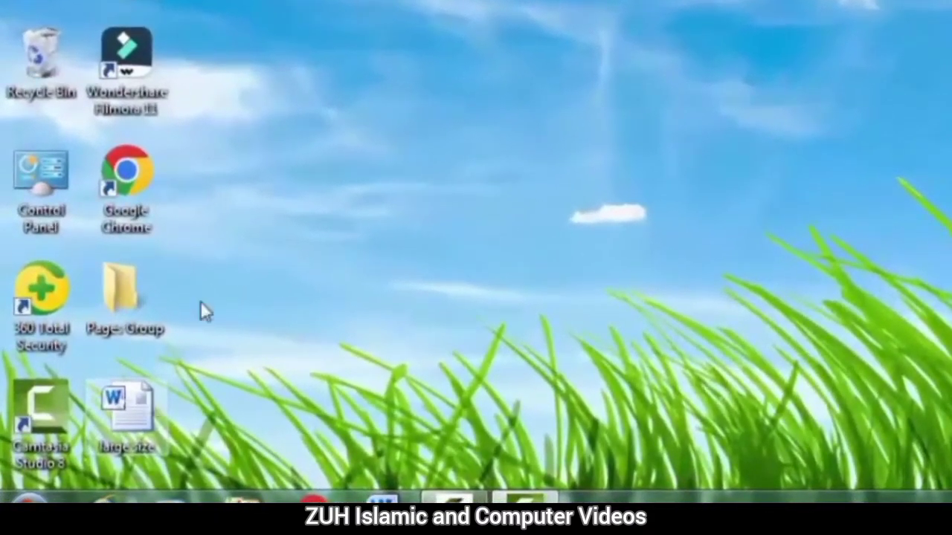
Refresh the desktop and open the 'large size' Word document.
{"action": "right_click", "coordinate": [324, 54]}
{"action": "left_click", "coordinate": [363, 119]}
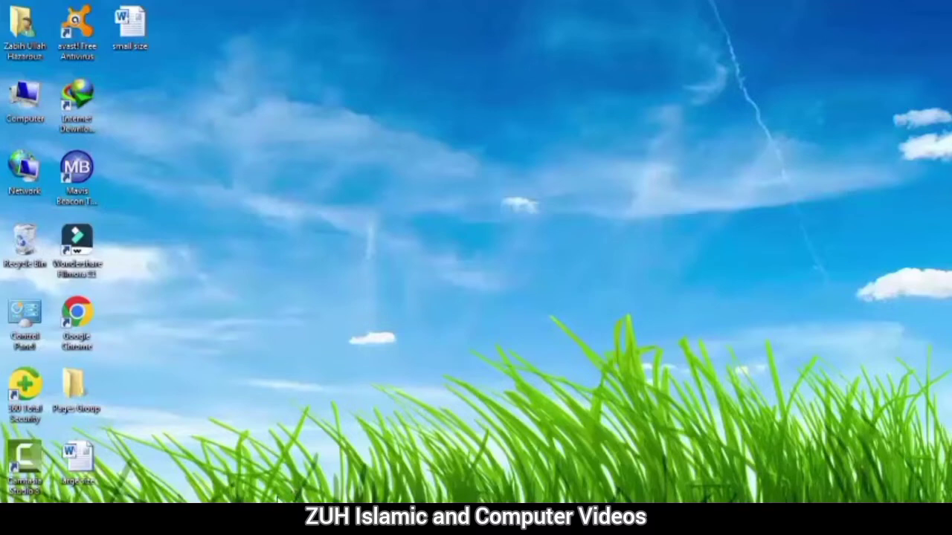
{"action": "double_click", "coordinate": [80, 461]}
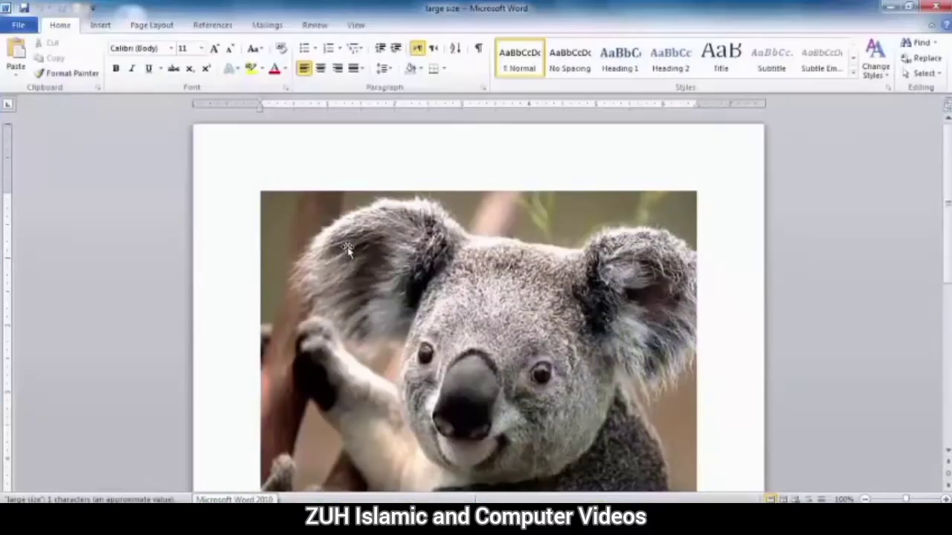
Select the koala picture and view, then dismiss, the Compress Pictures settings.
{"action": "double_click", "coordinate": [348, 251]}
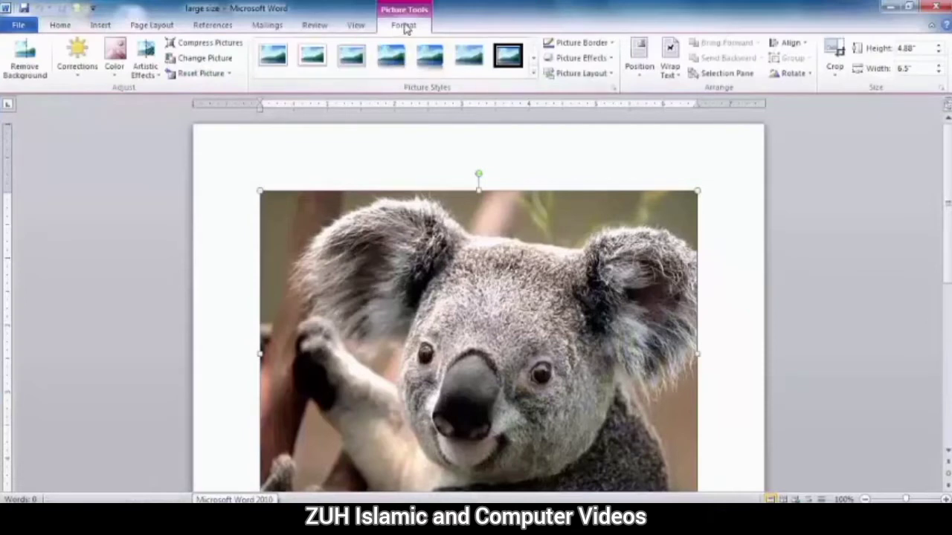
{"action": "left_click", "coordinate": [208, 44]}
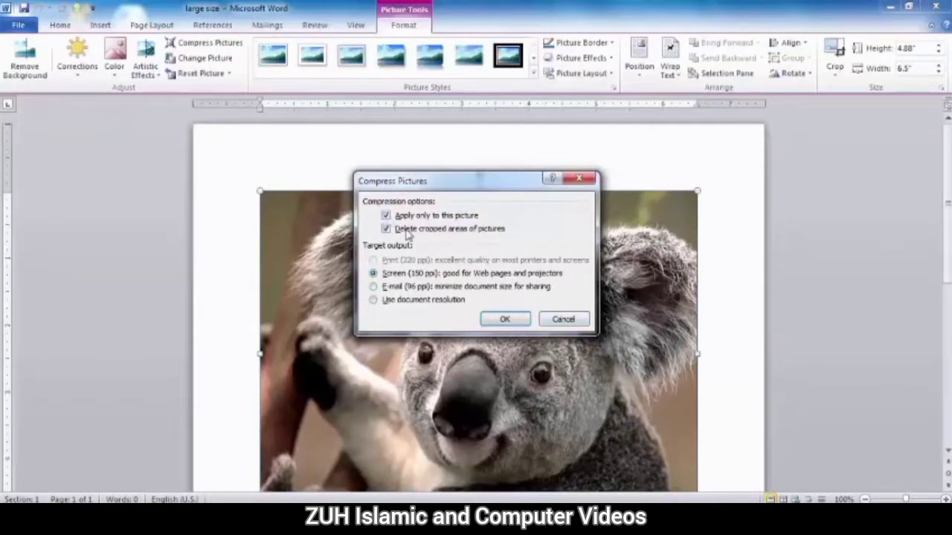
{"action": "left_click", "coordinate": [572, 322]}
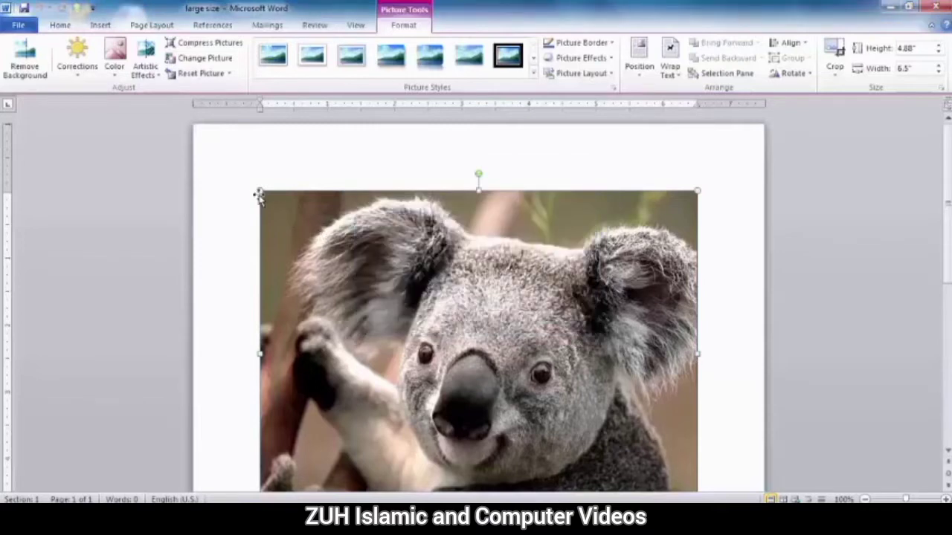
Shrink the koala picture to about 2.97 by 2.23 inches.
{"action": "mouse_move", "coordinate": [260, 191]}
{"action": "left_mouse_down"}
{"action": "mouse_move", "coordinate": [416, 316]}
{"action": "mouse_move", "coordinate": [496, 341]}
{"action": "left_mouse_up"}
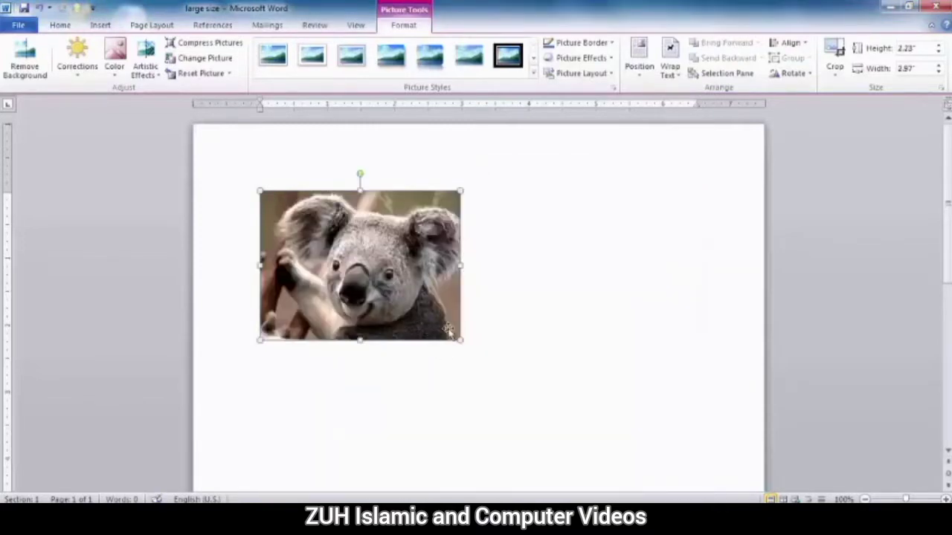
{"action": "left_click", "coordinate": [415, 381]}
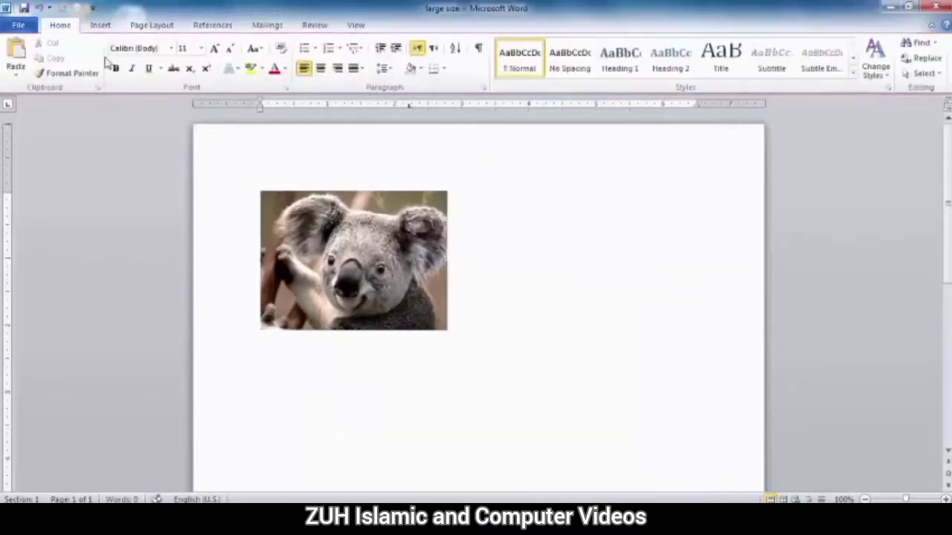
{"action": "left_click", "coordinate": [100, 24]}
Insert the Penguins picture from the Sample Pictures folder.
{"action": "left_click", "coordinate": [146, 59]}
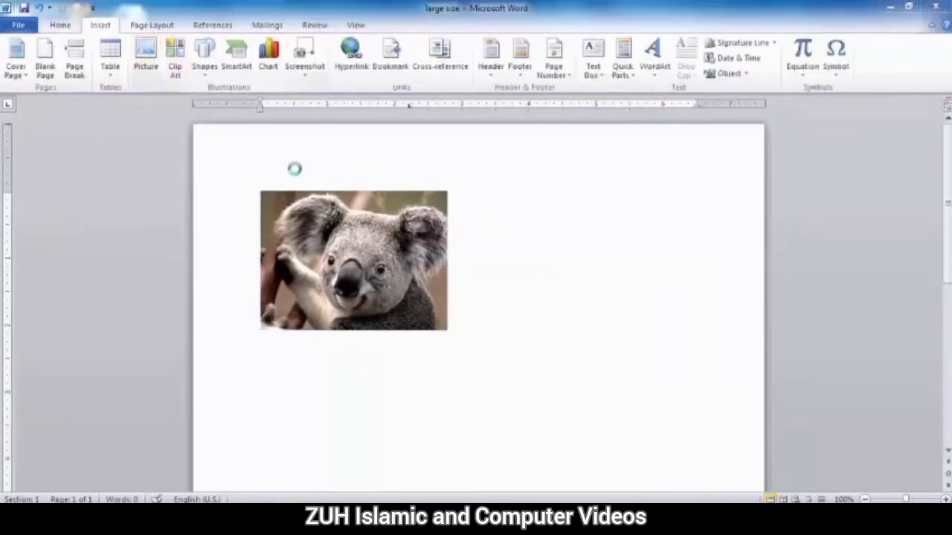
{"action": "double_click", "coordinate": [444, 215]}
{"action": "left_click", "coordinate": [606, 260]}
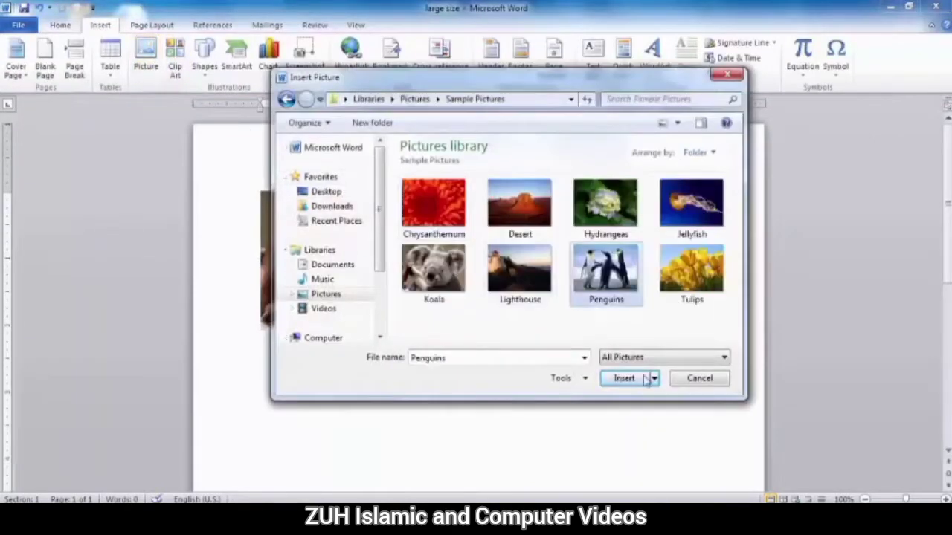
{"action": "left_click", "coordinate": [629, 380]}
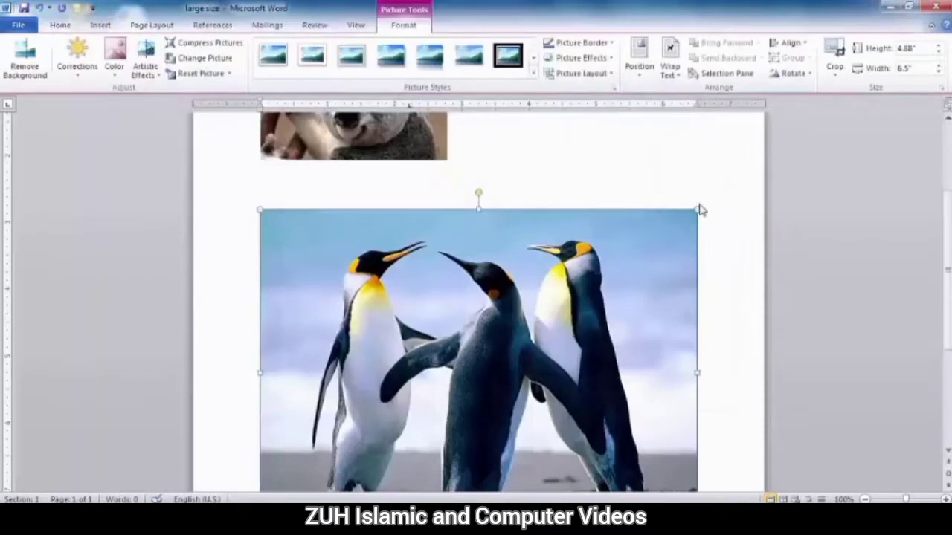
Shrink the Penguins picture to about 3.39 by 2.54 inches and move it up to the right.
{"action": "left_click_drag", "start_coordinate": [699, 205], "coordinate": [488, 322]}
{"action": "left_click_drag", "start_coordinate": [363, 404], "coordinate": [512, 277]}
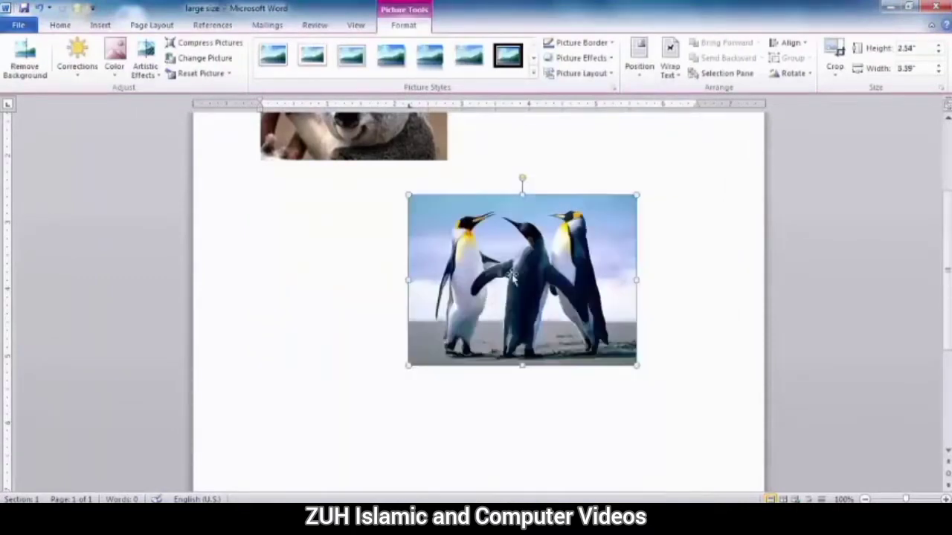
{"action": "scroll", "coordinate": [512, 276], "scroll_direction": "up", "scroll_amount": 3}
{"action": "left_click", "coordinate": [381, 249]}
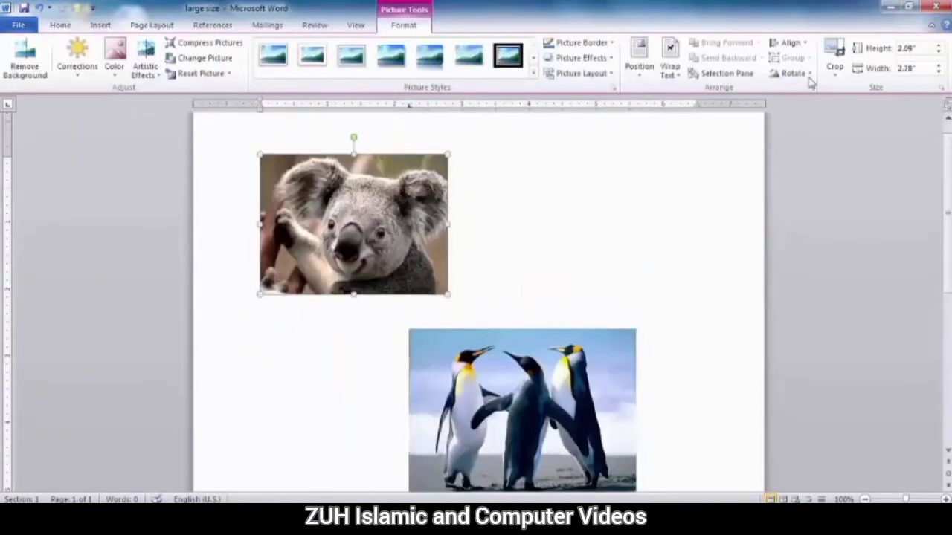
{"action": "left_click", "coordinate": [835, 59]}
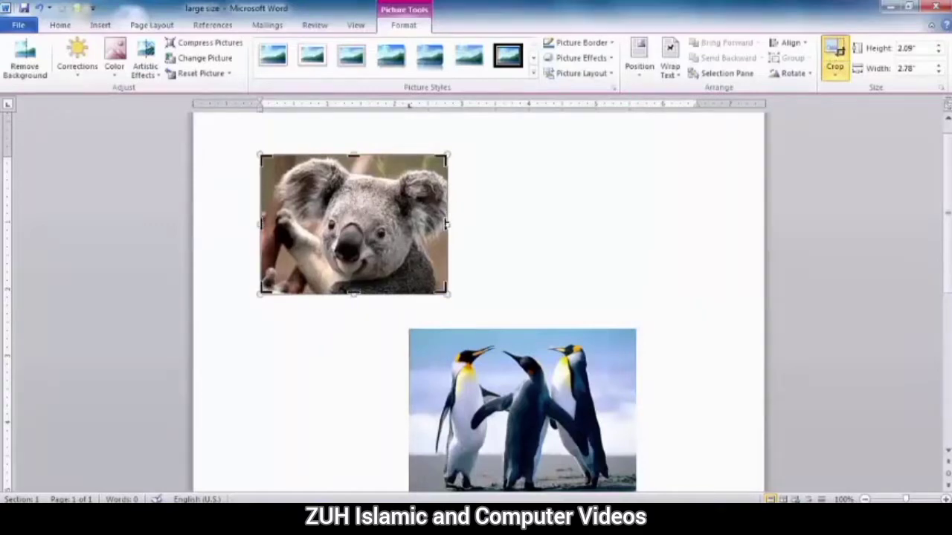
Crop the right side off the koala picture and move the penguins up beside it.
{"action": "left_click_drag", "start_coordinate": [446, 224], "coordinate": [348, 223]}
{"action": "left_click", "coordinate": [337, 362]}
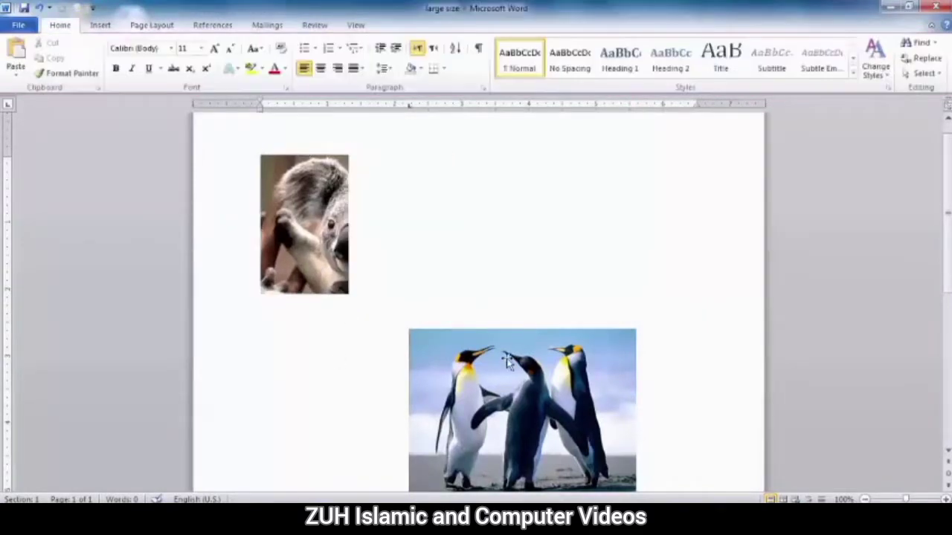
{"action": "mouse_move", "coordinate": [507, 361]}
{"action": "left_mouse_down"}
{"action": "mouse_move", "coordinate": [498, 272]}
{"action": "mouse_move", "coordinate": [344, 368]}
{"action": "left_mouse_up"}
Crop the right side off the penguin picture, then bring up Compress Pictures for the koala.
{"action": "left_click", "coordinate": [834, 59]}
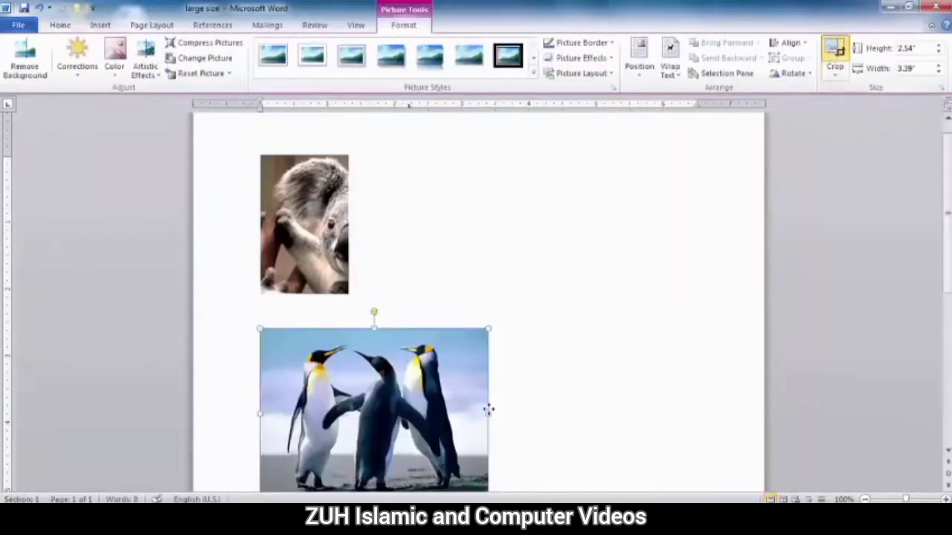
{"action": "left_click_drag", "start_coordinate": [487, 413], "coordinate": [362, 413]}
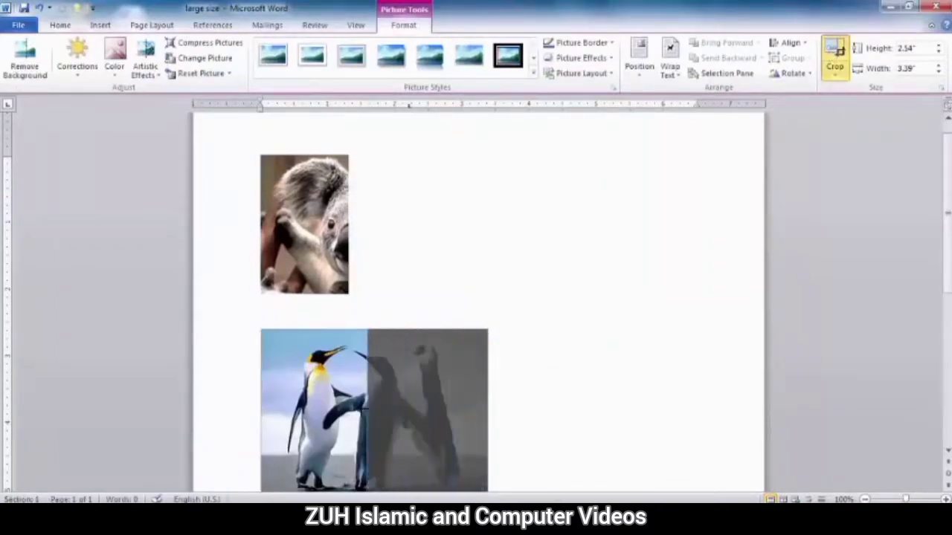
{"action": "left_click", "coordinate": [546, 346]}
{"action": "left_click", "coordinate": [316, 212]}
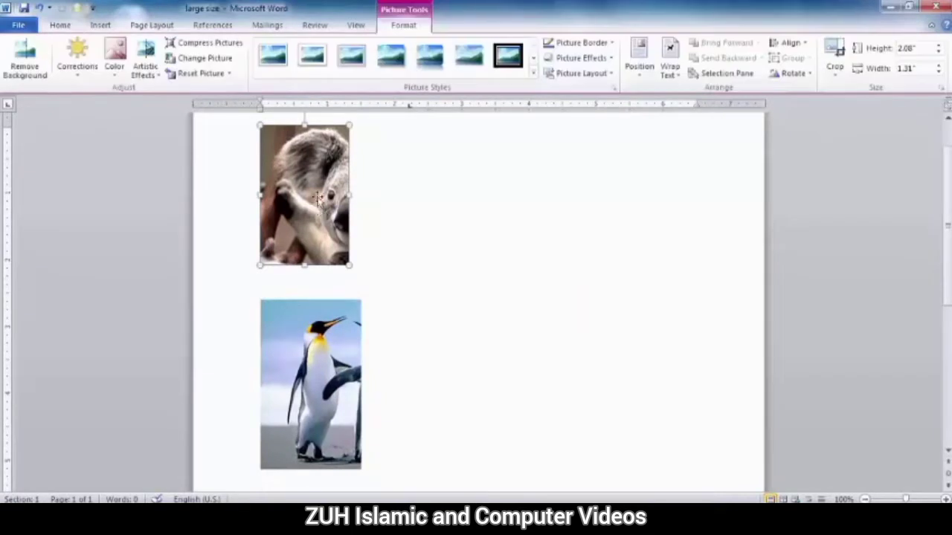
{"action": "left_click", "coordinate": [212, 43]}
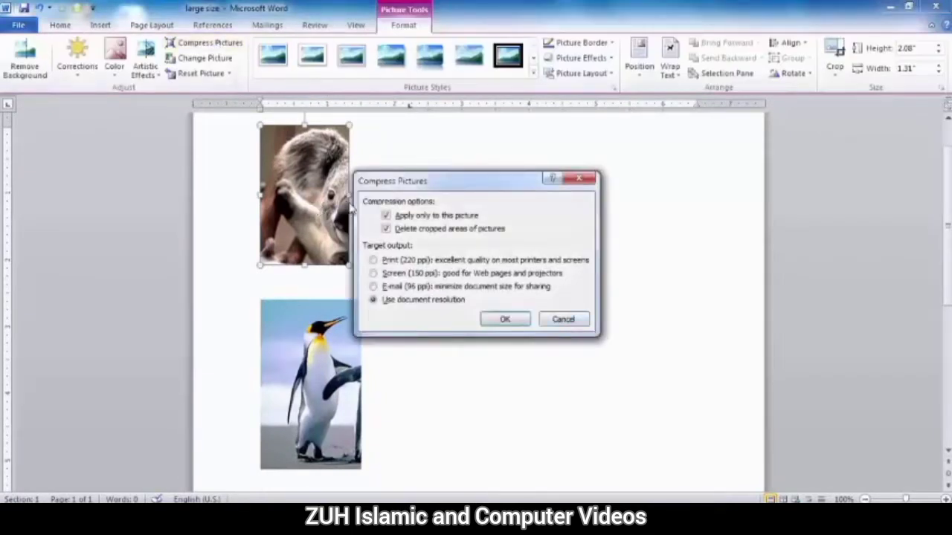
{"action": "left_click", "coordinate": [553, 321]}
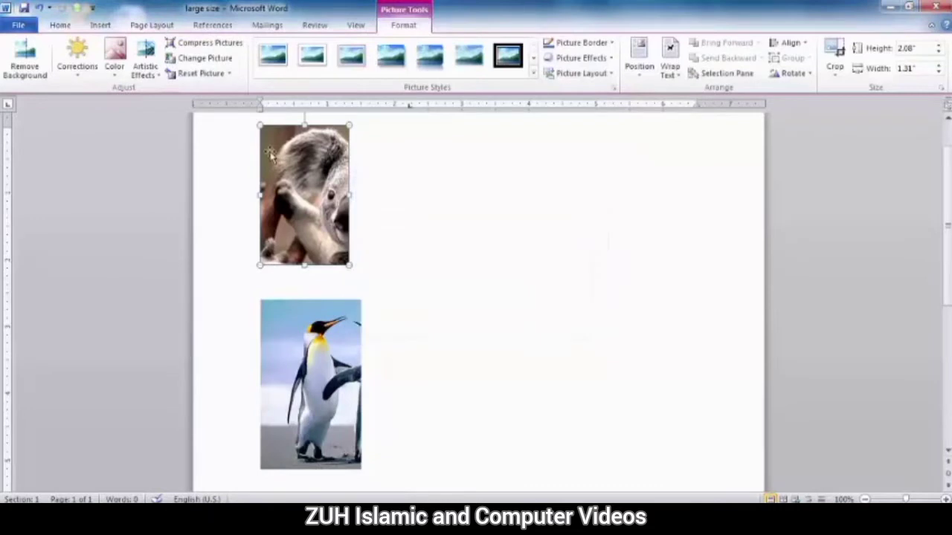
{"action": "left_click", "coordinate": [835, 55]}
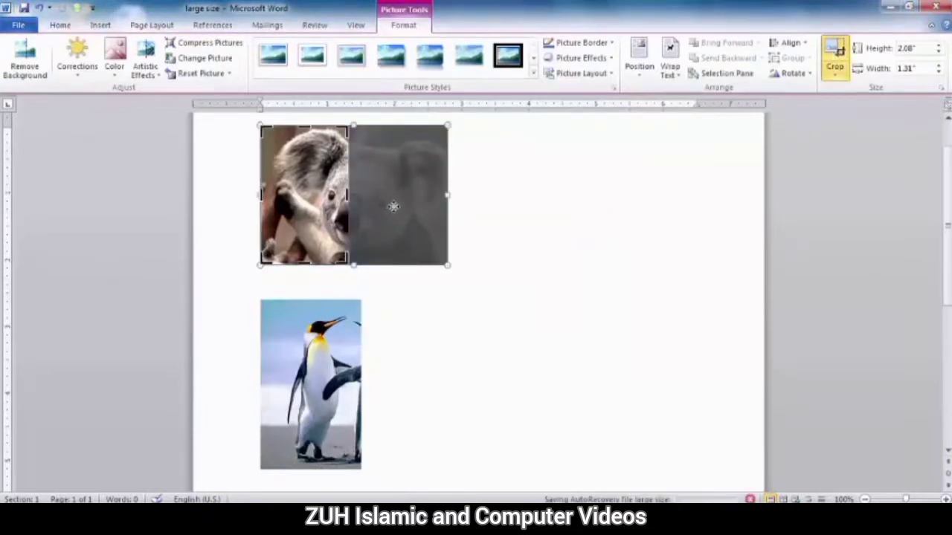
{"action": "left_click", "coordinate": [434, 368]}
{"action": "left_click", "coordinate": [356, 316]}
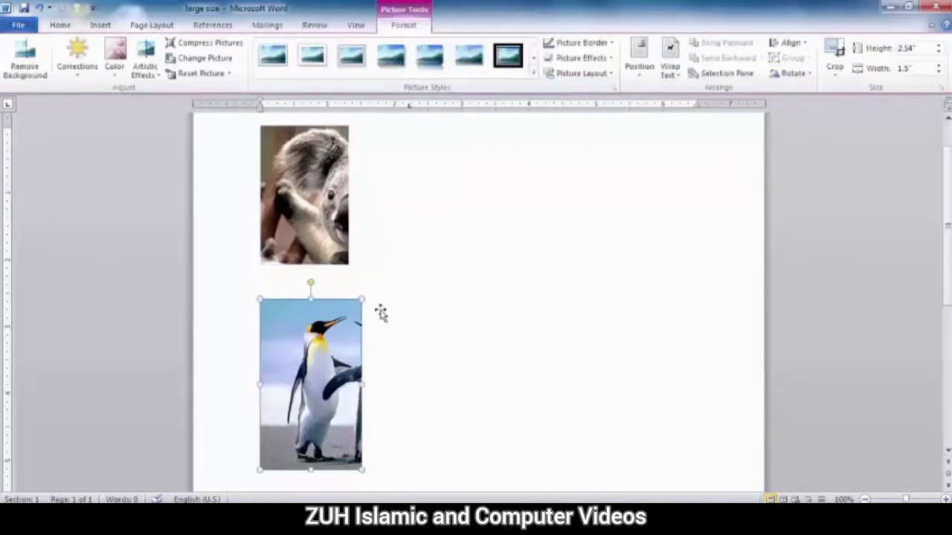
{"action": "left_click", "coordinate": [835, 50]}
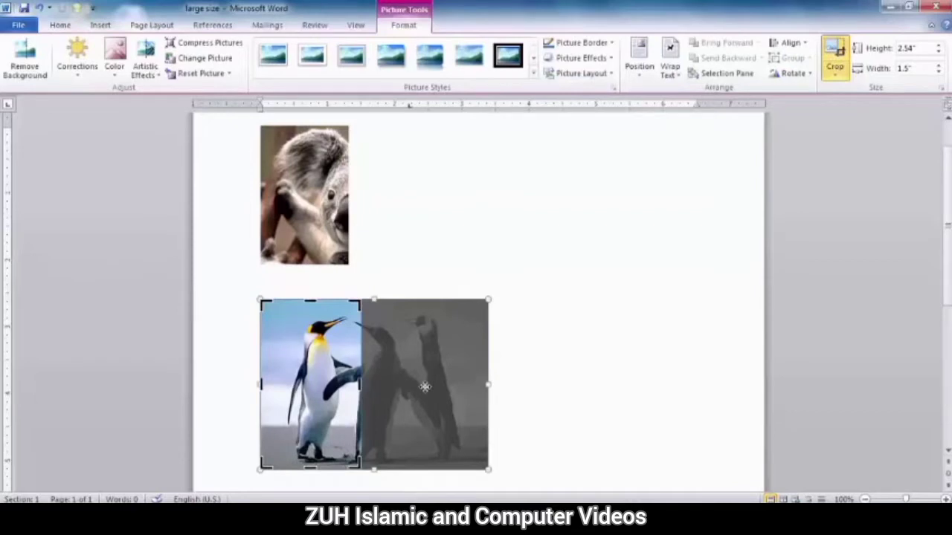
{"action": "left_click", "coordinate": [496, 184]}
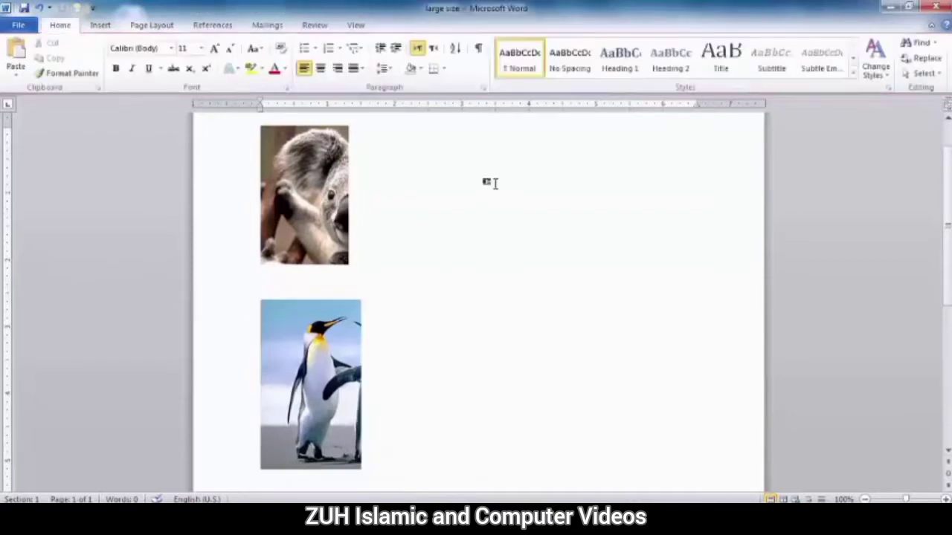
{"action": "left_click", "coordinate": [315, 199]}
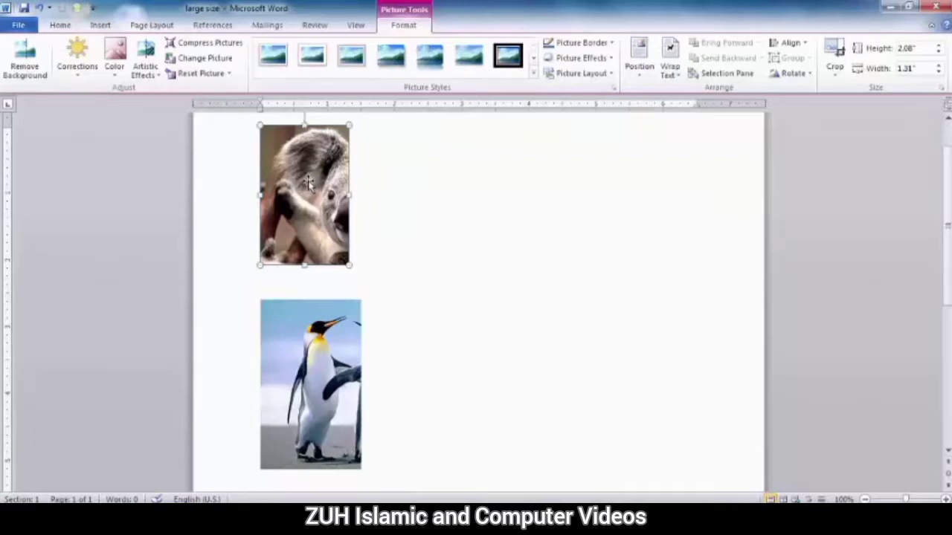
{"action": "left_click", "coordinate": [210, 42]}
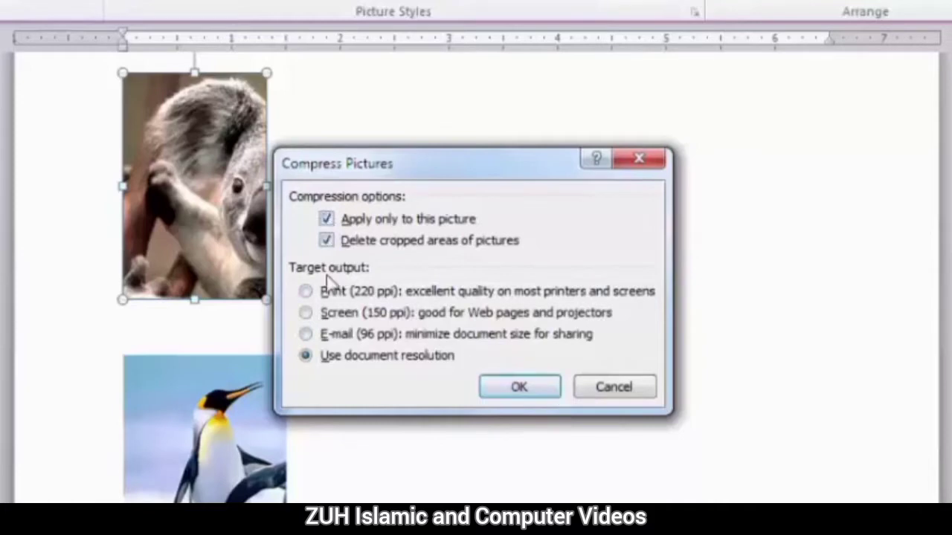
Compress the koala picture with 'Delete cropped areas of pictures' on, then reselect it.
{"action": "left_click", "coordinate": [521, 387]}
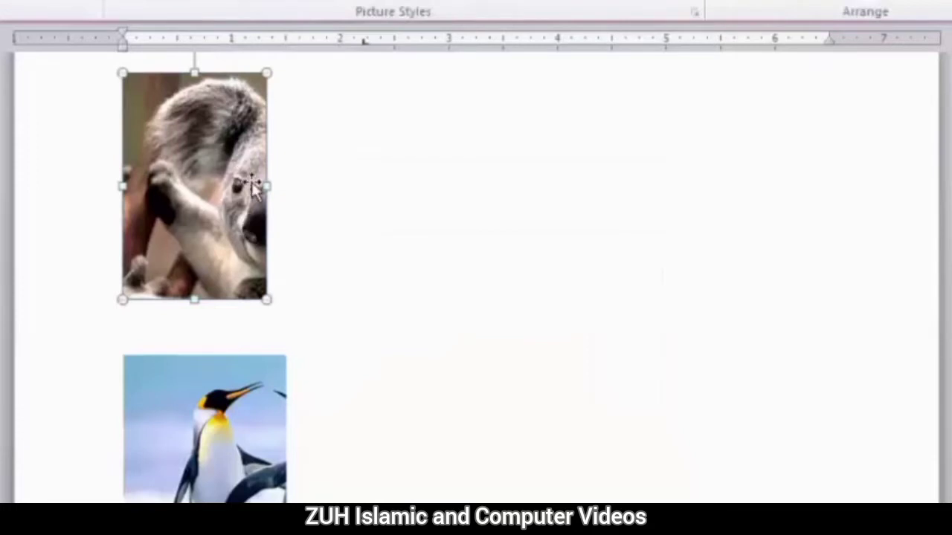
{"action": "left_click", "coordinate": [241, 442]}
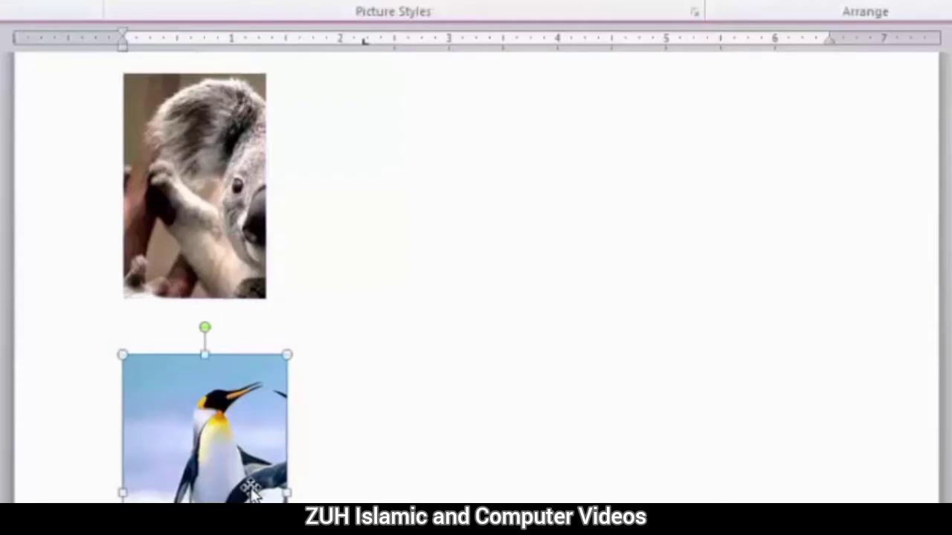
{"action": "left_click", "coordinate": [228, 229]}
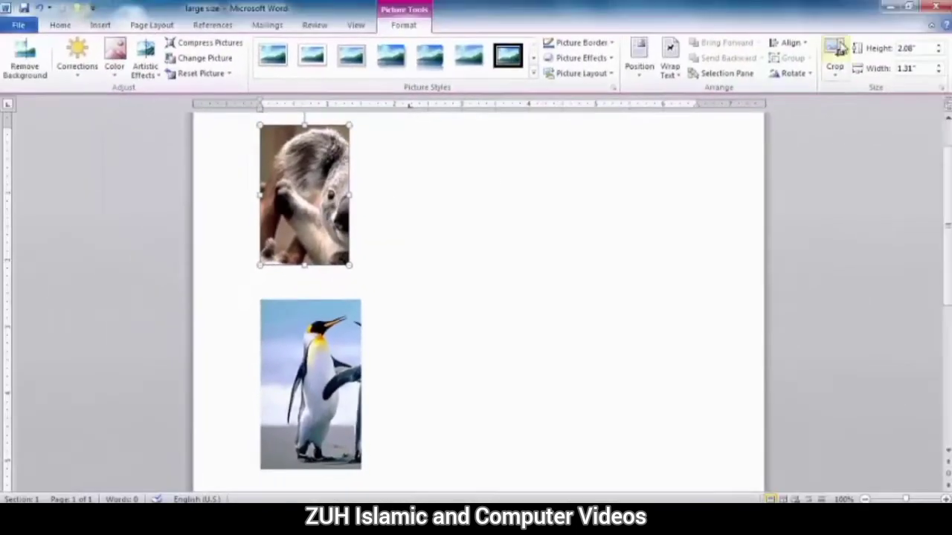
Re-crop the koala picture, widening its crop frame back to the right.
{"action": "left_click", "coordinate": [835, 51]}
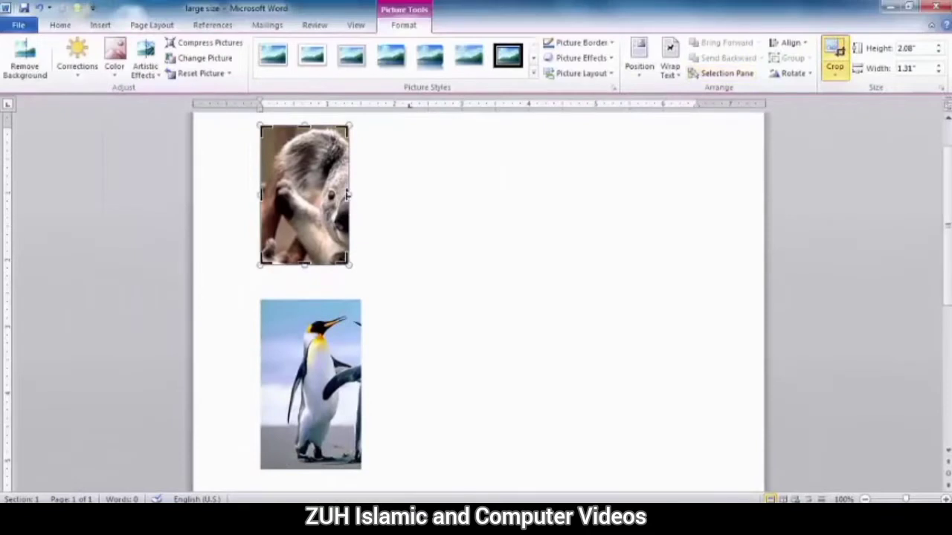
{"action": "left_click_drag", "start_coordinate": [347, 195], "coordinate": [470, 194]}
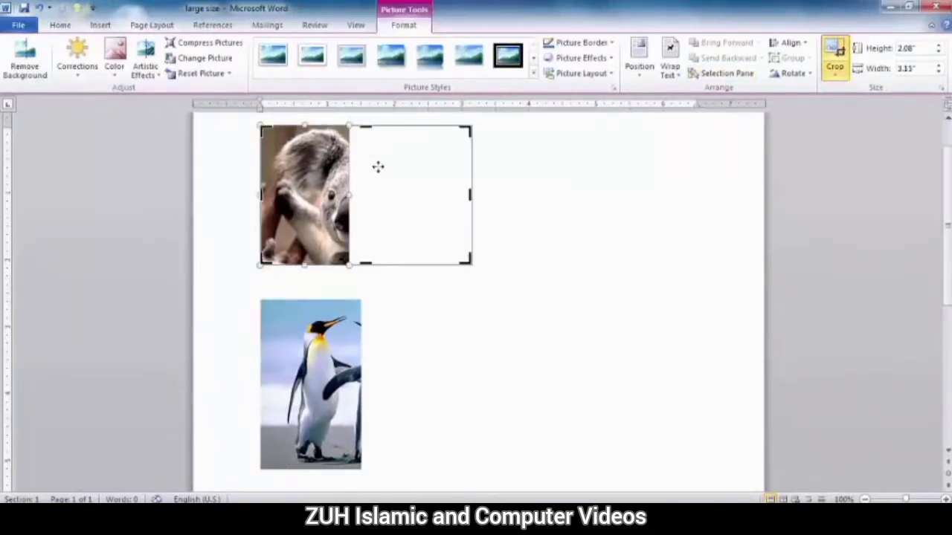
{"action": "left_click", "coordinate": [497, 300]}
{"action": "left_click", "coordinate": [421, 357]}
Check the penguin's trimmed area, then bring up Compress Pictures for the koala.
{"action": "left_click", "coordinate": [334, 372]}
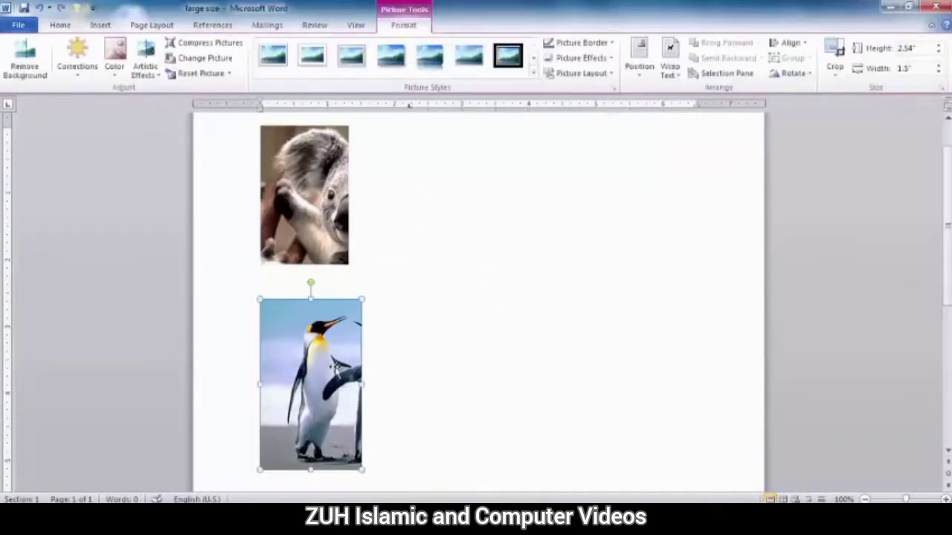
{"action": "left_click", "coordinate": [834, 49]}
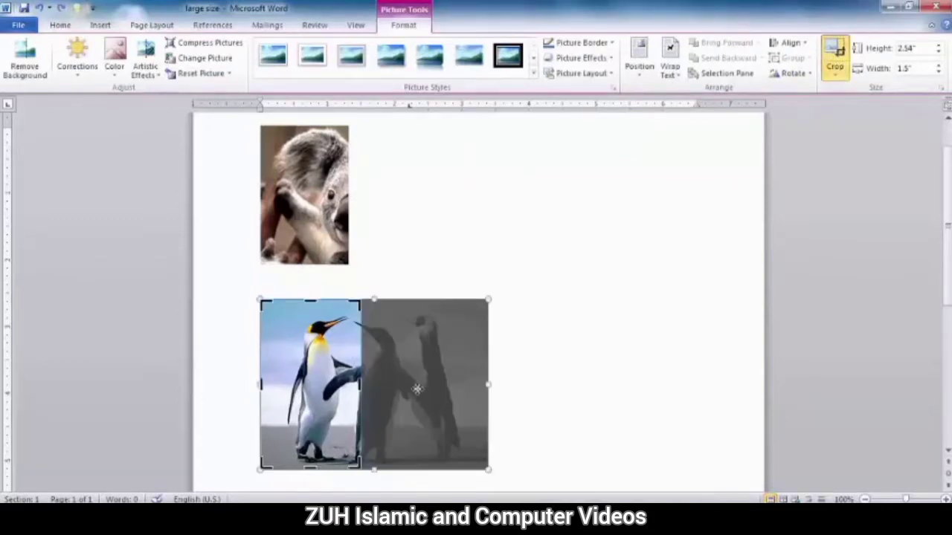
{"action": "left_click", "coordinate": [463, 242]}
{"action": "left_click", "coordinate": [331, 182]}
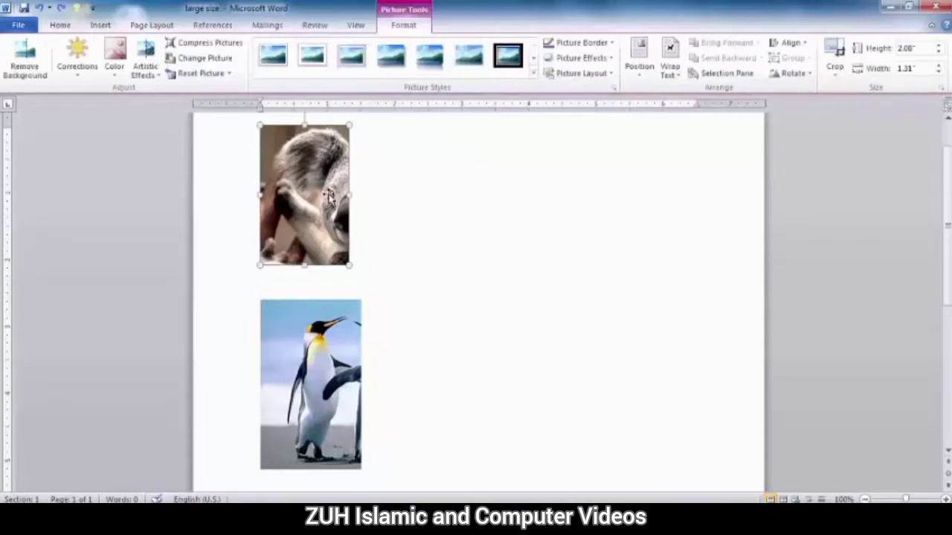
{"action": "left_click", "coordinate": [212, 43]}
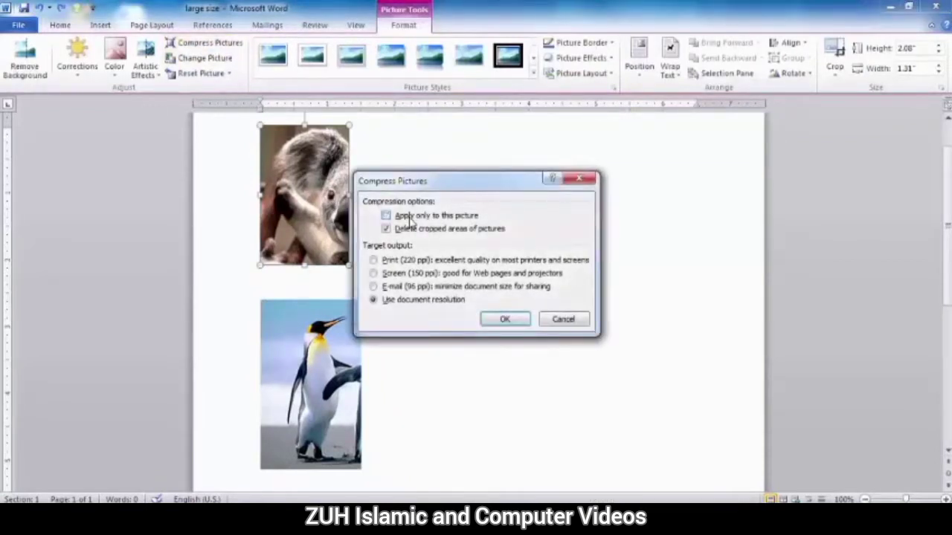
Compress both pictures deleting cropped areas, and confirm the penguin has no hidden cropped area.
{"action": "left_click", "coordinate": [505, 319]}
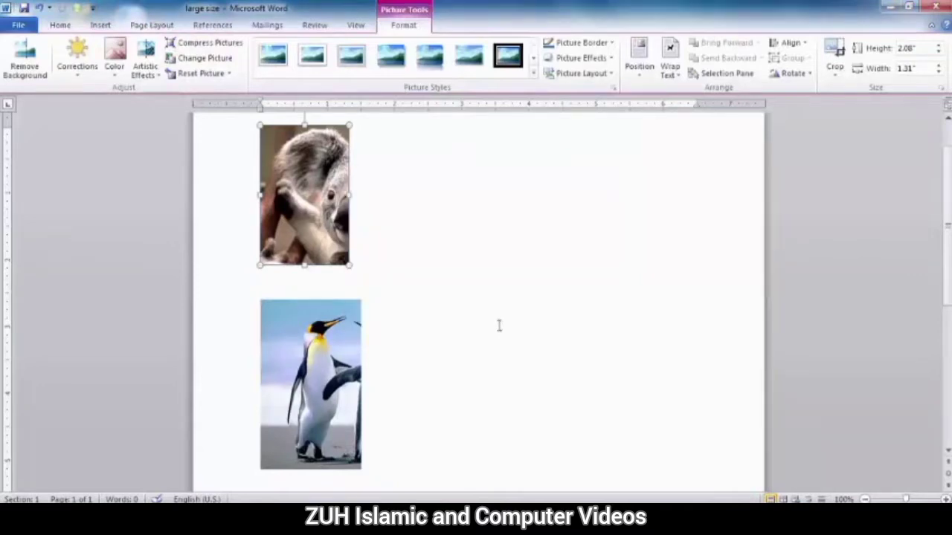
{"action": "left_click", "coordinate": [498, 331]}
{"action": "left_click", "coordinate": [344, 349]}
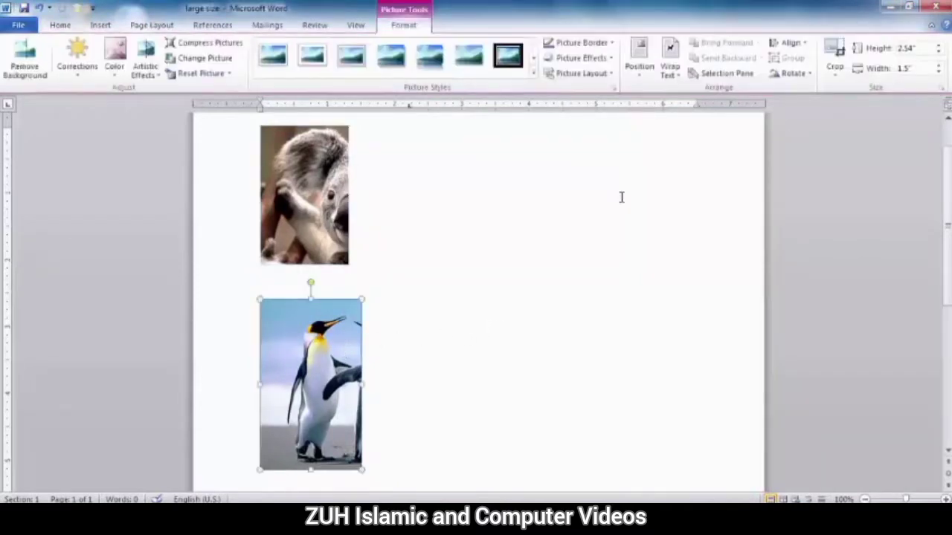
{"action": "left_click", "coordinate": [835, 54]}
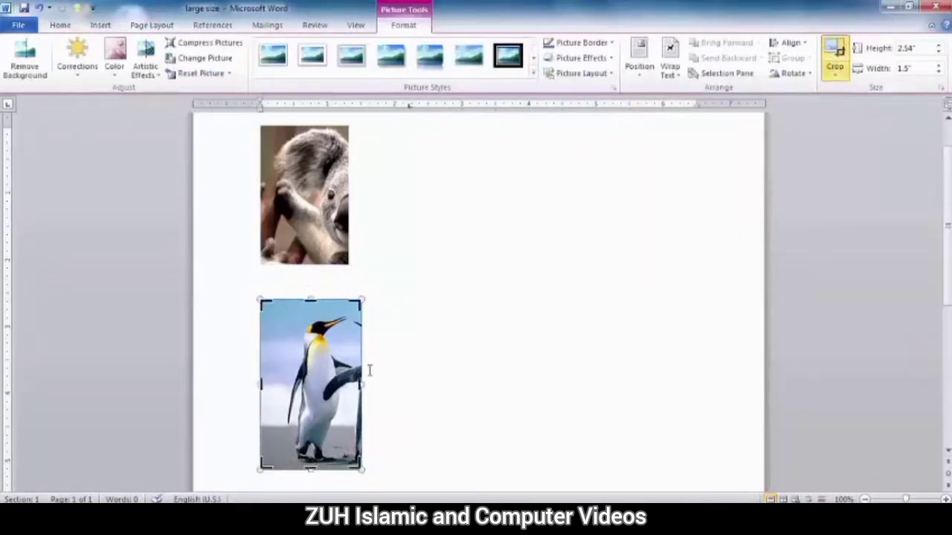
{"action": "left_click", "coordinate": [447, 309]}
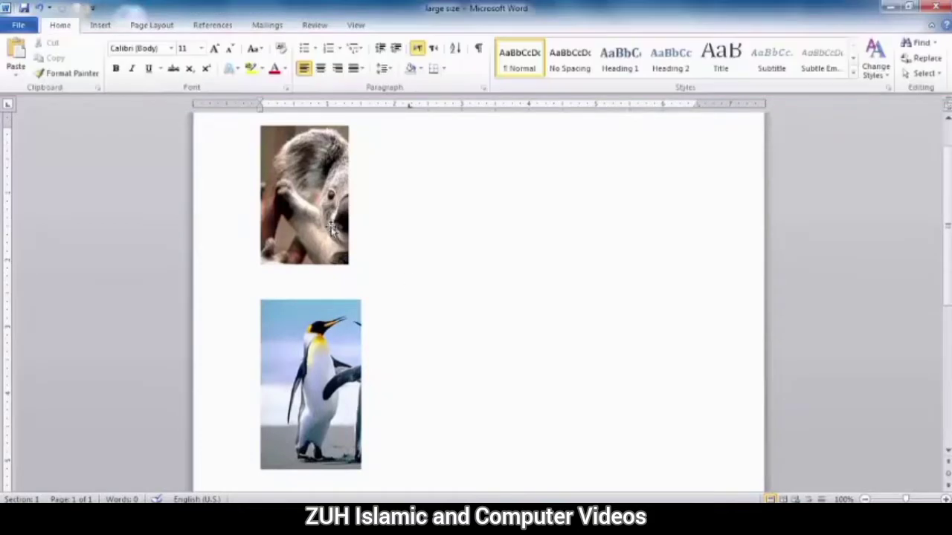
{"action": "left_click", "coordinate": [332, 226]}
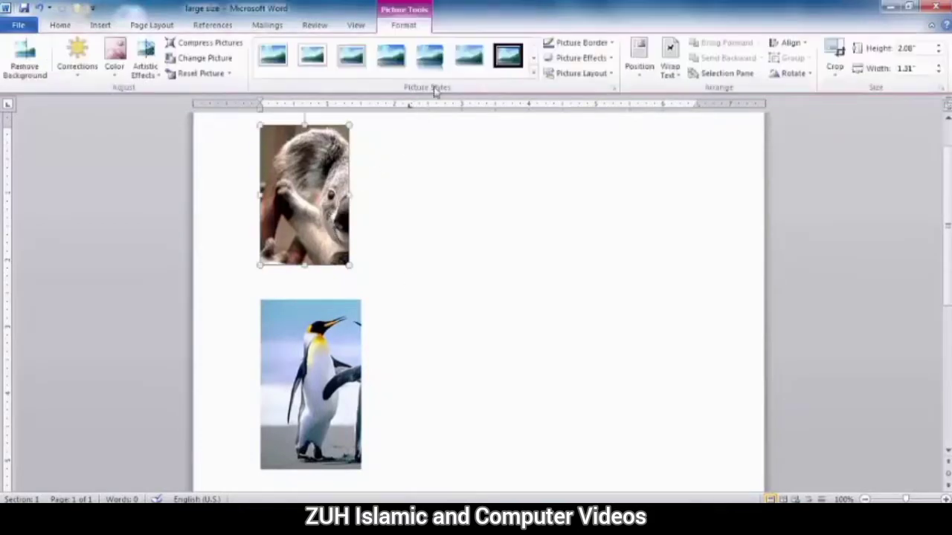
Delete both the koala and penguin pictures, leaving a blank page.
{"action": "key", "text": "Delete"}
{"action": "left_click", "coordinate": [314, 228]}
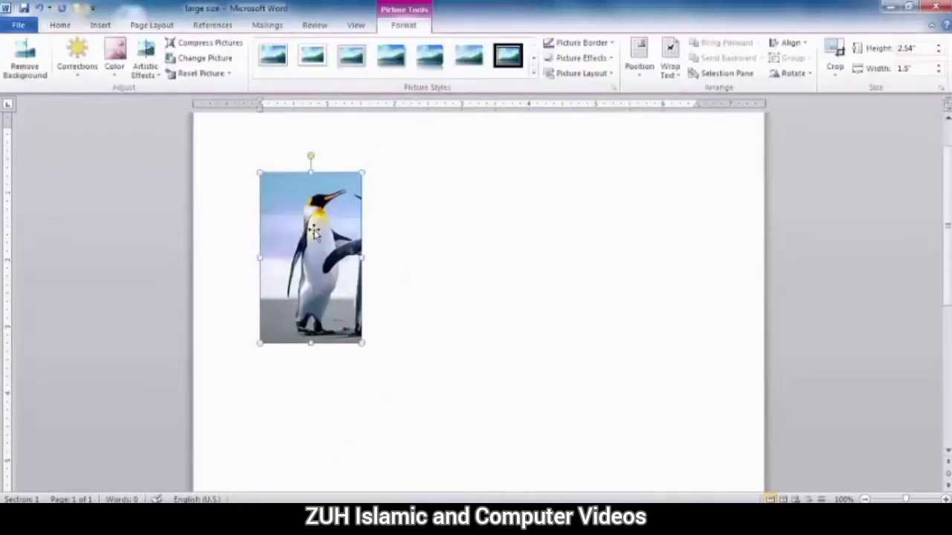
{"action": "key", "text": "Delete"}
Insert the Penguins sample picture and shrink it to about 1.62 by 2.15 inches.
{"action": "left_click", "coordinate": [101, 25]}
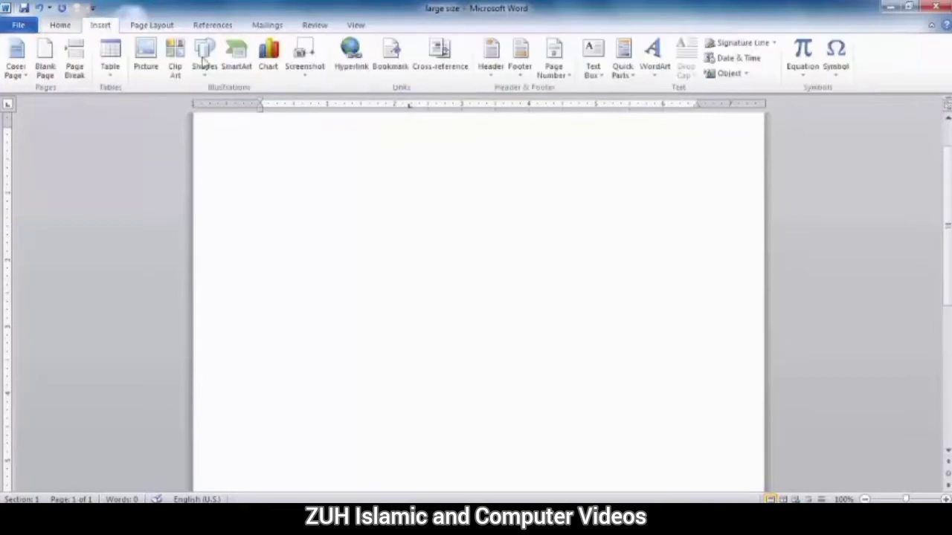
{"action": "left_click", "coordinate": [146, 59]}
{"action": "double_click", "coordinate": [584, 275]}
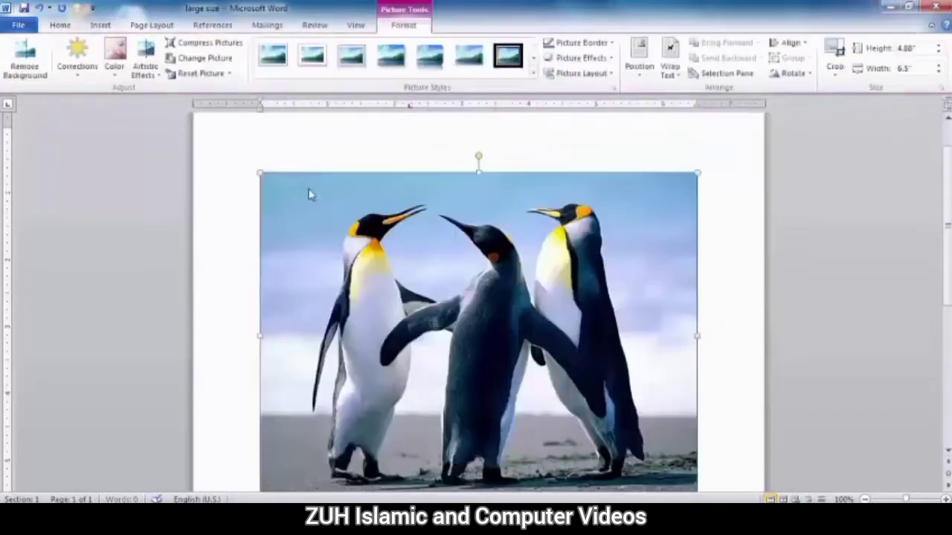
{"action": "mouse_move", "coordinate": [697, 173]}
{"action": "left_mouse_down"}
{"action": "mouse_move", "coordinate": [360, 359]}
{"action": "mouse_move", "coordinate": [349, 255]}
{"action": "left_mouse_up"}
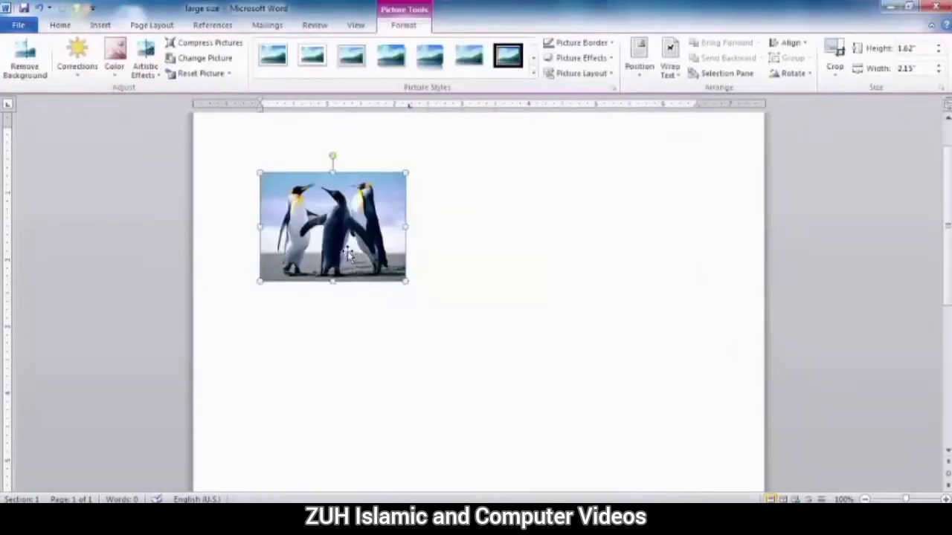
Duplicate the penguin picture beside the original and select the copy.
{"action": "key", "text": "ctrl+c"}
{"action": "key", "text": "ctrl+v"}
{"action": "left_click", "coordinate": [496, 217]}
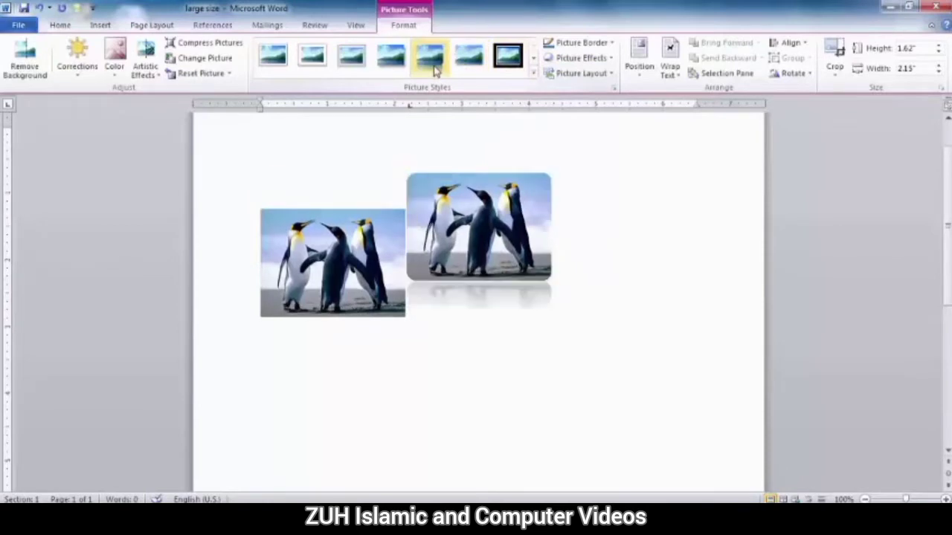
{"action": "left_click", "coordinate": [313, 59]}
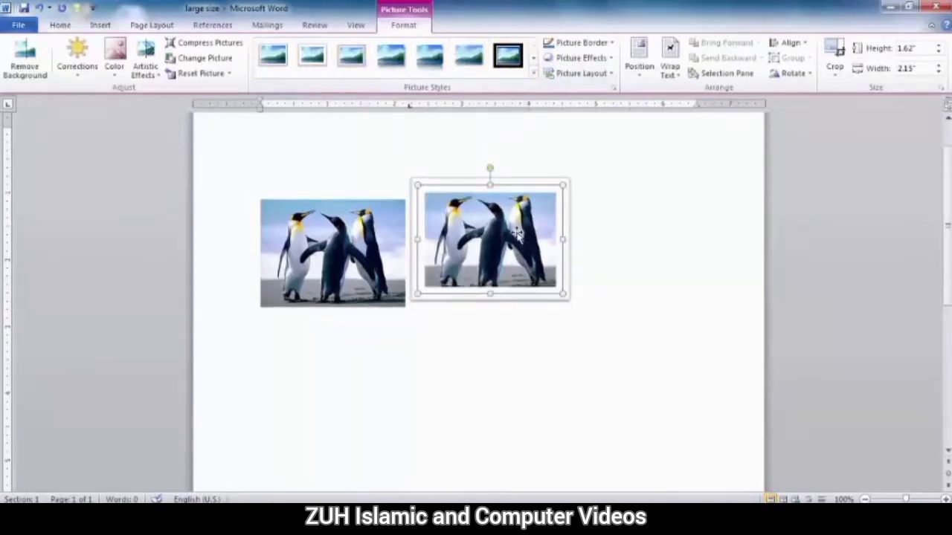
{"action": "left_click", "coordinate": [533, 73]}
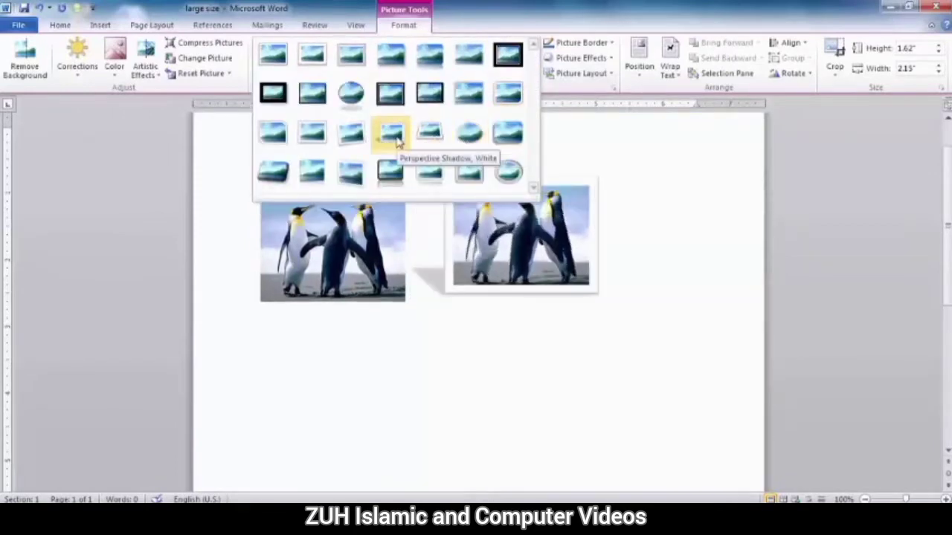
{"action": "left_click", "coordinate": [518, 171]}
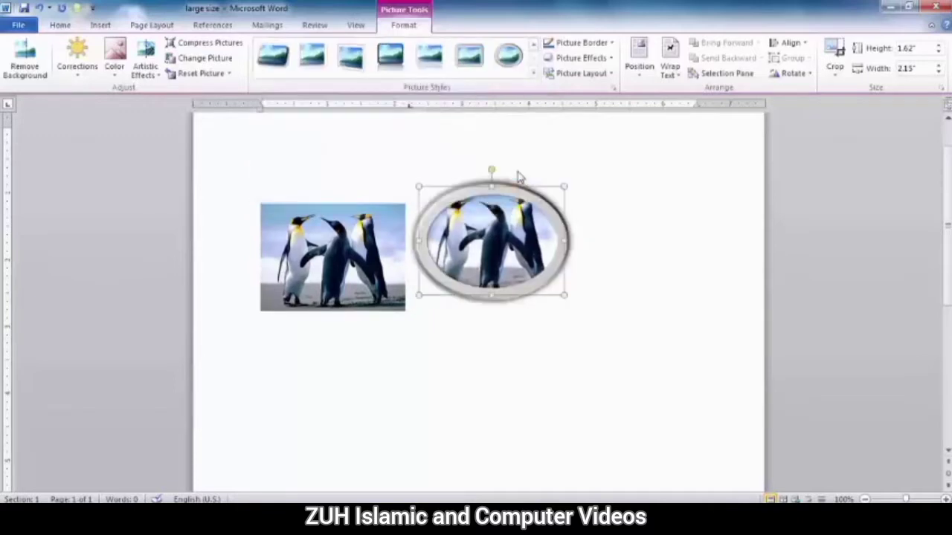
{"action": "left_click", "coordinate": [534, 74]}
{"action": "left_click", "coordinate": [212, 73]}
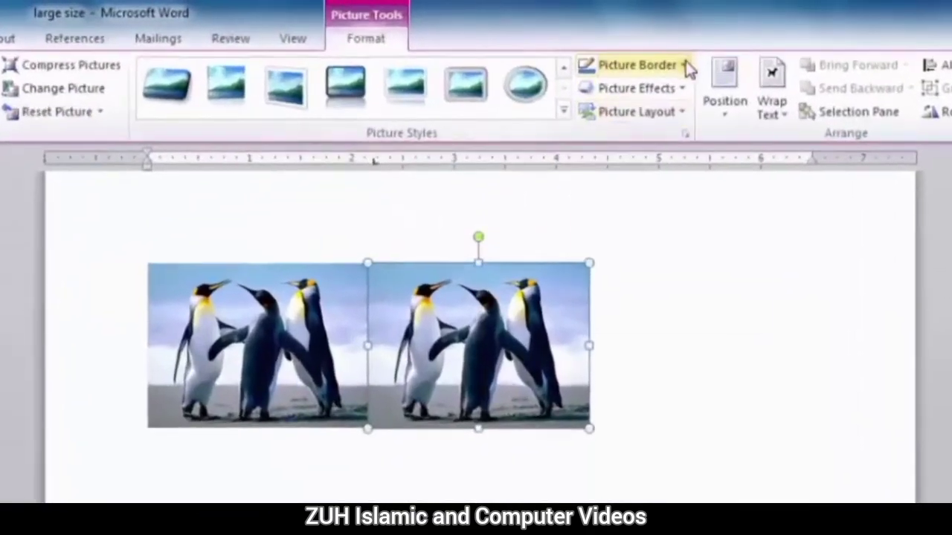
Give the right penguin picture a 4½ pt green square-dot dashed border.
{"action": "left_click", "coordinate": [611, 42]}
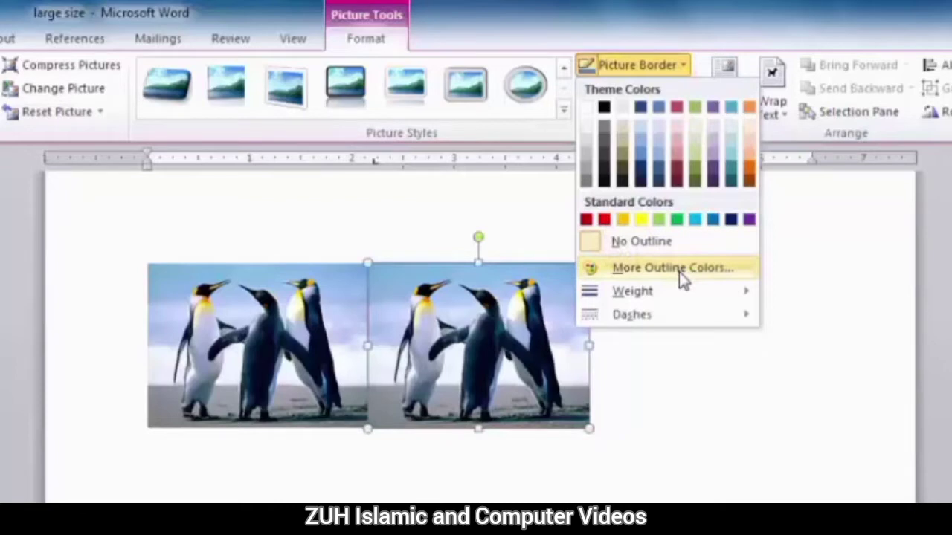
{"action": "mouse_move", "coordinate": [632, 291]}
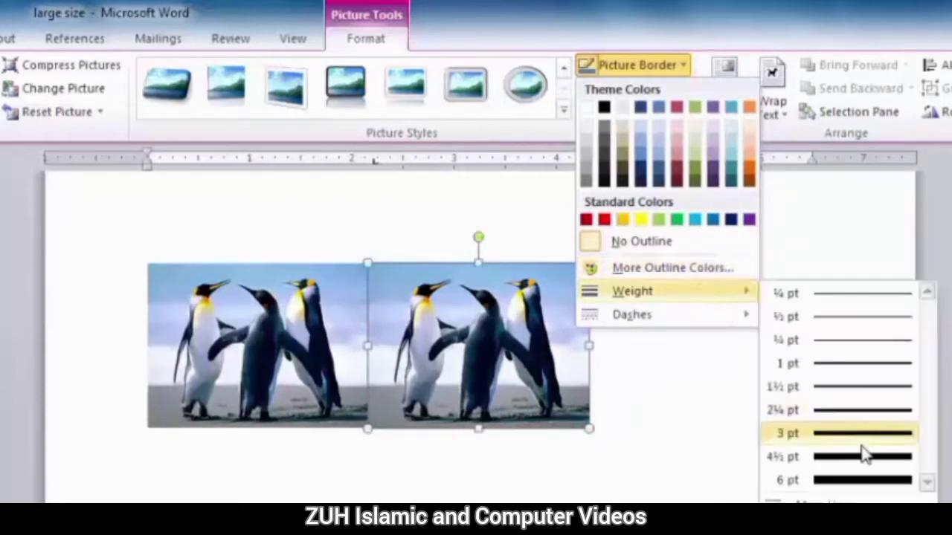
{"action": "left_click", "coordinate": [863, 474]}
{"action": "left_click", "coordinate": [680, 67]}
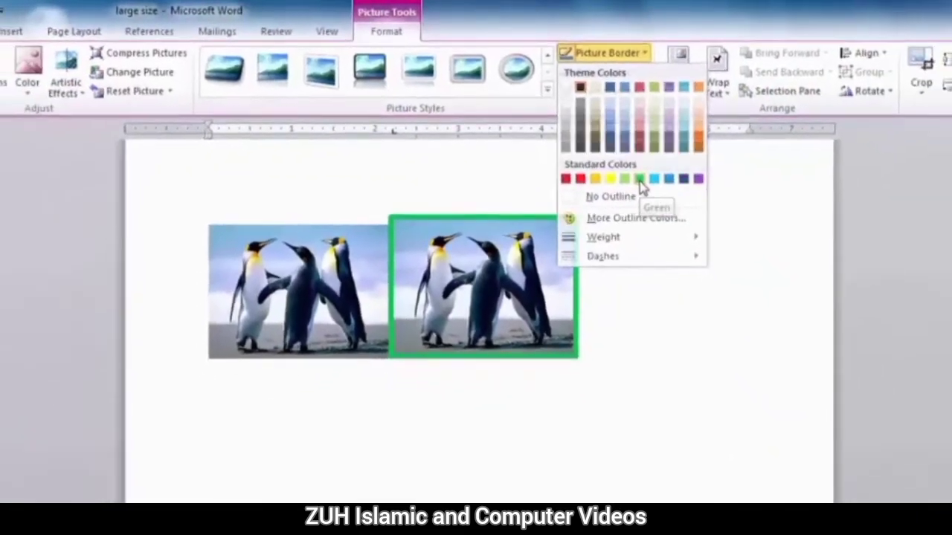
{"action": "left_click", "coordinate": [639, 180]}
{"action": "left_click", "coordinate": [611, 55]}
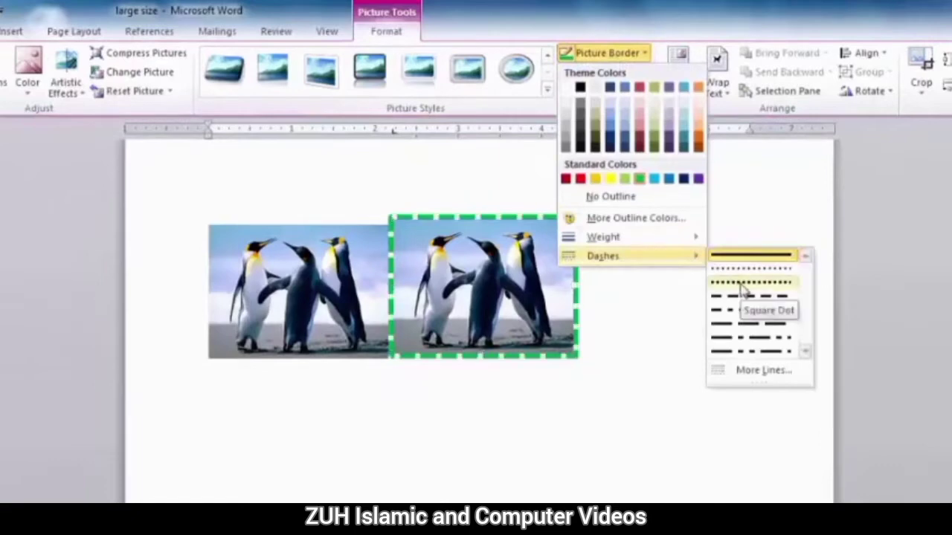
{"action": "left_click", "coordinate": [744, 282]}
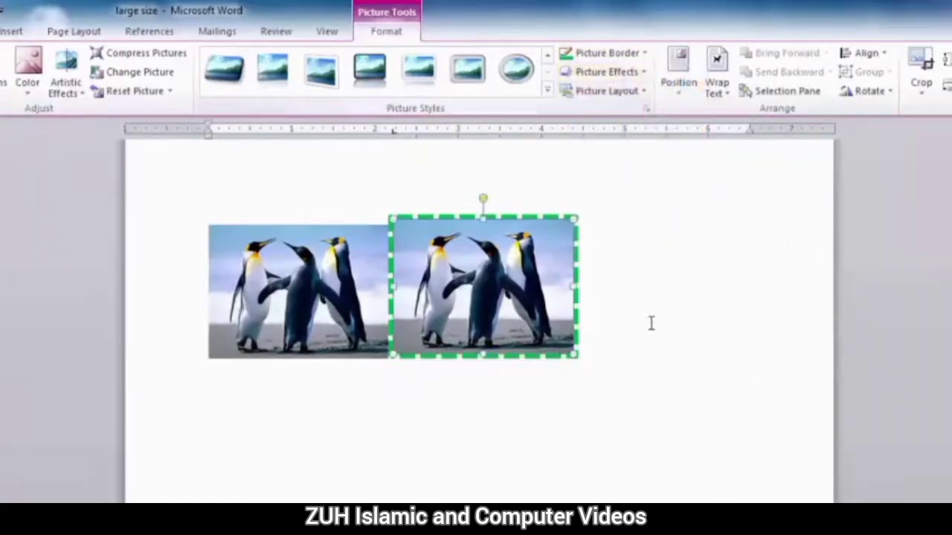
Paste a third penguin copy below, set Square text wrapping, and move it to the right.
{"action": "left_click", "coordinate": [286, 253]}
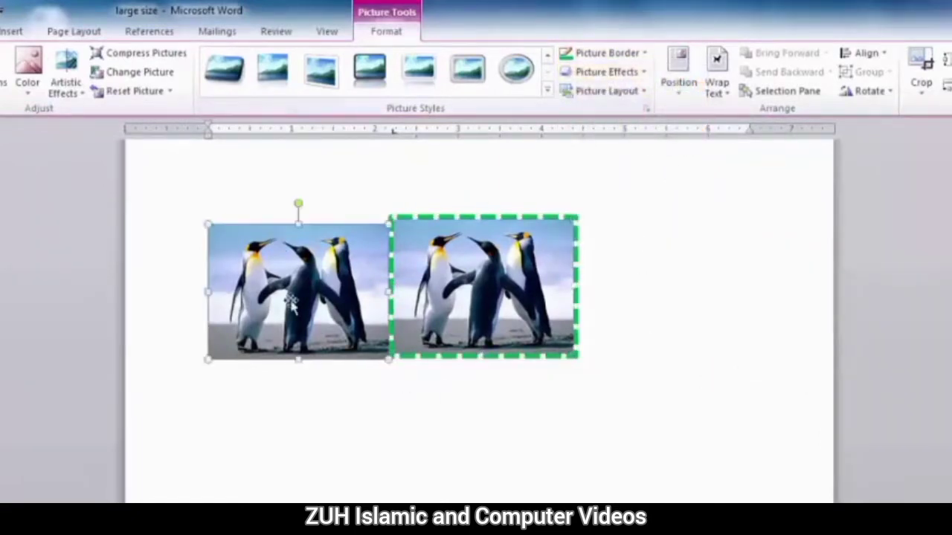
{"action": "left_click", "coordinate": [305, 413]}
{"action": "key", "text": "ctrl+v"}
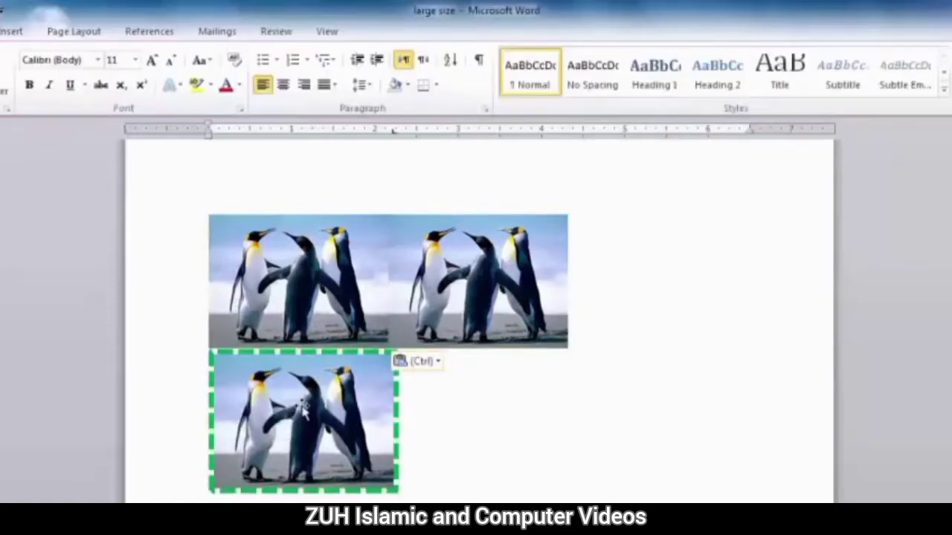
{"action": "left_click", "coordinate": [303, 412]}
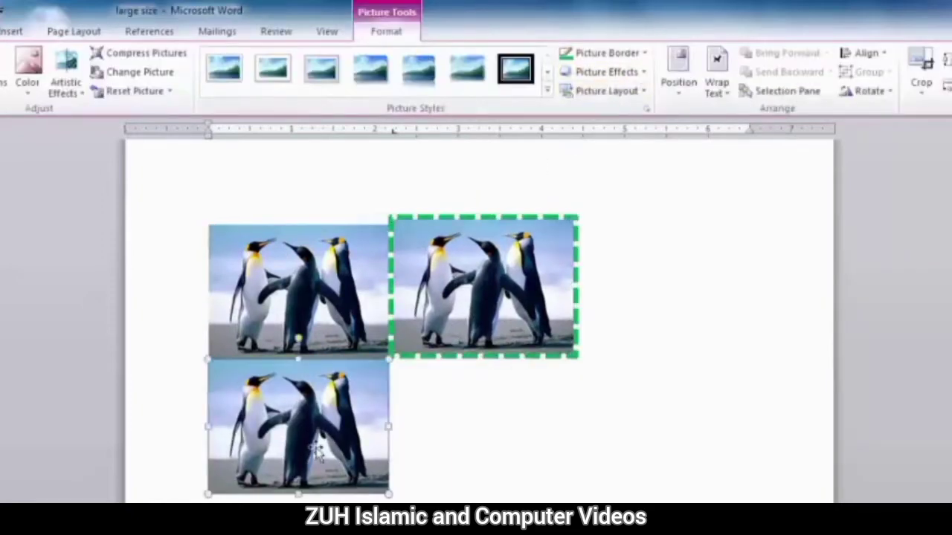
{"action": "left_click", "coordinate": [717, 78]}
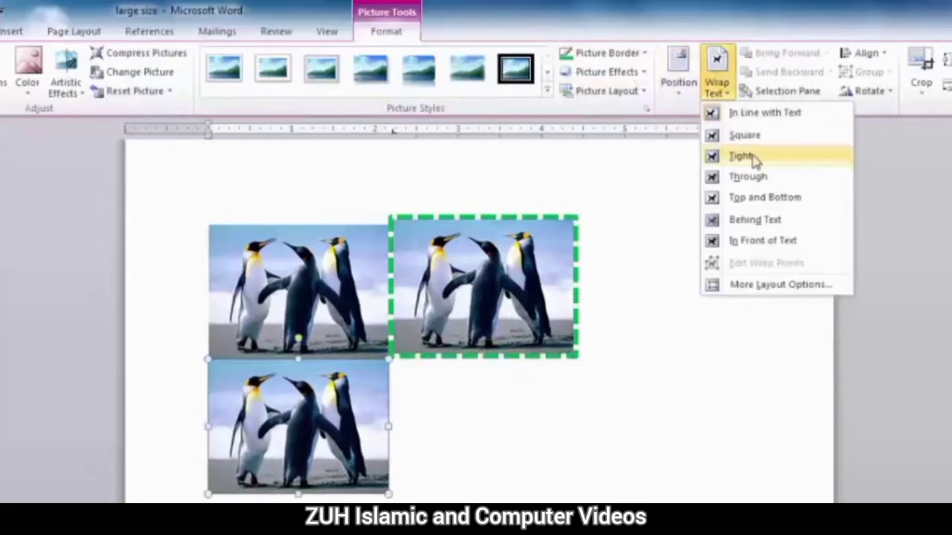
{"action": "left_click", "coordinate": [743, 135]}
{"action": "left_click_drag", "start_coordinate": [290, 427], "coordinate": [654, 474]}
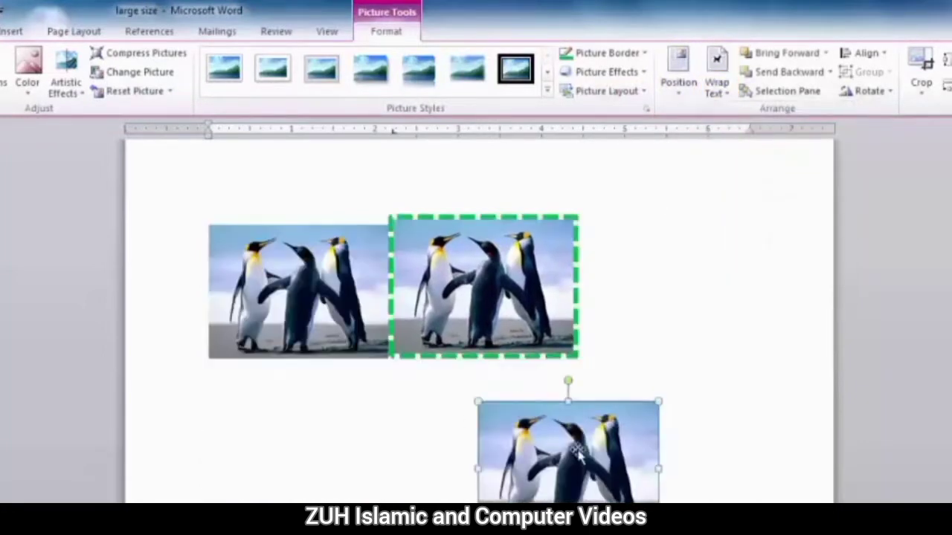
{"action": "left_click", "coordinate": [629, 75]}
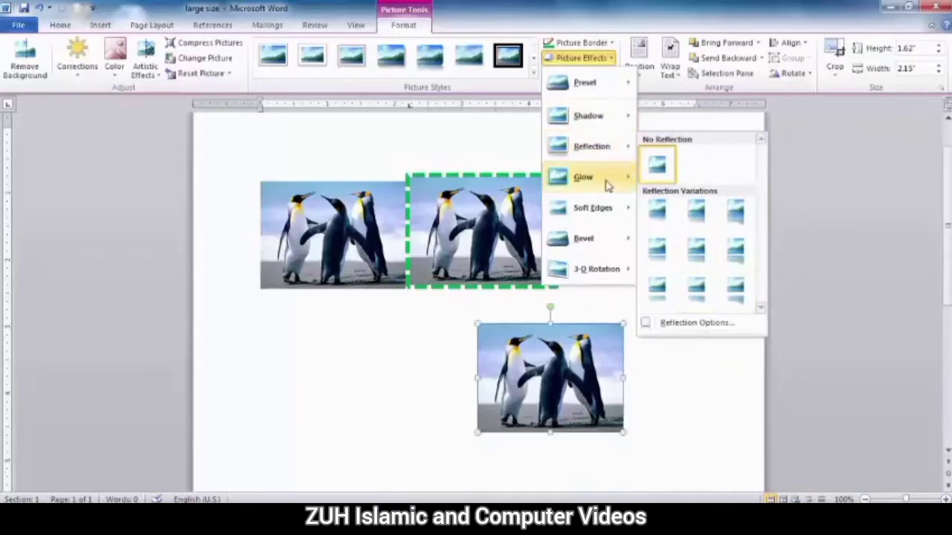
{"action": "mouse_move", "coordinate": [584, 177]}
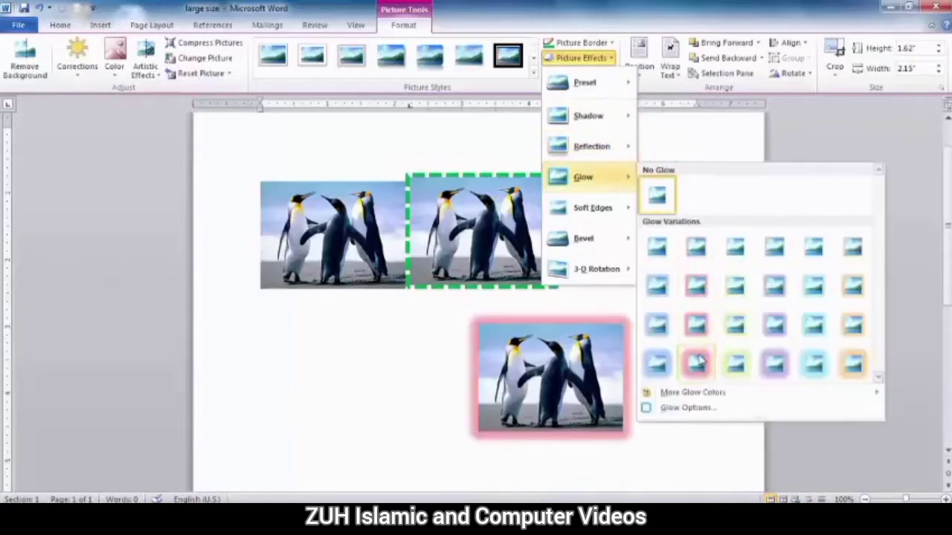
Apply a pink glow to the bottom penguin picture, adding no 3-D rotation.
{"action": "left_click", "coordinate": [696, 362]}
{"action": "left_click", "coordinate": [584, 58]}
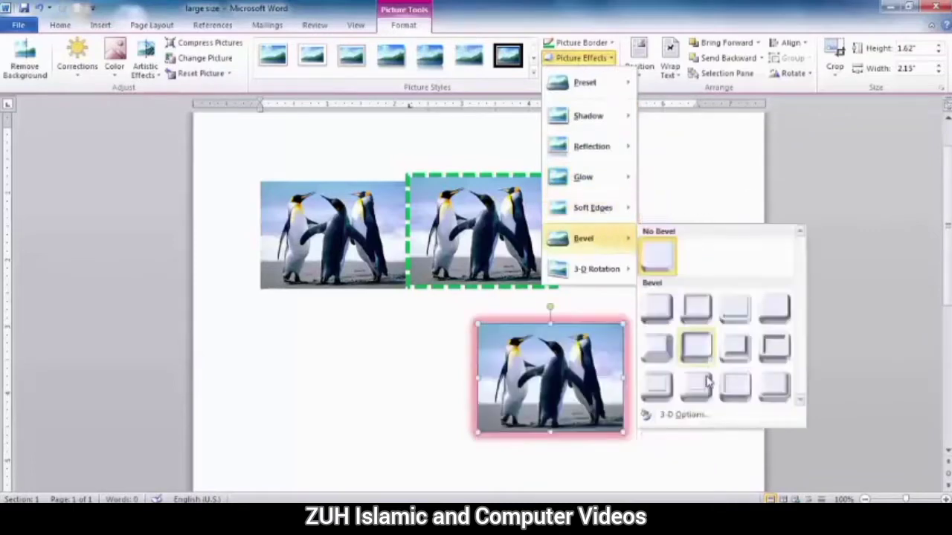
{"action": "mouse_move", "coordinate": [596, 269]}
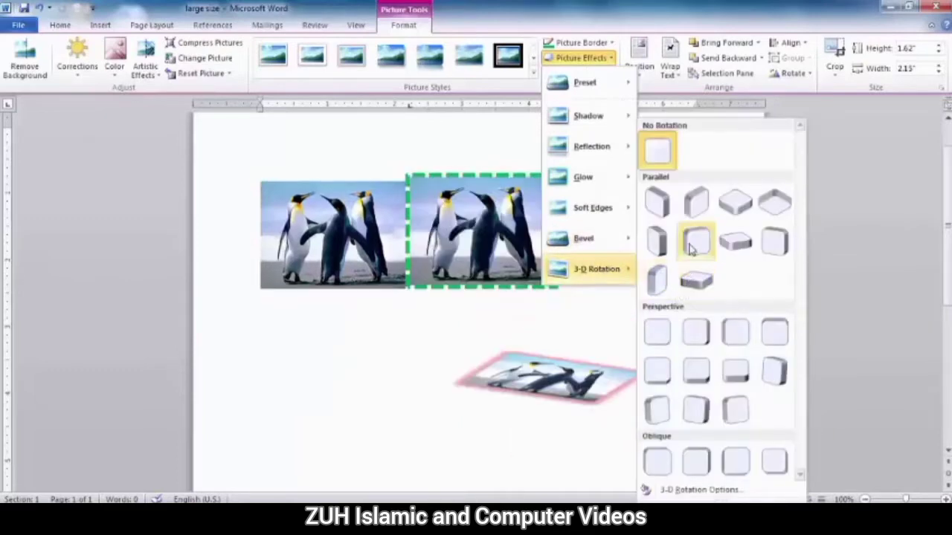
{"action": "left_click", "coordinate": [597, 302]}
Give the lower-right penguin picture a larger pale pink glow at 72% transparency.
{"action": "left_click", "coordinate": [613, 89]}
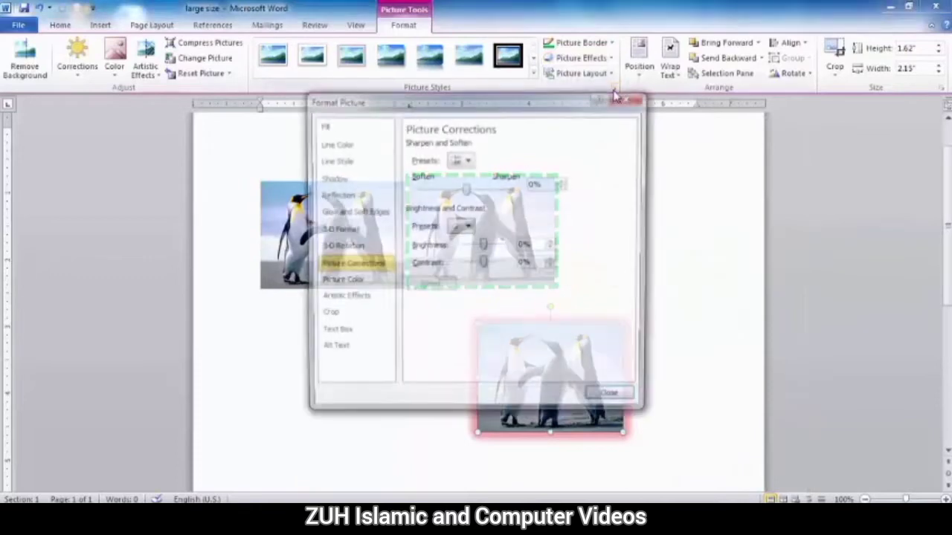
{"action": "left_click_drag", "start_coordinate": [571, 102], "coordinate": [885, 64]}
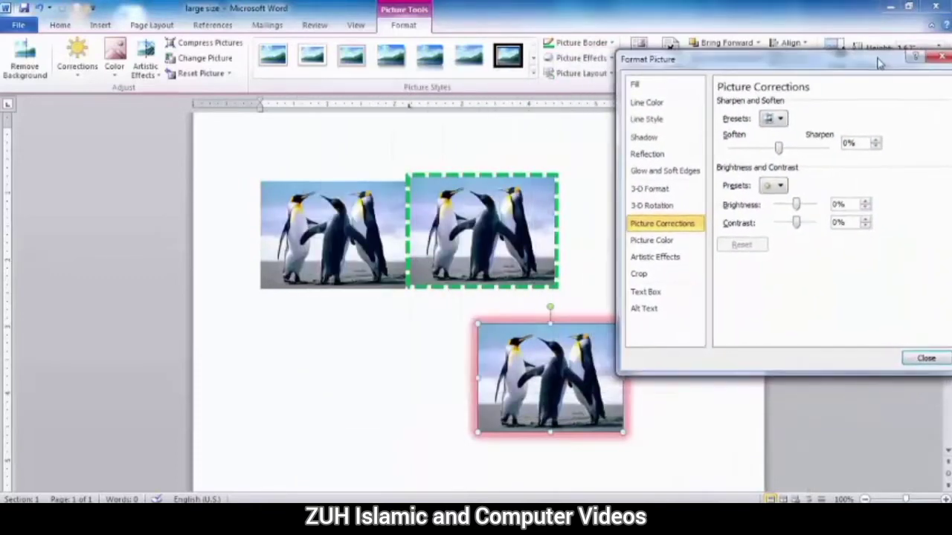
{"action": "left_click", "coordinate": [680, 190]}
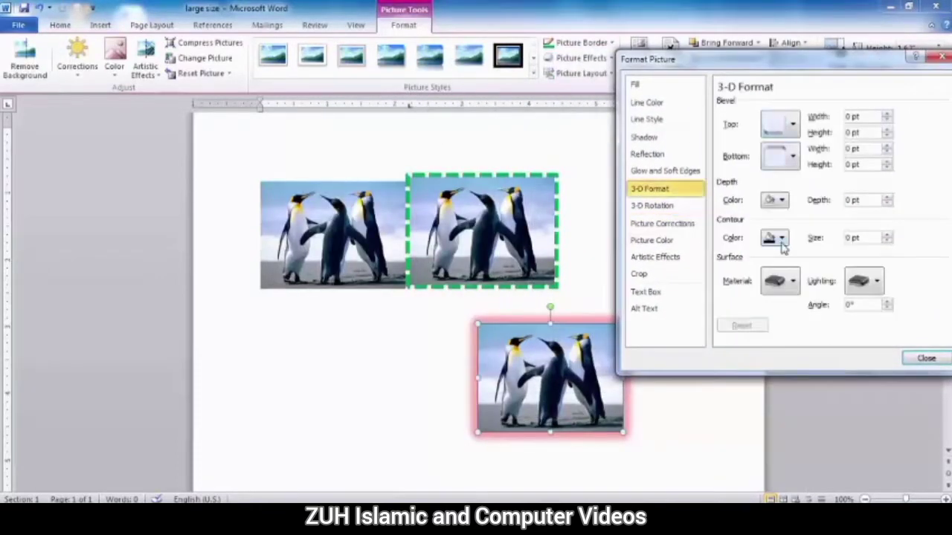
{"action": "left_click", "coordinate": [654, 206]}
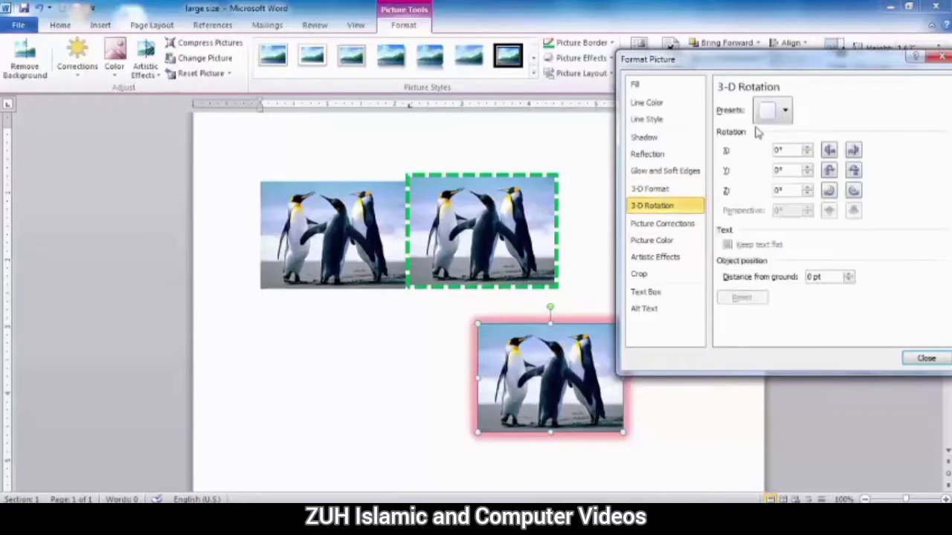
{"action": "left_click", "coordinate": [661, 171]}
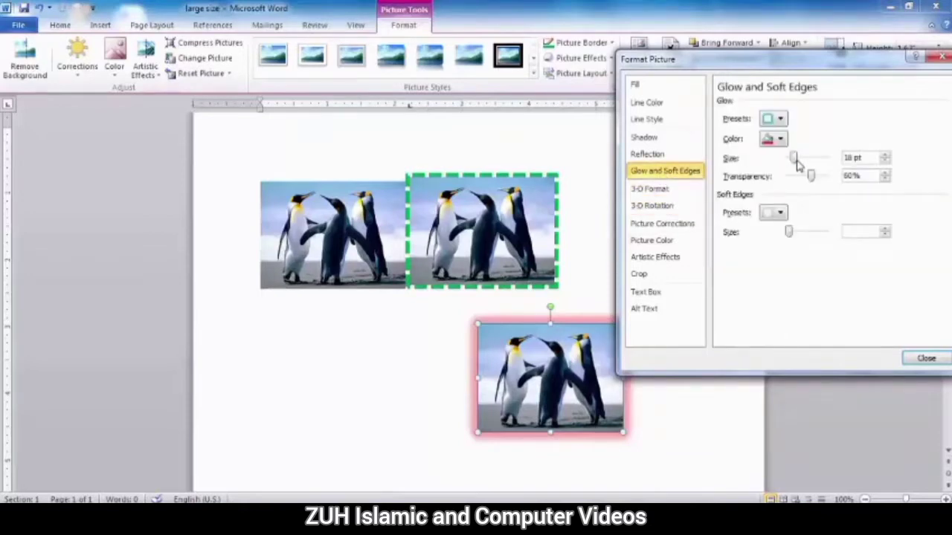
{"action": "mouse_move", "coordinate": [794, 158]}
{"action": "left_mouse_down"}
{"action": "mouse_move", "coordinate": [809, 157]}
{"action": "mouse_move", "coordinate": [797, 177]}
{"action": "left_mouse_up"}
{"action": "left_click", "coordinate": [815, 179]}
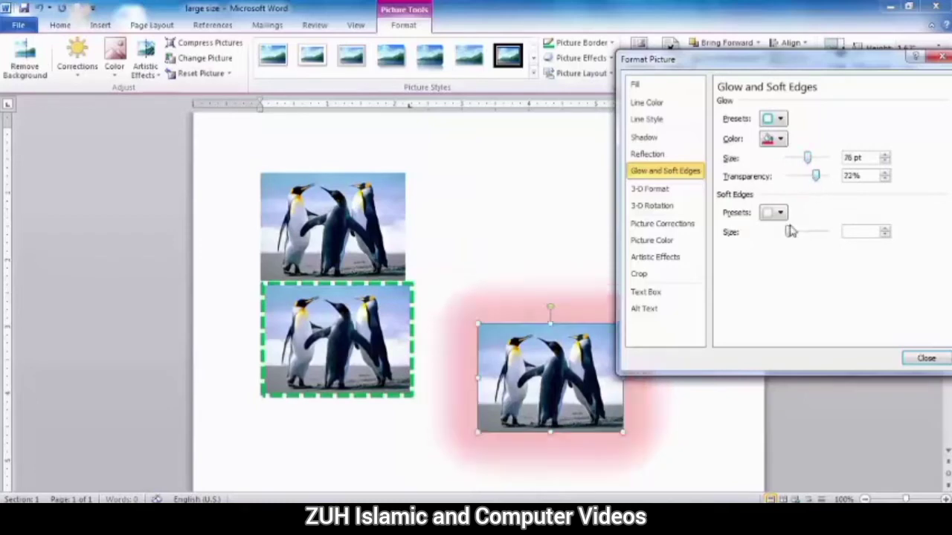
Soften the picture's edges to 24 pt, add a Top bevel, and close Format Picture.
{"action": "left_click", "coordinate": [780, 214]}
{"action": "left_click", "coordinate": [790, 270]}
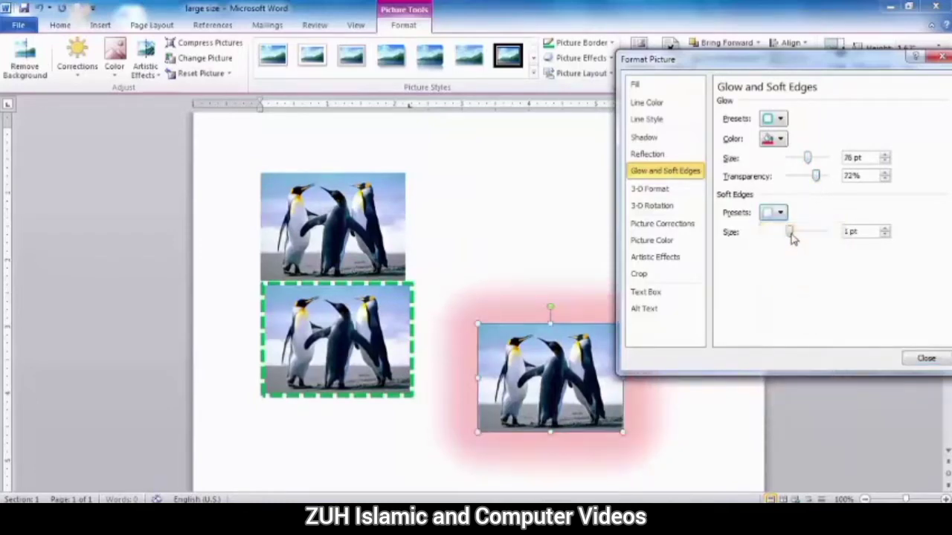
{"action": "left_click_drag", "start_coordinate": [790, 232], "coordinate": [799, 232]}
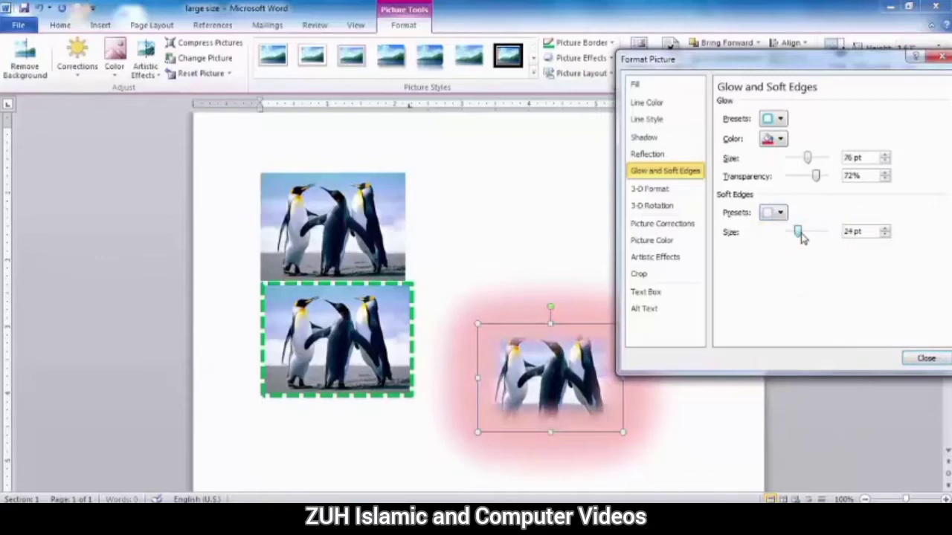
{"action": "left_click", "coordinate": [669, 190]}
{"action": "left_click", "coordinate": [788, 133]}
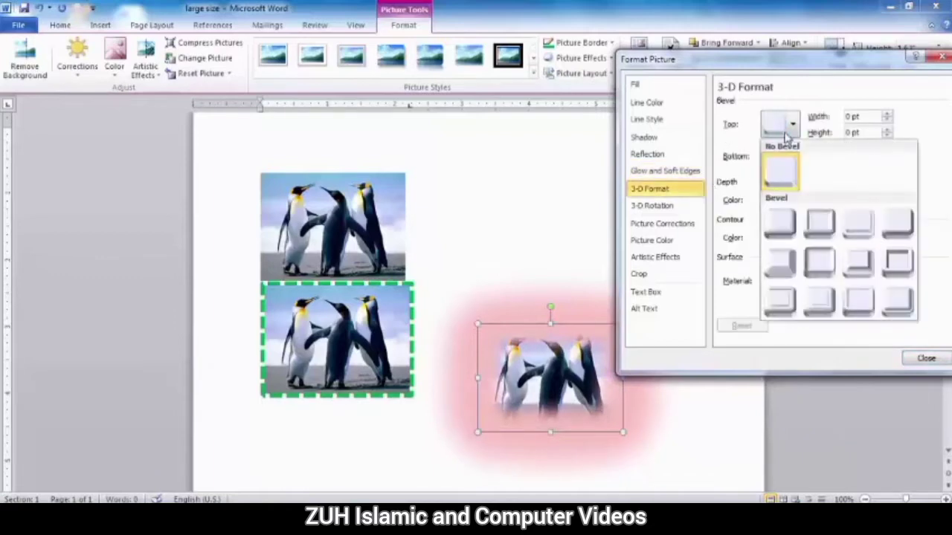
{"action": "left_click", "coordinate": [818, 262]}
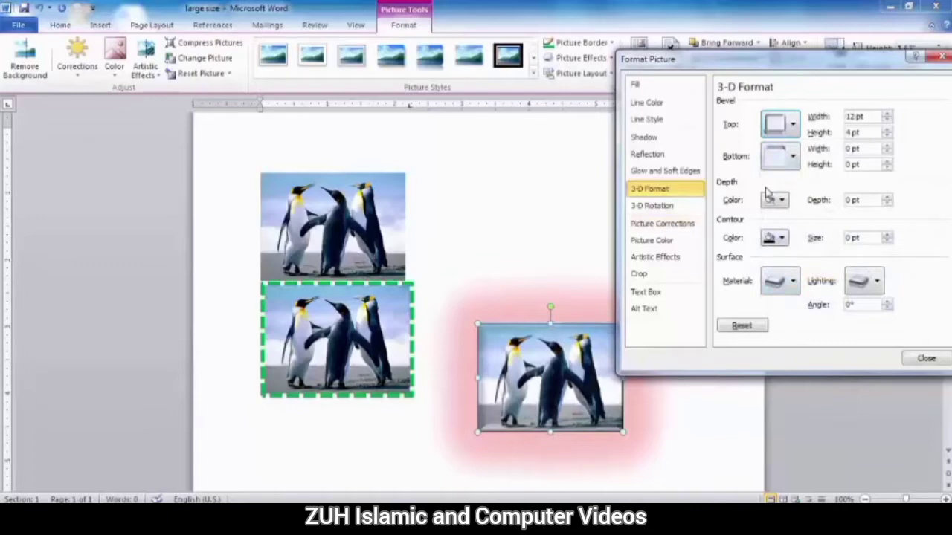
{"action": "left_click", "coordinate": [923, 359]}
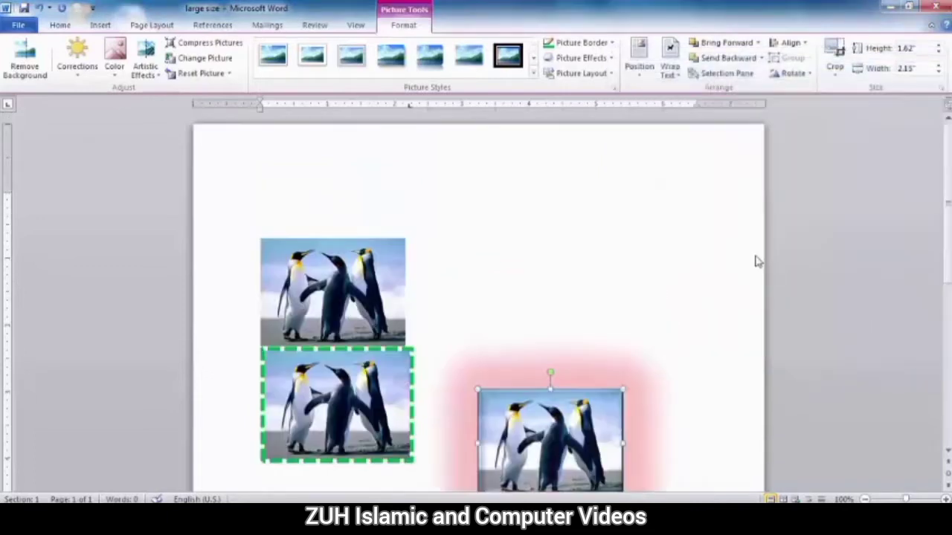
{"action": "left_click", "coordinate": [604, 74]}
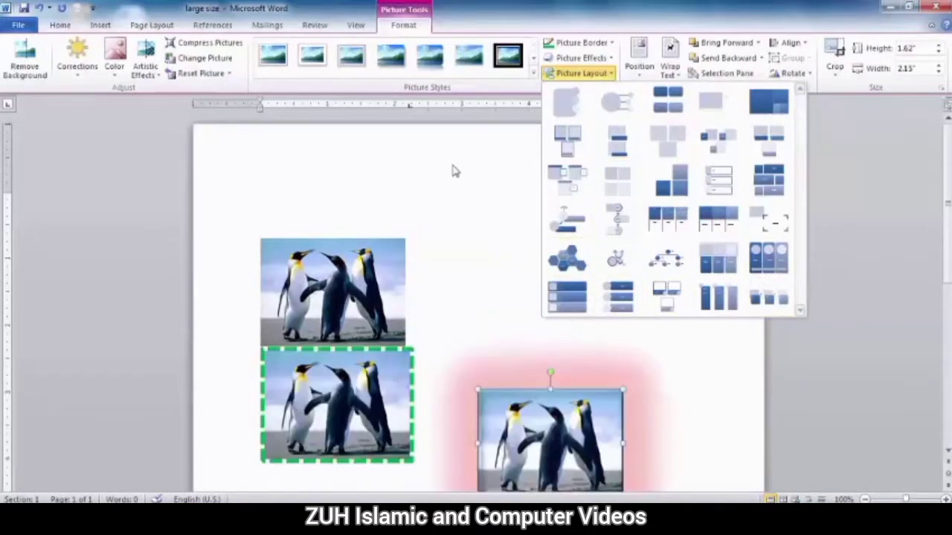
Dismiss the Picture Layout gallery without applying a layout.
{"action": "left_click", "coordinate": [455, 171]}
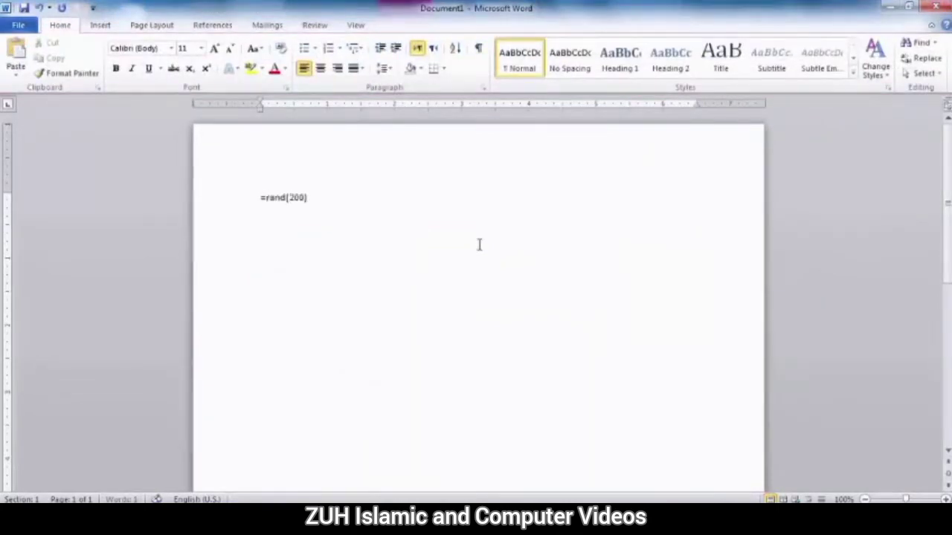
Expand =rand(200) into sample paragraphs and insert the Chrysanthemum sample picture near the top.
{"action": "key", "text": "Return"}
{"action": "left_click_drag", "start_coordinate": [947, 439], "coordinate": [947, 119]}
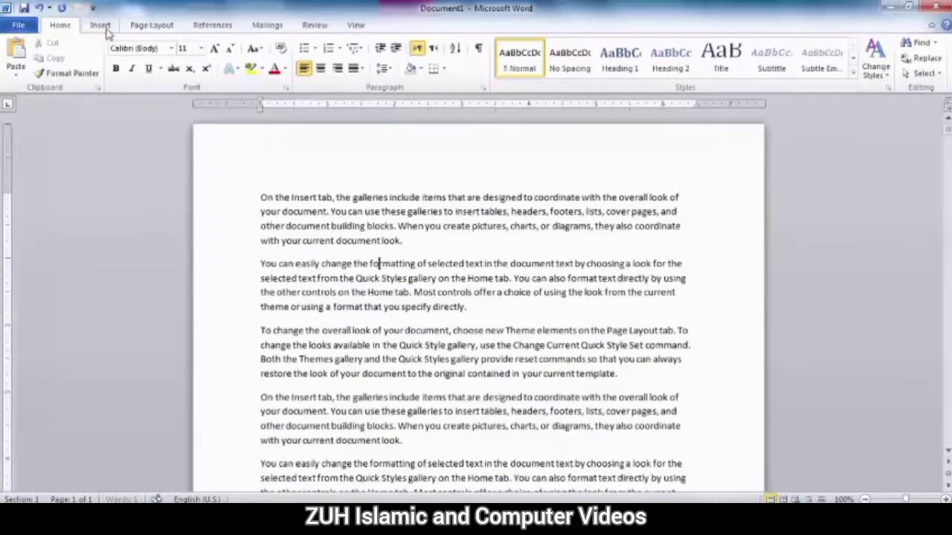
{"action": "left_click", "coordinate": [101, 24]}
{"action": "left_click", "coordinate": [147, 59]}
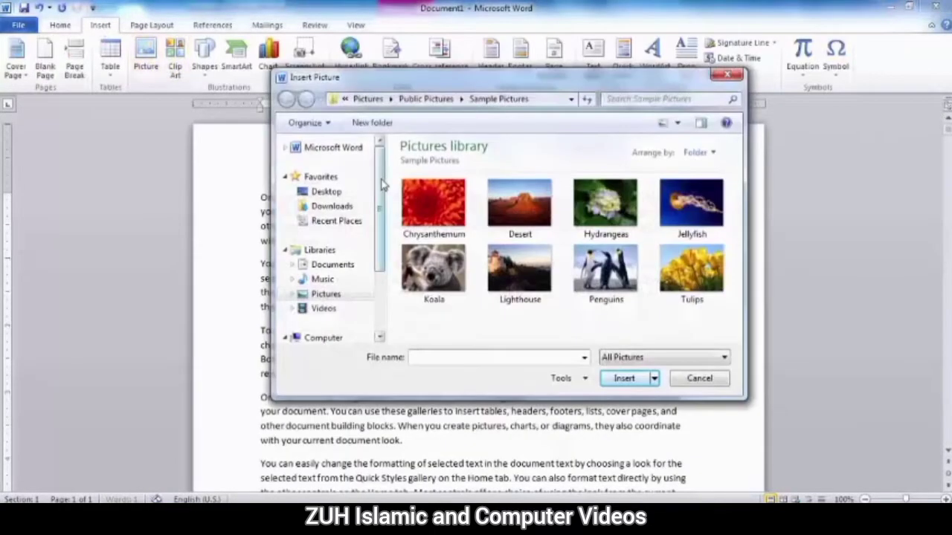
{"action": "double_click", "coordinate": [438, 207]}
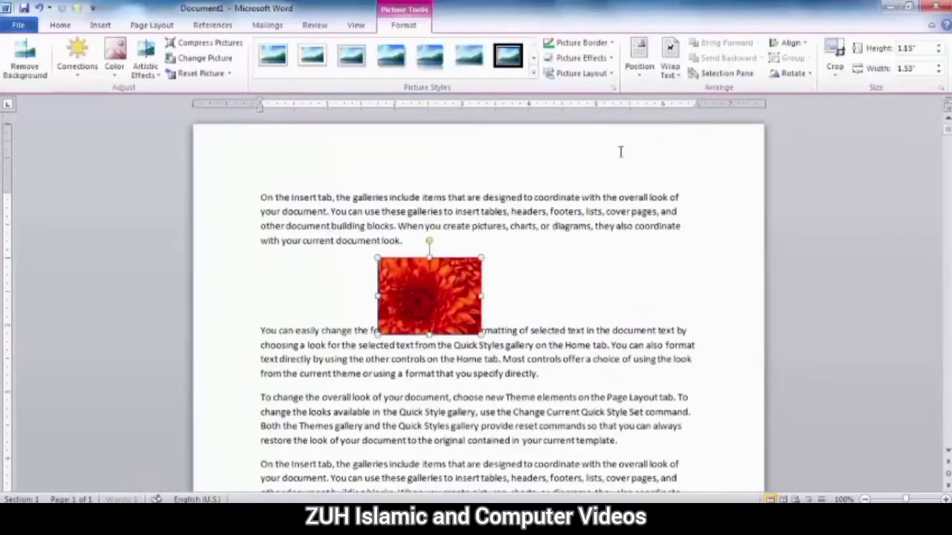
Wrap text Square around the Chrysanthemum picture and drag it up into the opening paragraphs.
{"action": "left_click", "coordinate": [669, 68]}
{"action": "left_click", "coordinate": [640, 68]}
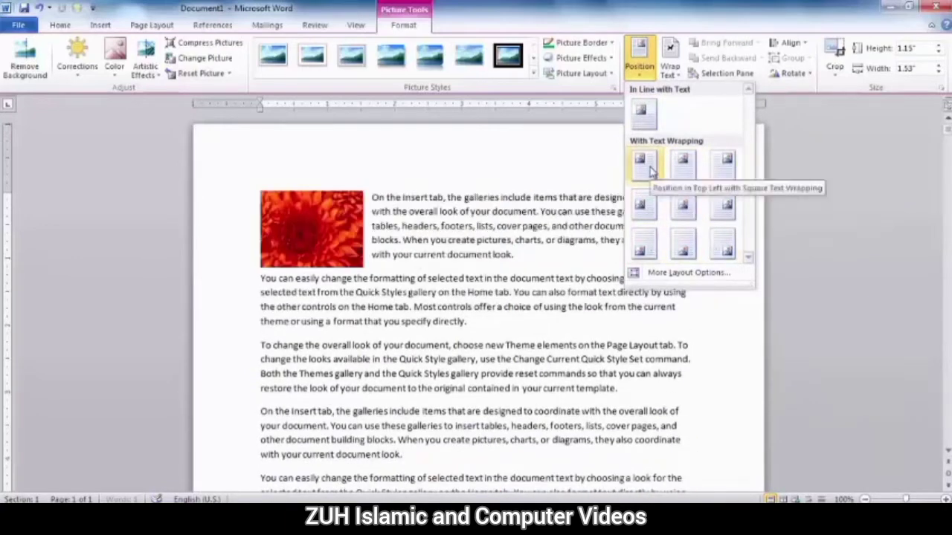
{"action": "left_click", "coordinate": [679, 273]}
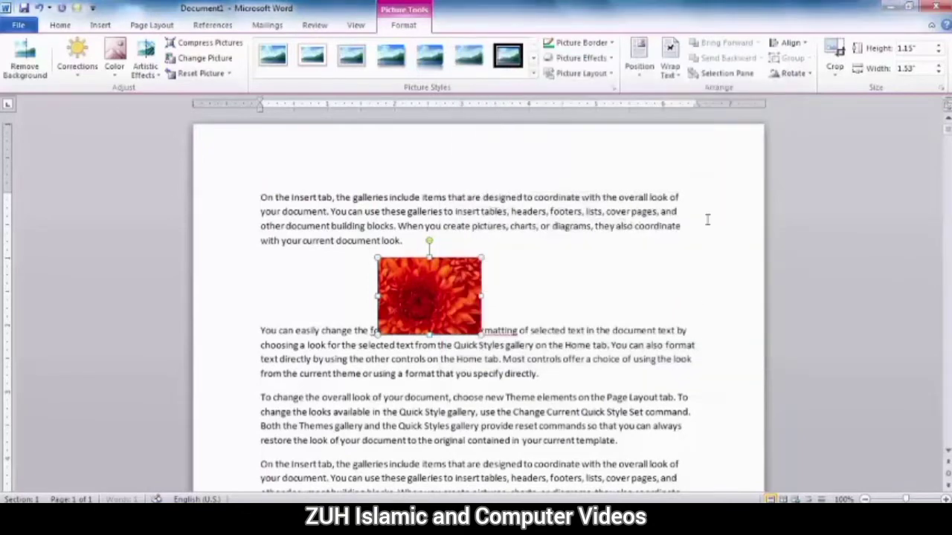
{"action": "left_click", "coordinate": [739, 361]}
{"action": "left_click", "coordinate": [670, 67]}
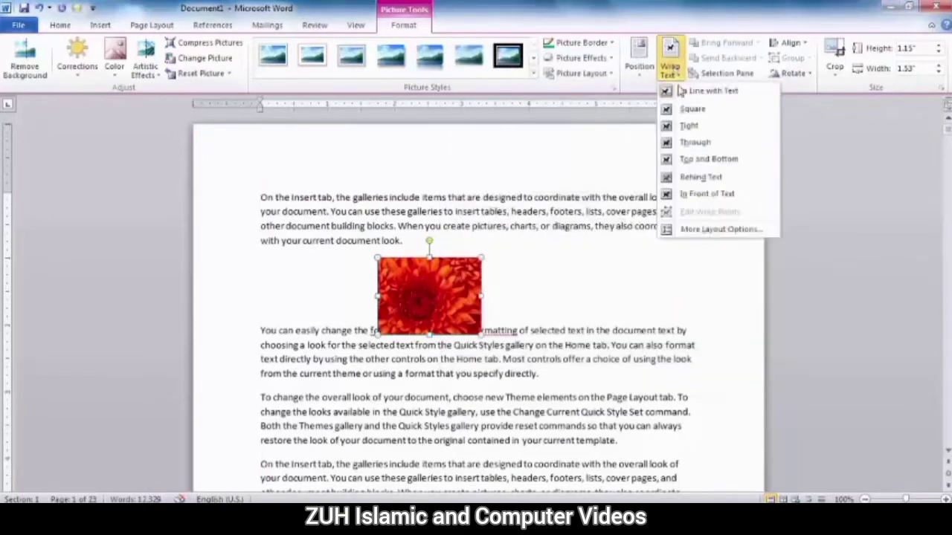
{"action": "left_click", "coordinate": [688, 110]}
{"action": "left_click_drag", "start_coordinate": [453, 271], "coordinate": [399, 220]}
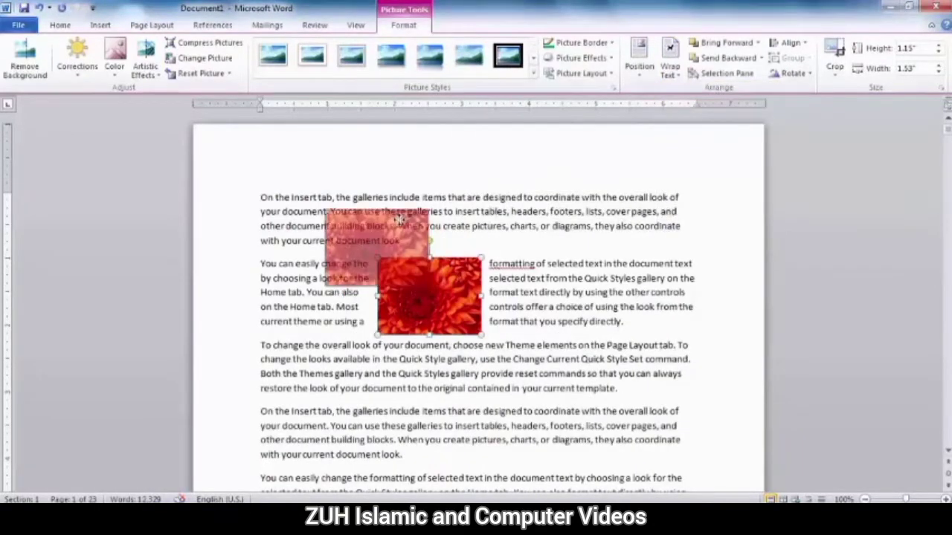
{"action": "left_click", "coordinate": [639, 67]}
Align the flower picture horizontally to the left, relative to the margin.
{"action": "left_click", "coordinate": [673, 271]}
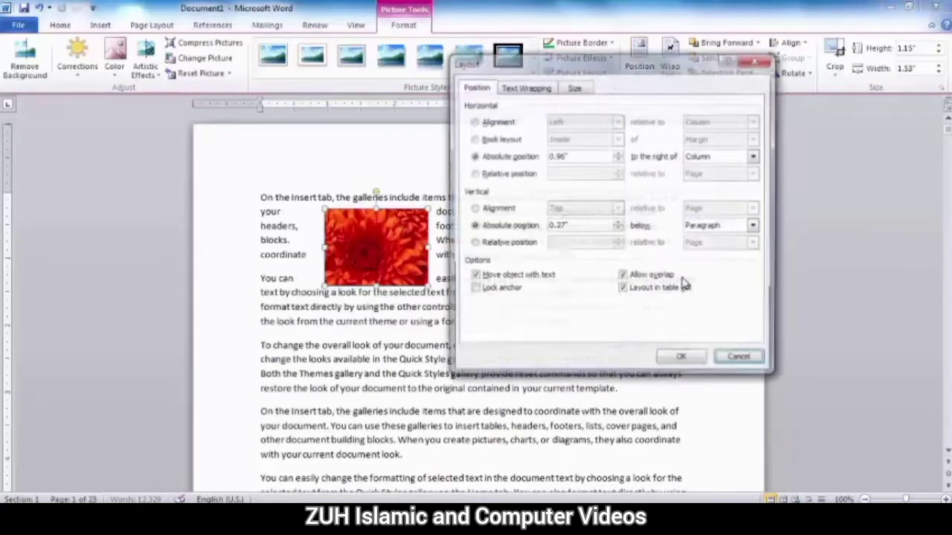
{"action": "left_click_drag", "start_coordinate": [543, 71], "coordinate": [704, 104]}
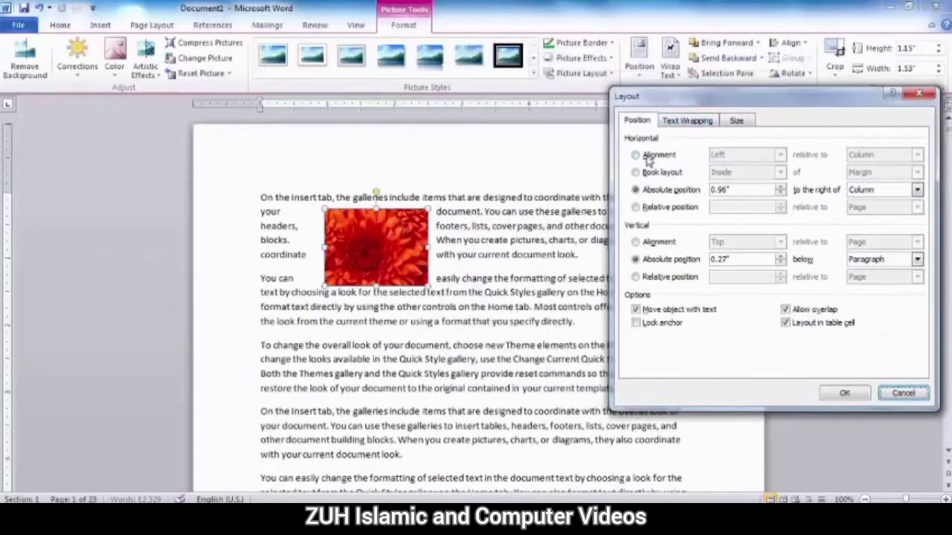
{"action": "left_click", "coordinate": [636, 155]}
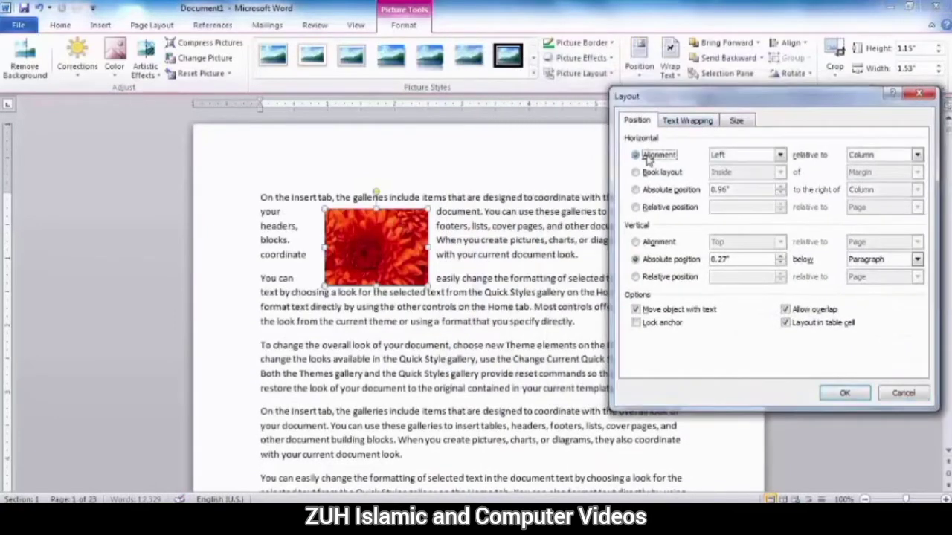
{"action": "left_click", "coordinate": [851, 156]}
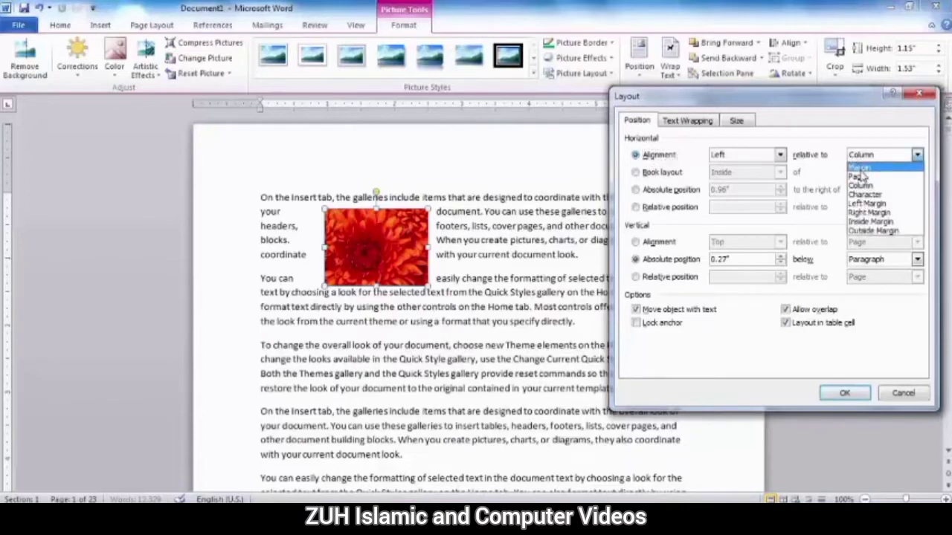
{"action": "left_click", "coordinate": [859, 167]}
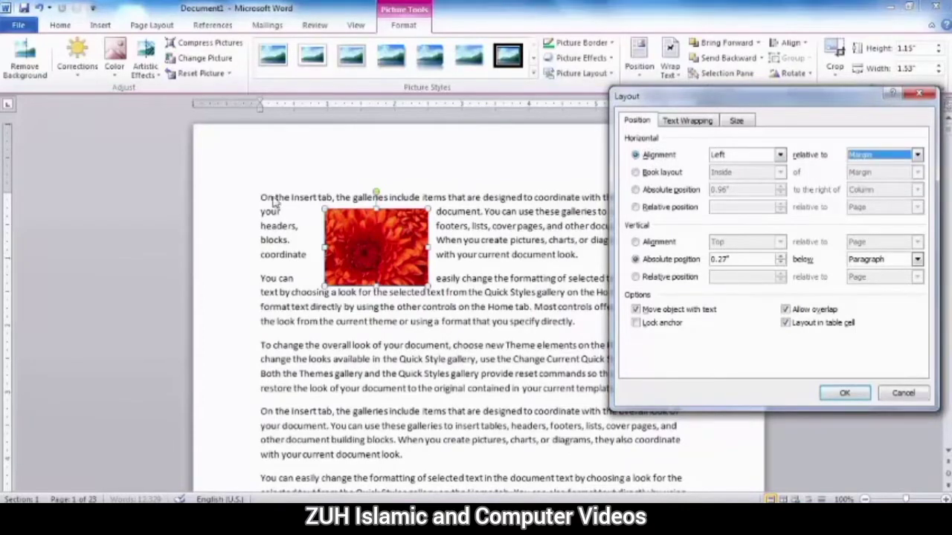
{"action": "left_click", "coordinate": [844, 393]}
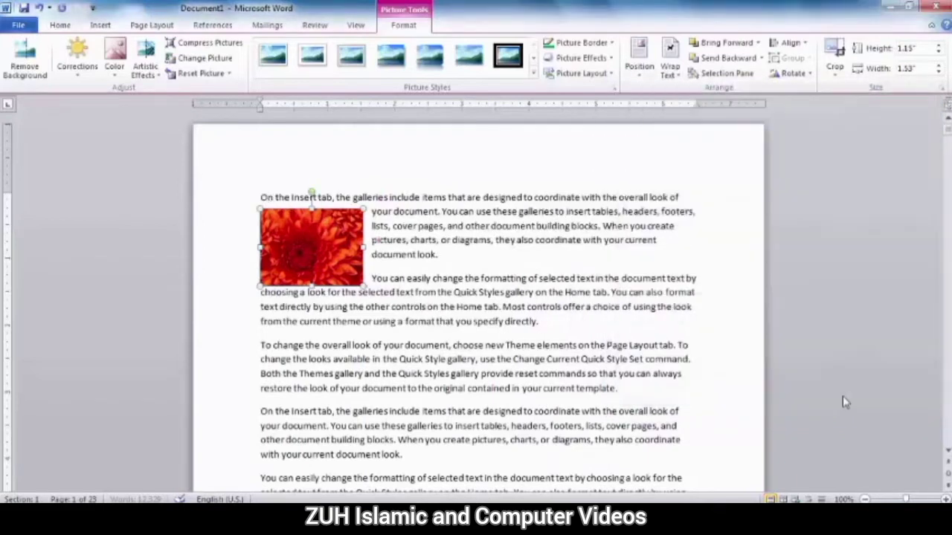
Switch the picture's horizontal placement to an Outside book layout.
{"action": "left_click", "coordinate": [638, 59]}
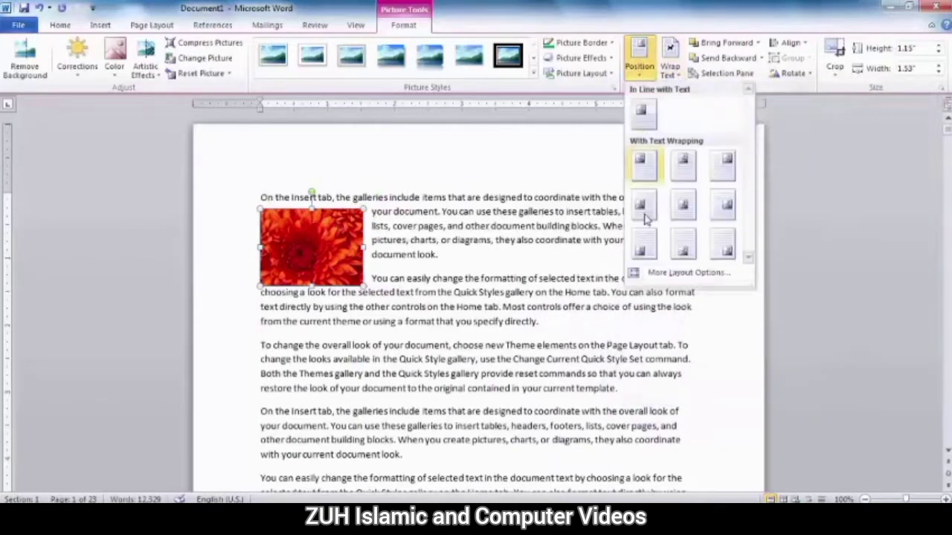
{"action": "left_click", "coordinate": [658, 273]}
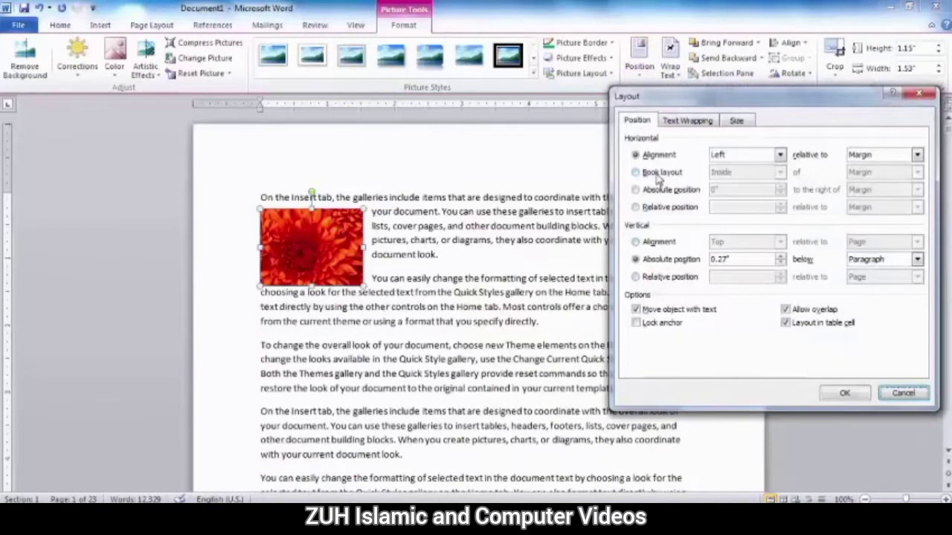
{"action": "left_click", "coordinate": [658, 174]}
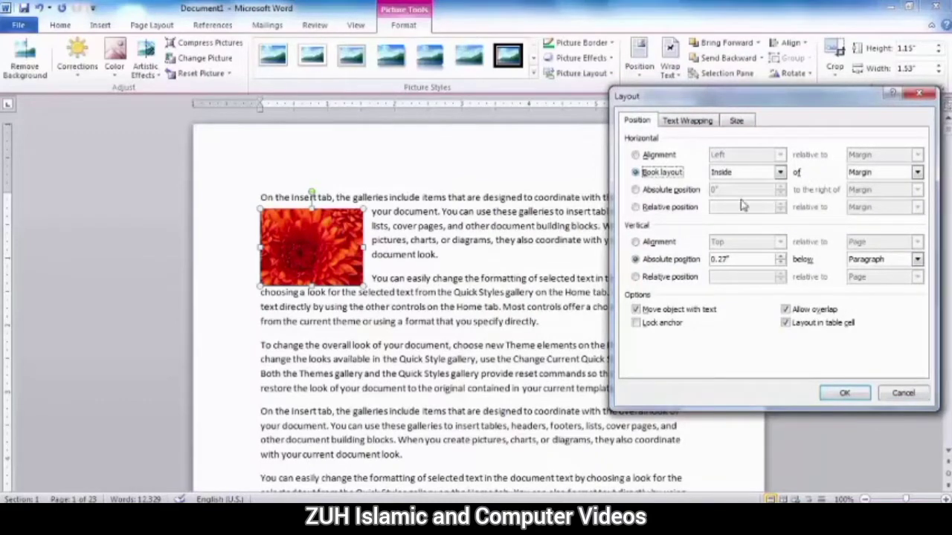
{"action": "left_click", "coordinate": [780, 172]}
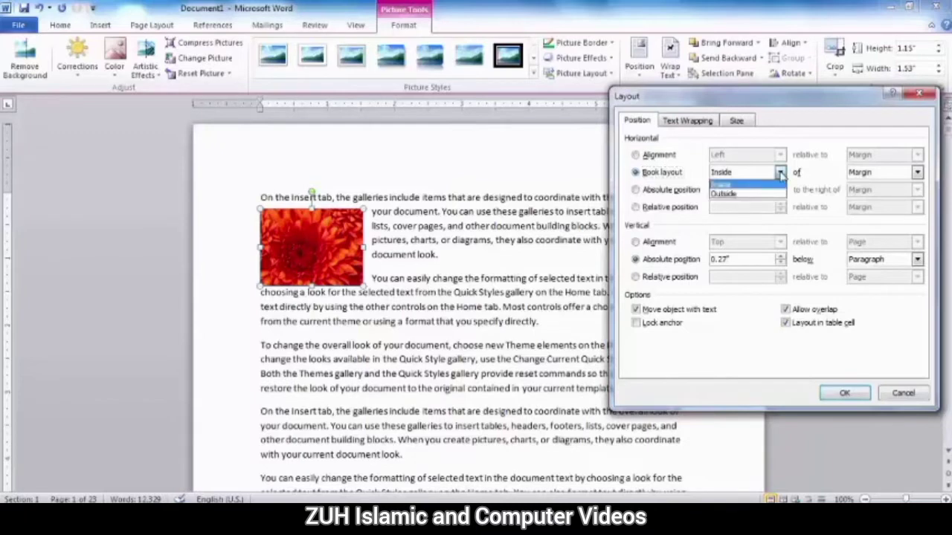
{"action": "left_click", "coordinate": [740, 192]}
{"action": "left_click", "coordinate": [846, 394]}
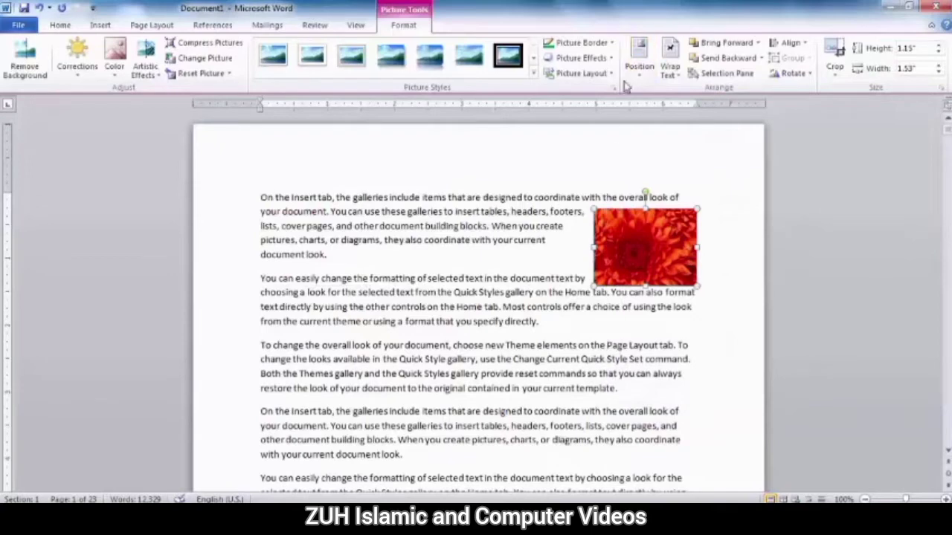
Give the picture an absolute horizontal position of 1 inch.
{"action": "left_click", "coordinate": [639, 59]}
{"action": "left_click", "coordinate": [661, 274]}
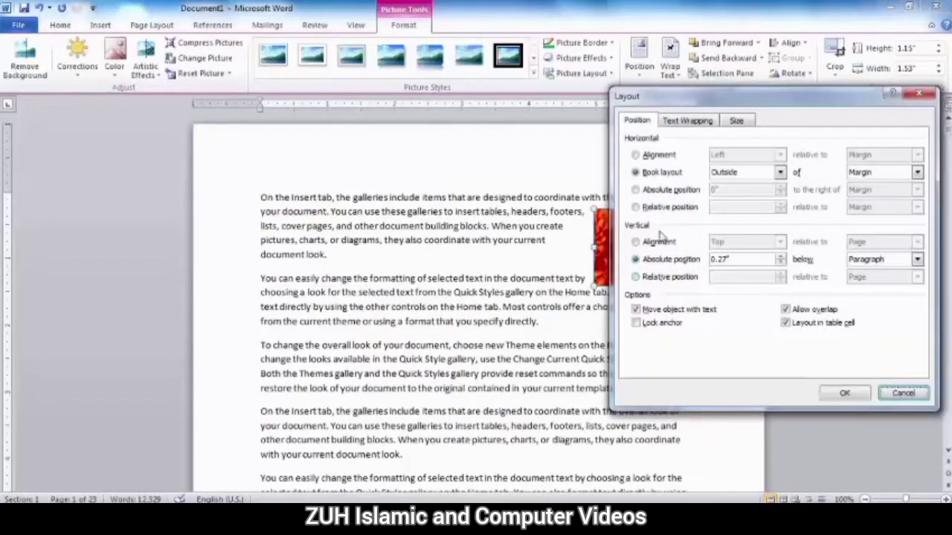
{"action": "left_click", "coordinate": [657, 191]}
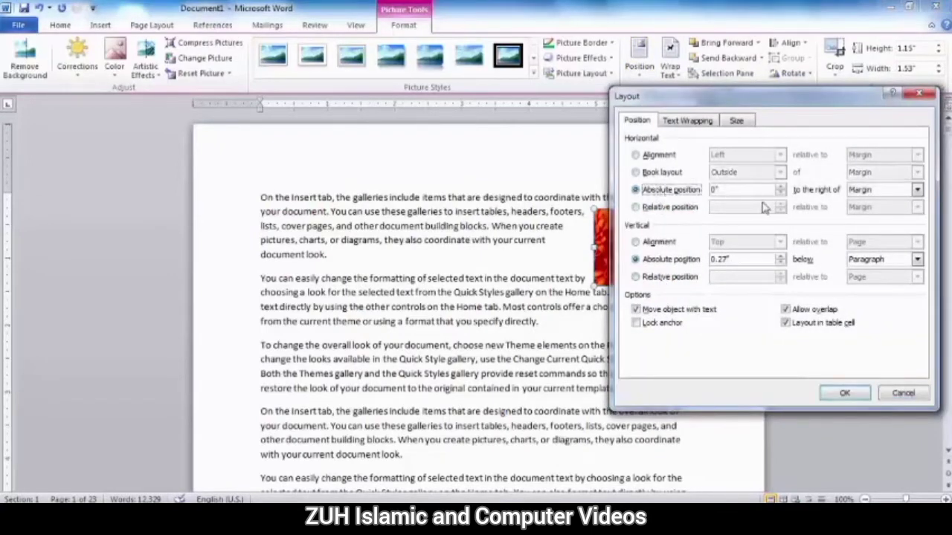
{"action": "left_click", "coordinate": [844, 394]}
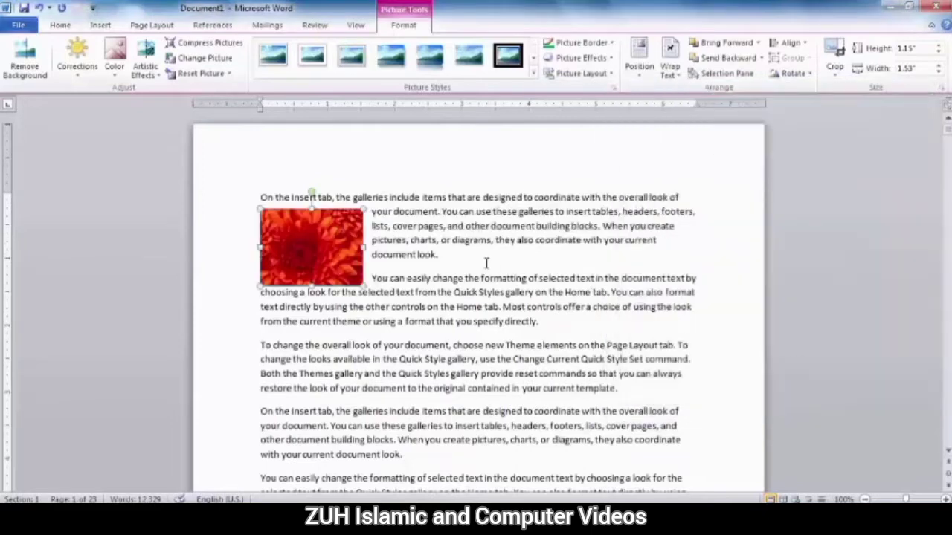
{"action": "left_click", "coordinate": [639, 59]}
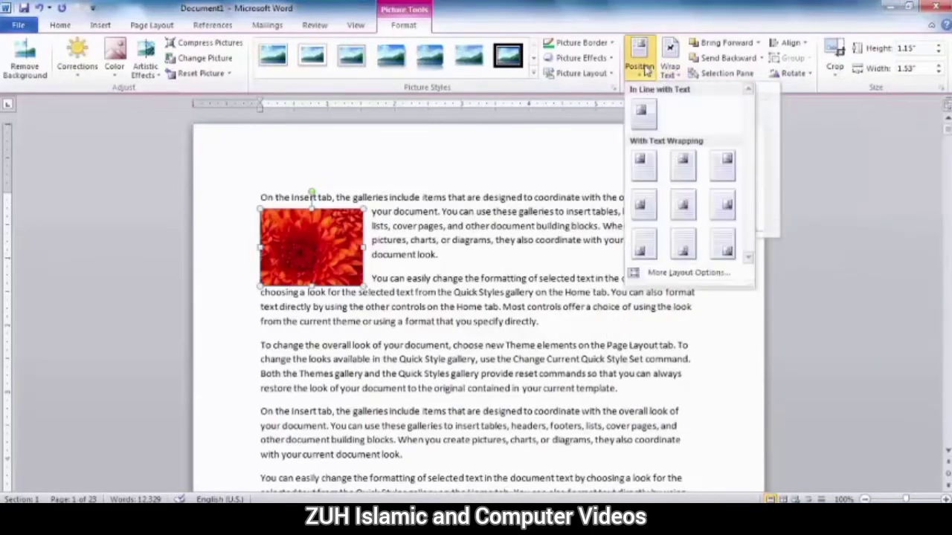
{"action": "left_click", "coordinate": [664, 274]}
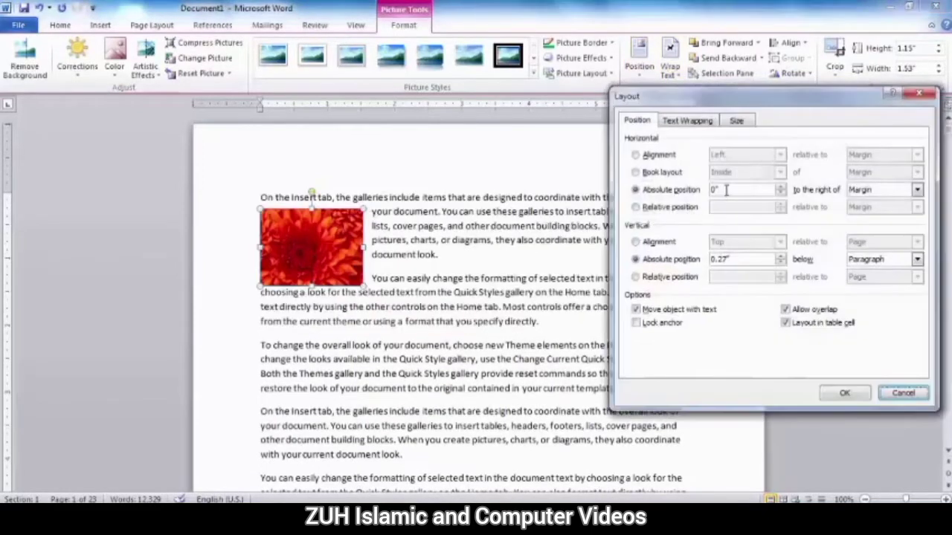
{"action": "left_click_drag", "start_coordinate": [727, 190], "coordinate": [699, 190]}
{"action": "type", "text": "1"}
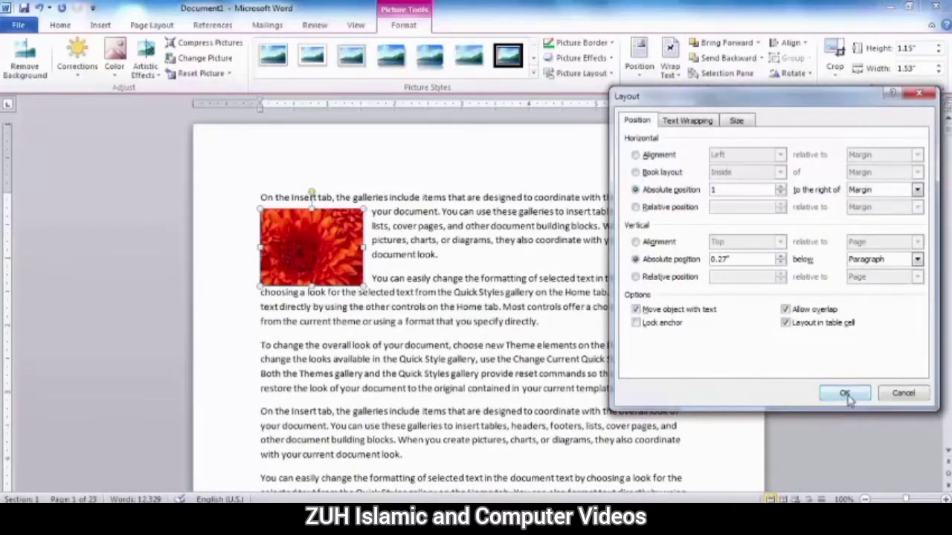
{"action": "left_click", "coordinate": [844, 393]}
Change the picture's horizontal placement to a relative position from the margin.
{"action": "left_click", "coordinate": [642, 78]}
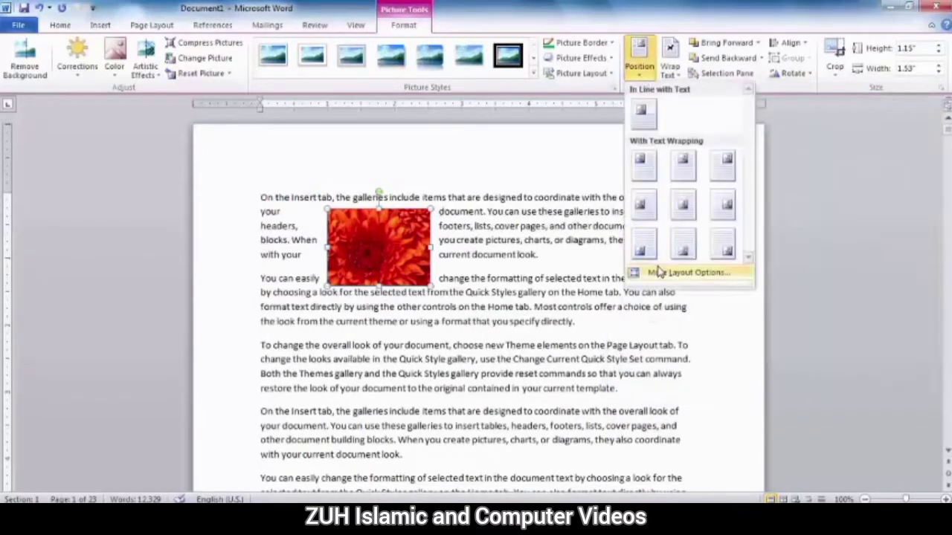
{"action": "left_click", "coordinate": [663, 272]}
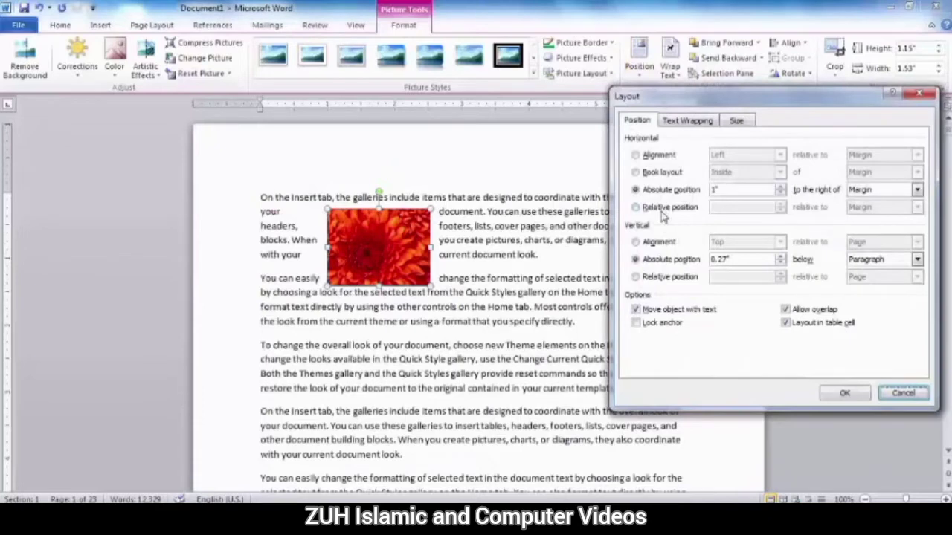
{"action": "left_click", "coordinate": [664, 208]}
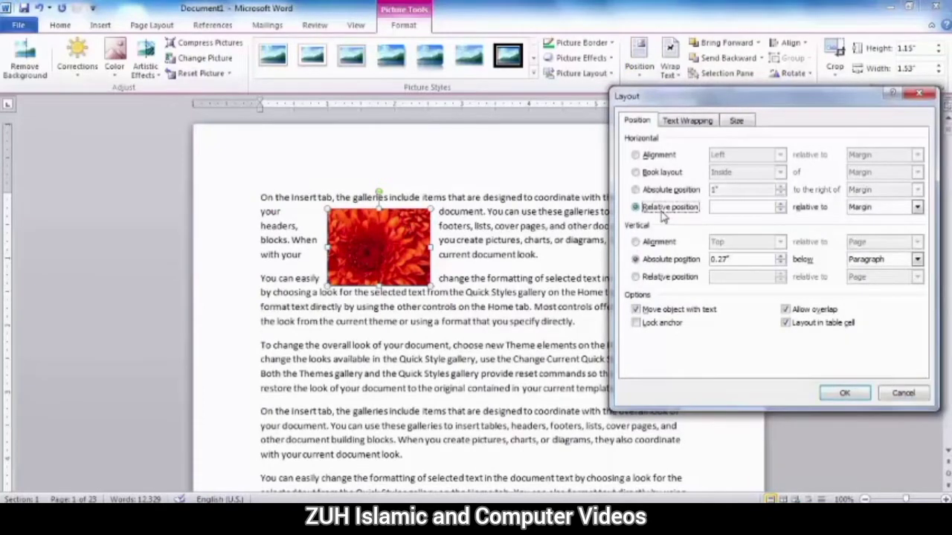
{"action": "left_click", "coordinate": [825, 393]}
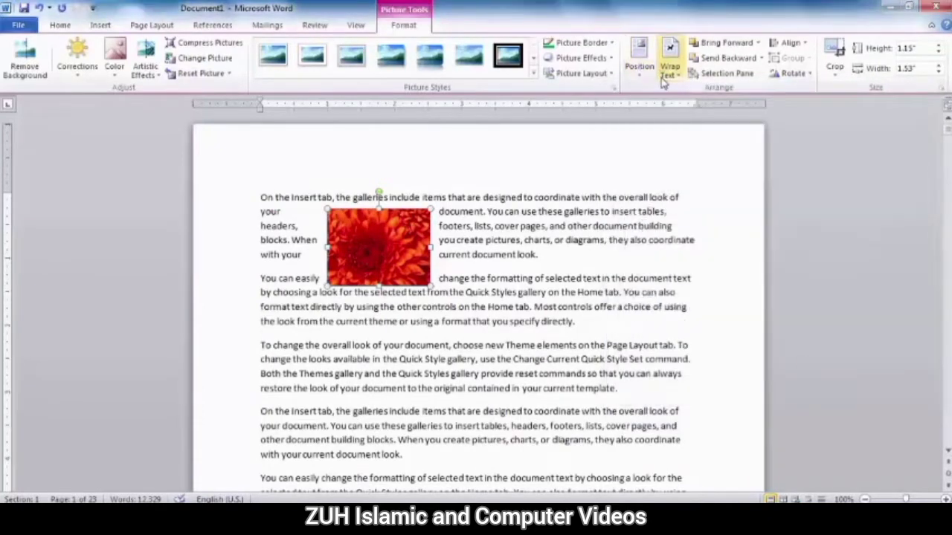
{"action": "left_click", "coordinate": [641, 71]}
{"action": "left_click", "coordinate": [663, 272]}
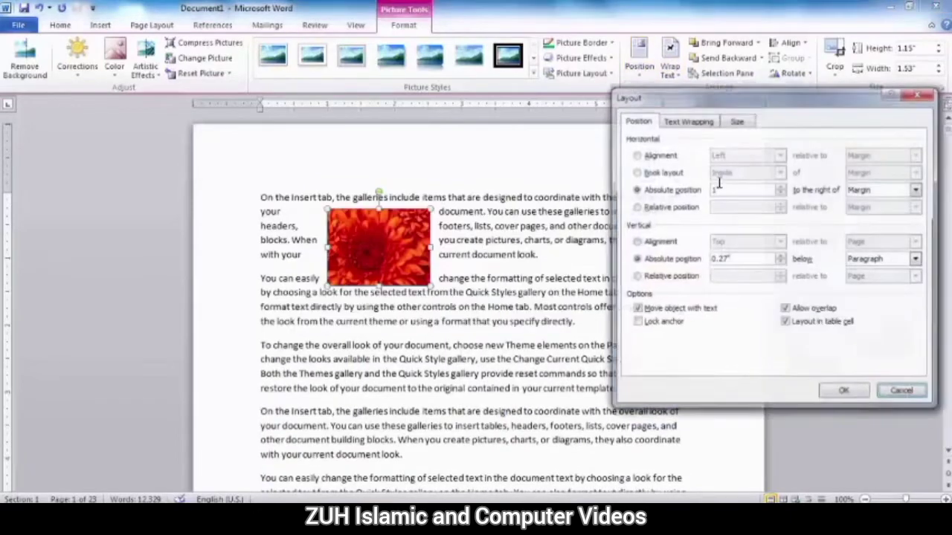
{"action": "left_click", "coordinate": [719, 208]}
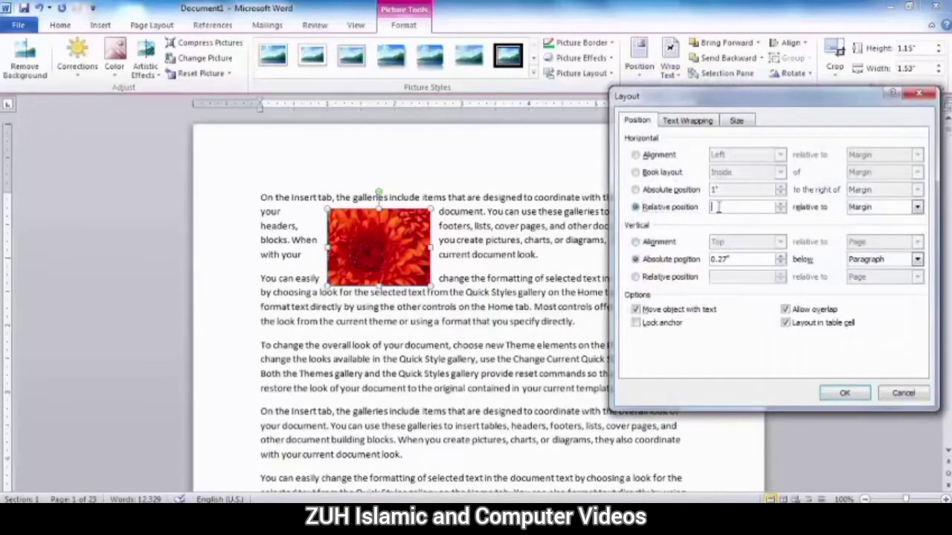
{"action": "type", "text": "2"}
{"action": "left_click", "coordinate": [843, 393]}
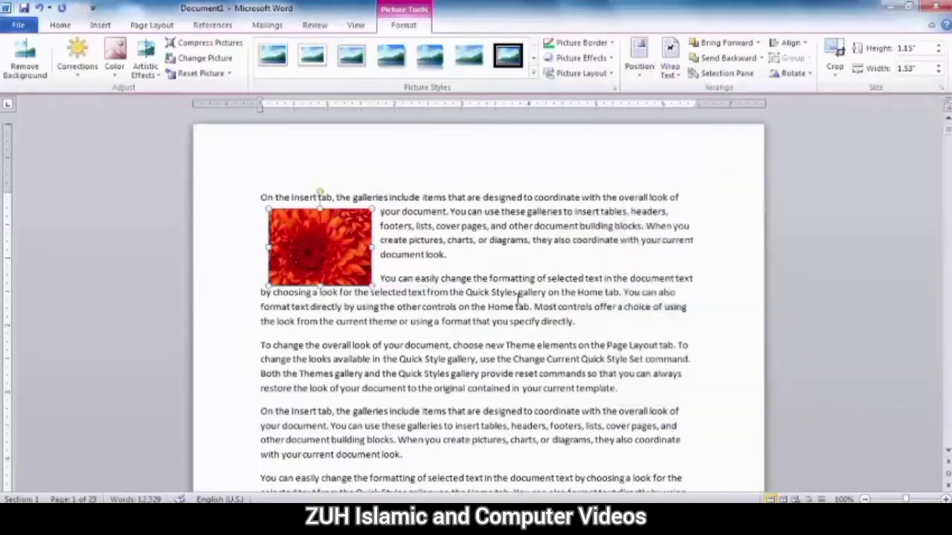
Set the flower picture's horizontal relative position to 15% of the margin.
{"action": "left_click", "coordinate": [639, 66]}
{"action": "left_click", "coordinate": [664, 274]}
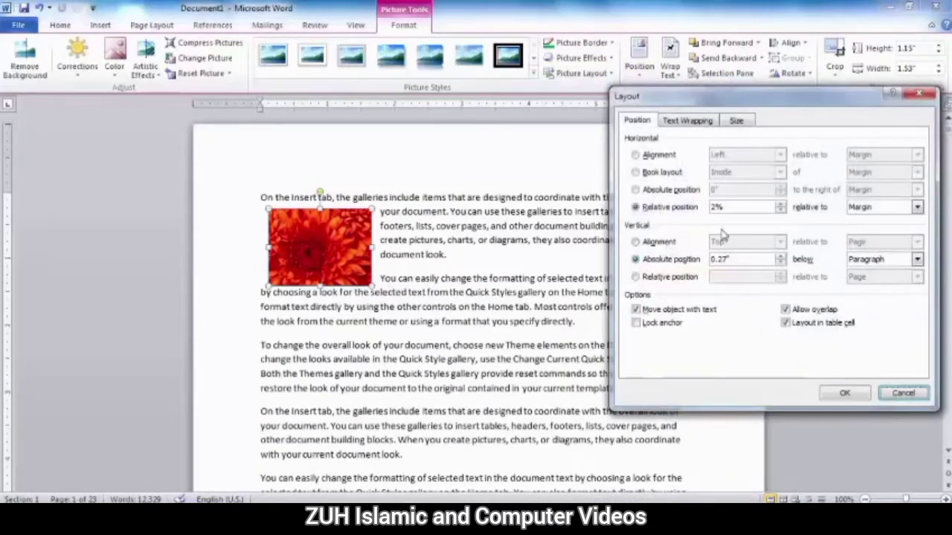
{"action": "left_click_drag", "start_coordinate": [727, 209], "coordinate": [699, 211]}
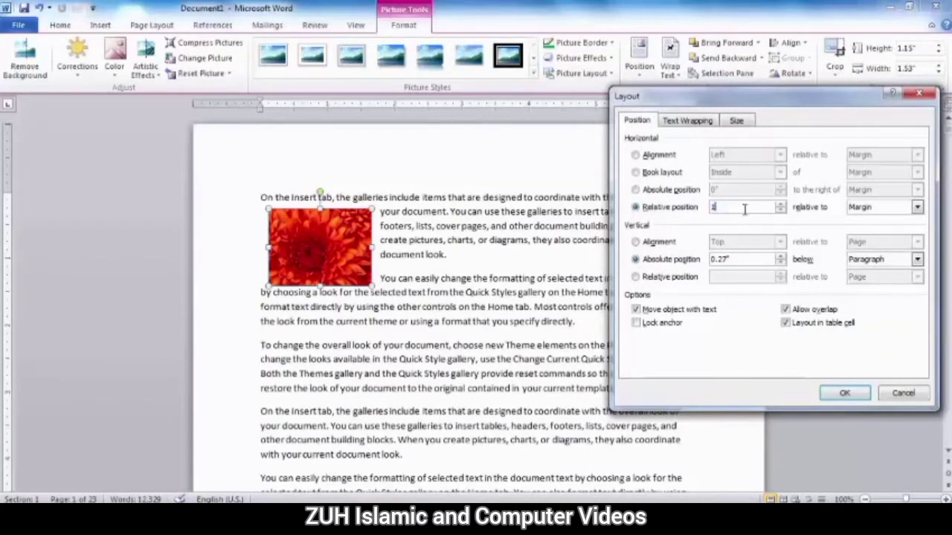
{"action": "type", "text": "5"}
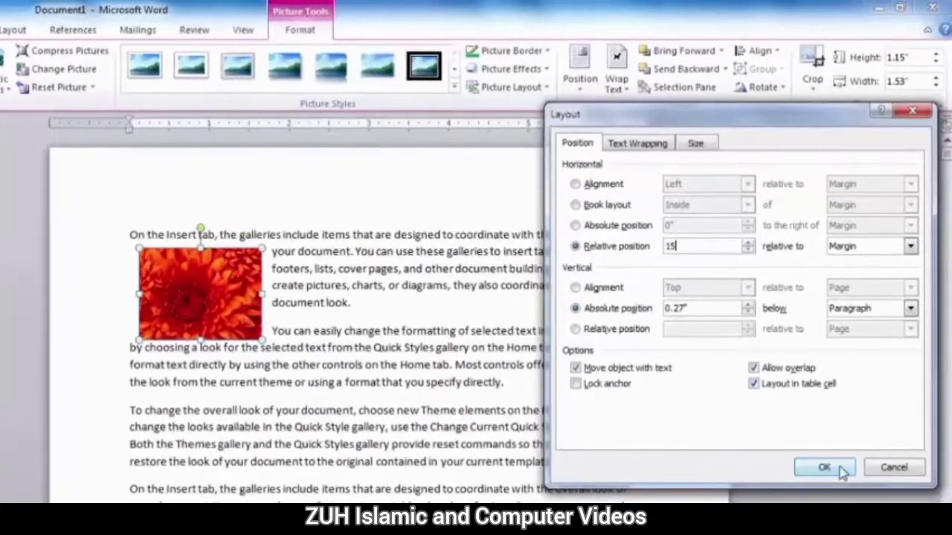
{"action": "left_click", "coordinate": [825, 468]}
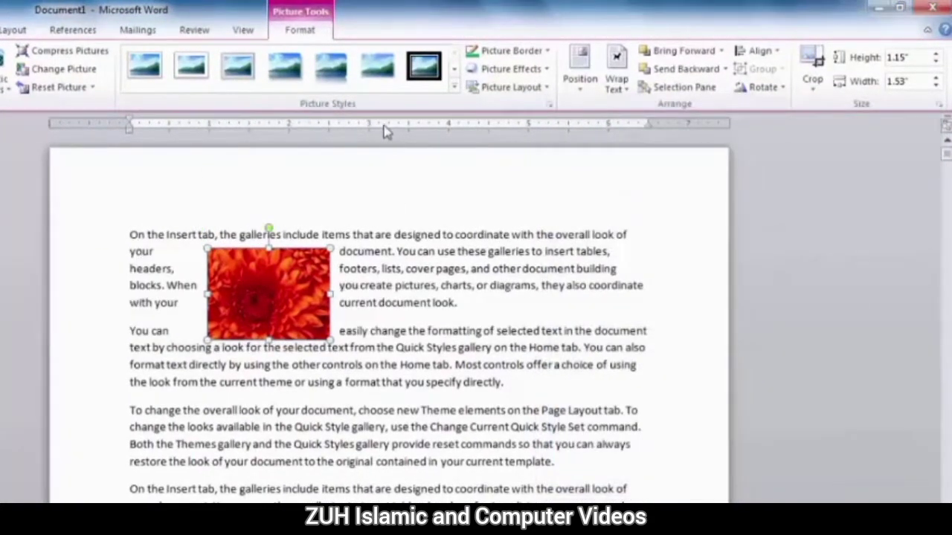
Try the vertical alignment, absolute and relative position options in the Layout dialog.
{"action": "left_click", "coordinate": [588, 78]}
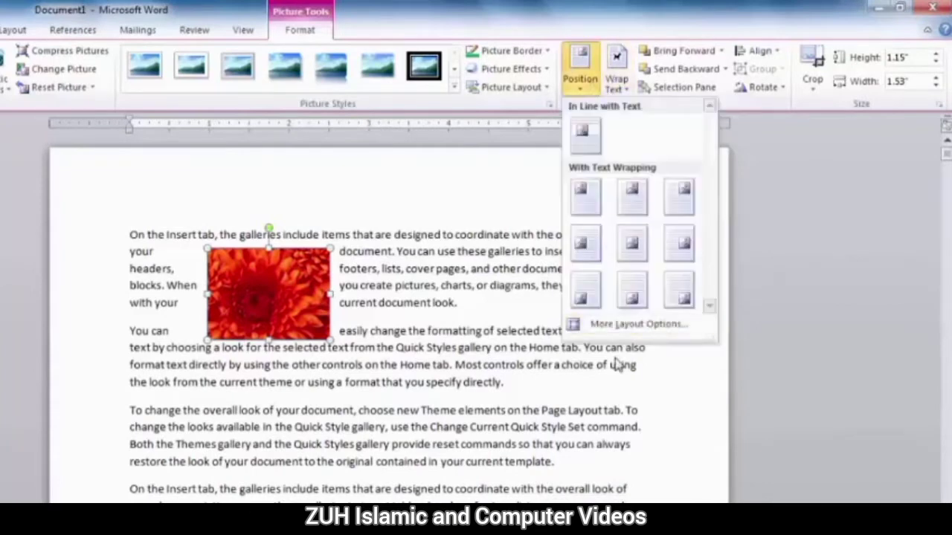
{"action": "left_click", "coordinate": [606, 330]}
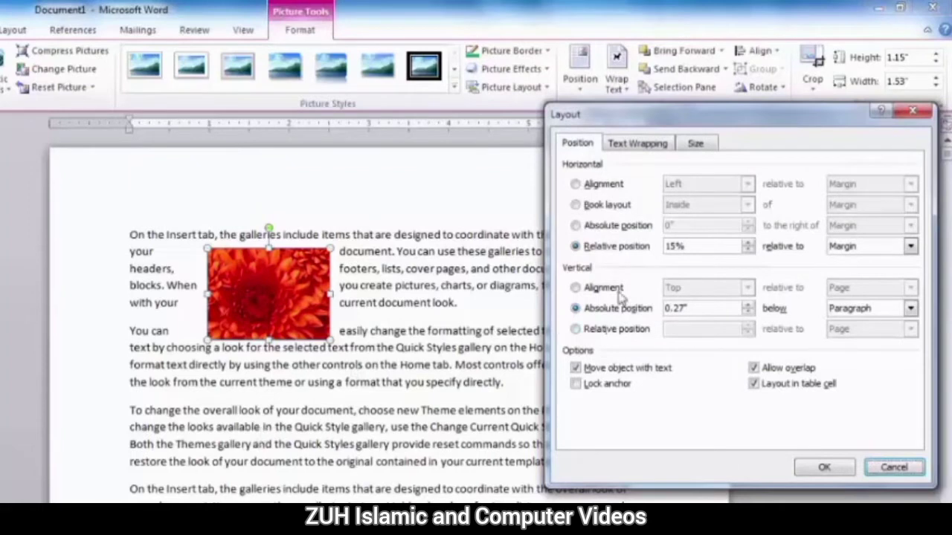
{"action": "left_click", "coordinate": [611, 292]}
{"action": "left_click", "coordinate": [747, 288]}
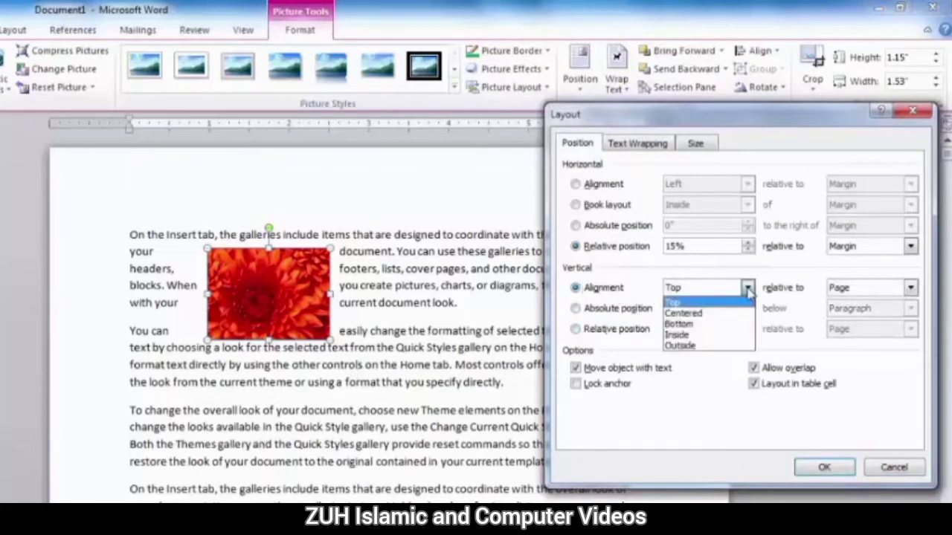
{"action": "left_click", "coordinate": [611, 309]}
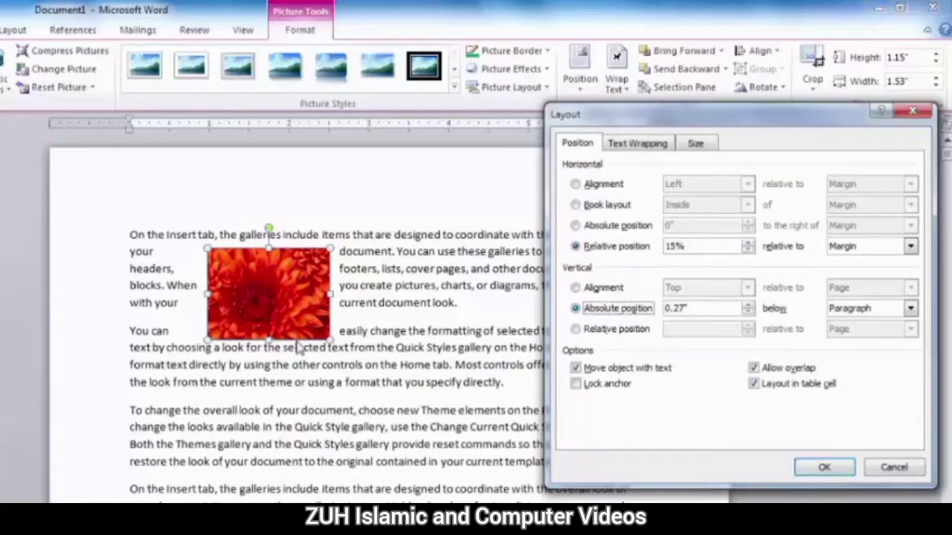
{"action": "left_click", "coordinate": [911, 309]}
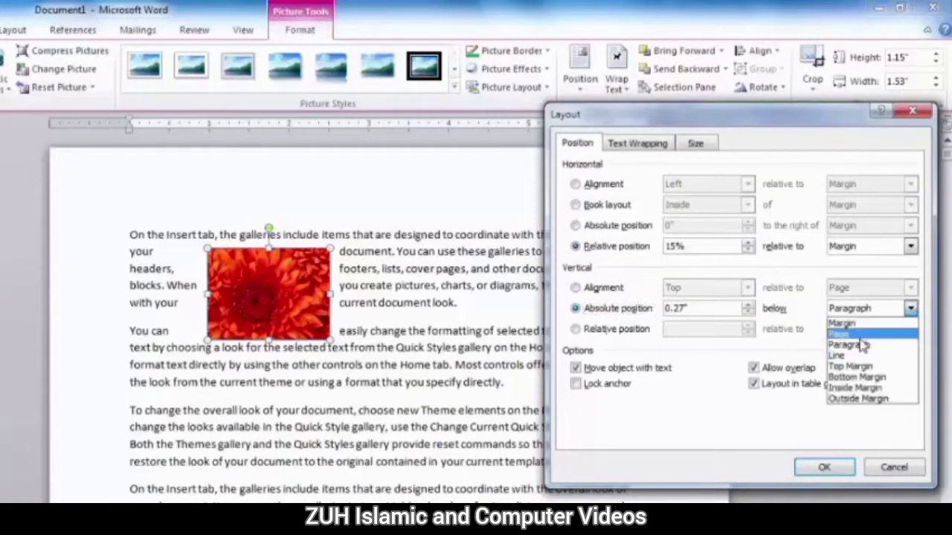
{"action": "left_click", "coordinate": [617, 329]}
{"action": "left_click", "coordinate": [679, 328]}
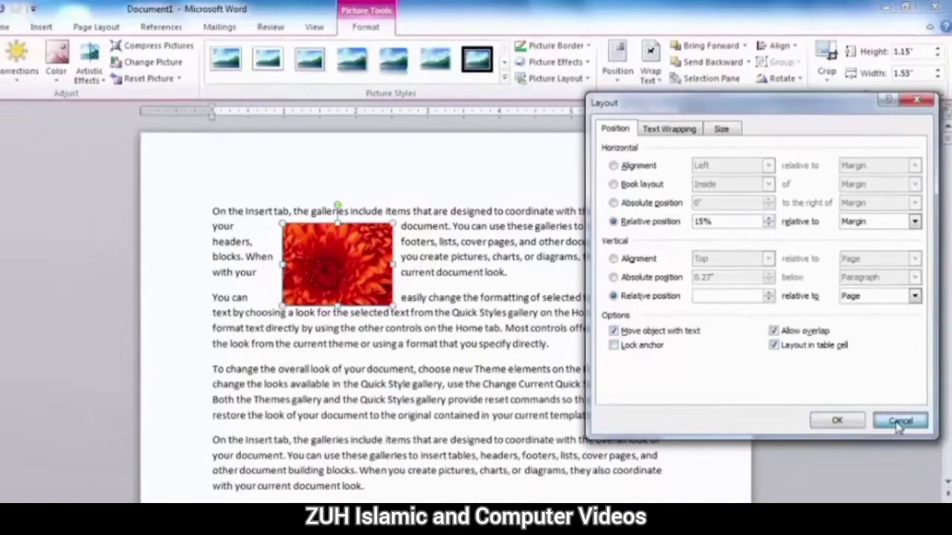
{"action": "left_click", "coordinate": [894, 467]}
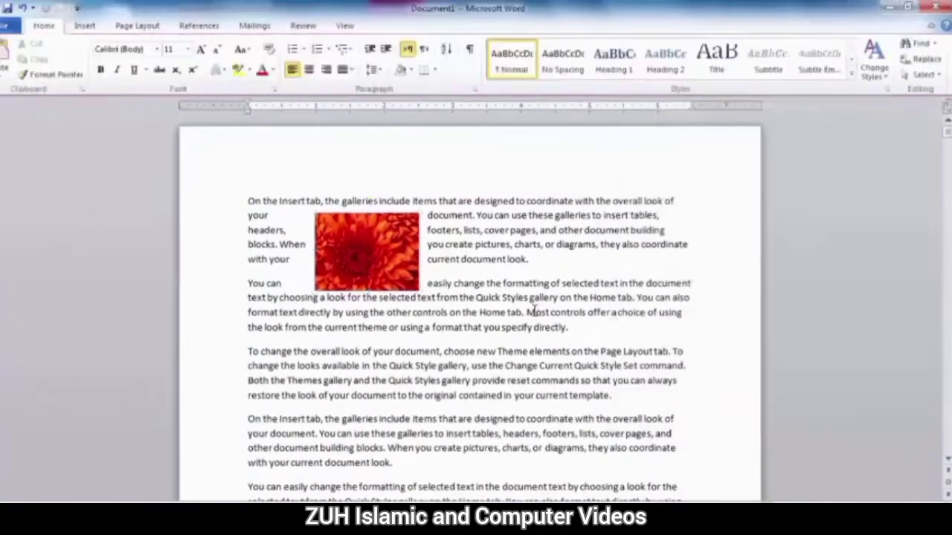
{"action": "left_click_drag", "start_coordinate": [569, 327], "coordinate": [247, 200]}
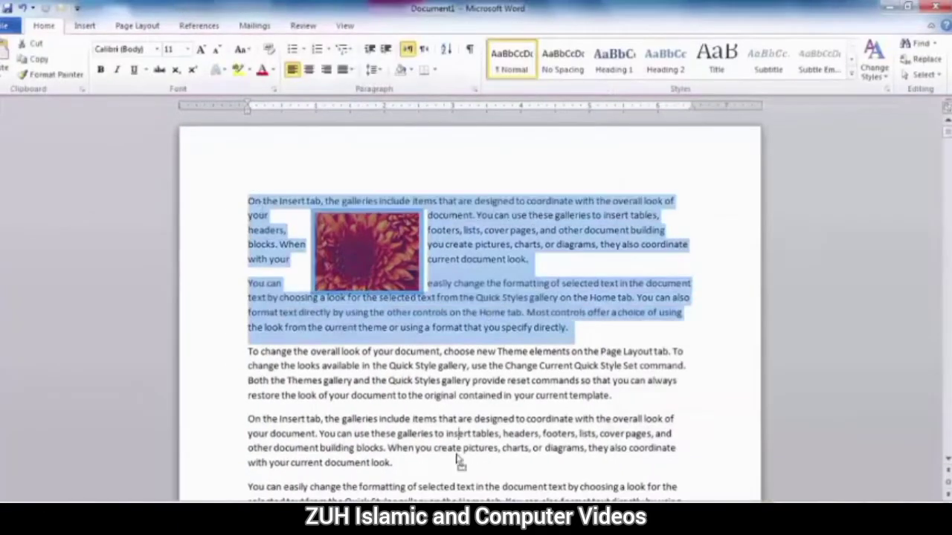
{"action": "left_click_drag", "start_coordinate": [498, 279], "coordinate": [460, 469]}
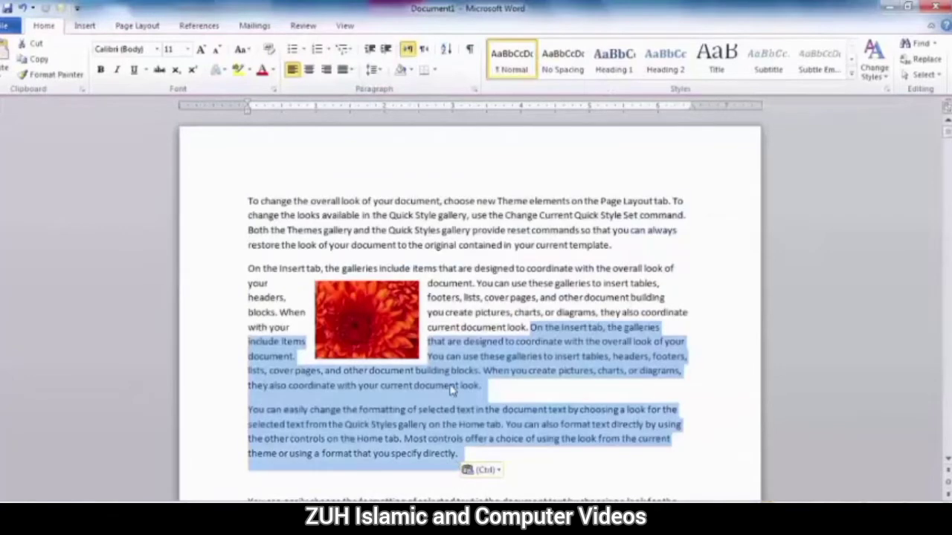
{"action": "key", "text": "ctrl+z"}
{"action": "left_click", "coordinate": [496, 282]}
{"action": "left_click", "coordinate": [406, 267]}
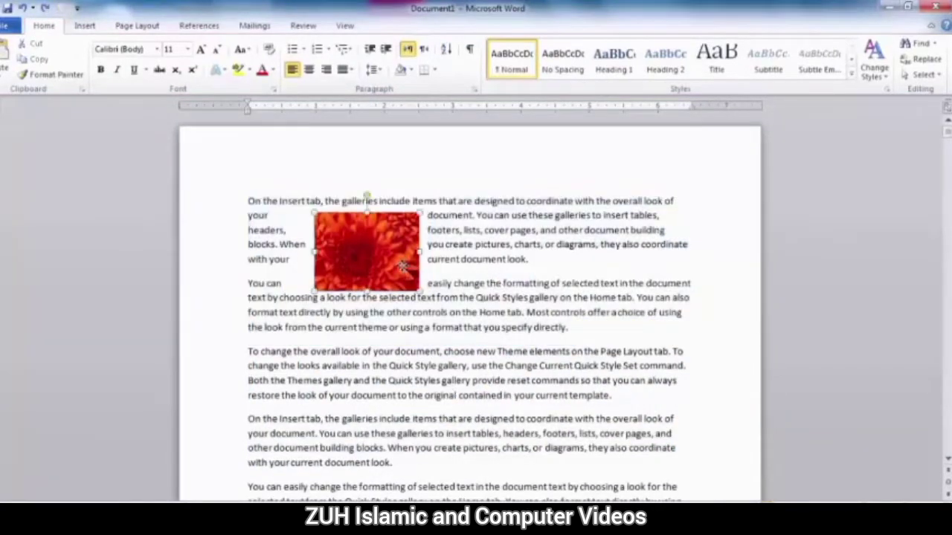
{"action": "double_click", "coordinate": [369, 247]}
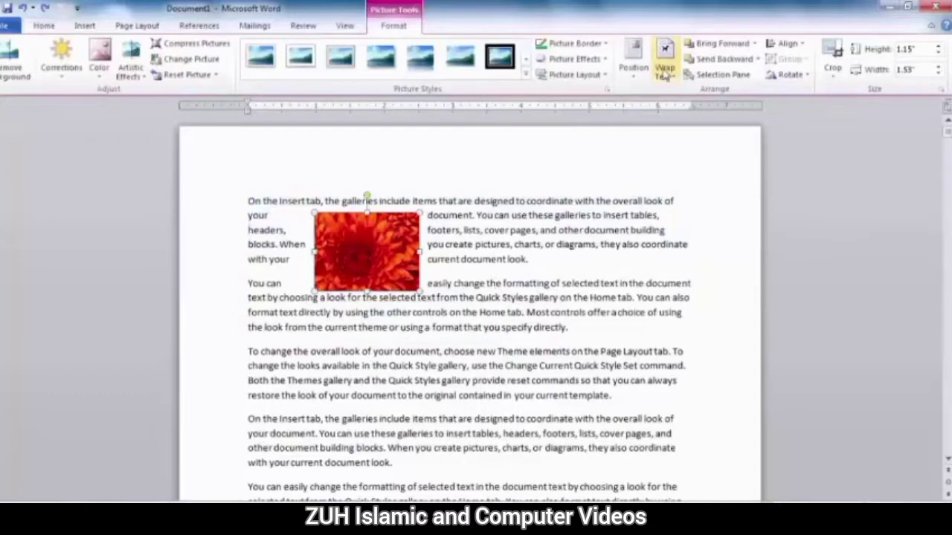
{"action": "left_click", "coordinate": [634, 58]}
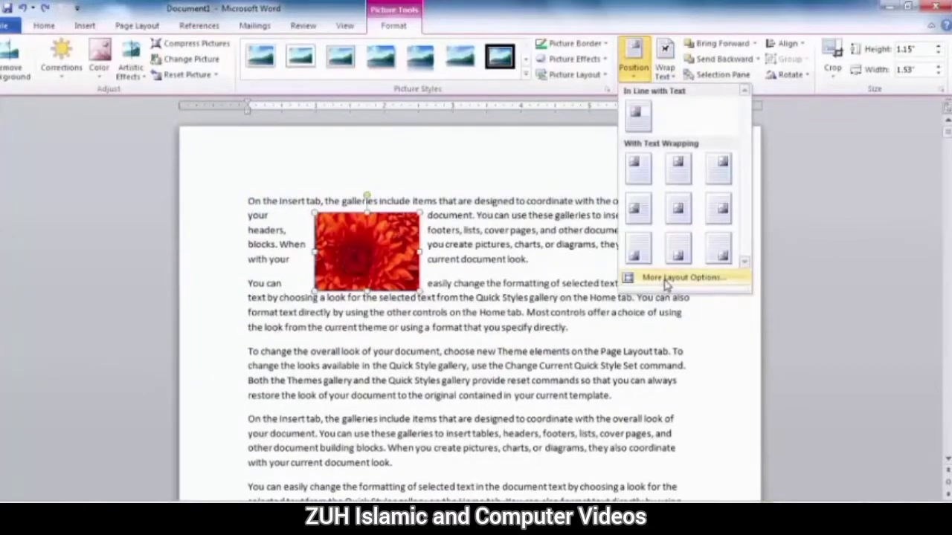
{"action": "left_click", "coordinate": [664, 280]}
{"action": "left_click", "coordinate": [662, 317]}
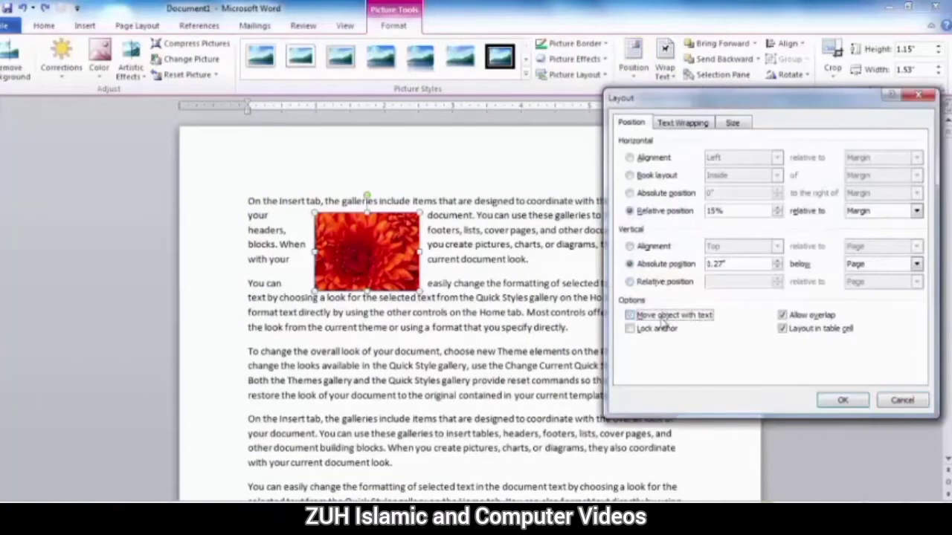
{"action": "left_click", "coordinate": [836, 403]}
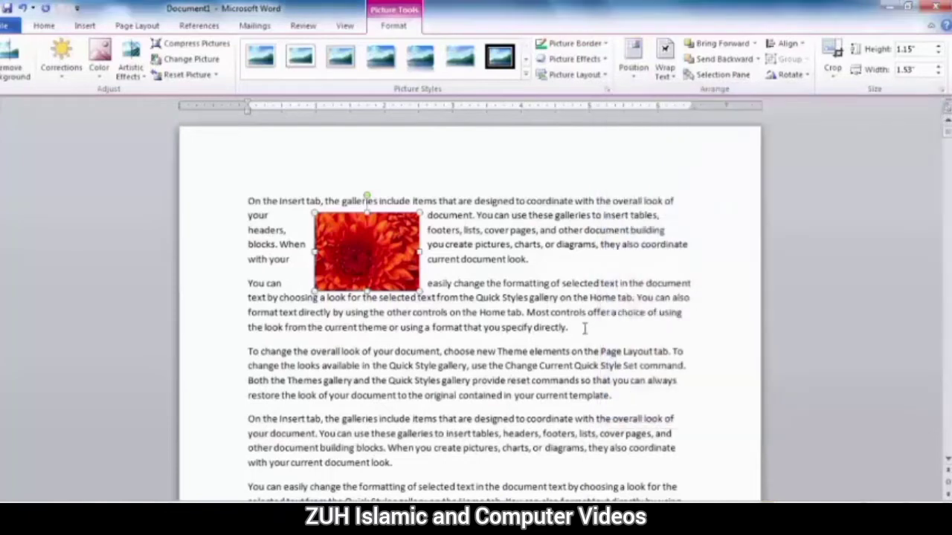
{"action": "left_click_drag", "start_coordinate": [584, 329], "coordinate": [261, 171]}
{"action": "left_click_drag", "start_coordinate": [485, 260], "coordinate": [350, 472]}
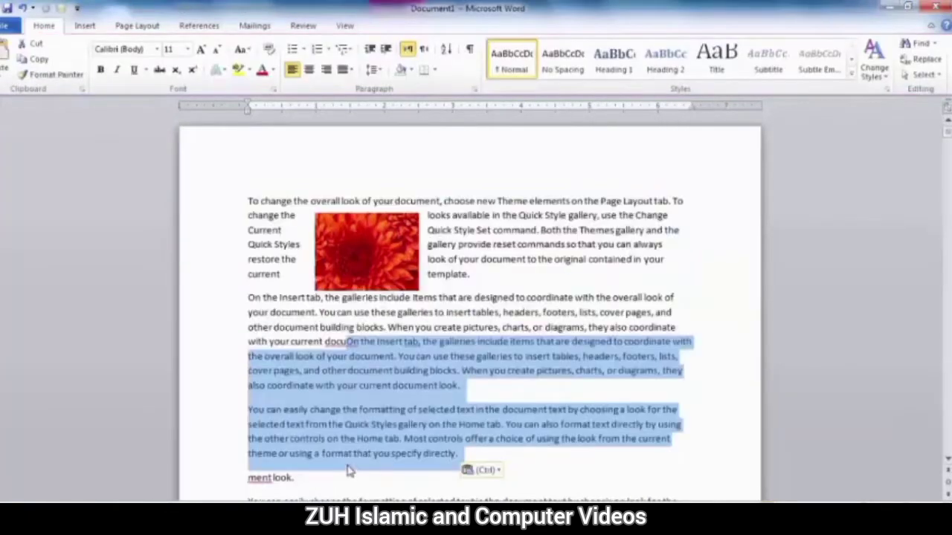
{"action": "key", "text": "ctrl+z"}
{"action": "left_click", "coordinate": [365, 198]}
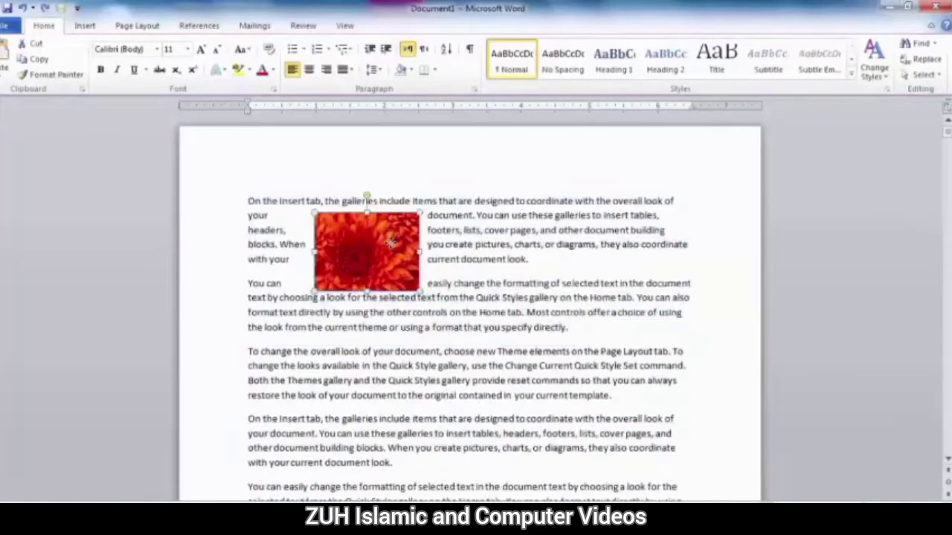
{"action": "left_click", "coordinate": [398, 236]}
{"action": "left_click", "coordinate": [628, 77]}
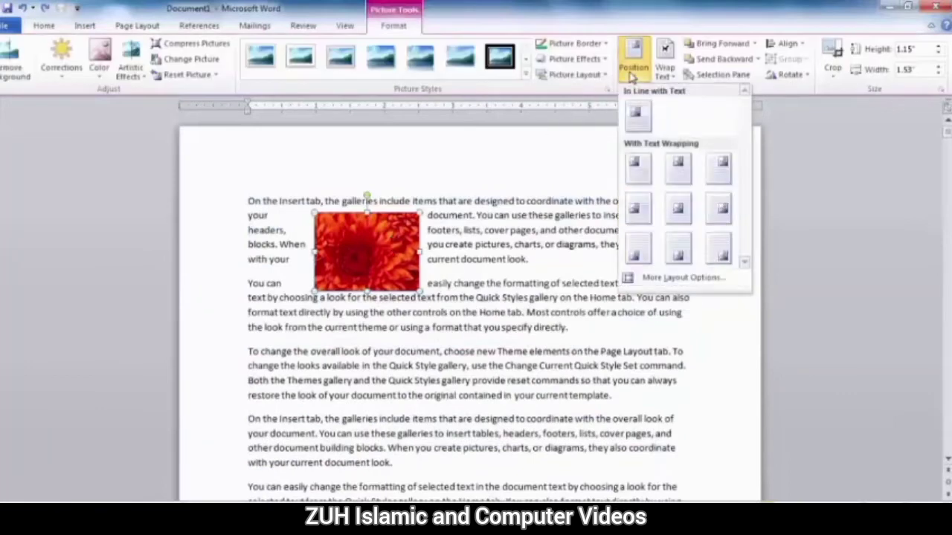
{"action": "left_click", "coordinate": [654, 276]}
{"action": "left_click", "coordinate": [649, 332]}
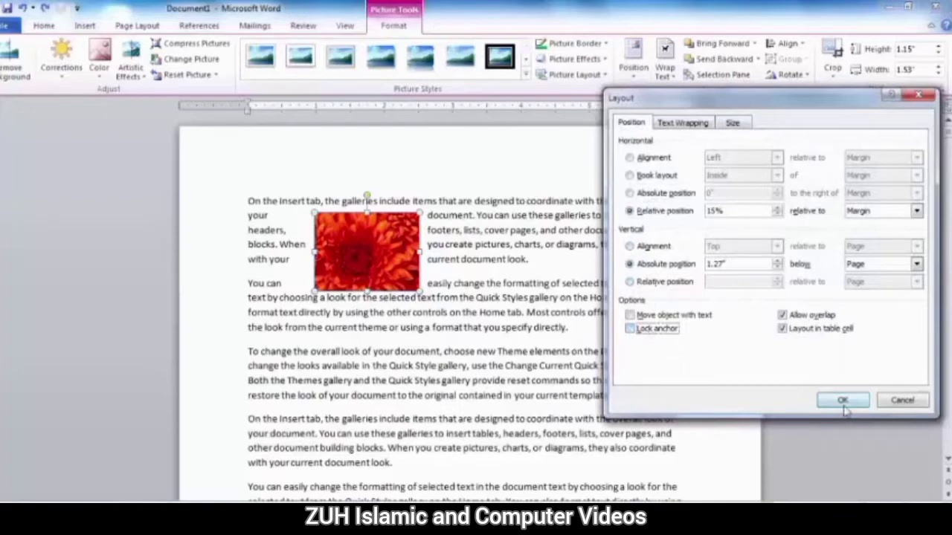
{"action": "left_click", "coordinate": [885, 400]}
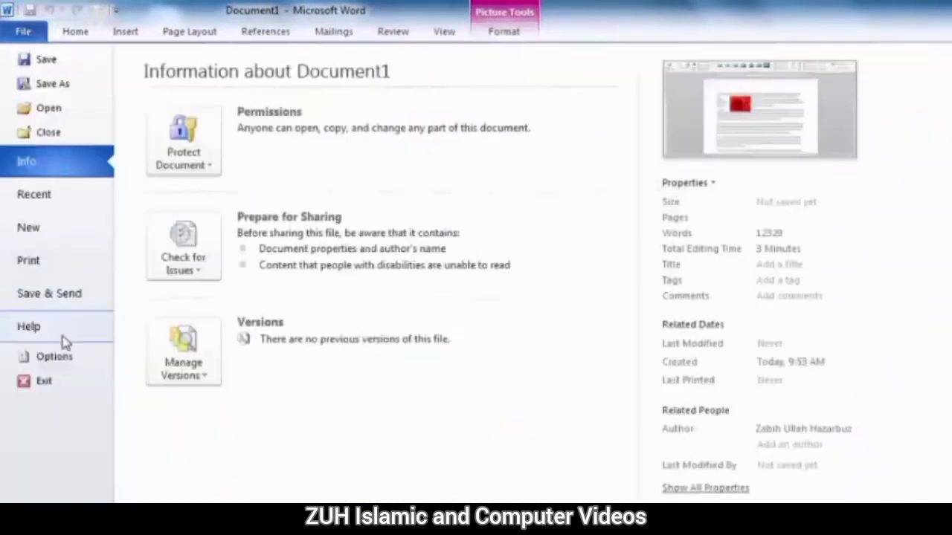
Turn on display of object anchors in Word Options.
{"action": "left_click", "coordinate": [56, 357]}
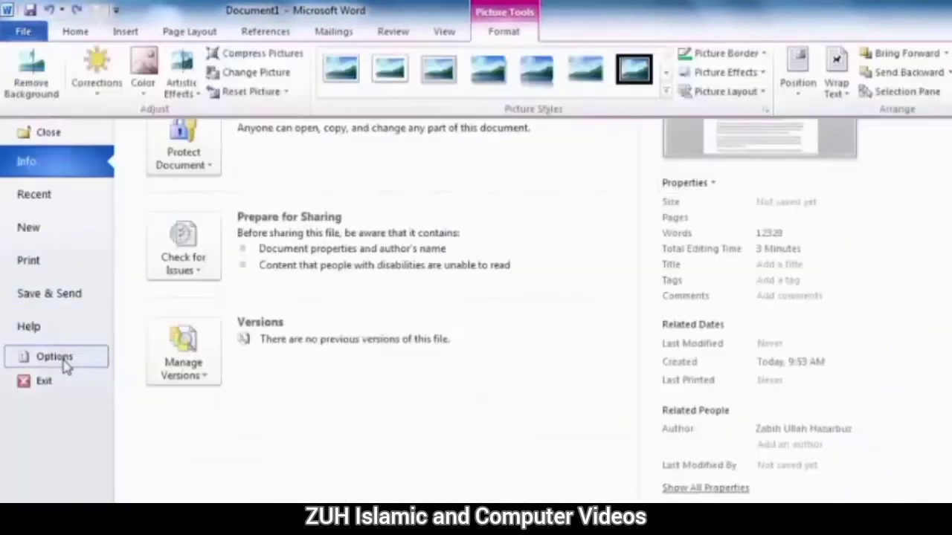
{"action": "left_click", "coordinate": [59, 106]}
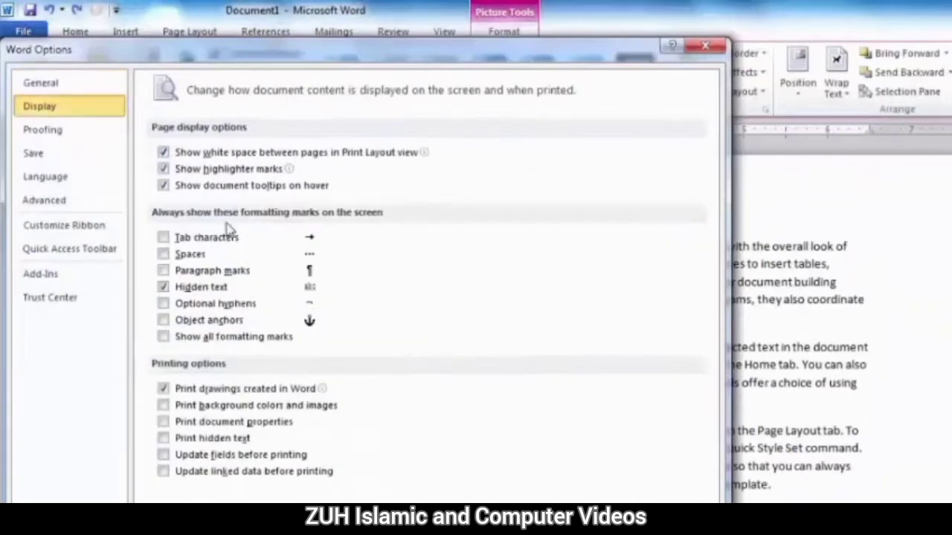
{"action": "left_click", "coordinate": [189, 320]}
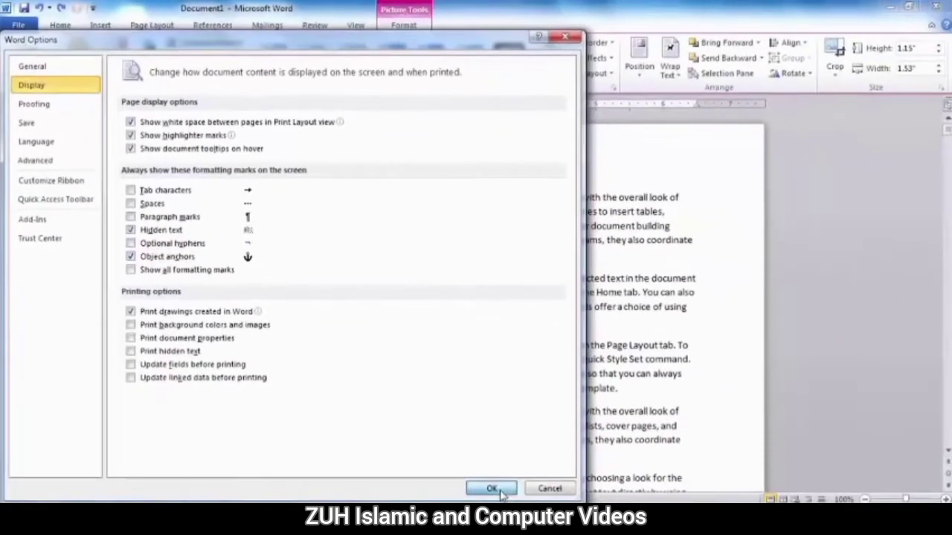
{"action": "left_click", "coordinate": [491, 488]}
Move the flower picture and its anchor up into the first paragraph.
{"action": "left_click_drag", "start_coordinate": [384, 236], "coordinate": [455, 216]}
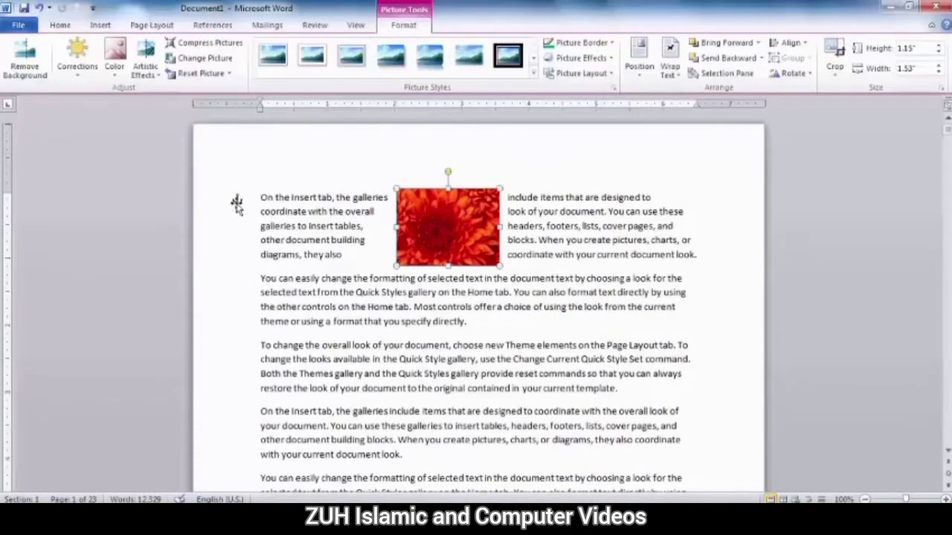
{"action": "mouse_move", "coordinate": [237, 206]}
{"action": "left_mouse_down"}
{"action": "mouse_move", "coordinate": [248, 409]}
{"action": "mouse_move", "coordinate": [237, 400]}
{"action": "left_mouse_up"}
{"action": "scroll", "coordinate": [238, 401], "scroll_direction": "down", "scroll_amount": 3}
{"action": "scroll", "coordinate": [300, 338], "scroll_direction": "down", "scroll_amount": 2}
Lock the picture's anchor in the Layout dialog.
{"action": "left_click", "coordinate": [639, 58]}
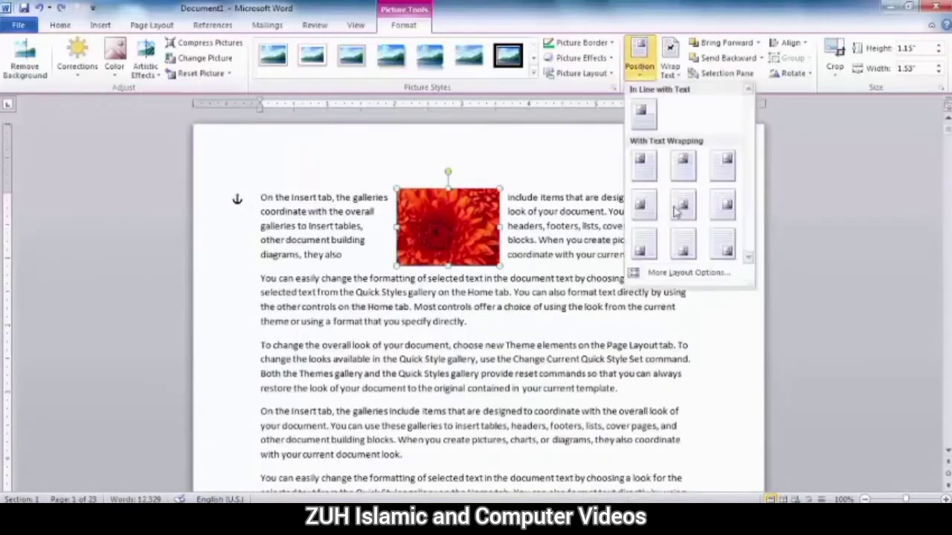
{"action": "left_click", "coordinate": [673, 273]}
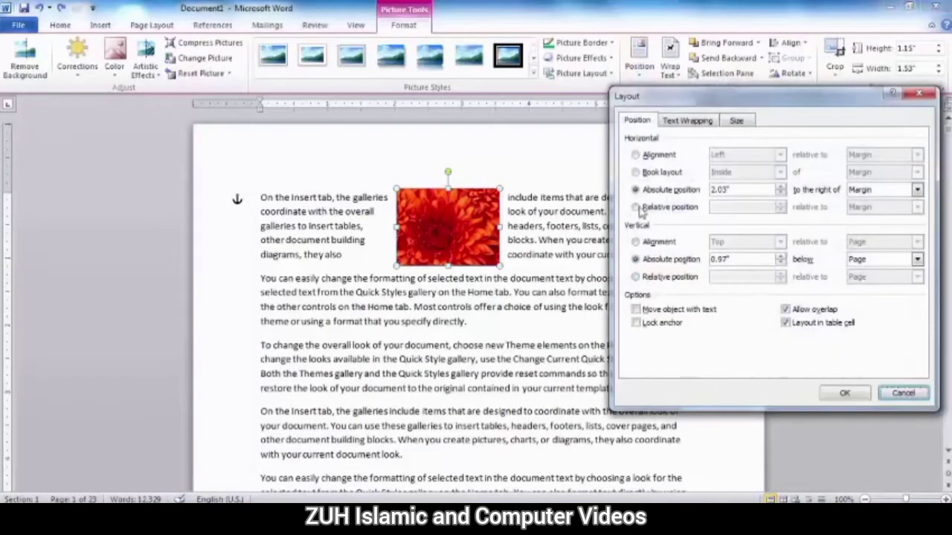
{"action": "left_click", "coordinate": [657, 325]}
{"action": "left_click", "coordinate": [844, 394]}
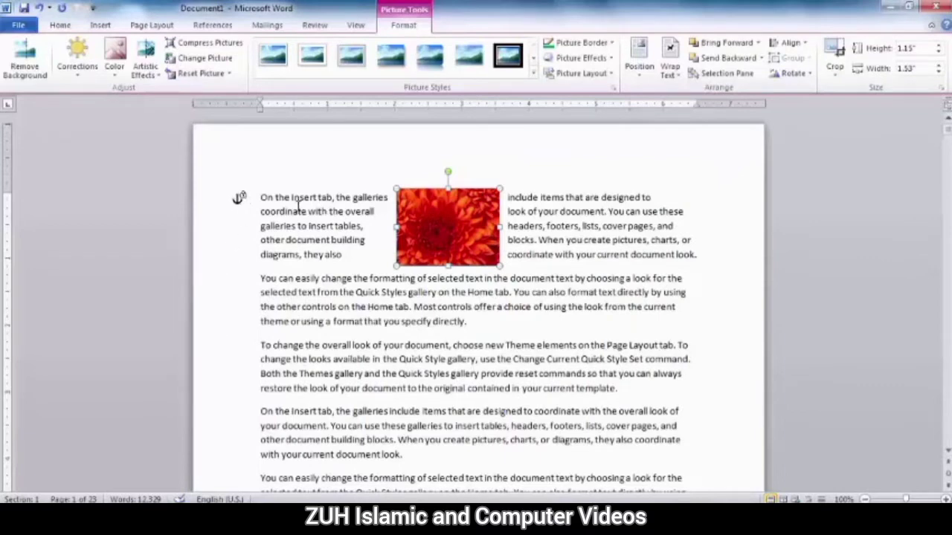
{"action": "left_click", "coordinate": [639, 55]}
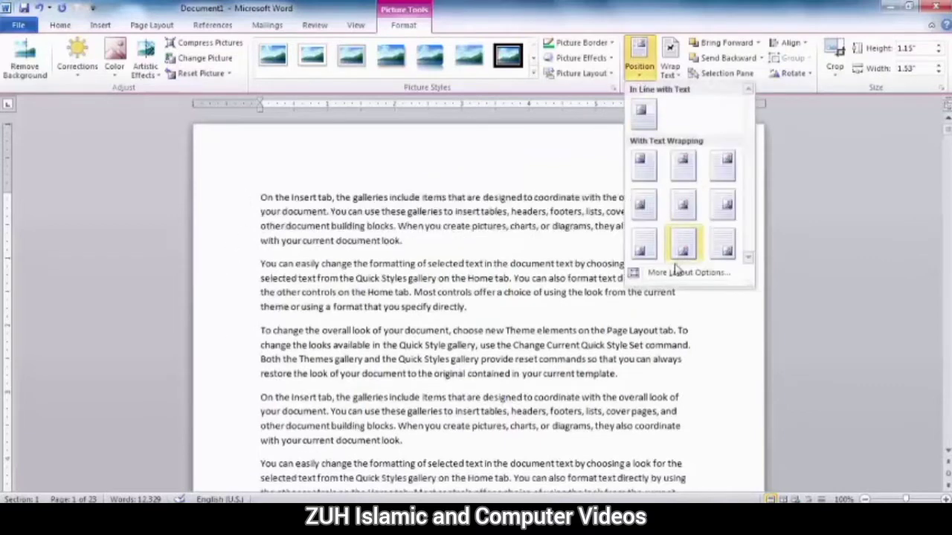
{"action": "left_click", "coordinate": [673, 270]}
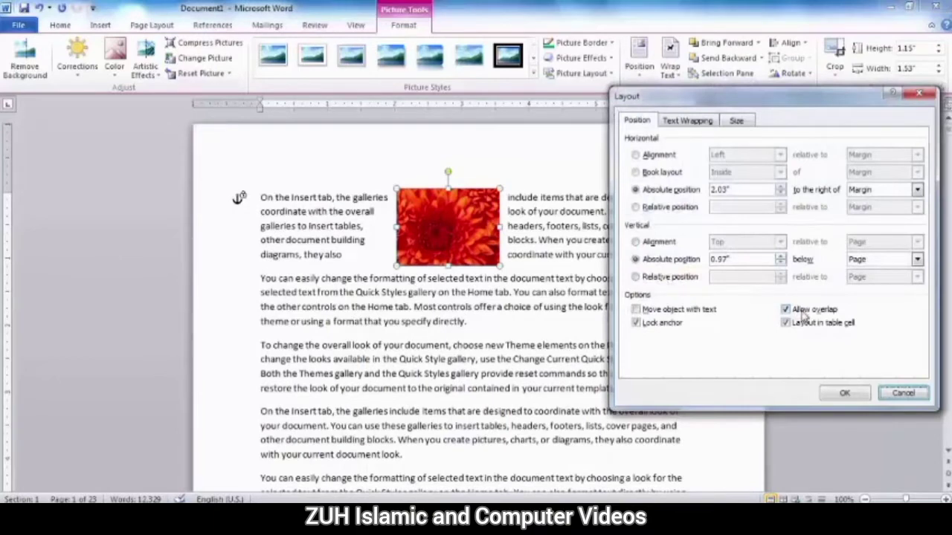
{"action": "left_click", "coordinate": [905, 396]}
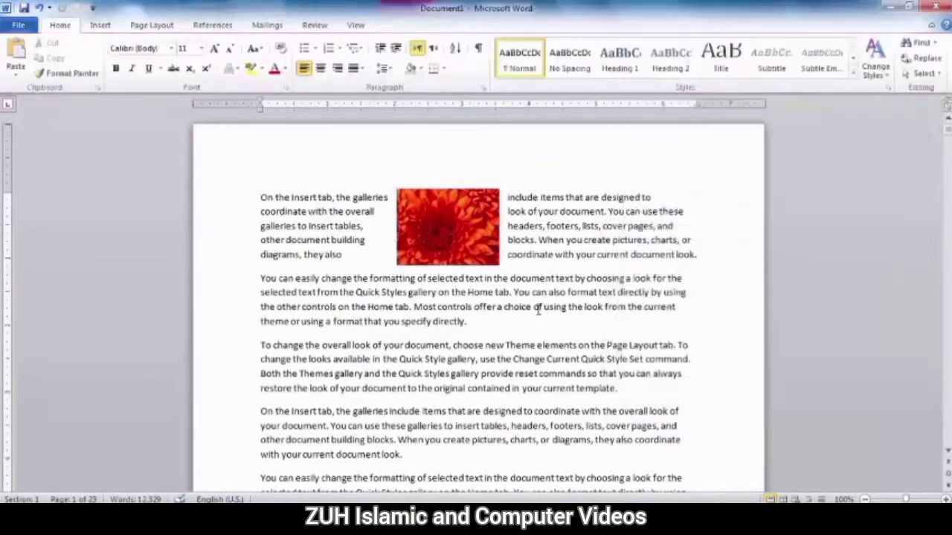
Duplicate the flower picture and place the copy to the right of the original.
{"action": "left_click_drag", "start_coordinate": [490, 248], "coordinate": [566, 331], "text": "ctrl"}
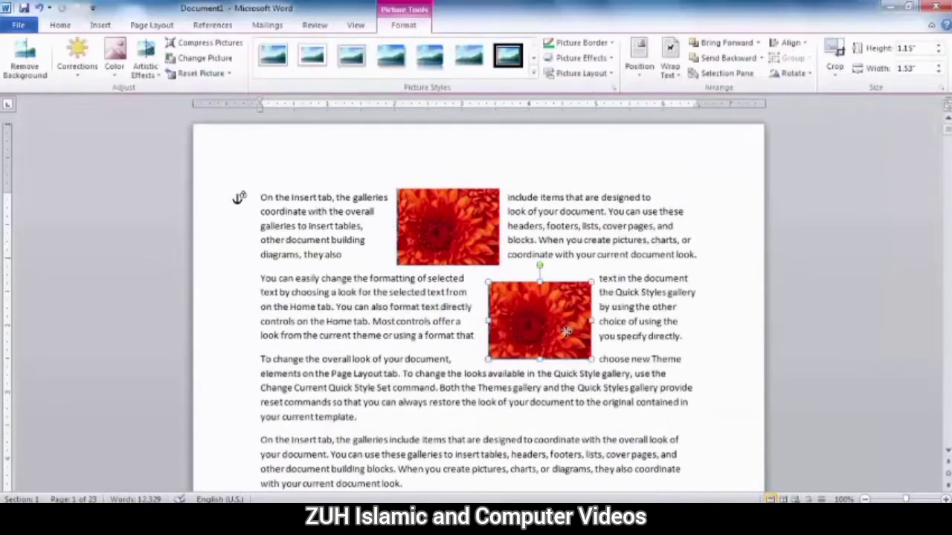
{"action": "left_click_drag", "start_coordinate": [567, 331], "coordinate": [500, 253]}
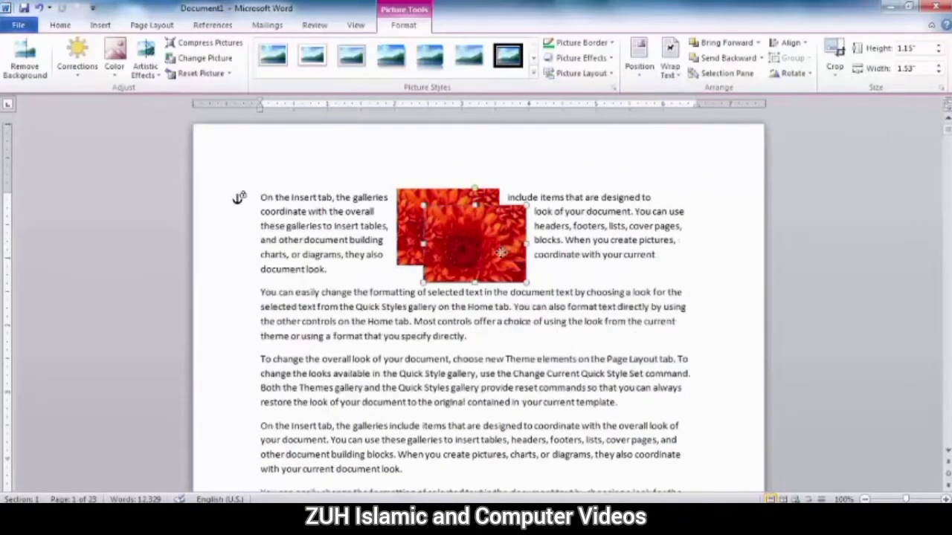
{"action": "left_click_drag", "start_coordinate": [491, 243], "coordinate": [606, 258]}
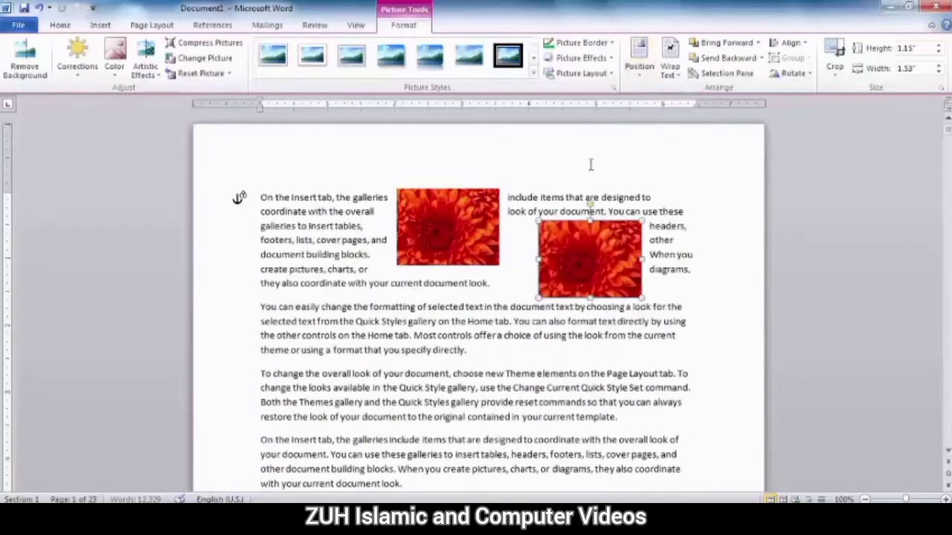
Untick Allow overlap for the copy so it cannot cover the first picture.
{"action": "left_click", "coordinate": [639, 64]}
{"action": "left_click", "coordinate": [673, 273]}
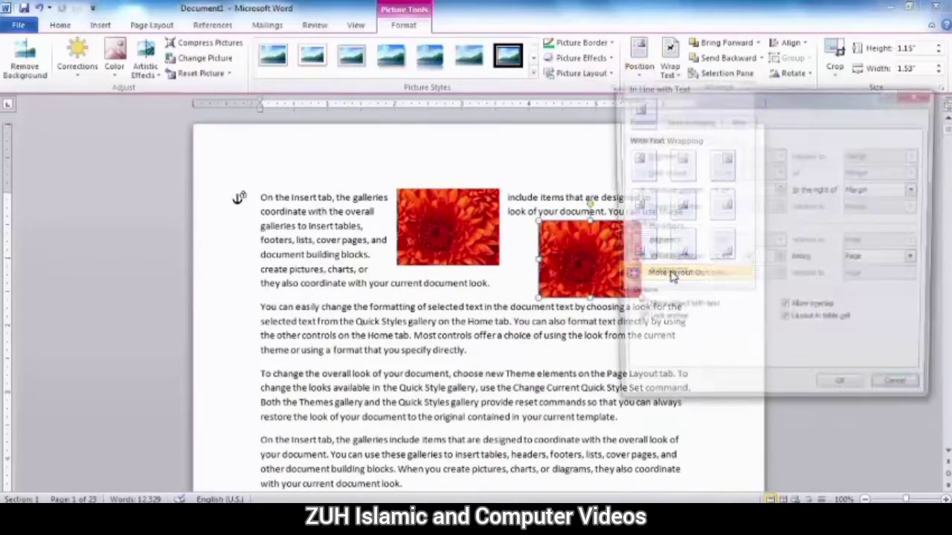
{"action": "left_click", "coordinate": [786, 309]}
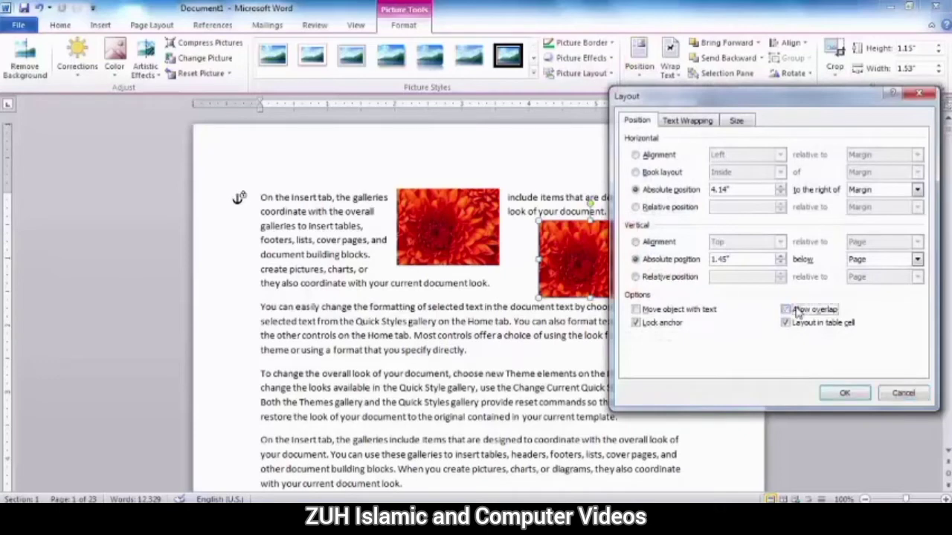
{"action": "left_click", "coordinate": [842, 393]}
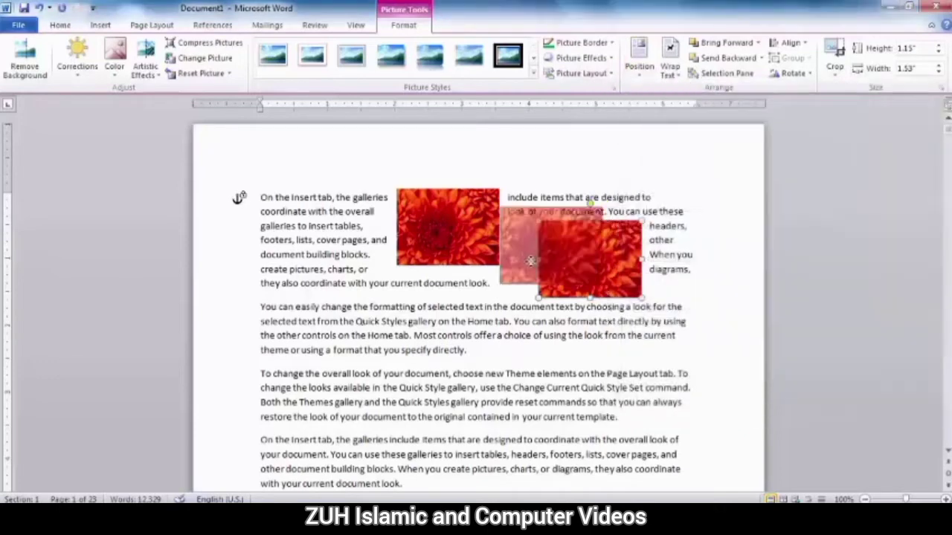
{"action": "mouse_move", "coordinate": [606, 301]}
{"action": "left_mouse_down"}
{"action": "mouse_move", "coordinate": [502, 260]}
{"action": "mouse_move", "coordinate": [543, 252]}
{"action": "mouse_move", "coordinate": [604, 281]}
{"action": "left_mouse_up"}
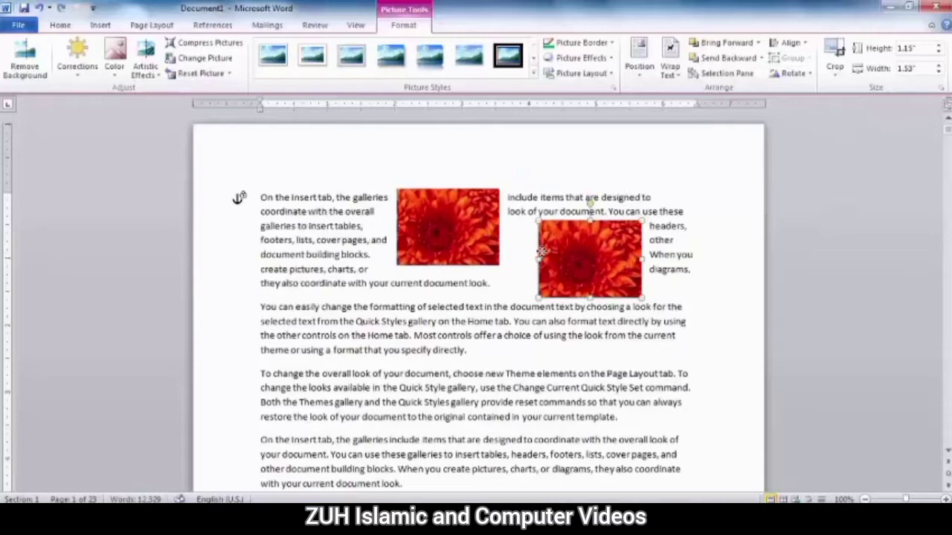
Turn off Layout in table cell for the copy.
{"action": "left_click", "coordinate": [641, 67]}
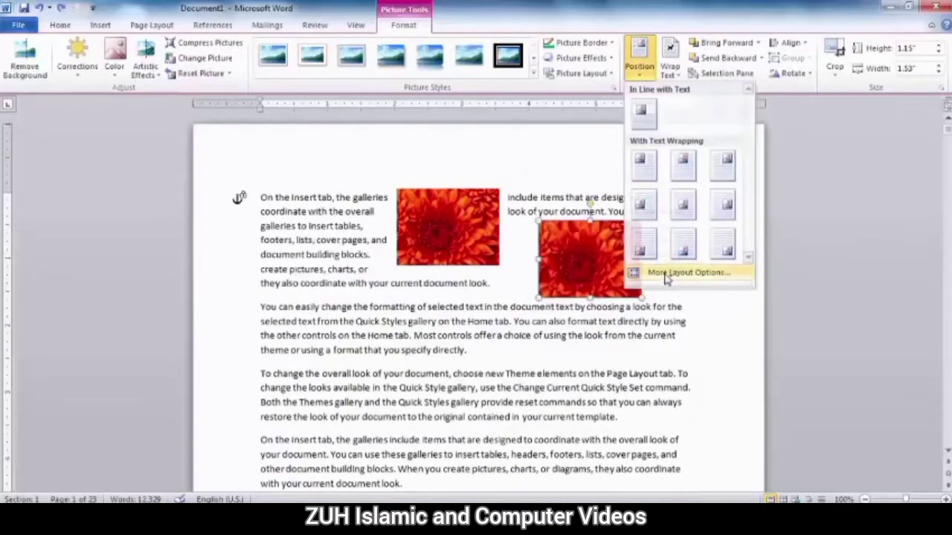
{"action": "left_click", "coordinate": [664, 271]}
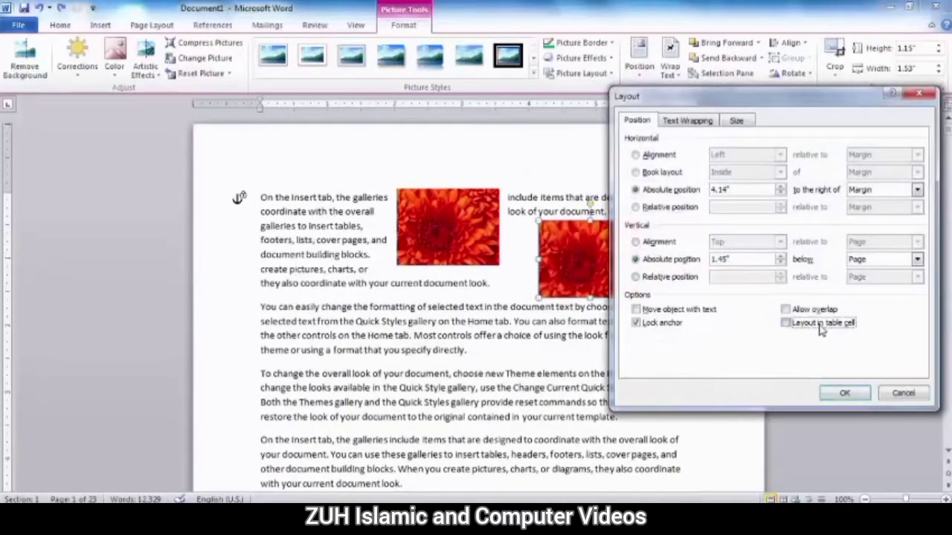
{"action": "left_click", "coordinate": [902, 392]}
{"action": "left_click", "coordinate": [512, 359]}
Insert a two-column, three-row table on a new line below paragraph two.
{"action": "key", "text": "Return"}
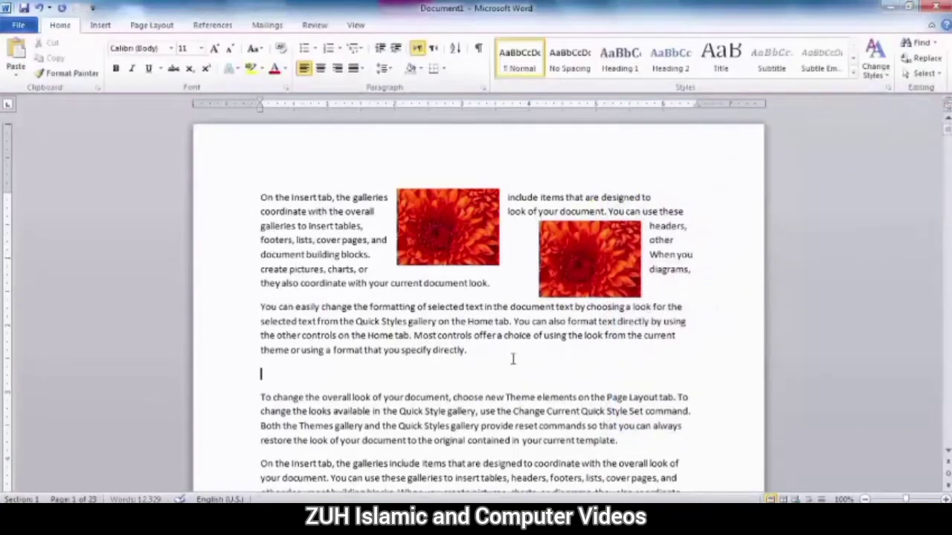
{"action": "left_click", "coordinate": [99, 25]}
{"action": "left_click", "coordinate": [110, 60]}
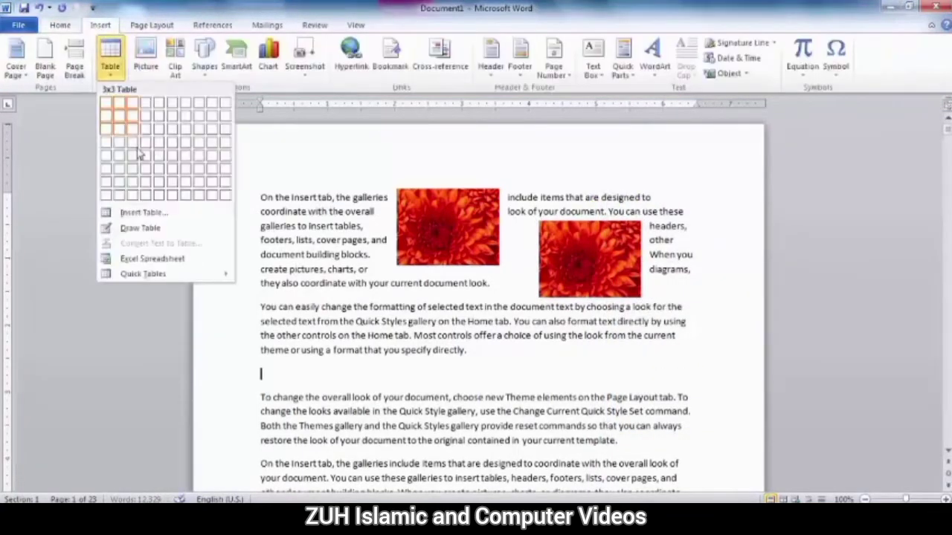
{"action": "left_click", "coordinate": [124, 140]}
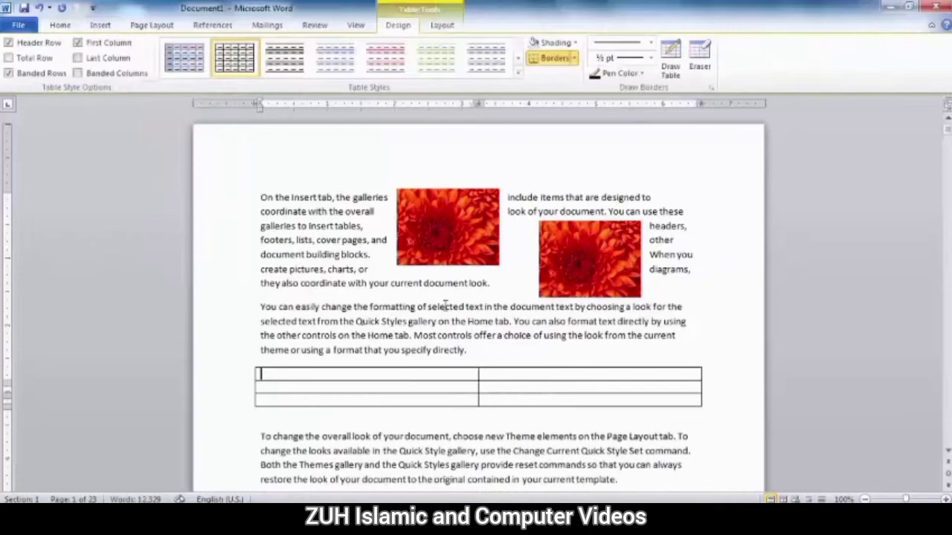
Shrink the right flower picture to 0.69" wide and make the table taller and narrower.
{"action": "left_click", "coordinate": [589, 265]}
{"action": "left_click_drag", "start_coordinate": [642, 299], "coordinate": [587, 257]}
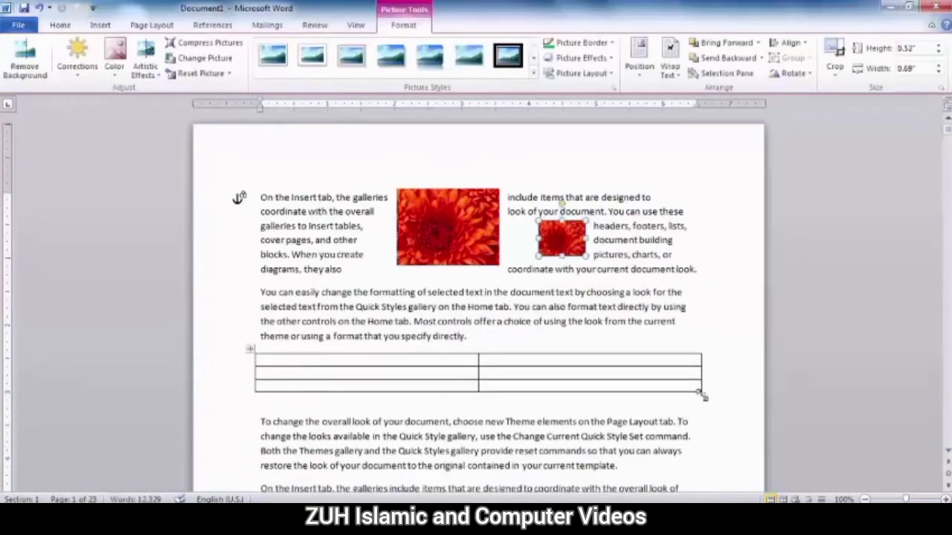
{"action": "left_click_drag", "start_coordinate": [702, 396], "coordinate": [654, 467]}
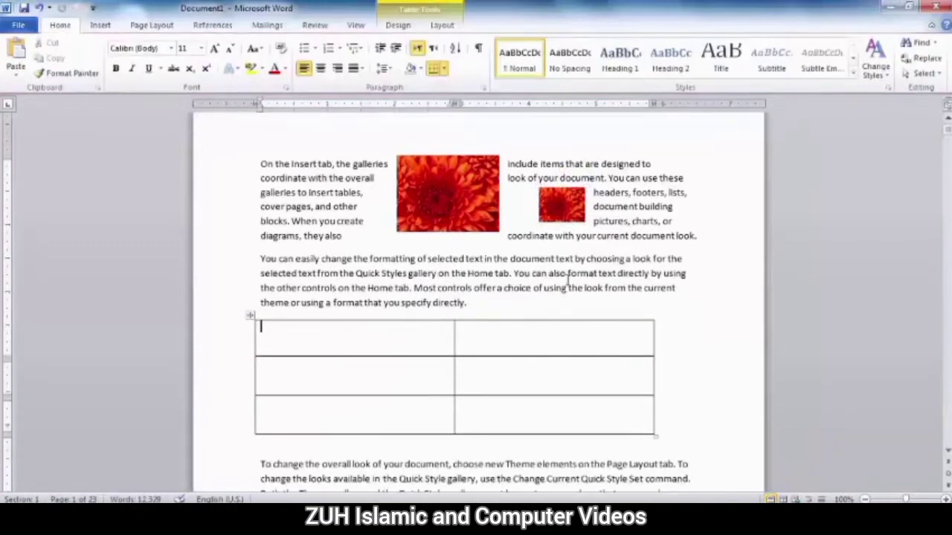
Unlock the small picture's anchor and drag it into the table's top-right cell.
{"action": "left_click", "coordinate": [561, 205]}
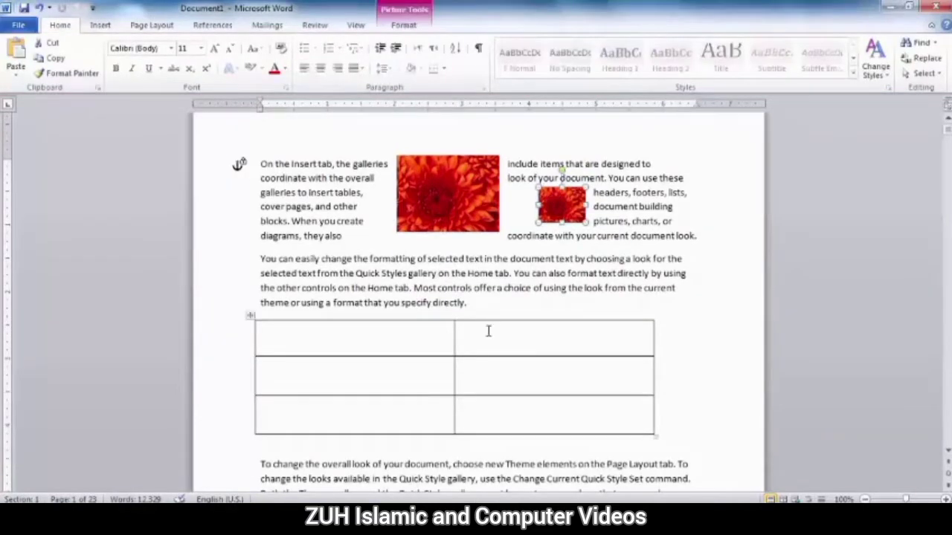
{"action": "double_click", "coordinate": [551, 203]}
{"action": "left_click", "coordinate": [640, 66]}
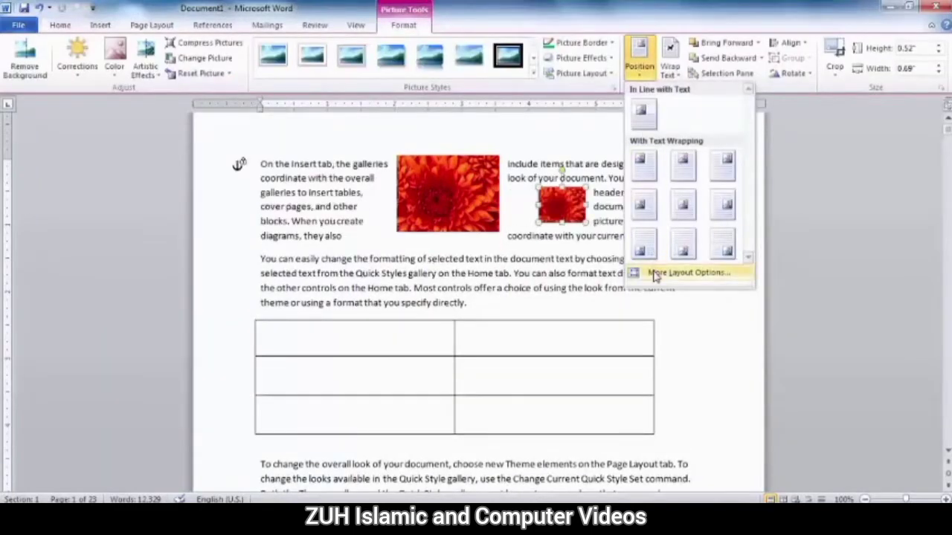
{"action": "left_click", "coordinate": [655, 273]}
{"action": "left_click", "coordinate": [659, 325]}
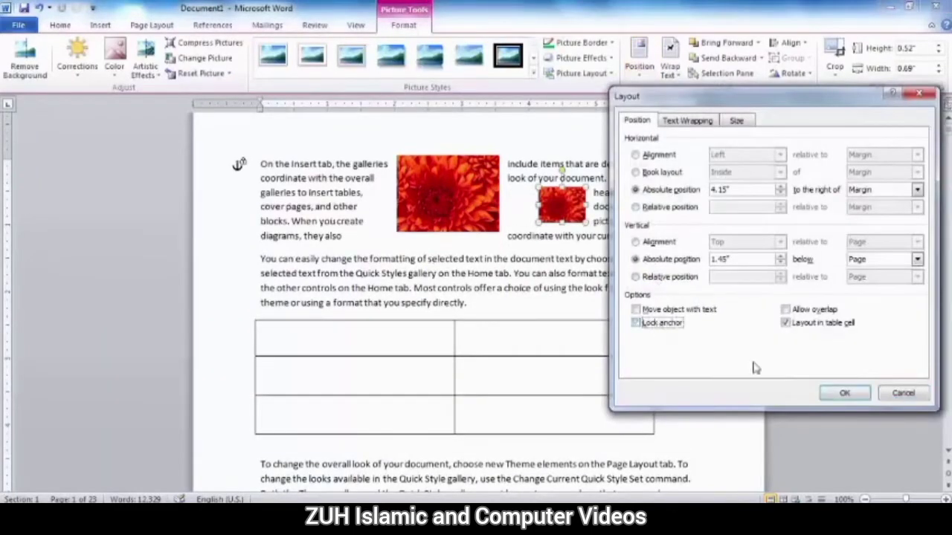
{"action": "left_click", "coordinate": [844, 393]}
{"action": "left_click_drag", "start_coordinate": [565, 215], "coordinate": [502, 345]}
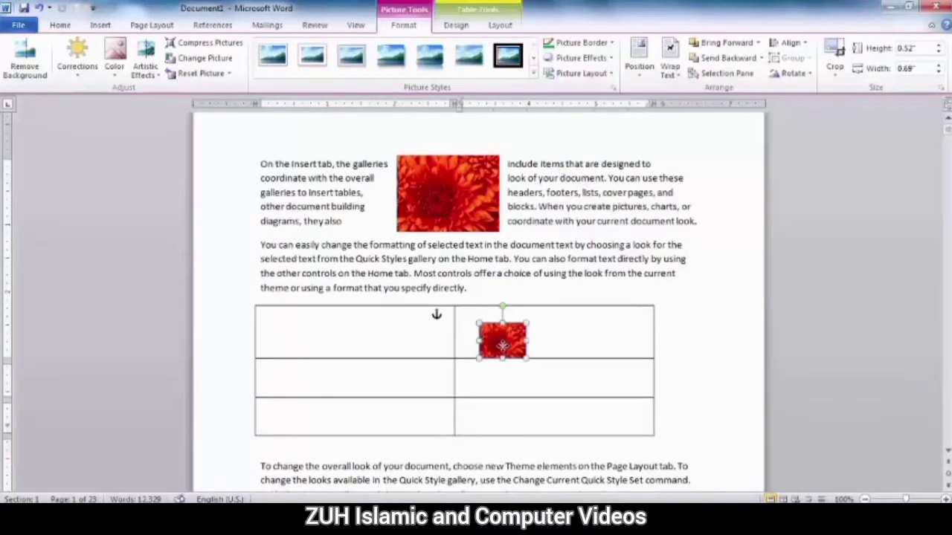
Untick Layout in table cell and drag the small flower picture beside the table's top-right cell.
{"action": "mouse_move", "coordinate": [437, 315]}
{"action": "left_click", "coordinate": [639, 58]}
{"action": "left_click", "coordinate": [672, 272]}
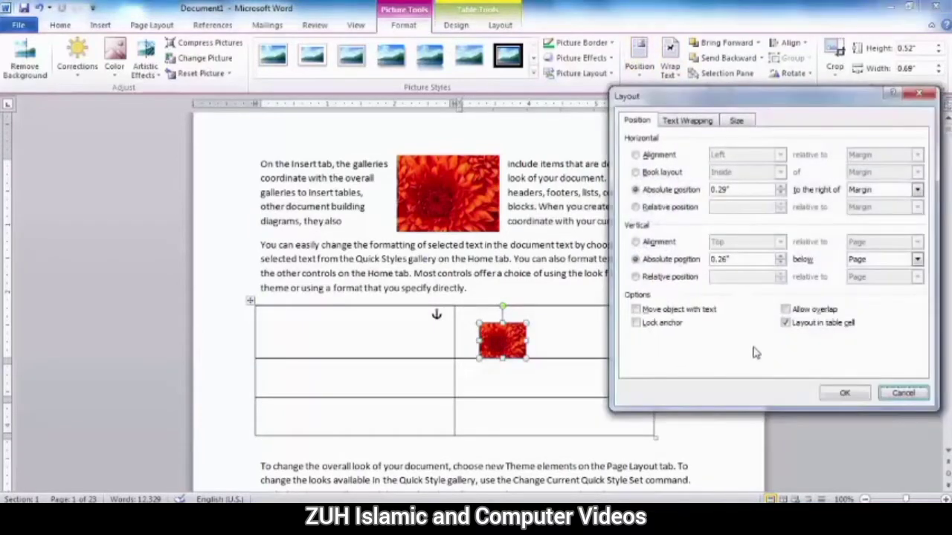
{"action": "left_click", "coordinate": [794, 327]}
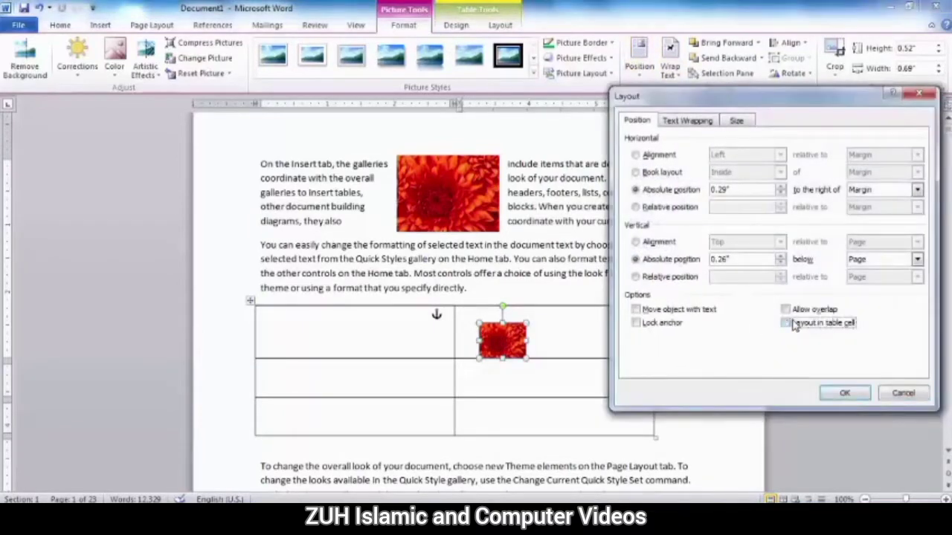
{"action": "left_click", "coordinate": [844, 393]}
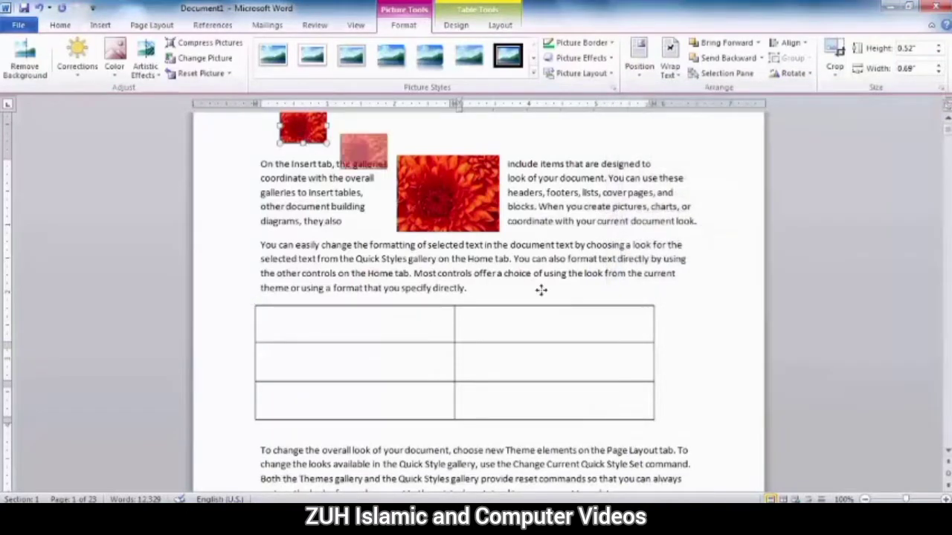
{"action": "mouse_move", "coordinate": [303, 127]}
{"action": "left_mouse_down"}
{"action": "mouse_move", "coordinate": [484, 316]}
{"action": "mouse_move", "coordinate": [344, 337]}
{"action": "mouse_move", "coordinate": [457, 357]}
{"action": "mouse_move", "coordinate": [584, 333]}
{"action": "mouse_move", "coordinate": [572, 283]}
{"action": "mouse_move", "coordinate": [487, 292]}
{"action": "mouse_move", "coordinate": [389, 321]}
{"action": "left_mouse_up"}
{"action": "left_click", "coordinate": [639, 59]}
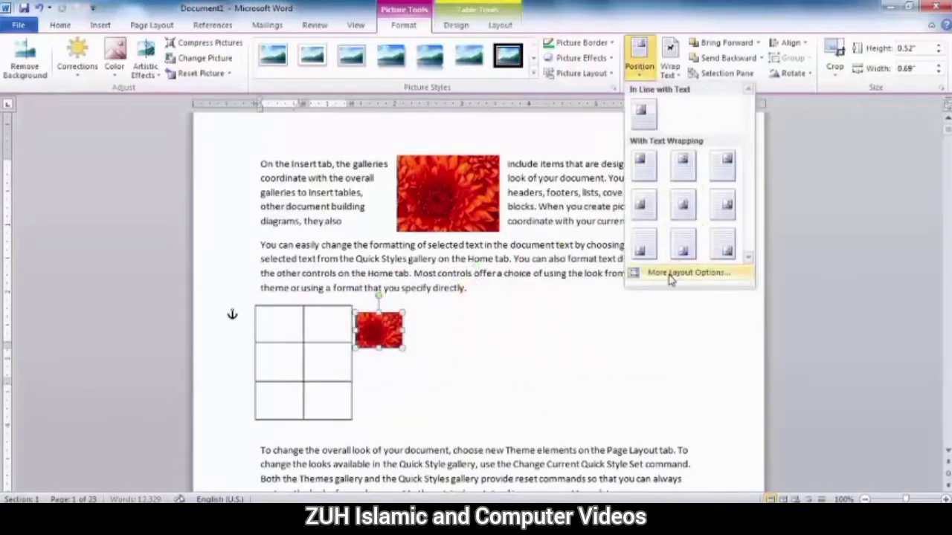
{"action": "left_click", "coordinate": [672, 275]}
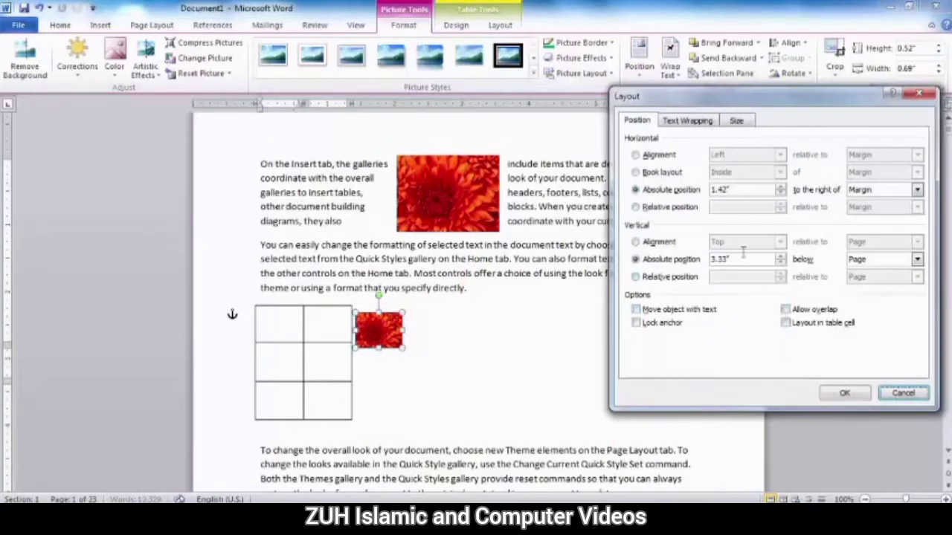
{"action": "left_click", "coordinate": [896, 397]}
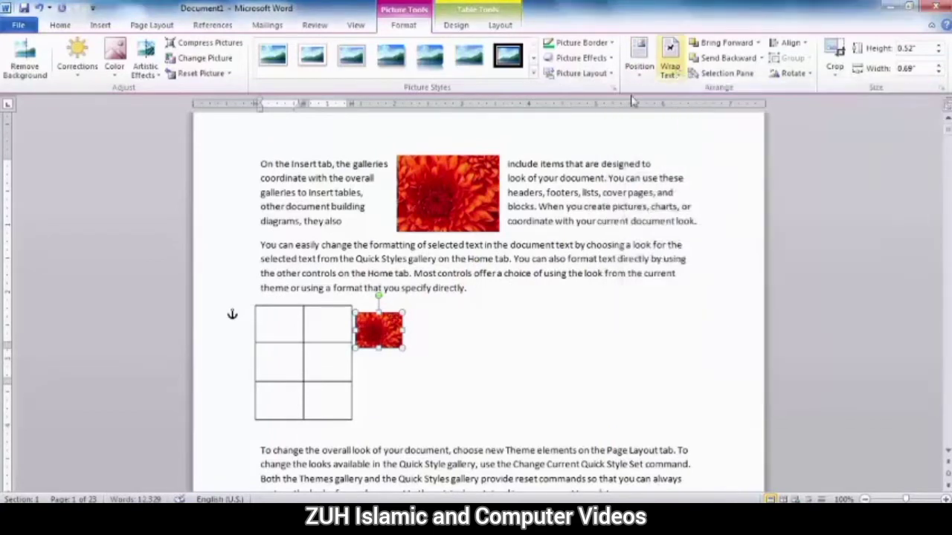
{"action": "left_click", "coordinate": [432, 192]}
{"action": "left_click", "coordinate": [669, 68]}
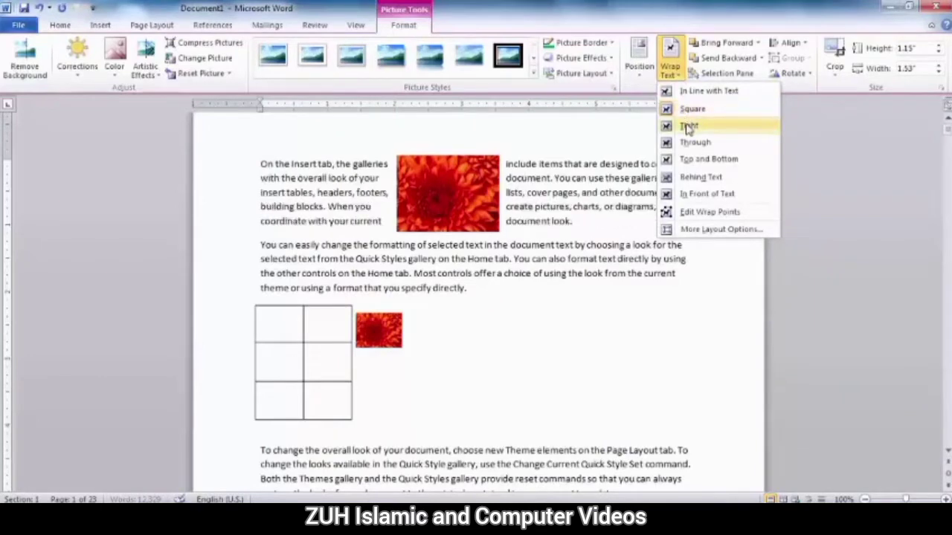
Apply Tight wrapping to the top flower picture and replace it with the Untitled circle image.
{"action": "left_click", "coordinate": [688, 127]}
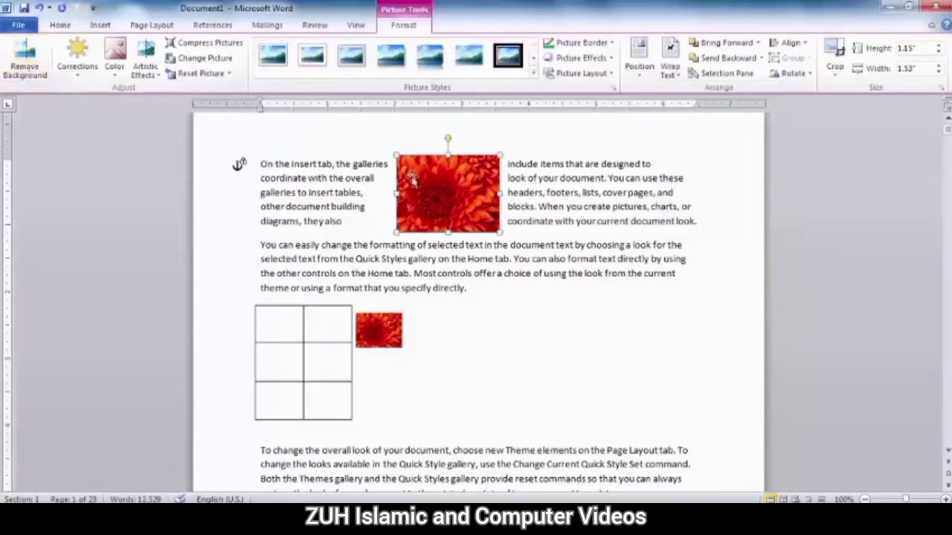
{"action": "left_click", "coordinate": [202, 58]}
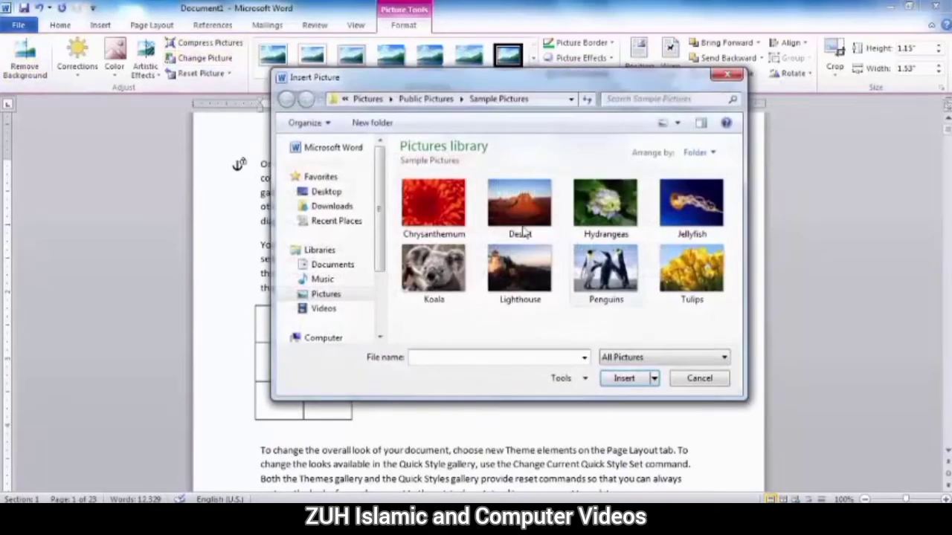
{"action": "left_click", "coordinate": [335, 295]}
{"action": "double_click", "coordinate": [519, 227]}
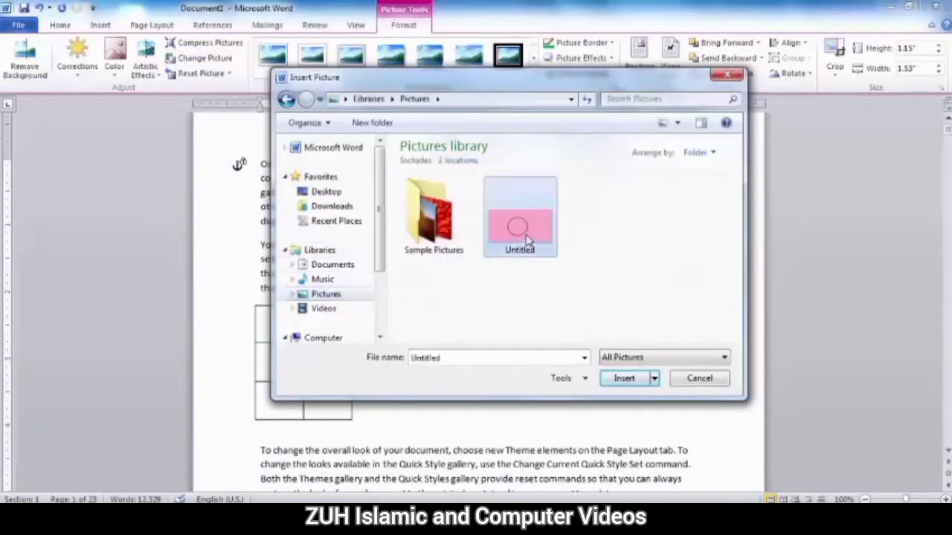
Remove the pink background to keep only the circle, and enlarge it to 1.16" by 2.01".
{"action": "left_click", "coordinate": [23, 75]}
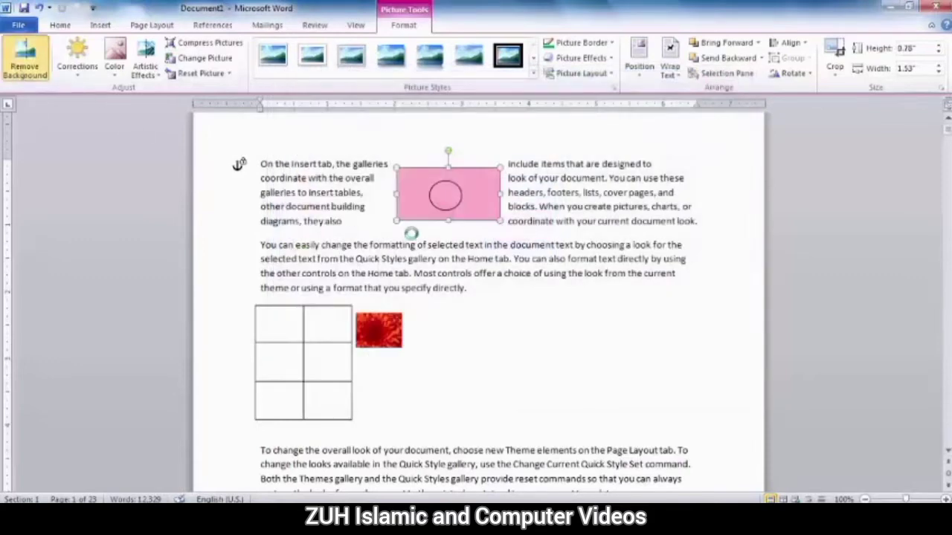
{"action": "left_click", "coordinate": [184, 66]}
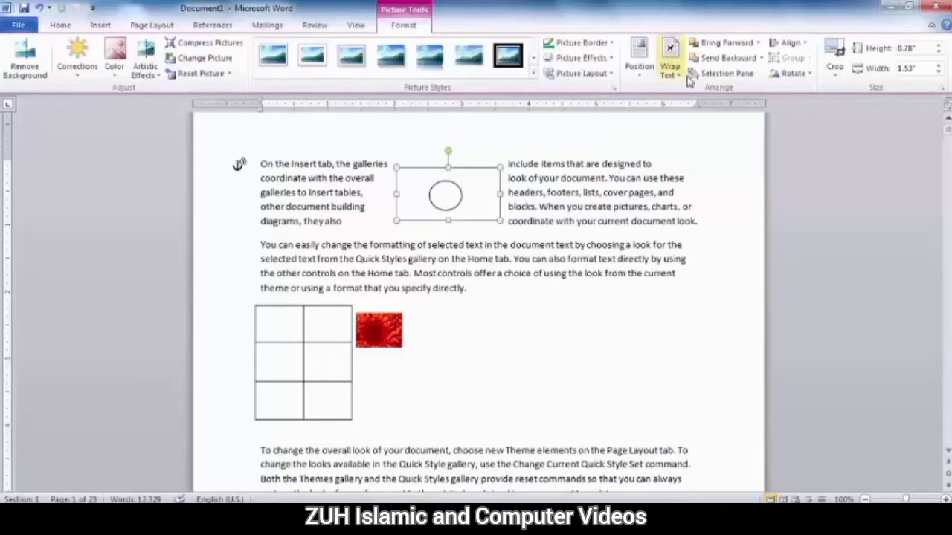
{"action": "left_click_drag", "start_coordinate": [499, 221], "coordinate": [461, 247]}
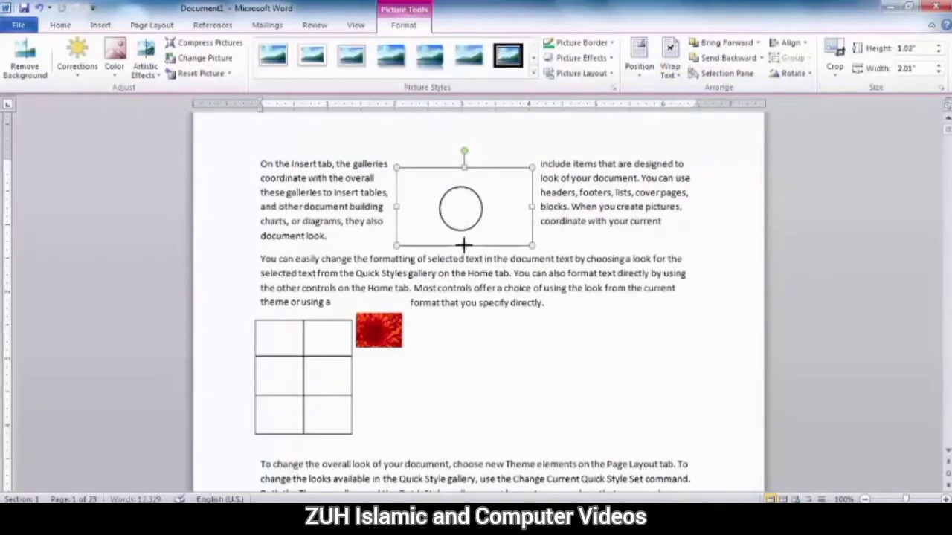
{"action": "left_click", "coordinate": [670, 75]}
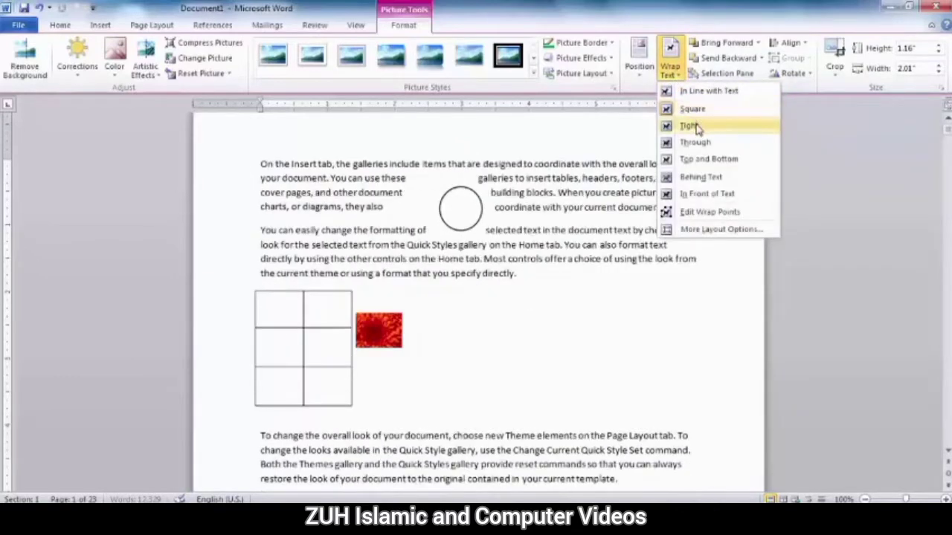
Apply Tight wrapping, then Through wrapping, and move the circle left within the first paragraph.
{"action": "left_click", "coordinate": [695, 127]}
{"action": "left_click", "coordinate": [670, 65]}
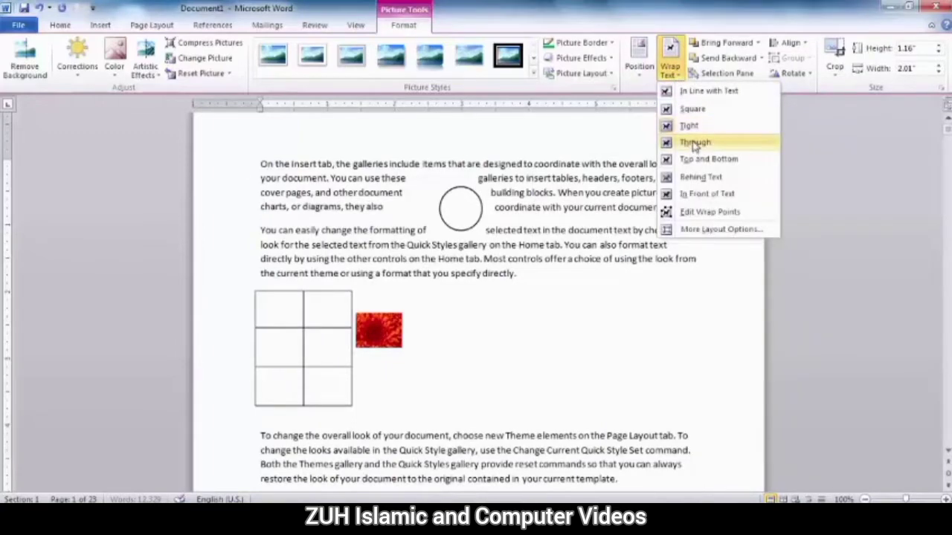
{"action": "left_click", "coordinate": [696, 143]}
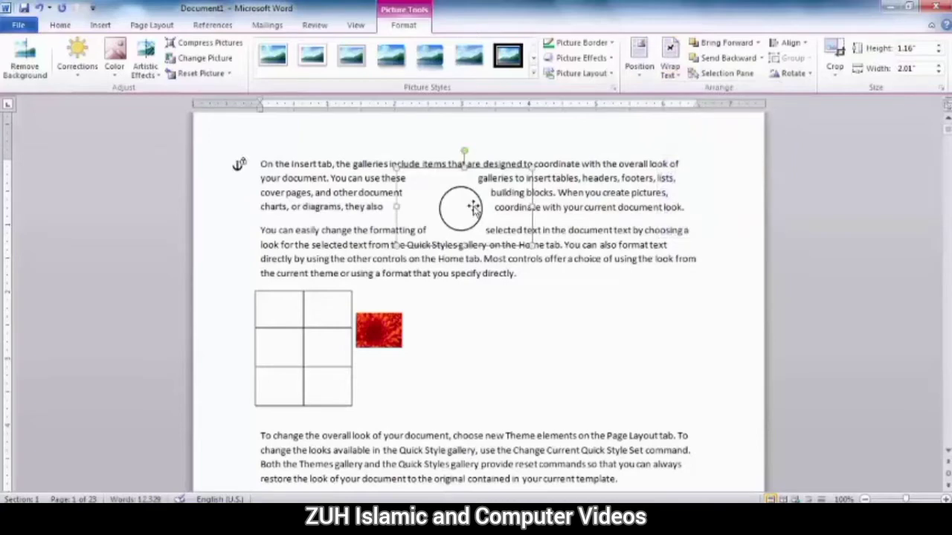
{"action": "left_click_drag", "start_coordinate": [474, 208], "coordinate": [422, 203]}
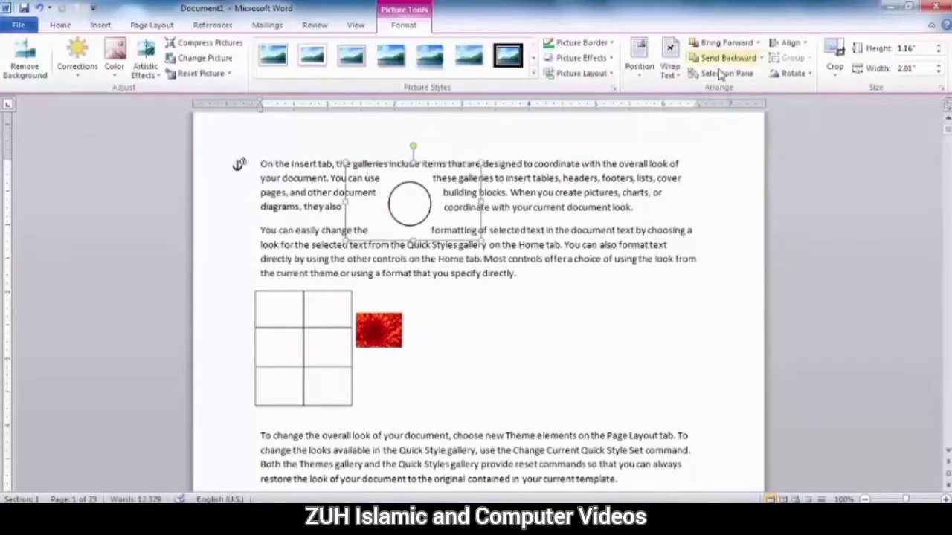
Switch to Top and Bottom wrapping and move the circle down into the second paragraph.
{"action": "left_click", "coordinate": [670, 67]}
{"action": "left_click", "coordinate": [673, 74]}
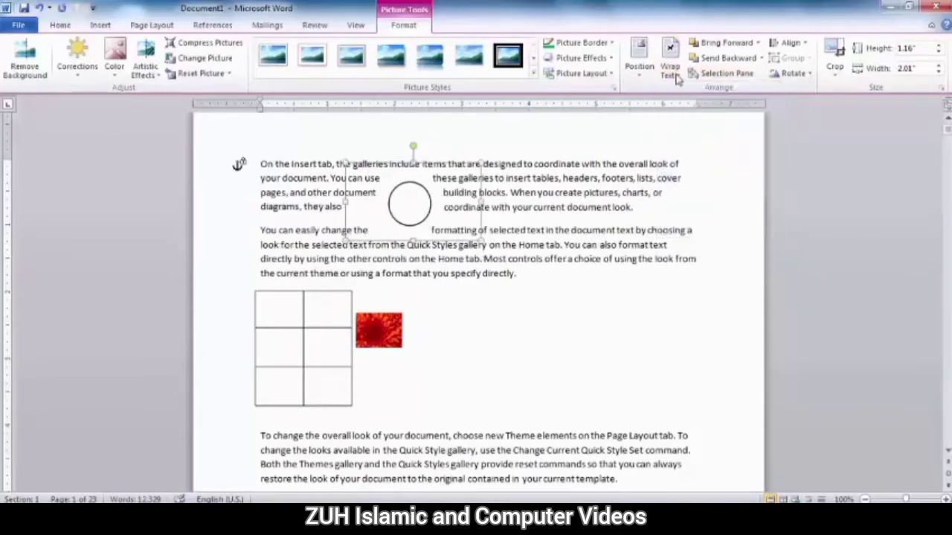
{"action": "left_click", "coordinate": [675, 76]}
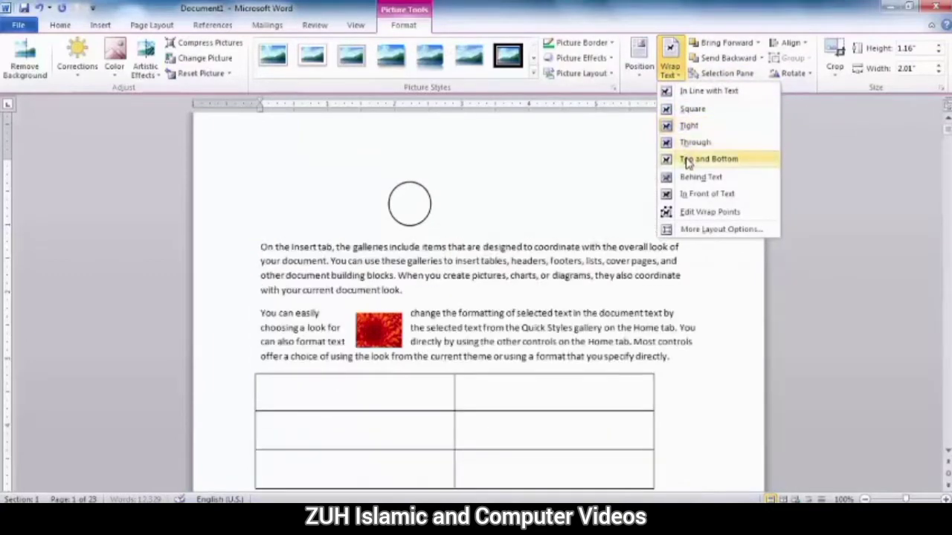
{"action": "left_click", "coordinate": [688, 160]}
{"action": "left_click_drag", "start_coordinate": [421, 199], "coordinate": [430, 283]}
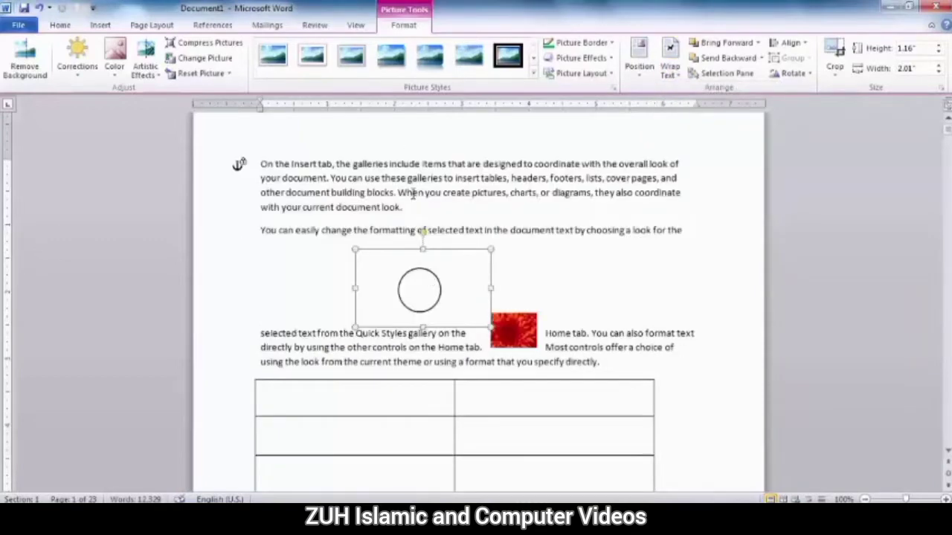
Try Behind Text wrapping with the circle moved up, then In Front of Text, then Square.
{"action": "left_click", "coordinate": [669, 66]}
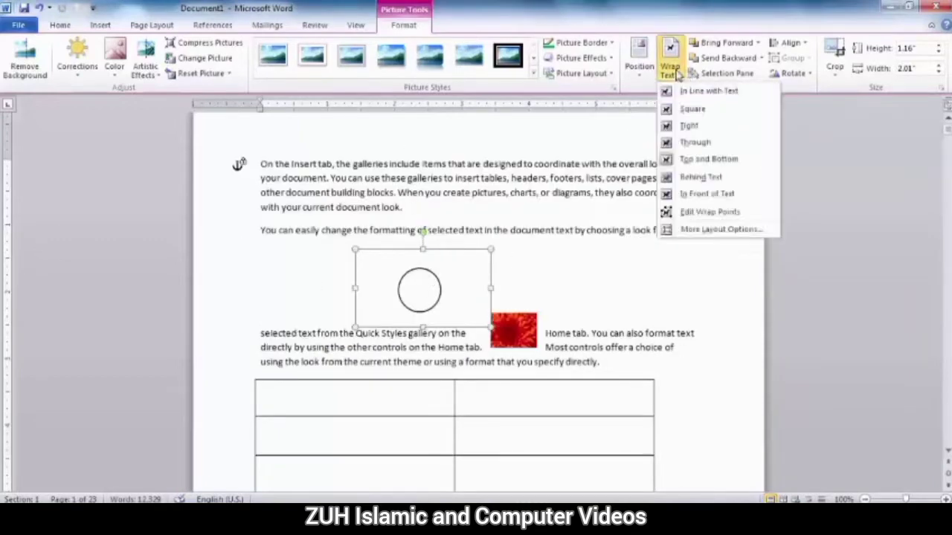
{"action": "left_click", "coordinate": [701, 179]}
{"action": "left_click_drag", "start_coordinate": [487, 256], "coordinate": [487, 190]}
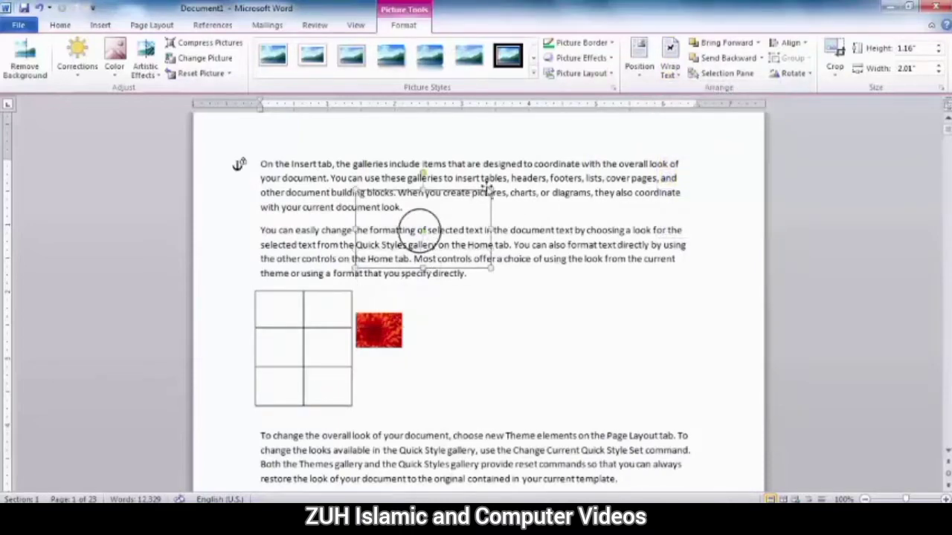
{"action": "left_click", "coordinate": [669, 65]}
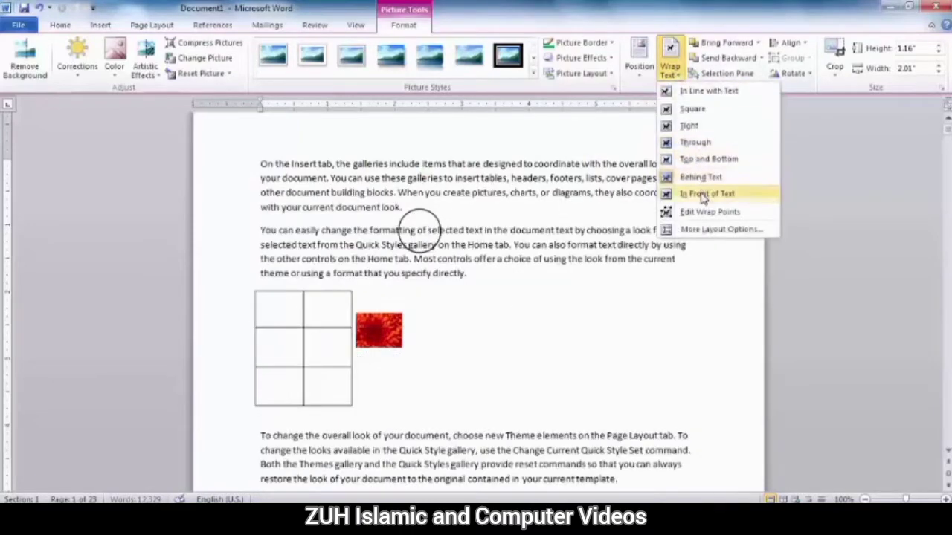
{"action": "left_click", "coordinate": [702, 195]}
{"action": "left_click", "coordinate": [669, 66]}
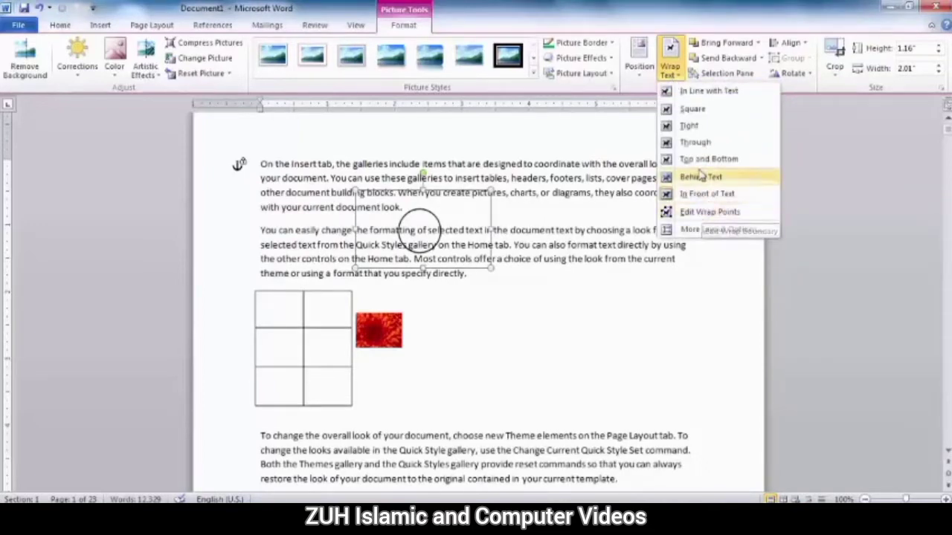
{"action": "left_click", "coordinate": [688, 109]}
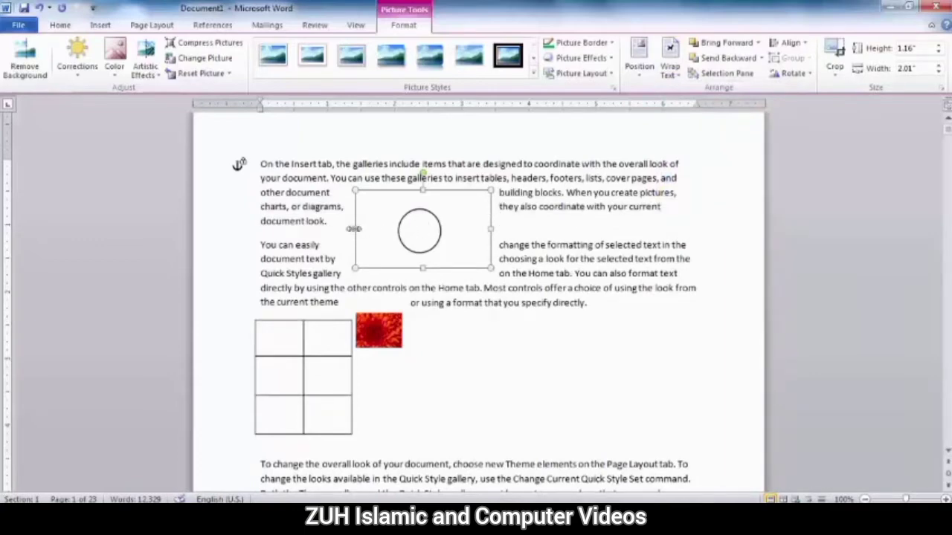
Edit the circle's wrap points, dragging two of them to stretch the wrap boundary up and right.
{"action": "left_click", "coordinate": [672, 65]}
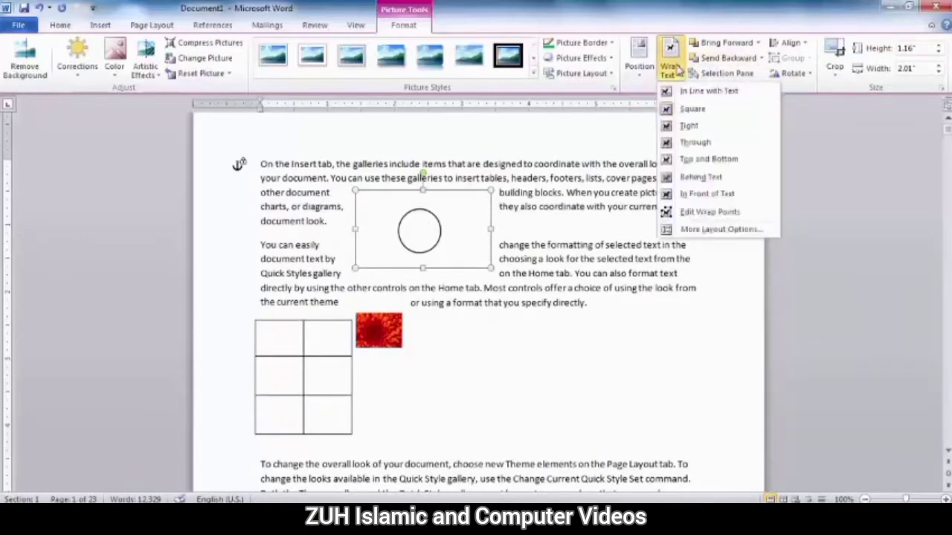
{"action": "left_click", "coordinate": [709, 211]}
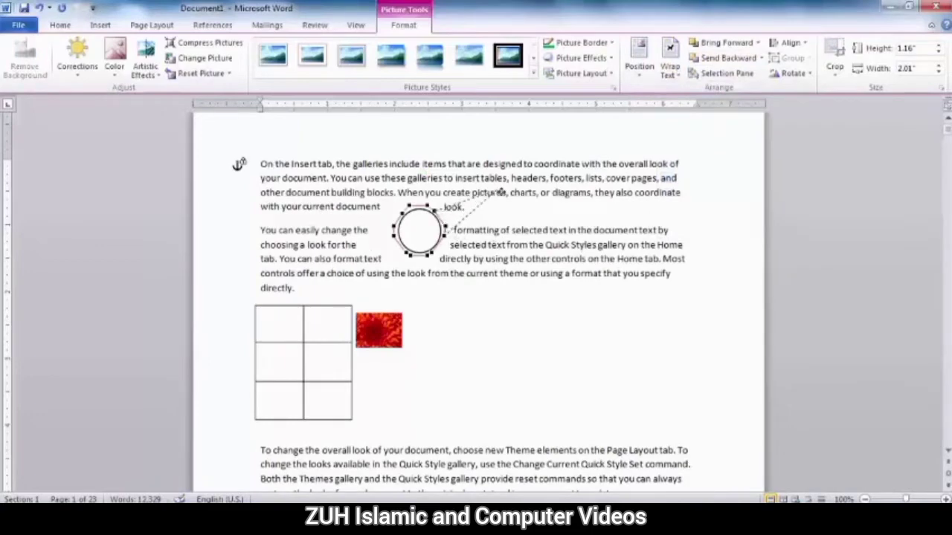
{"action": "left_click_drag", "start_coordinate": [457, 218], "coordinate": [502, 192]}
{"action": "mouse_move", "coordinate": [434, 209]}
{"action": "left_mouse_down"}
{"action": "mouse_move", "coordinate": [433, 176]}
{"action": "mouse_move", "coordinate": [460, 217]}
{"action": "left_mouse_up"}
{"action": "left_click", "coordinate": [457, 238]}
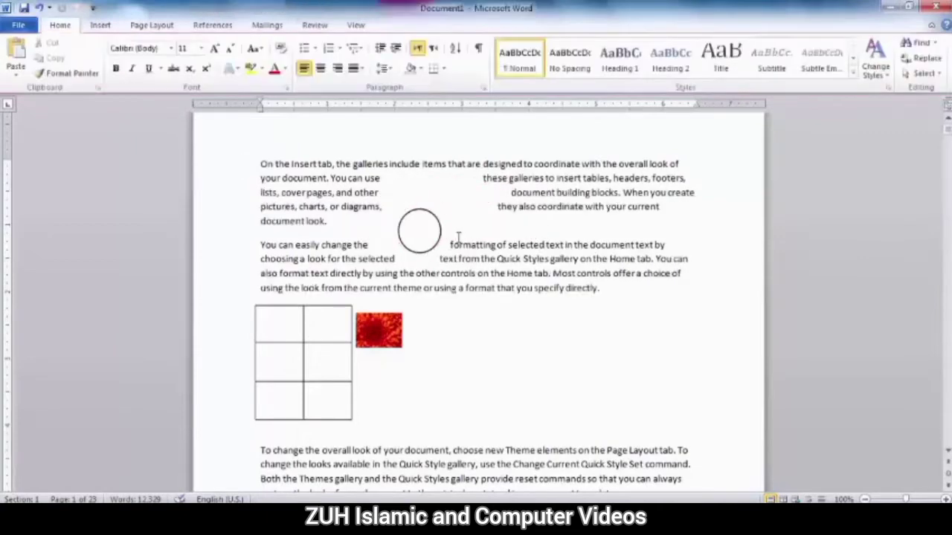
{"action": "left_click", "coordinate": [406, 225]}
{"action": "left_click", "coordinate": [669, 58]}
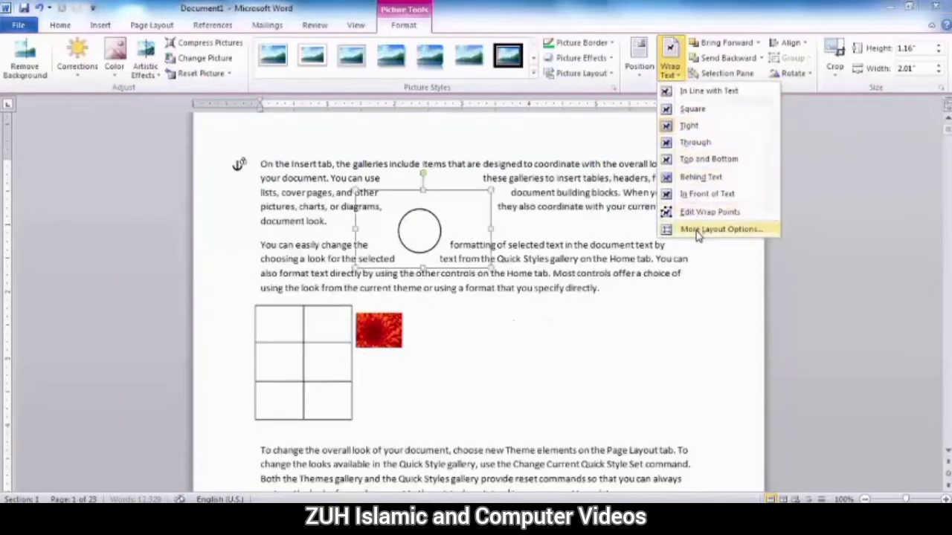
Try each wrapping style in the Layout dialog, then apply Square wrapping to the circle.
{"action": "left_click", "coordinate": [696, 230]}
{"action": "left_click_drag", "start_coordinate": [669, 88], "coordinate": [634, 36]}
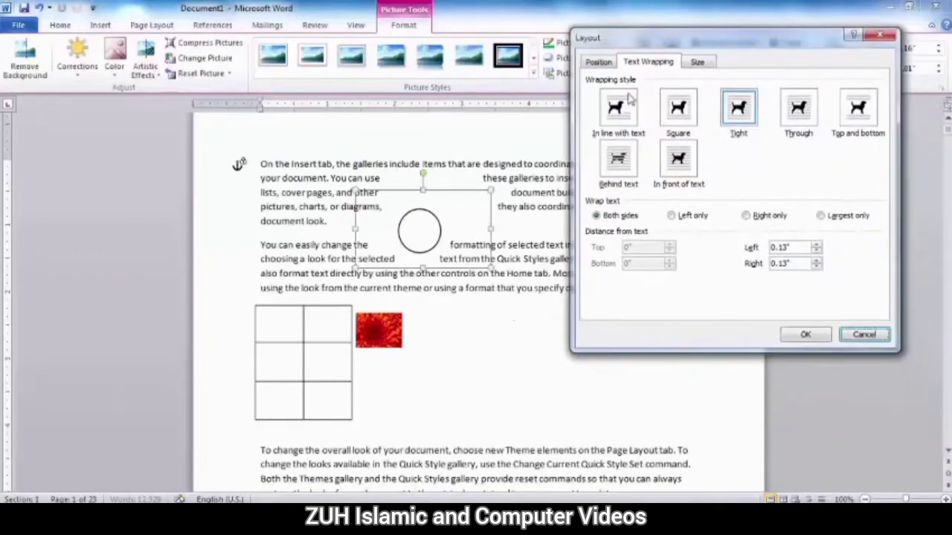
{"action": "left_click", "coordinate": [619, 110]}
{"action": "left_click", "coordinate": [681, 110]}
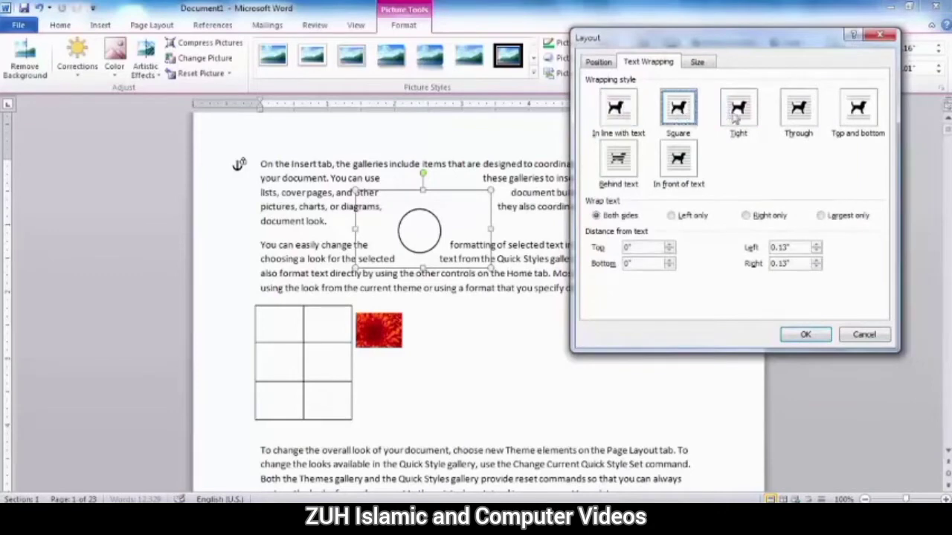
{"action": "left_click", "coordinate": [736, 115]}
{"action": "left_click", "coordinate": [810, 115]}
{"action": "left_click", "coordinate": [844, 115]}
{"action": "left_click", "coordinate": [619, 164]}
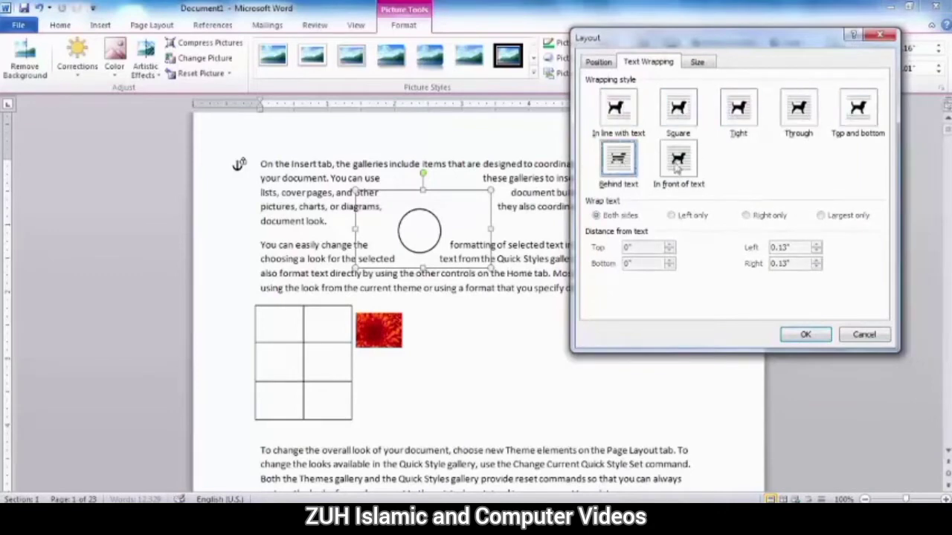
{"action": "left_click", "coordinate": [678, 165]}
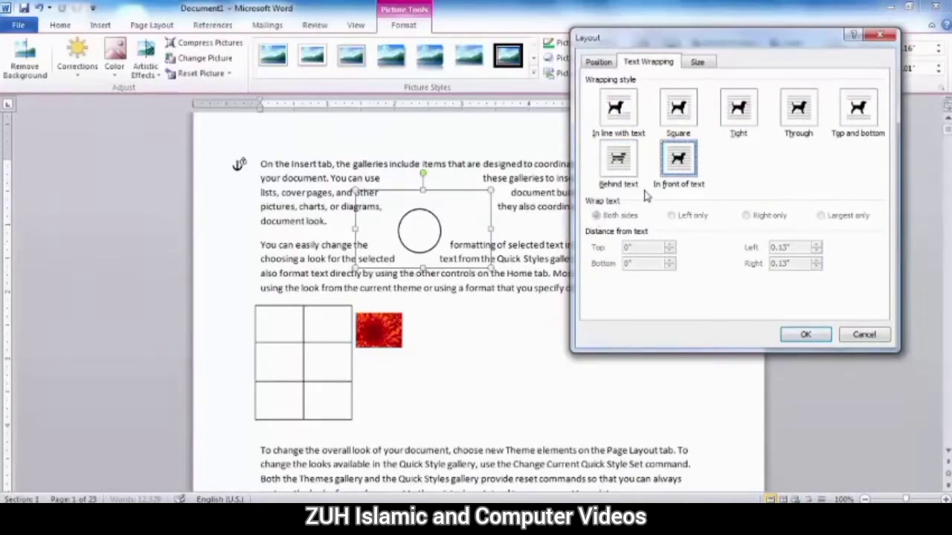
{"action": "left_click", "coordinate": [681, 113]}
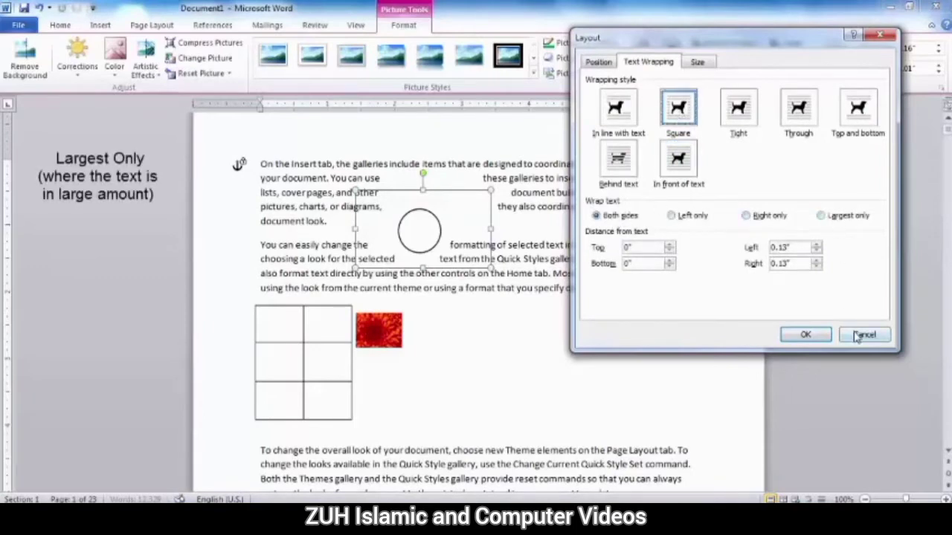
{"action": "left_click", "coordinate": [795, 334]}
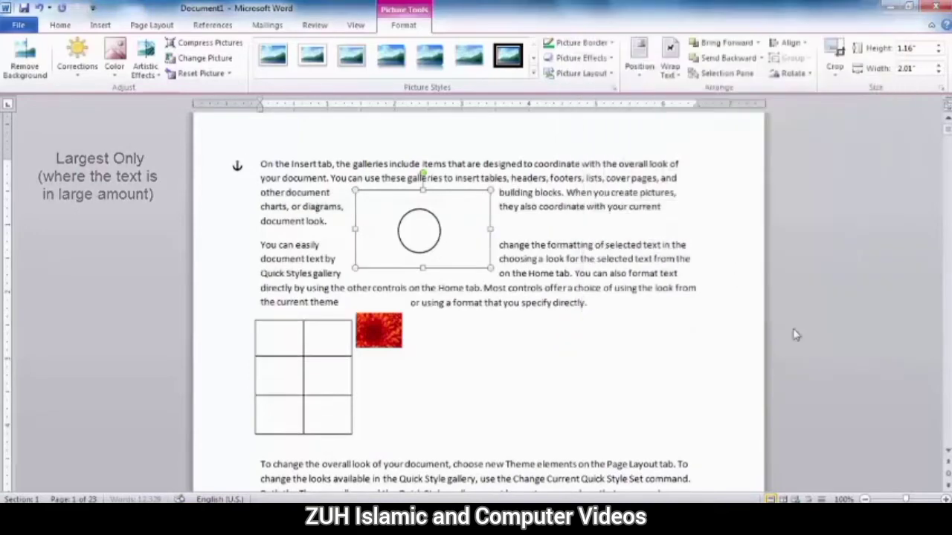
Apply Left only text wrapping, then Right only wrapping, to the circle picture.
{"action": "left_click", "coordinate": [669, 58]}
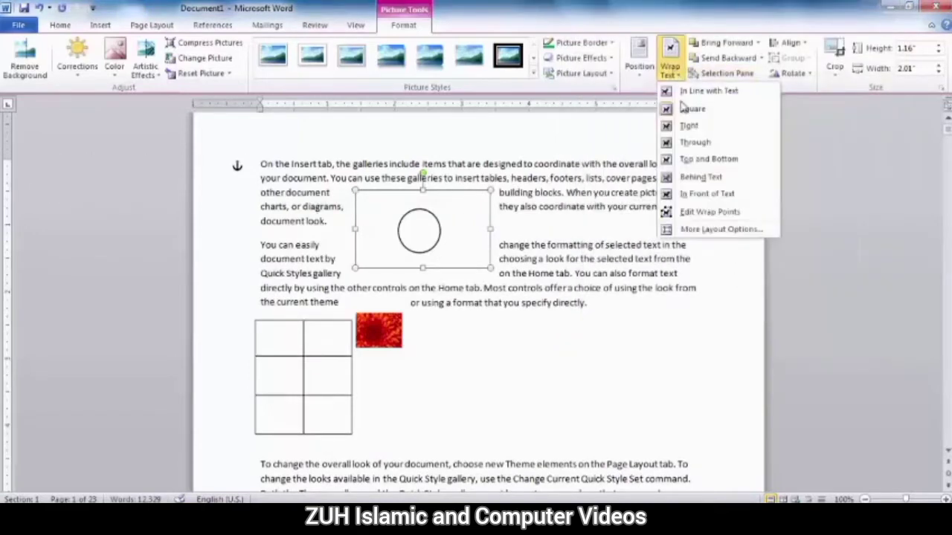
{"action": "left_click", "coordinate": [692, 229]}
{"action": "left_click", "coordinate": [683, 220]}
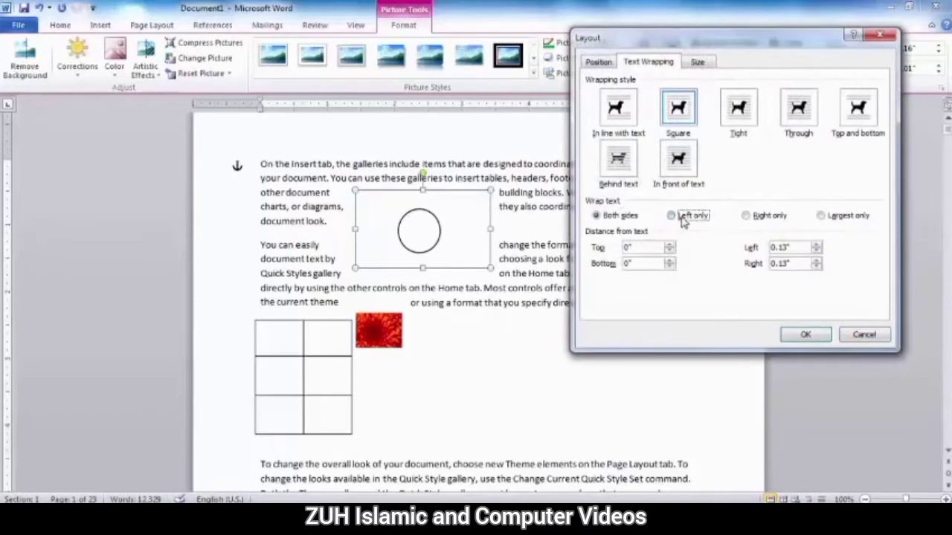
{"action": "left_click", "coordinate": [800, 335]}
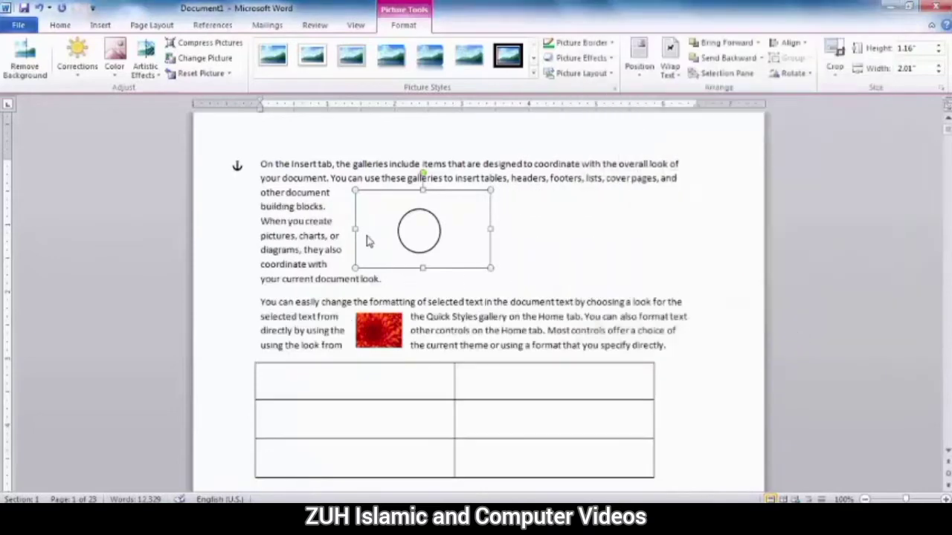
{"action": "left_click", "coordinate": [669, 60]}
{"action": "left_click", "coordinate": [696, 229]}
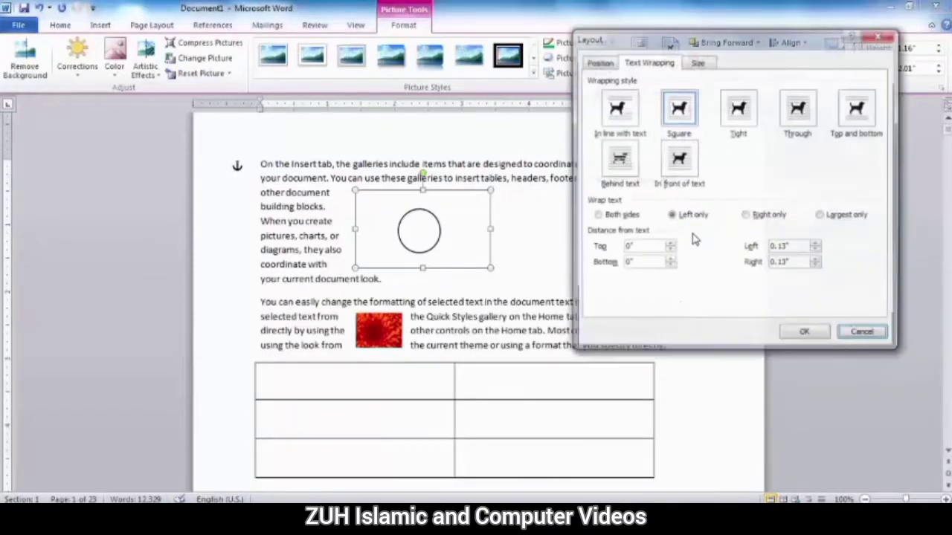
{"action": "left_click", "coordinate": [748, 215]}
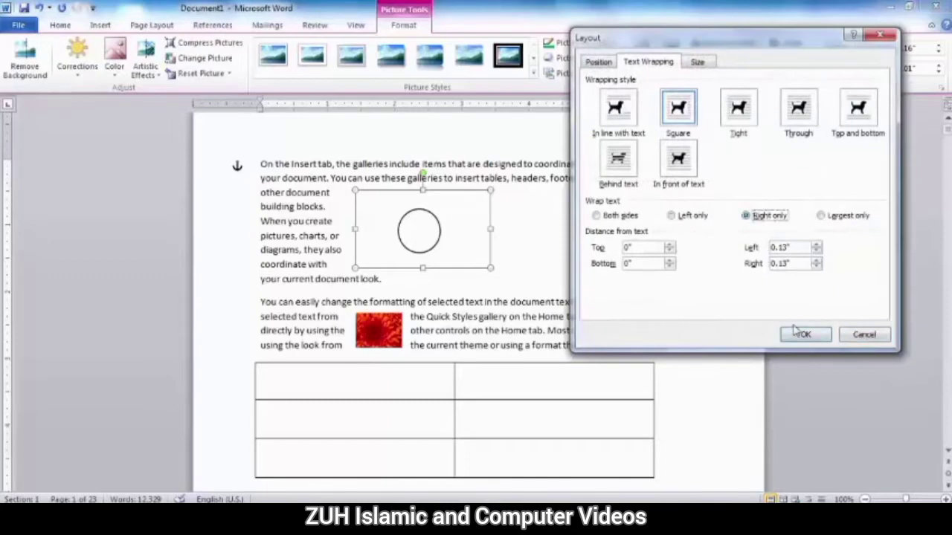
{"action": "left_click", "coordinate": [800, 335]}
Set wrapping to Largest only, then reapply Square wrapping.
{"action": "left_click", "coordinate": [669, 59]}
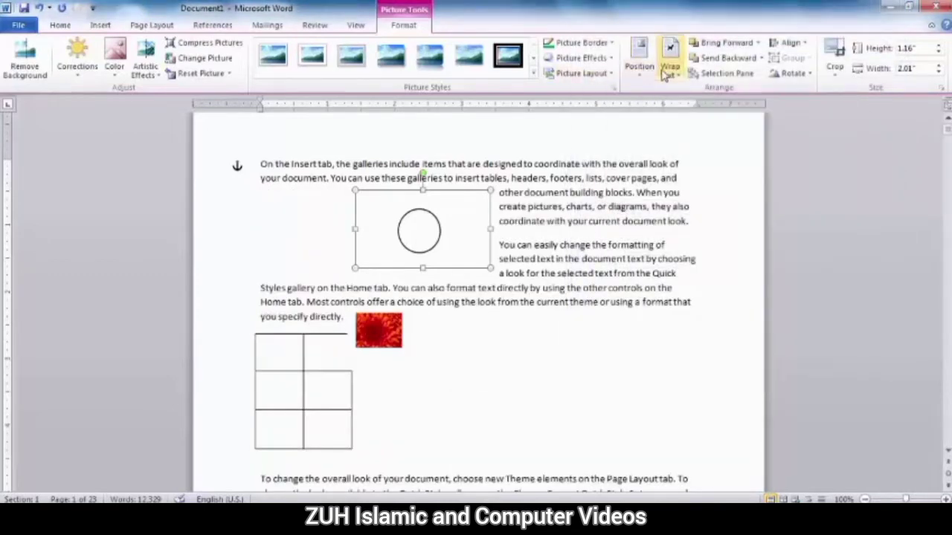
{"action": "left_click", "coordinate": [695, 229]}
{"action": "left_click", "coordinate": [821, 215]}
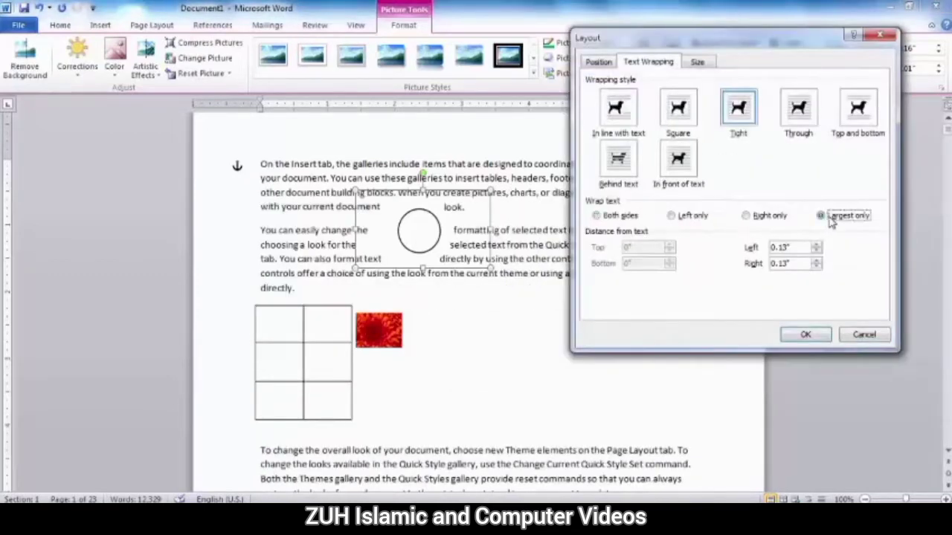
{"action": "left_click", "coordinate": [817, 331]}
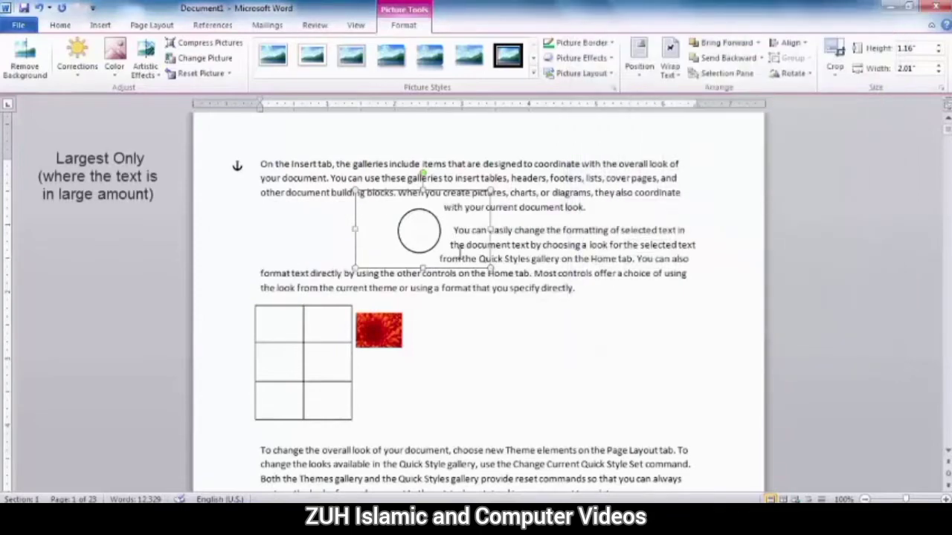
{"action": "left_click", "coordinate": [669, 63]}
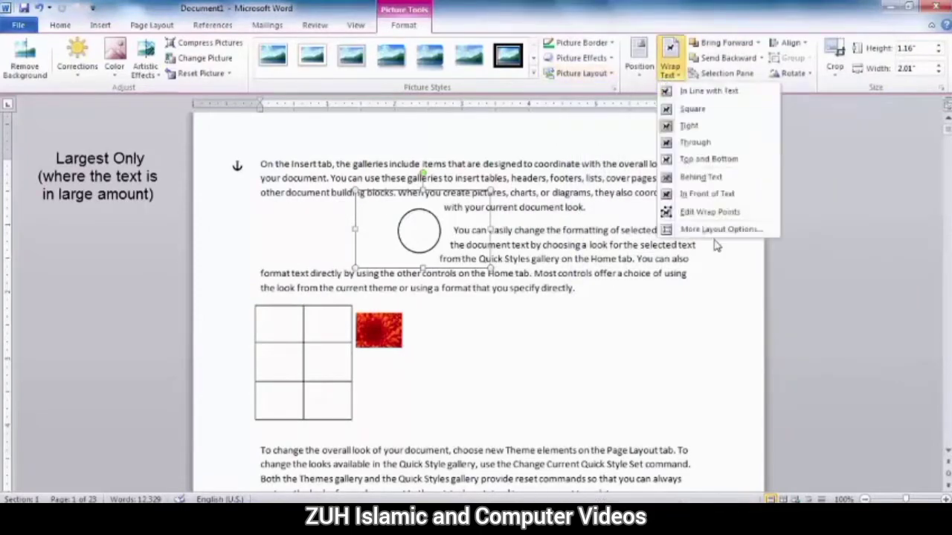
{"action": "left_click", "coordinate": [706, 230]}
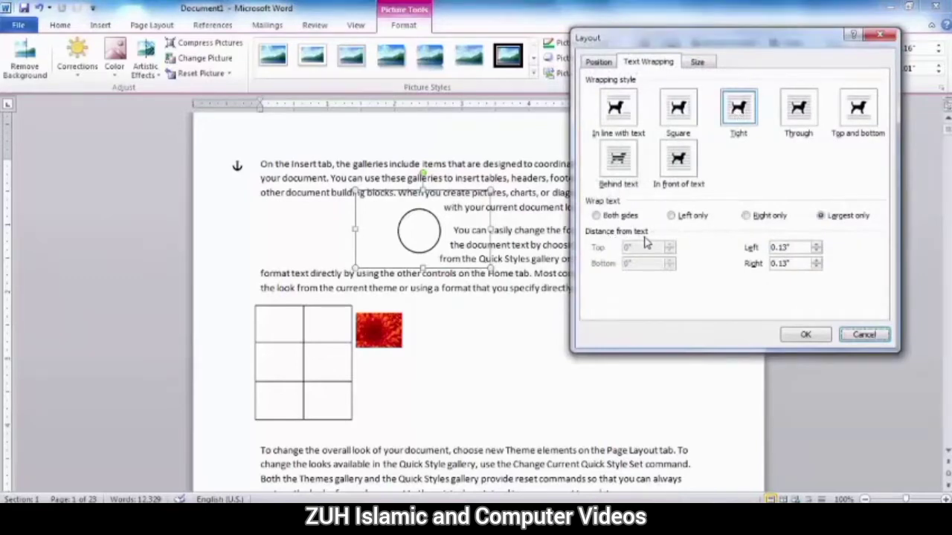
{"action": "left_click", "coordinate": [678, 111]}
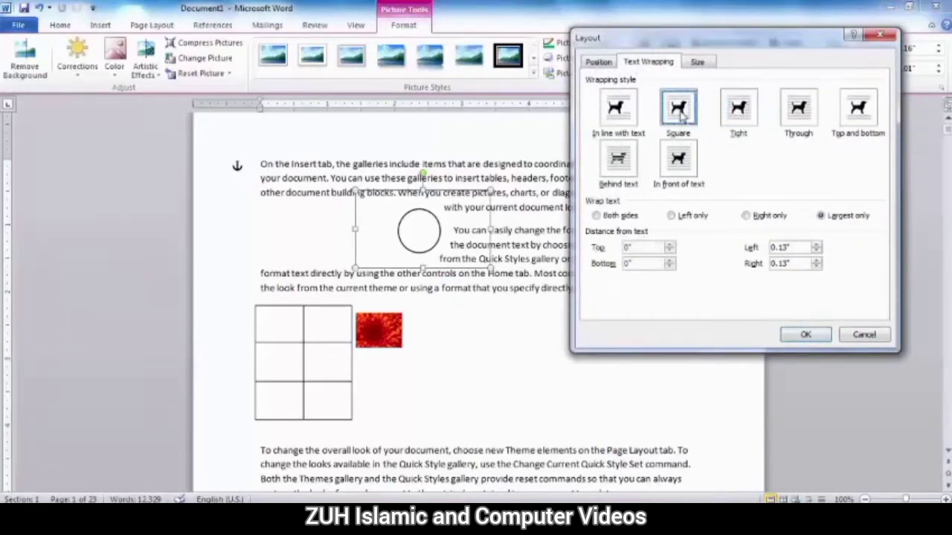
{"action": "left_click", "coordinate": [803, 335]}
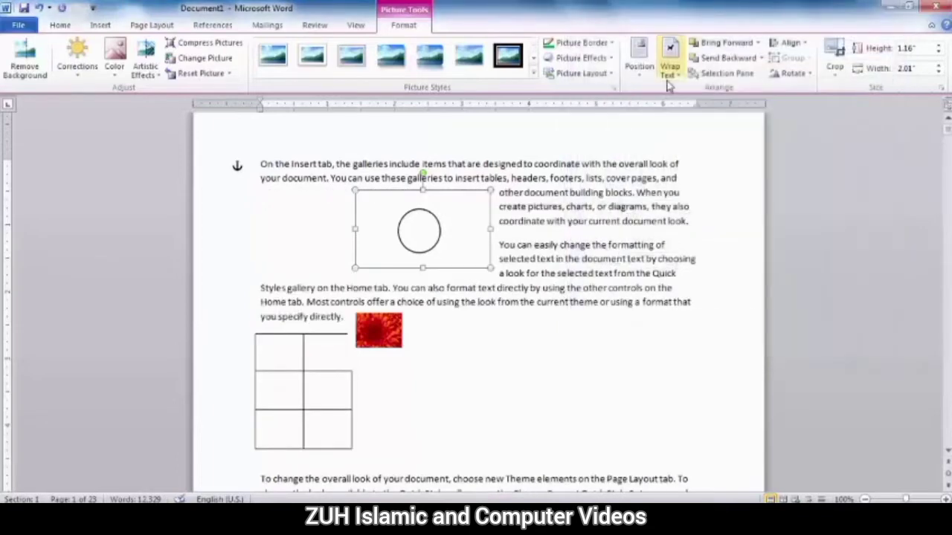
Preview Tight and Top and bottom wrapping, then confirm Square with Largest only.
{"action": "left_click", "coordinate": [669, 63]}
{"action": "left_click", "coordinate": [696, 230]}
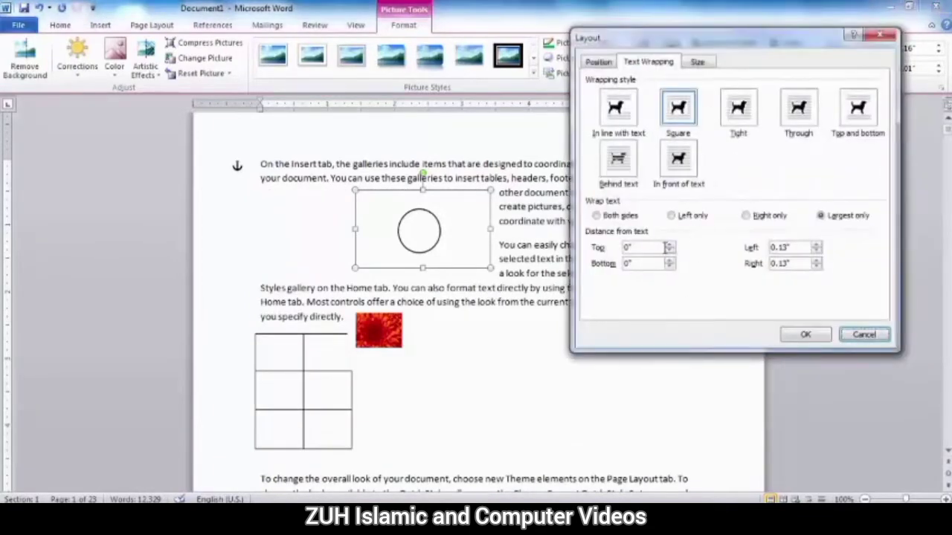
{"action": "left_click", "coordinate": [738, 112]}
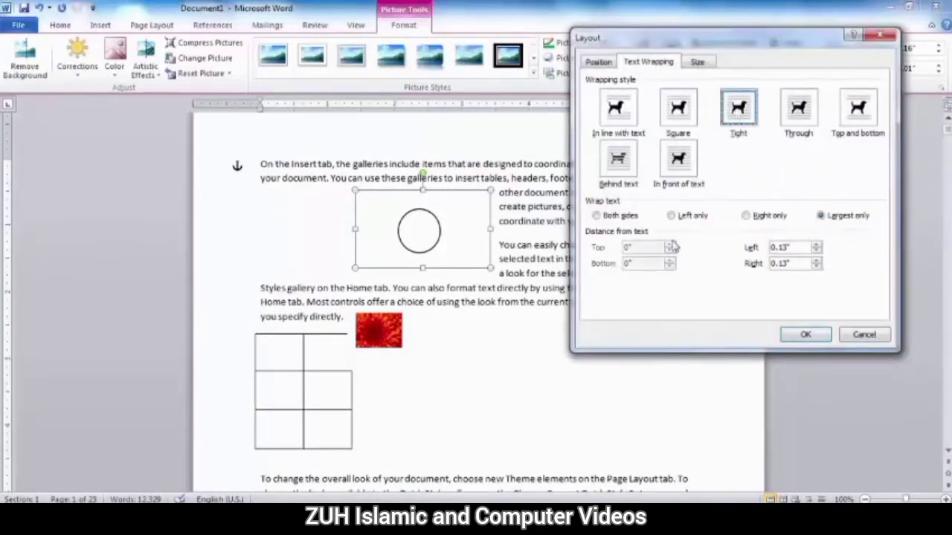
{"action": "left_click", "coordinate": [858, 112]}
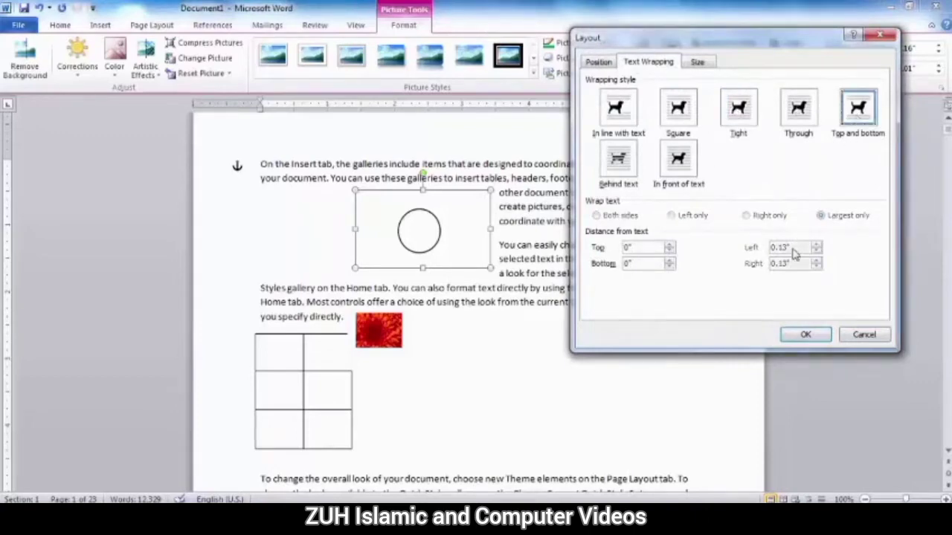
{"action": "left_click", "coordinate": [687, 119]}
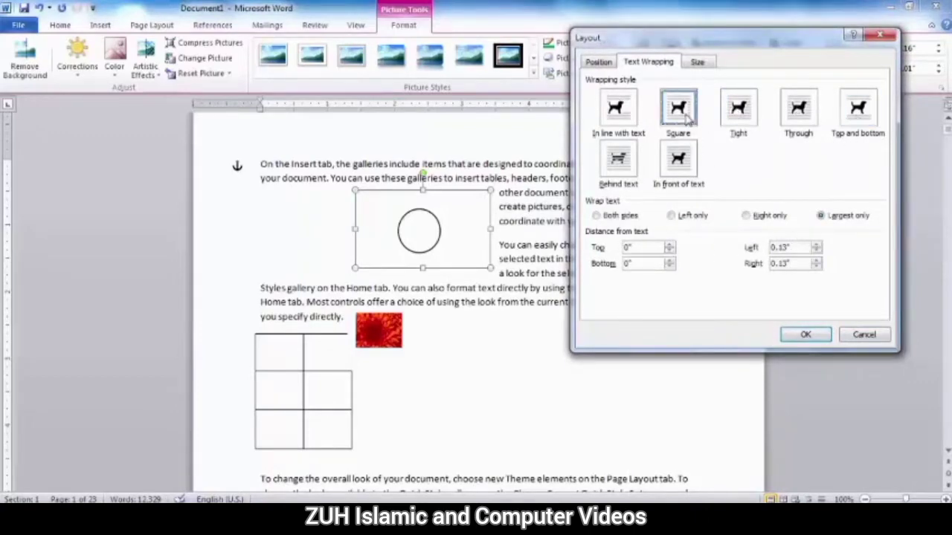
{"action": "left_click", "coordinate": [803, 334]}
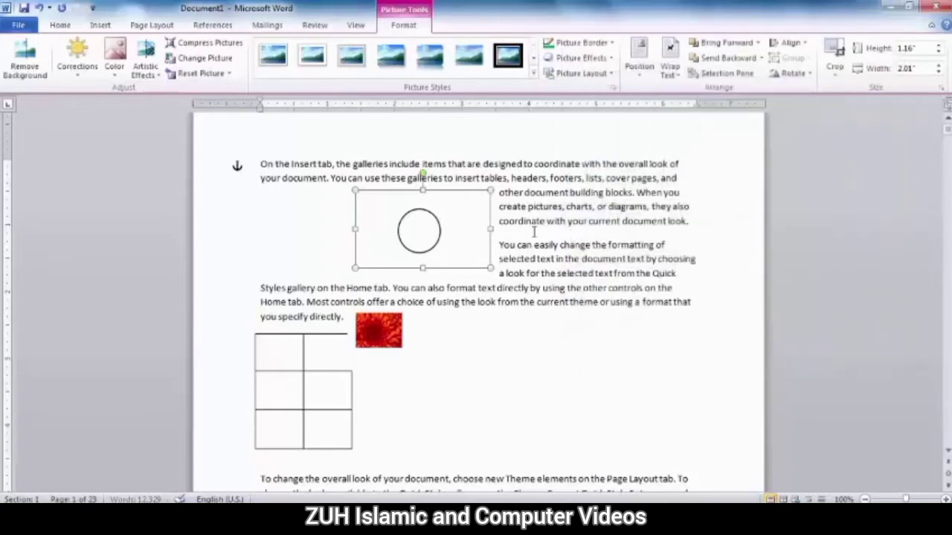
Move the circle picture right and down and wrap text on both sides of it.
{"action": "left_click_drag", "start_coordinate": [420, 217], "coordinate": [484, 231]}
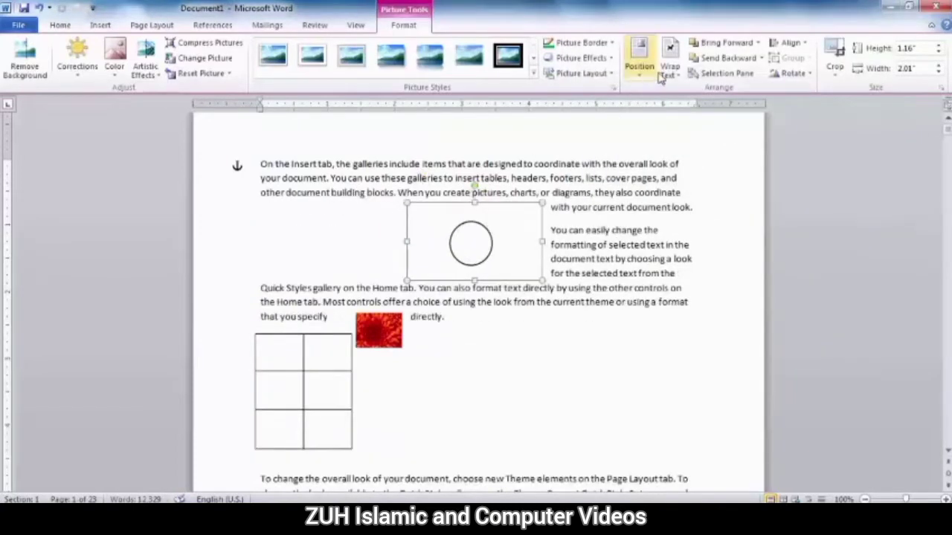
{"action": "left_click", "coordinate": [666, 73]}
{"action": "left_click", "coordinate": [677, 228]}
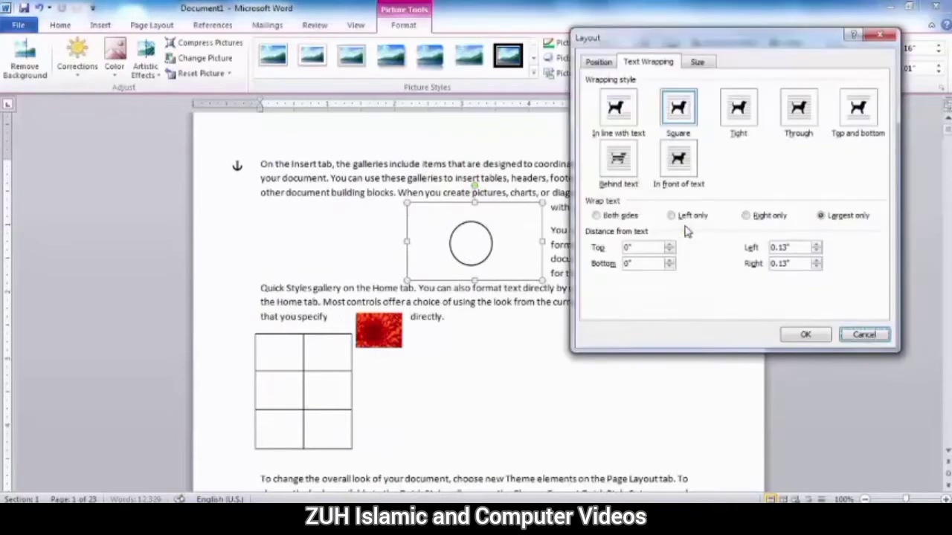
{"action": "left_click", "coordinate": [632, 217]}
{"action": "left_click", "coordinate": [806, 335]}
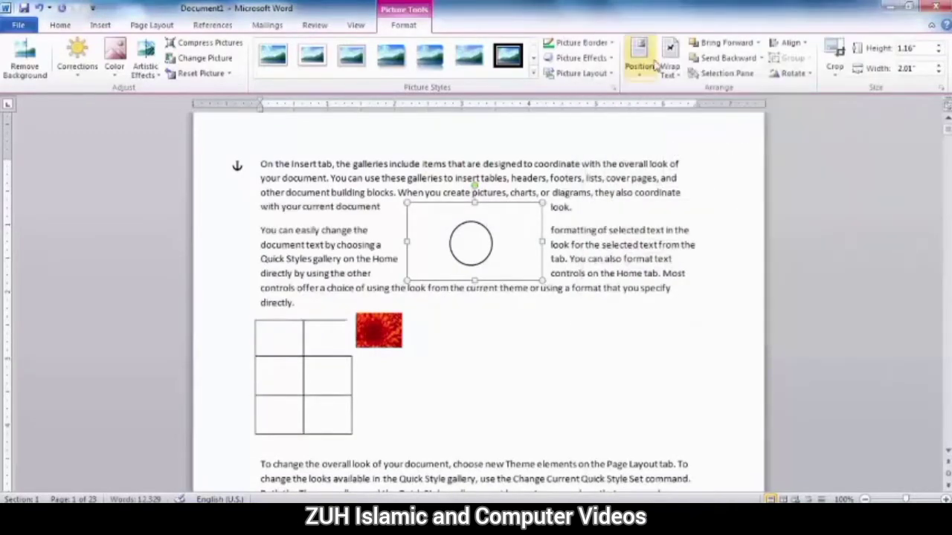
Set distance from text to 0.5" top/bottom and 1" left/right, then move the oval into the second paragraph.
{"action": "left_click", "coordinate": [667, 67]}
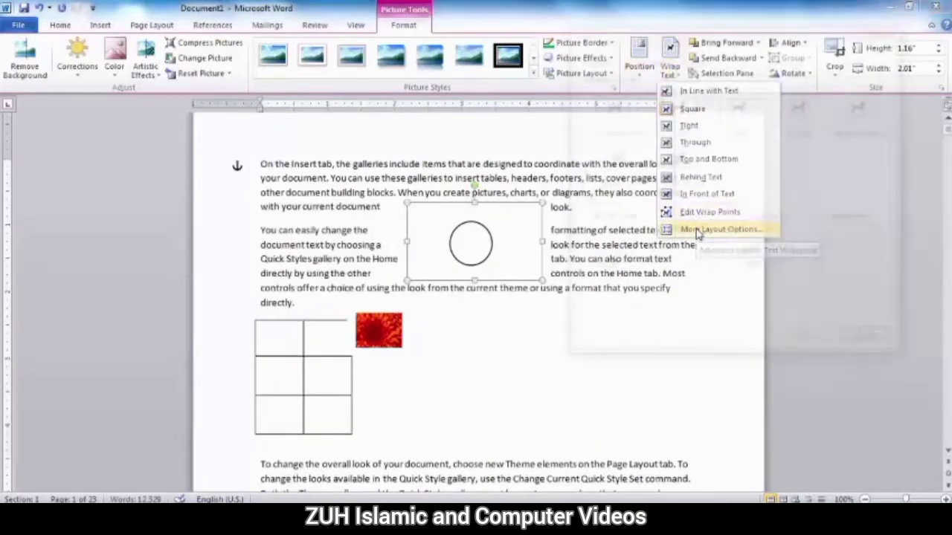
{"action": "left_click", "coordinate": [697, 230]}
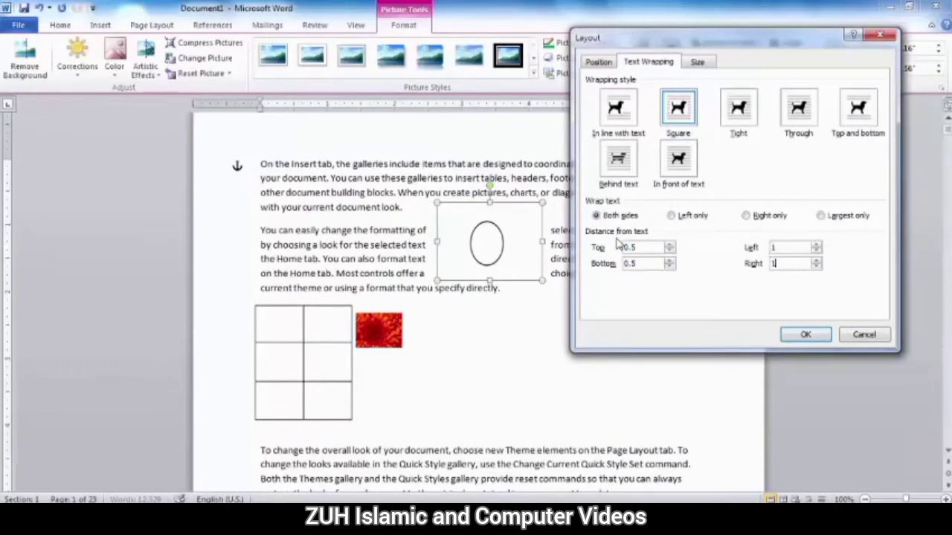
{"action": "left_click", "coordinate": [802, 334]}
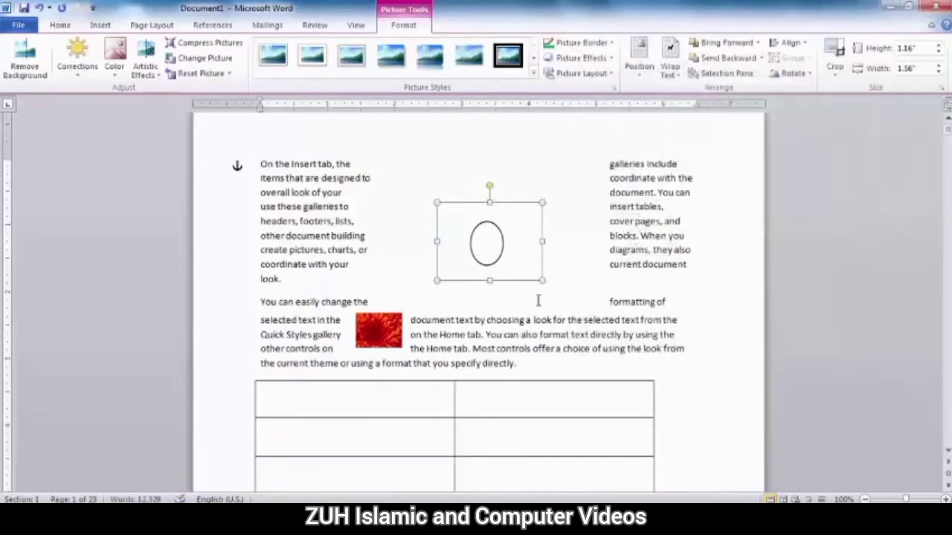
{"action": "left_click_drag", "start_coordinate": [498, 273], "coordinate": [493, 304]}
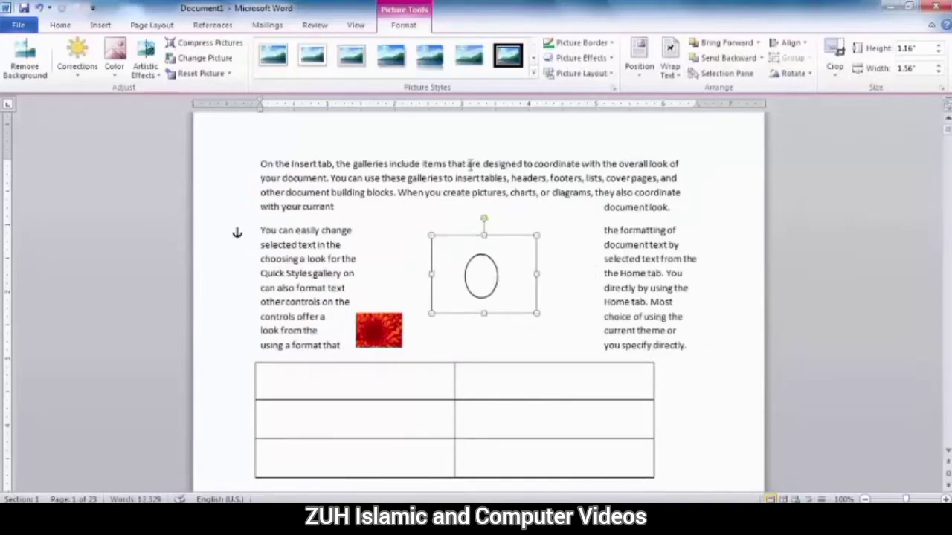
{"action": "left_click", "coordinate": [669, 65]}
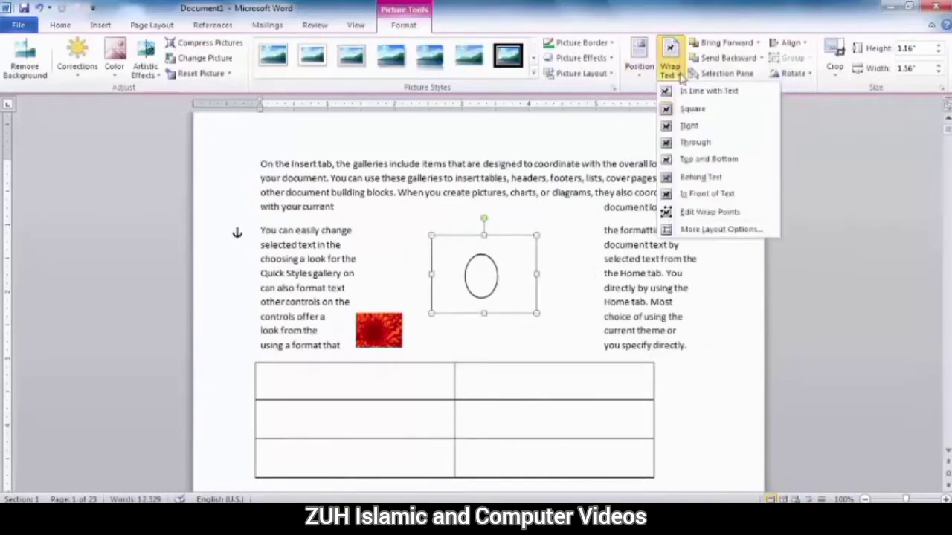
{"action": "left_click", "coordinate": [692, 231]}
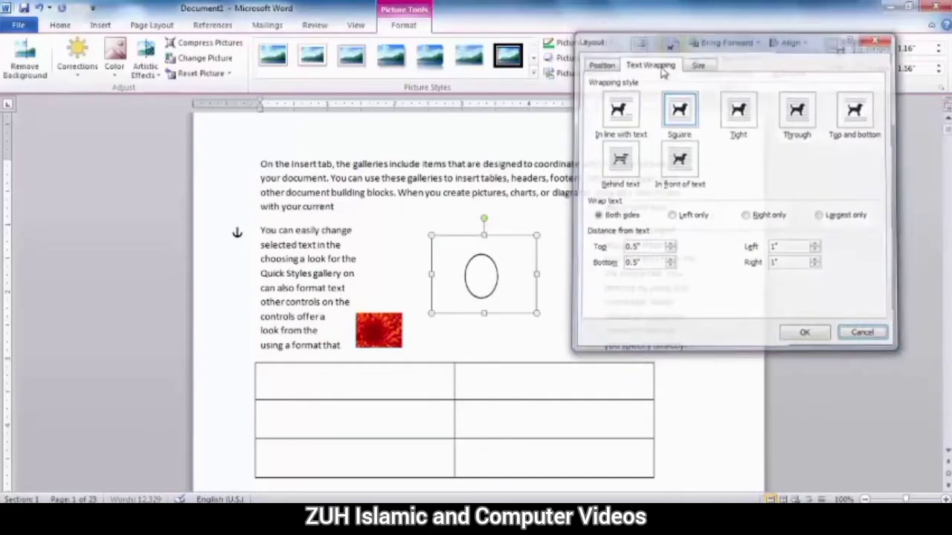
{"action": "key", "text": "Return"}
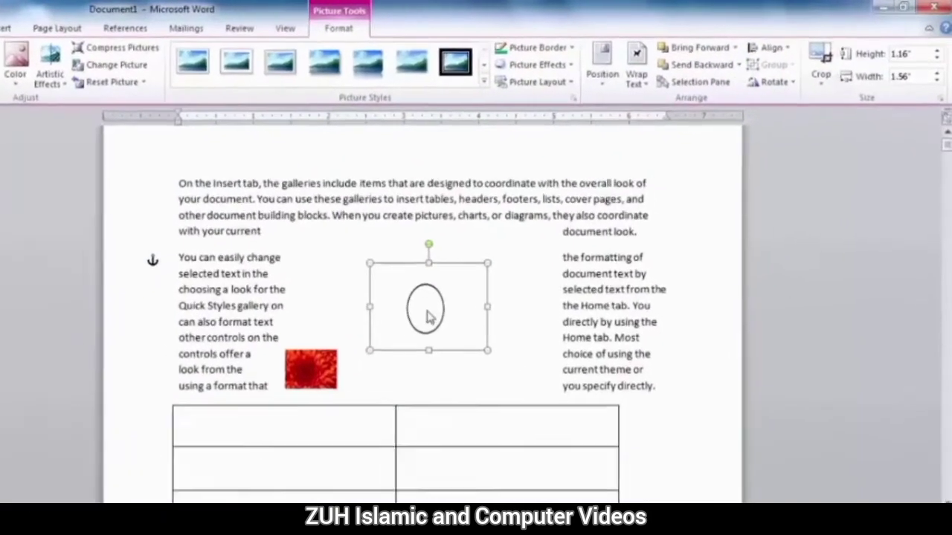
Reposition the oval picture in the text and replace it with the Penguins sample photo.
{"action": "left_click_drag", "start_coordinate": [482, 271], "coordinate": [434, 208]}
{"action": "left_click_drag", "start_coordinate": [316, 255], "coordinate": [312, 260]}
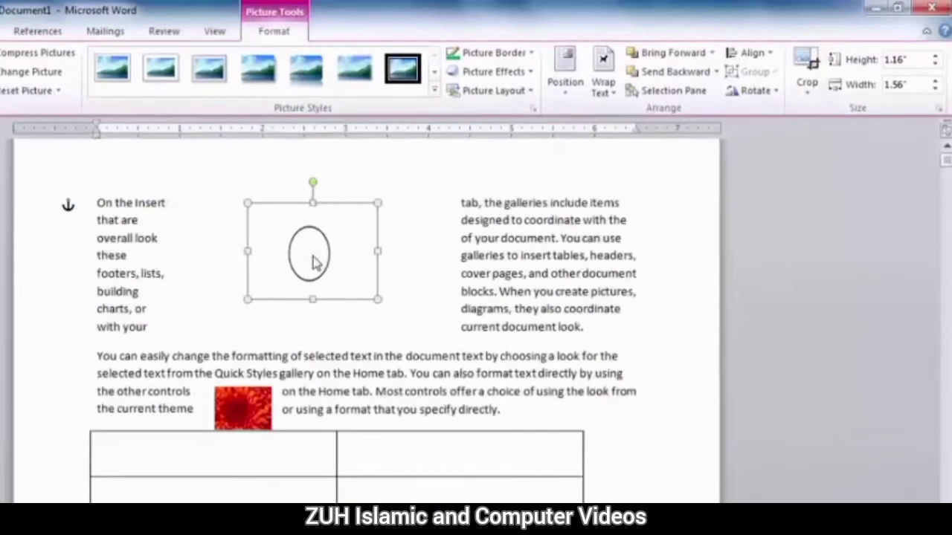
{"action": "left_click", "coordinate": [31, 71]}
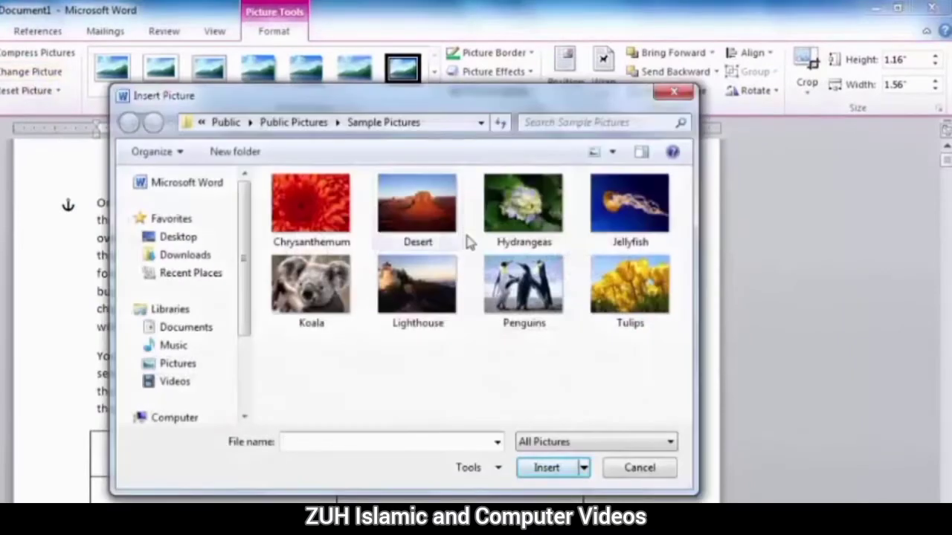
{"action": "double_click", "coordinate": [538, 270]}
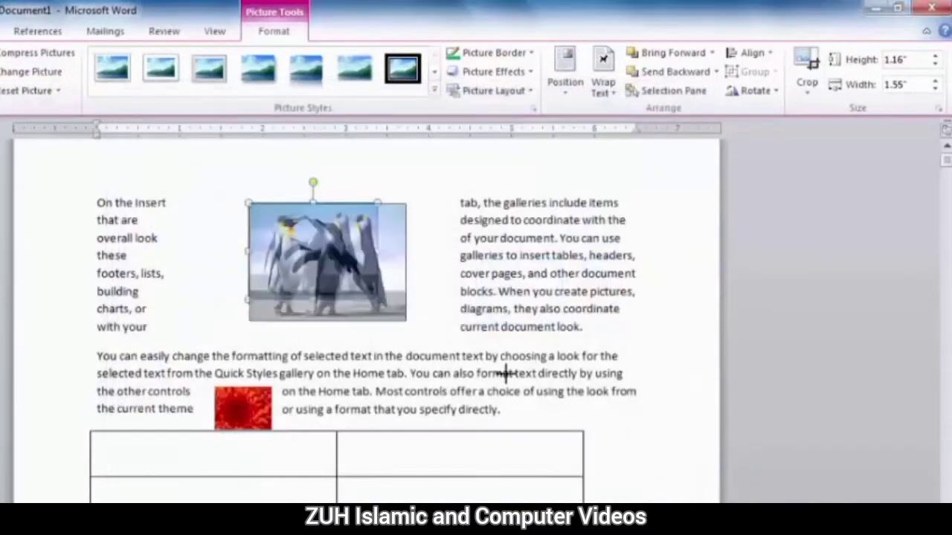
Crop the penguin picture's top, right and left edges to 2.28" by 2.52".
{"action": "left_click", "coordinate": [807, 68]}
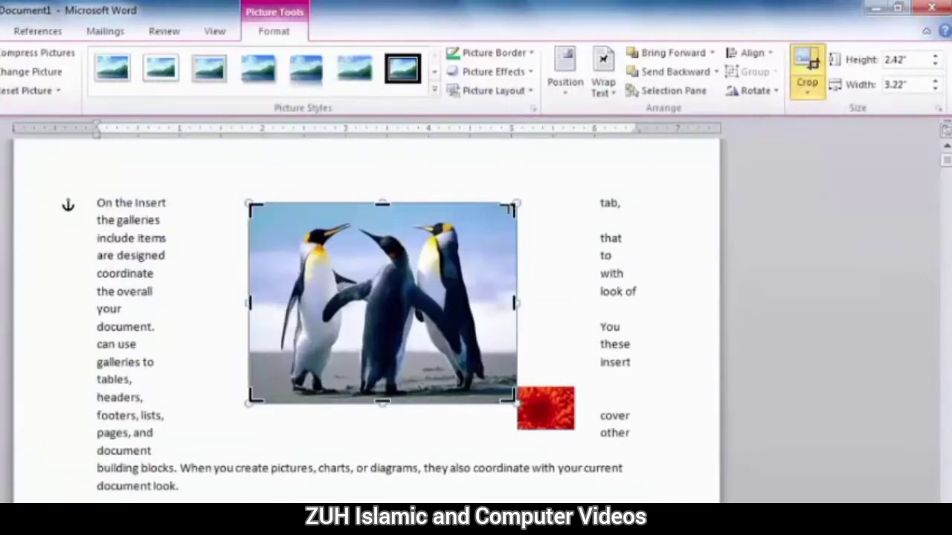
{"action": "left_click_drag", "start_coordinate": [511, 209], "coordinate": [482, 220]}
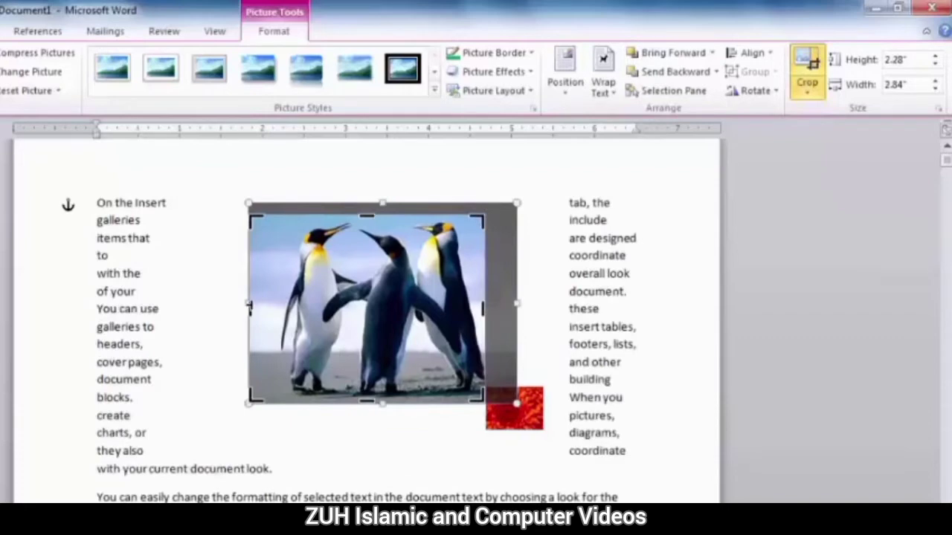
{"action": "left_click_drag", "start_coordinate": [249, 305], "coordinate": [276, 305]}
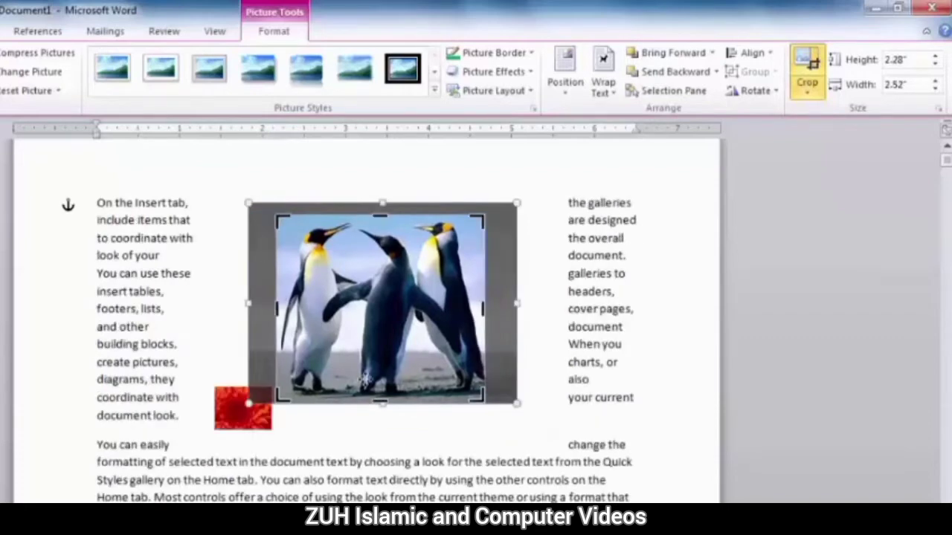
{"action": "left_click", "coordinate": [592, 281]}
{"action": "left_click", "coordinate": [343, 327]}
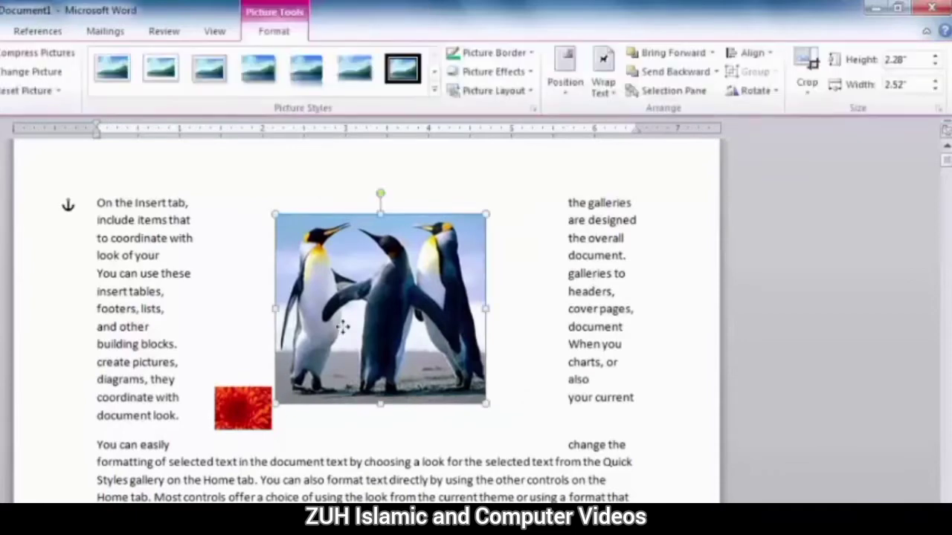
Try a moon Crop to Shape, then 1:1 and 5:3 aspect-ratio crops, undoing each.
{"action": "left_click", "coordinate": [809, 88]}
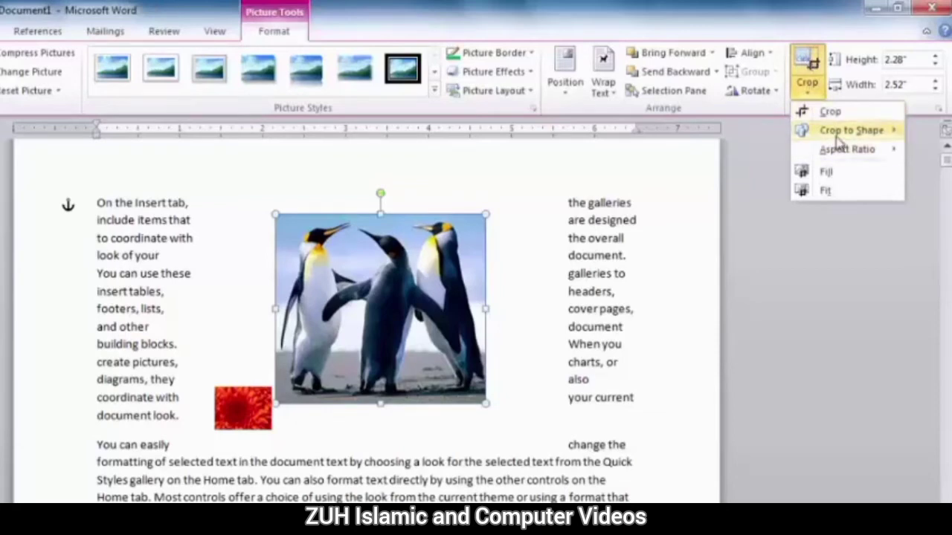
{"action": "mouse_move", "coordinate": [851, 130]}
{"action": "left_click", "coordinate": [713, 213]}
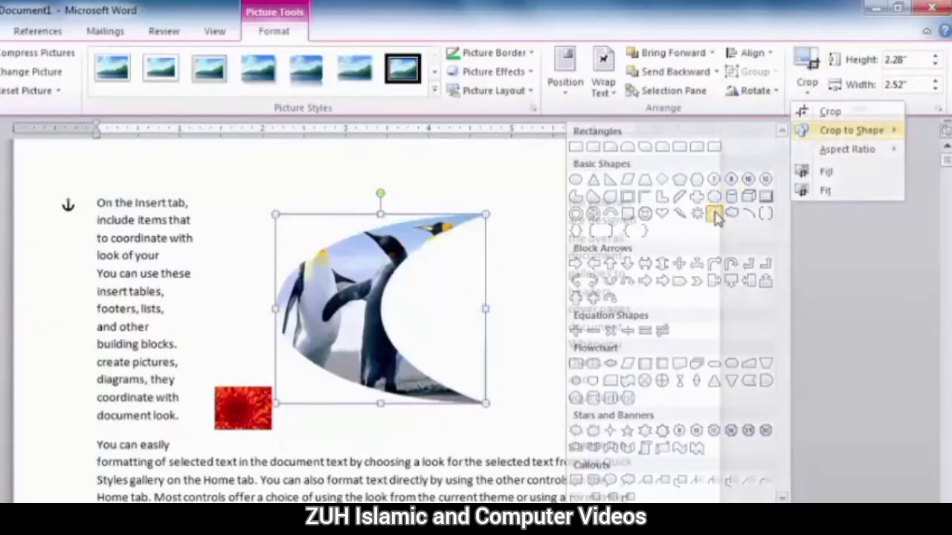
{"action": "key", "text": "ctrl+z"}
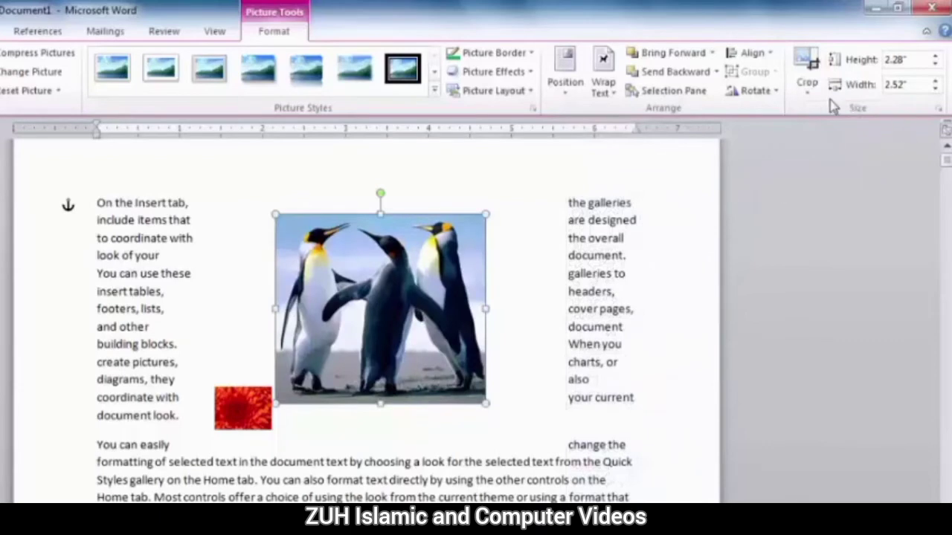
{"action": "left_click", "coordinate": [806, 85]}
{"action": "mouse_move", "coordinate": [847, 150]}
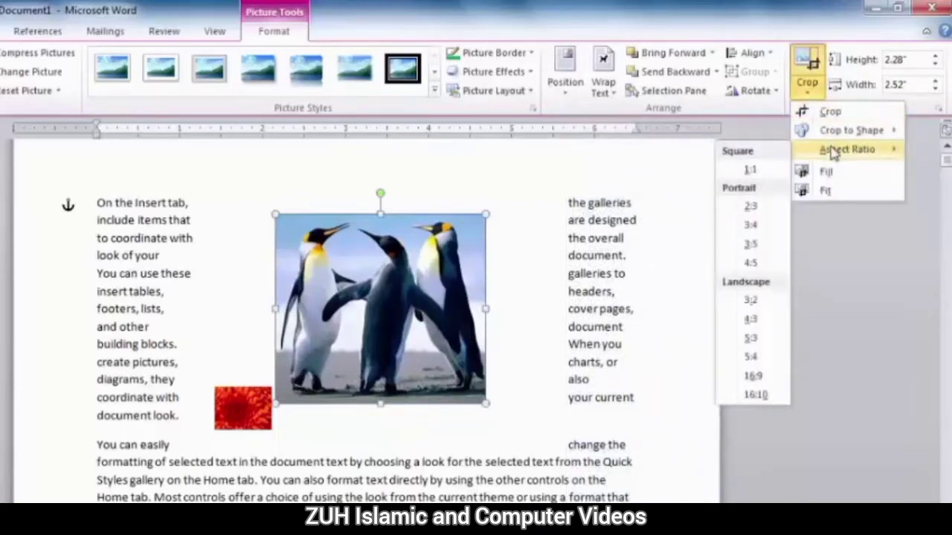
{"action": "left_click", "coordinate": [751, 170]}
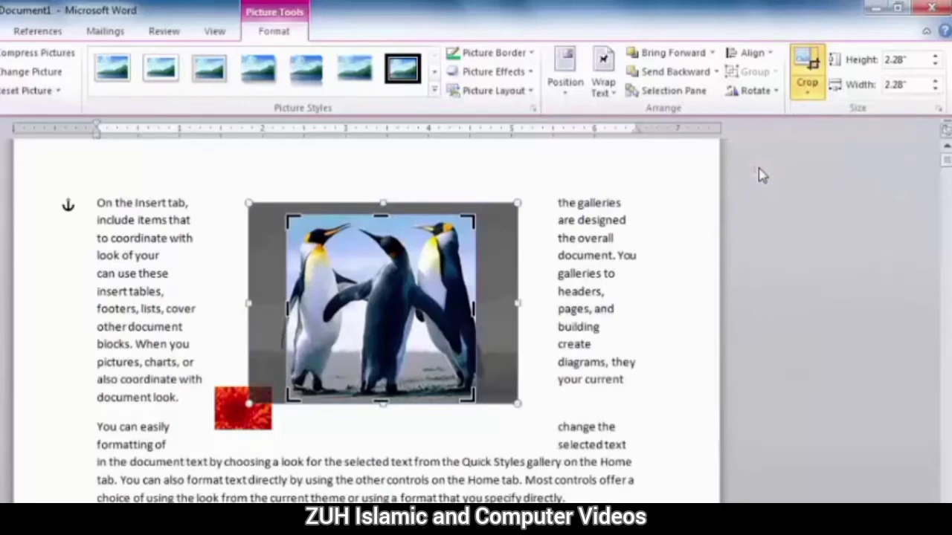
{"action": "left_click", "coordinate": [762, 175]}
{"action": "left_click", "coordinate": [806, 87]}
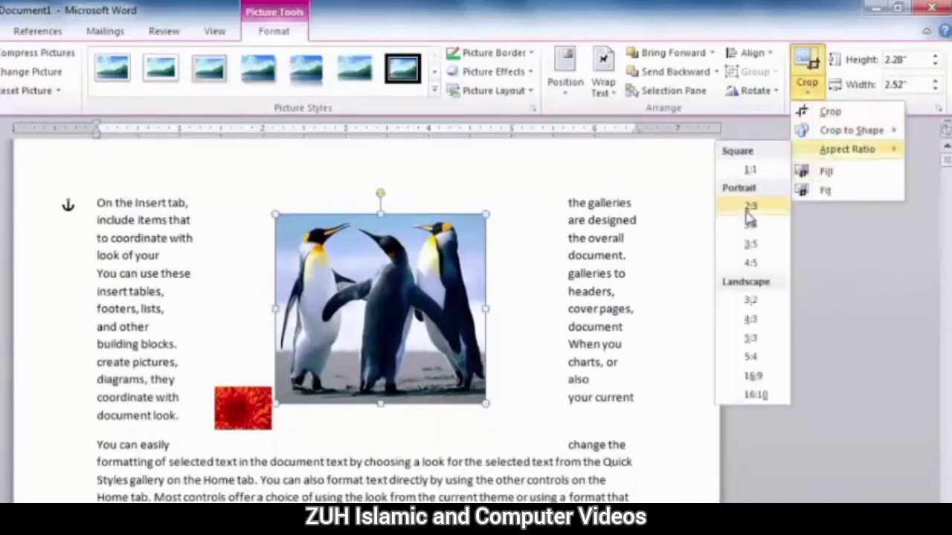
{"action": "left_click", "coordinate": [753, 339]}
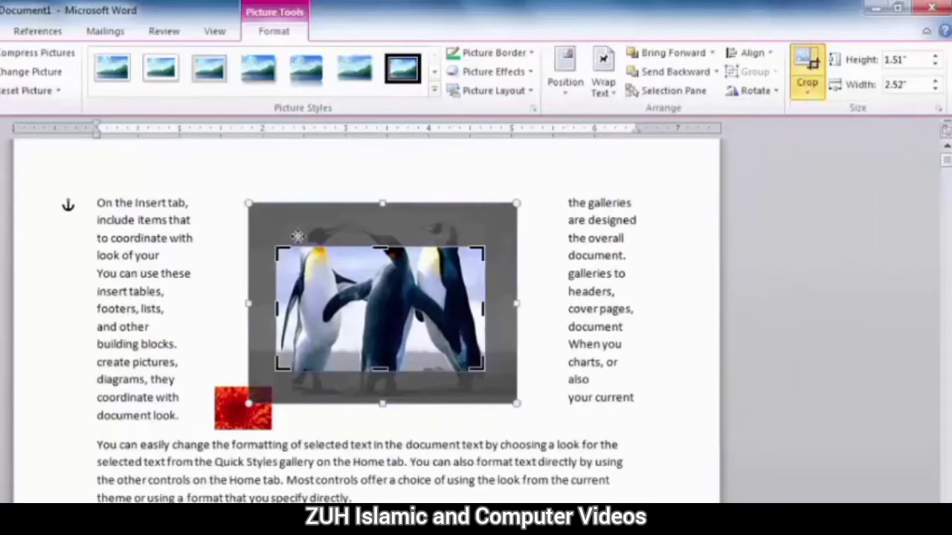
{"action": "key", "text": "ctrl+z"}
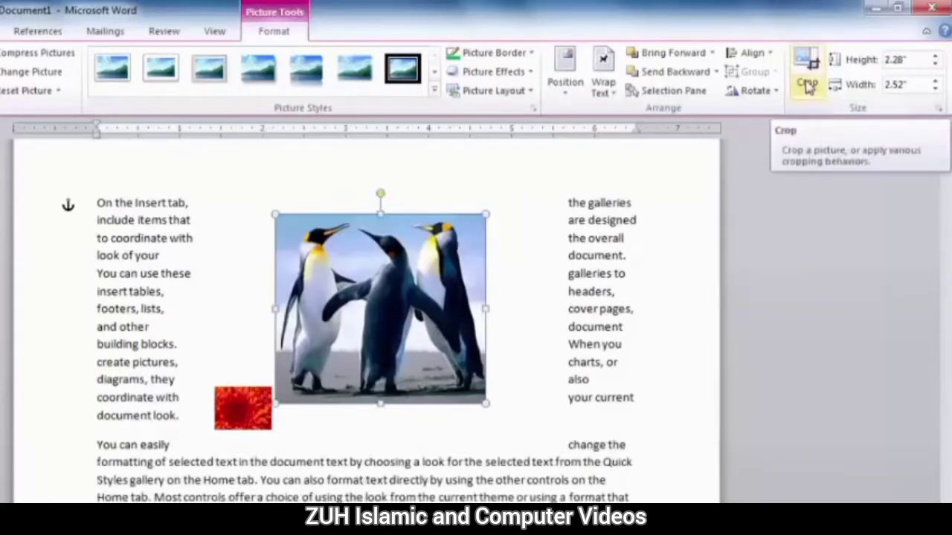
Drag the crop handles outward to enlarge the picture's frame to 3.09" by 4.26".
{"action": "left_click", "coordinate": [809, 86]}
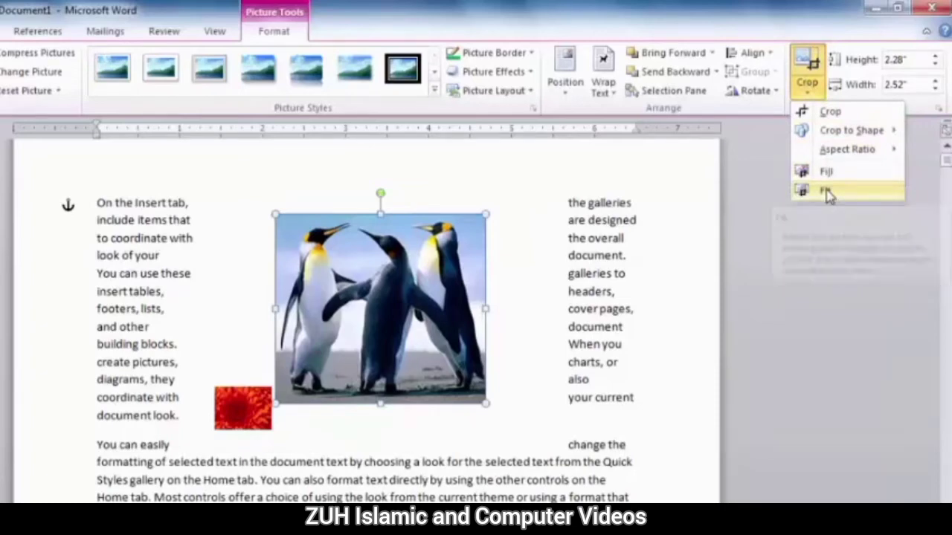
{"action": "left_click", "coordinate": [829, 112]}
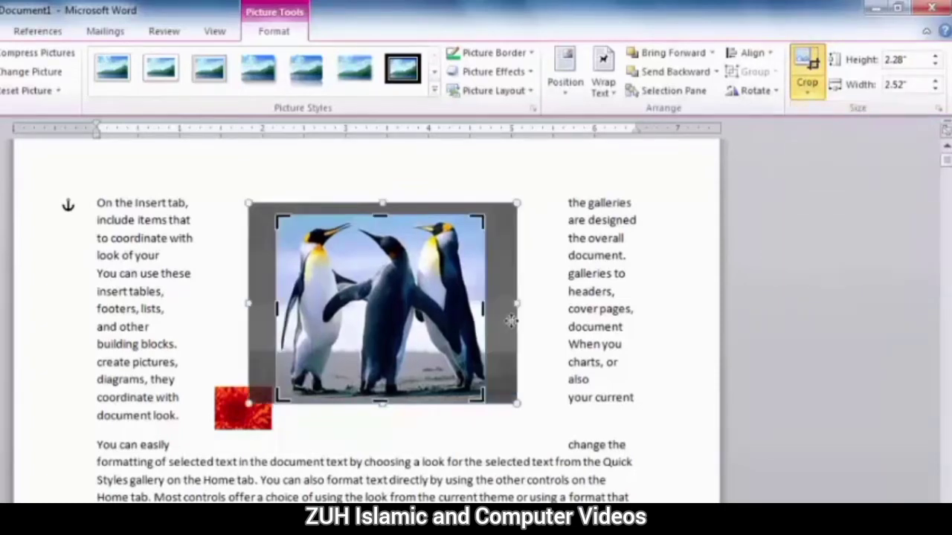
{"action": "left_click_drag", "start_coordinate": [480, 396], "coordinate": [601, 451]}
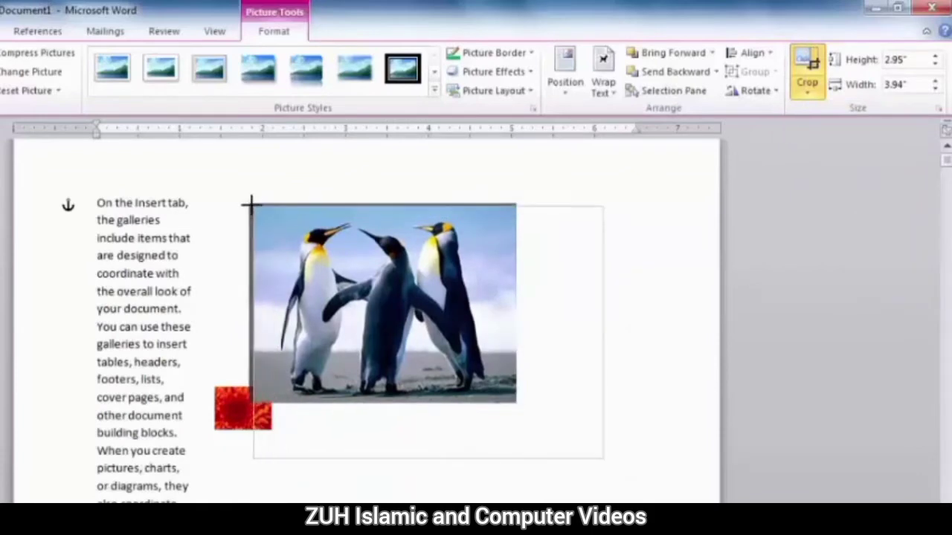
{"action": "left_click_drag", "start_coordinate": [275, 216], "coordinate": [249, 204]}
{"action": "left_click", "coordinate": [648, 212]}
{"action": "left_click", "coordinate": [547, 446]}
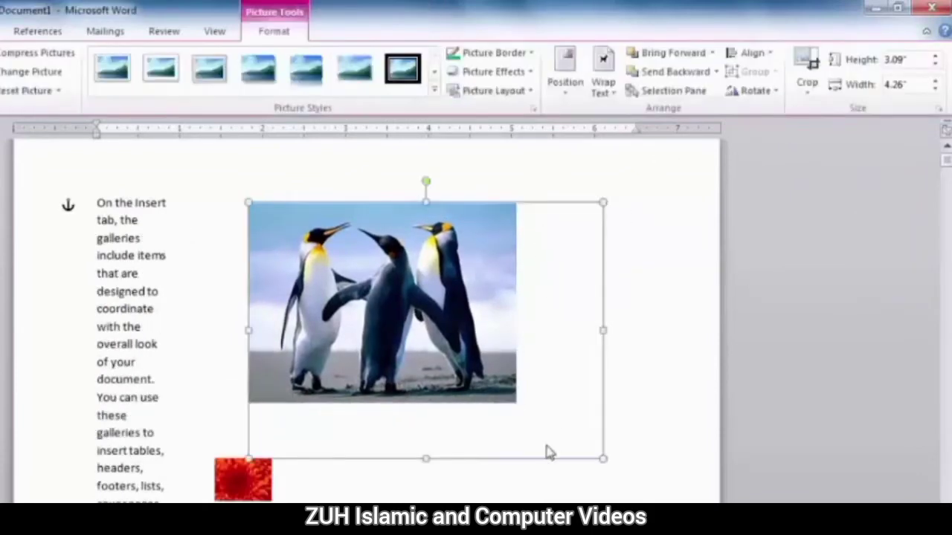
Apply Crop Fill, then Crop Fit so the whole penguin photo sits inside the frame.
{"action": "left_click", "coordinate": [810, 85]}
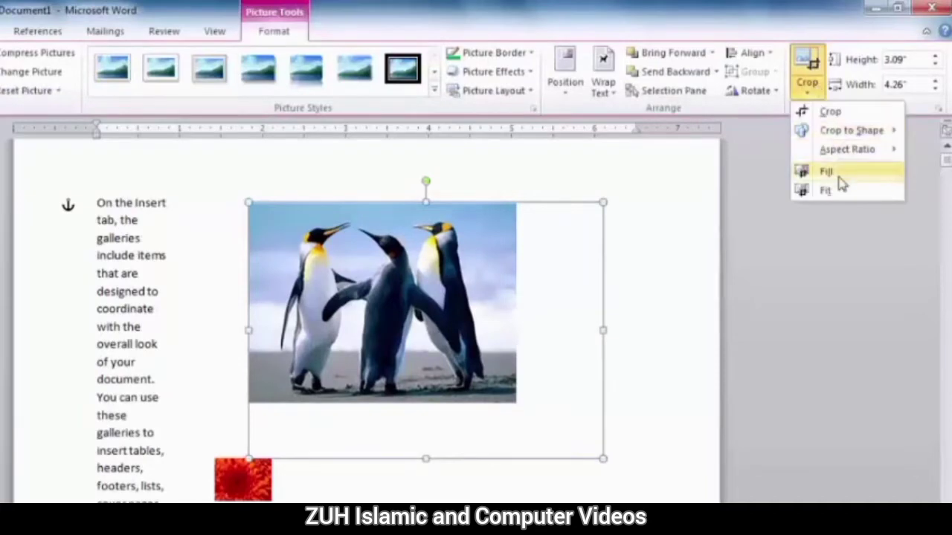
{"action": "left_click", "coordinate": [839, 177]}
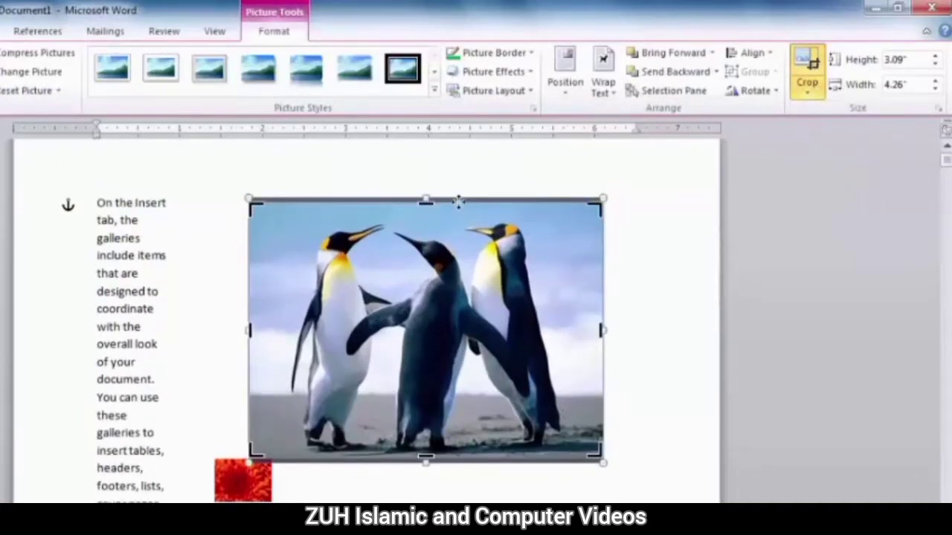
{"action": "left_click", "coordinate": [808, 86]}
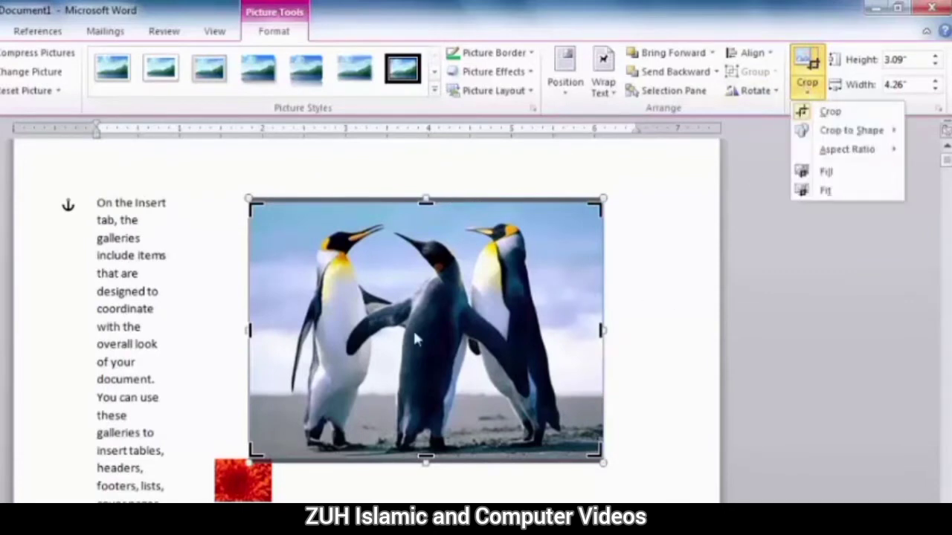
{"action": "left_click", "coordinate": [824, 190]}
{"action": "key", "text": "Escape"}
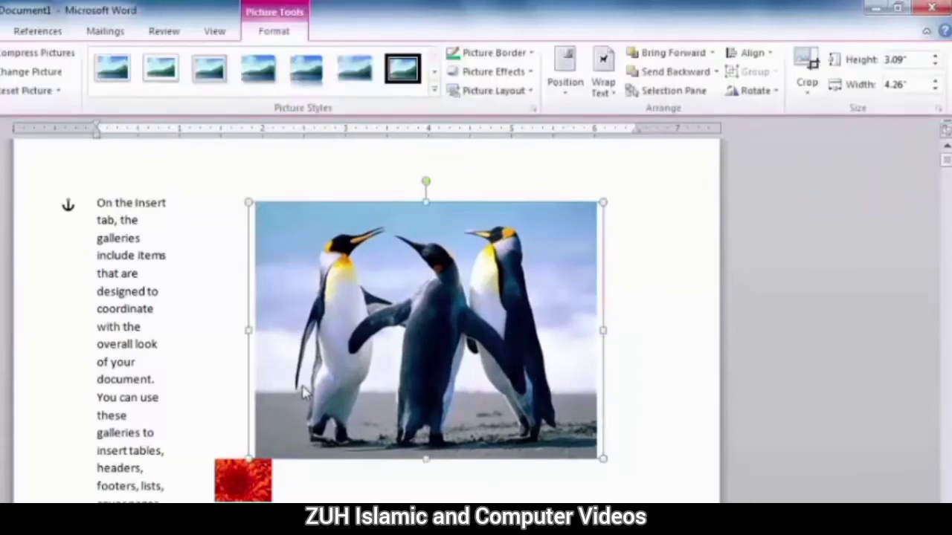
Nudge the penguin picture's height up and its width down with the size spinners.
{"action": "left_click", "coordinate": [935, 58]}
{"action": "left_click", "coordinate": [935, 58]}
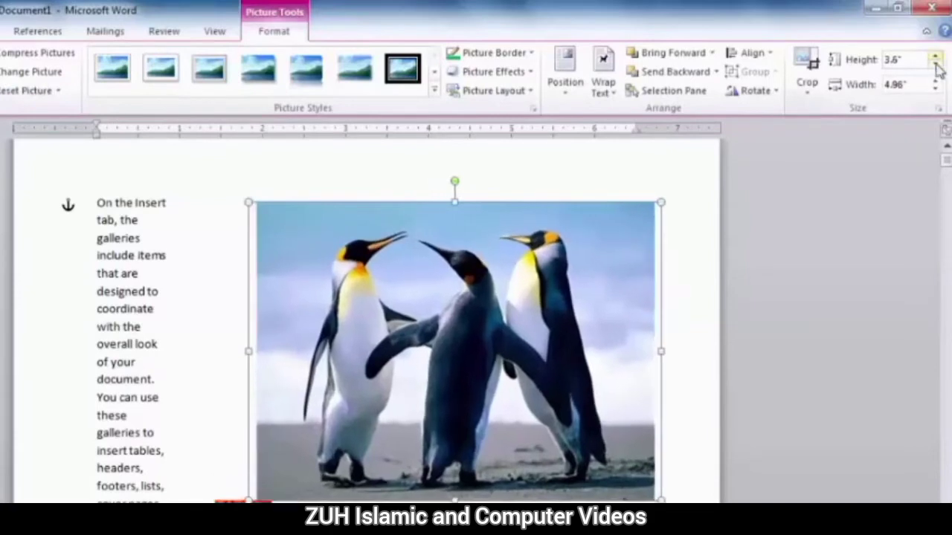
{"action": "left_click", "coordinate": [934, 87]}
{"action": "left_click", "coordinate": [934, 88]}
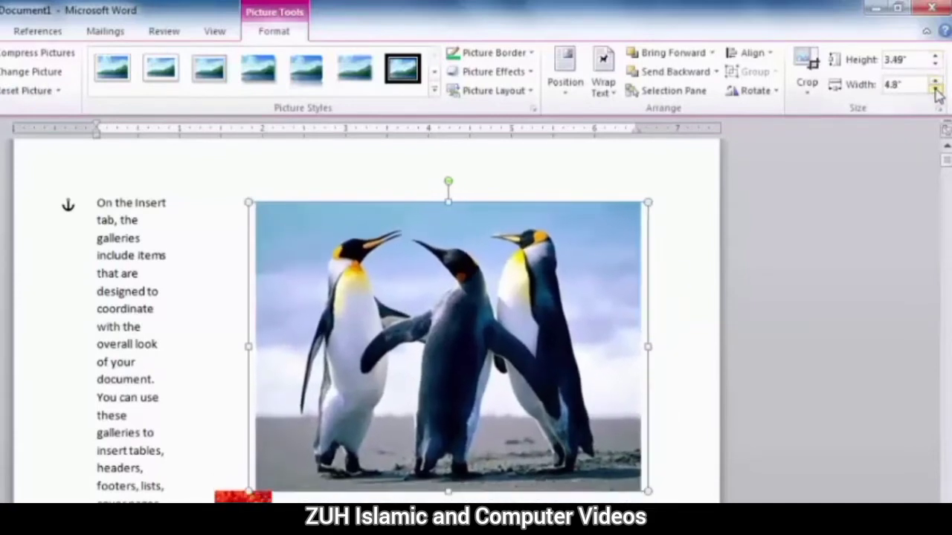
{"action": "left_click", "coordinate": [935, 88]}
{"action": "left_click", "coordinate": [935, 88]}
Unlock the aspect ratio and size the picture to 2" high by 3" wide.
{"action": "left_click", "coordinate": [938, 109]}
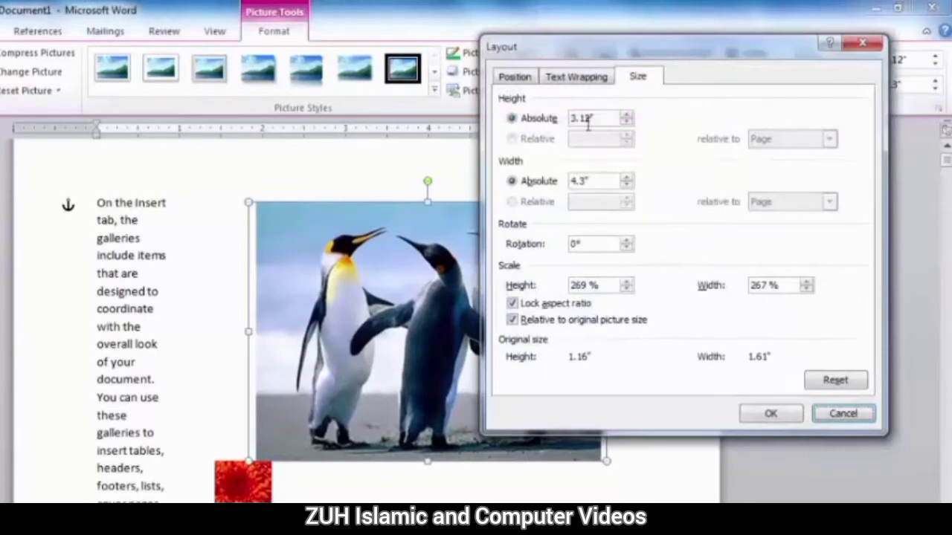
{"action": "double_click", "coordinate": [602, 119]}
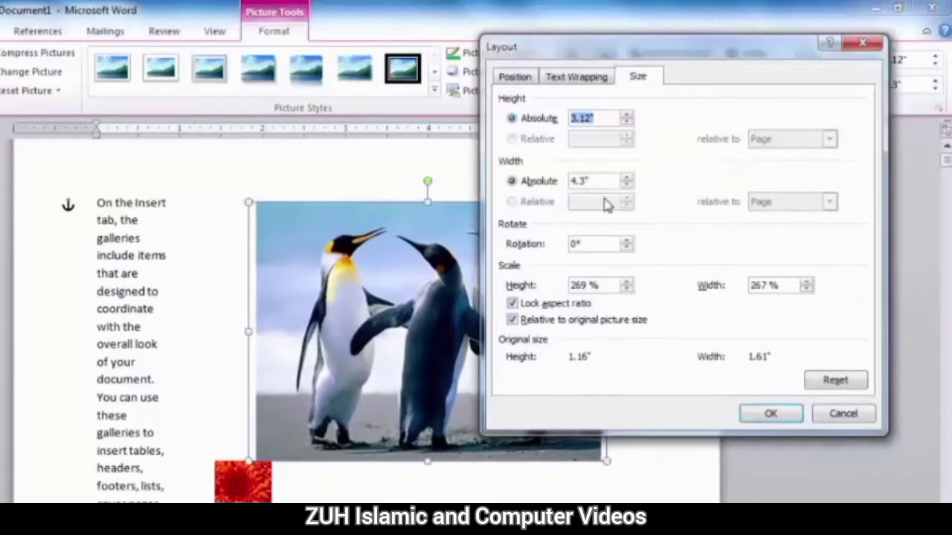
{"action": "type", "text": "2"}
{"action": "double_click", "coordinate": [571, 180]}
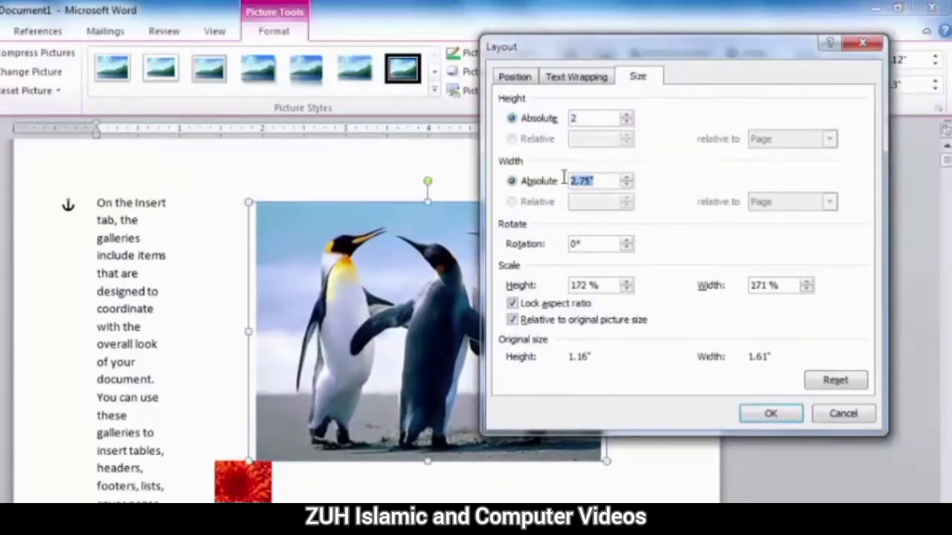
{"action": "type", "text": "3"}
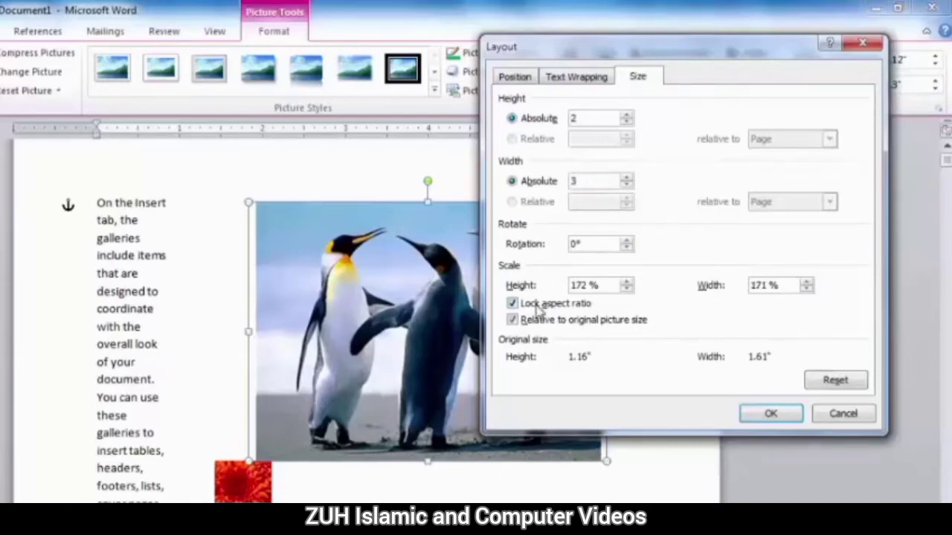
{"action": "left_click", "coordinate": [536, 304]}
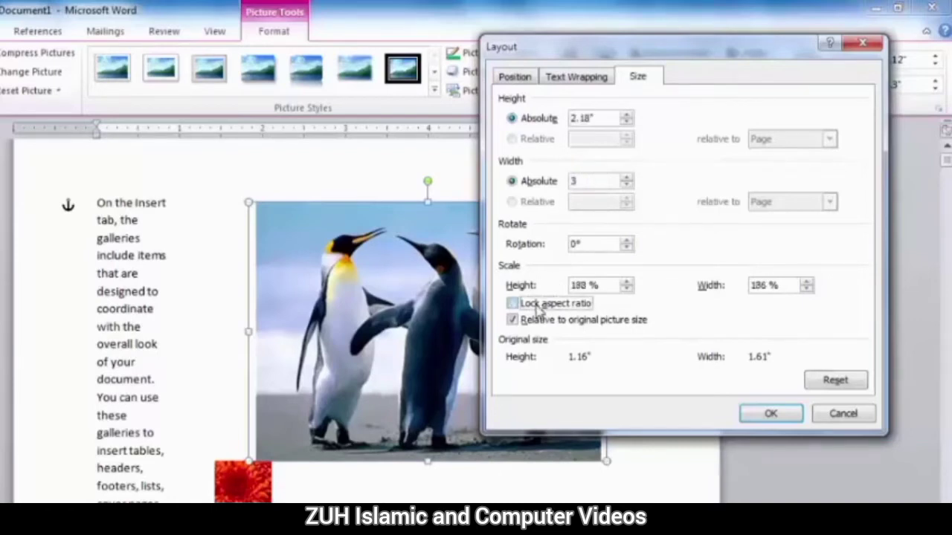
{"action": "double_click", "coordinate": [597, 118]}
{"action": "type", "text": "2"}
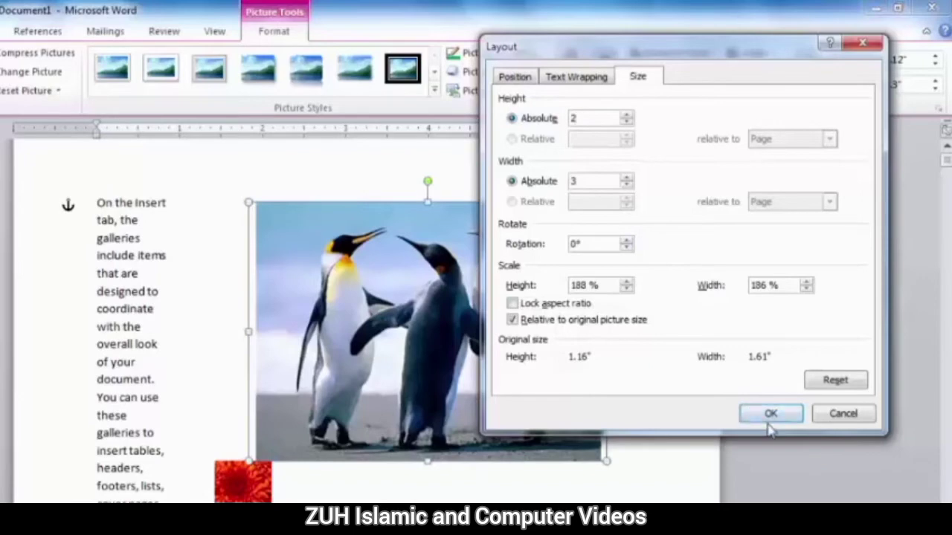
{"action": "left_click", "coordinate": [771, 415]}
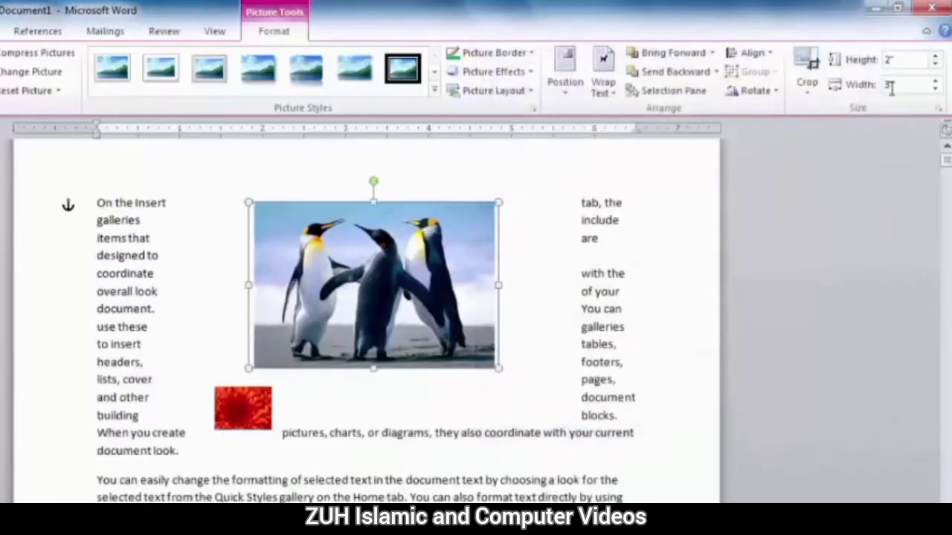
Rotate the picture 10°, undo the rotation, and bring the size settings back up.
{"action": "left_click", "coordinate": [939, 108]}
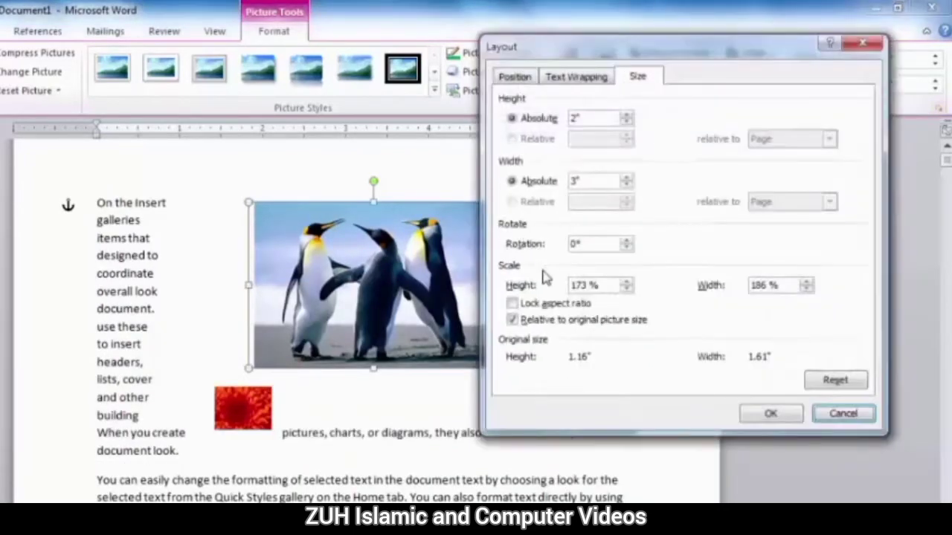
{"action": "left_click", "coordinate": [627, 242]}
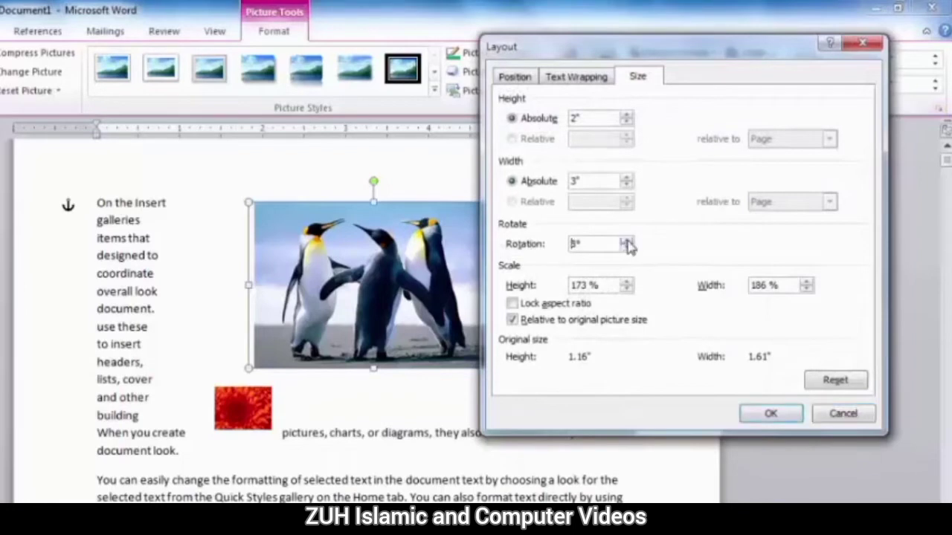
{"action": "left_click", "coordinate": [745, 415]}
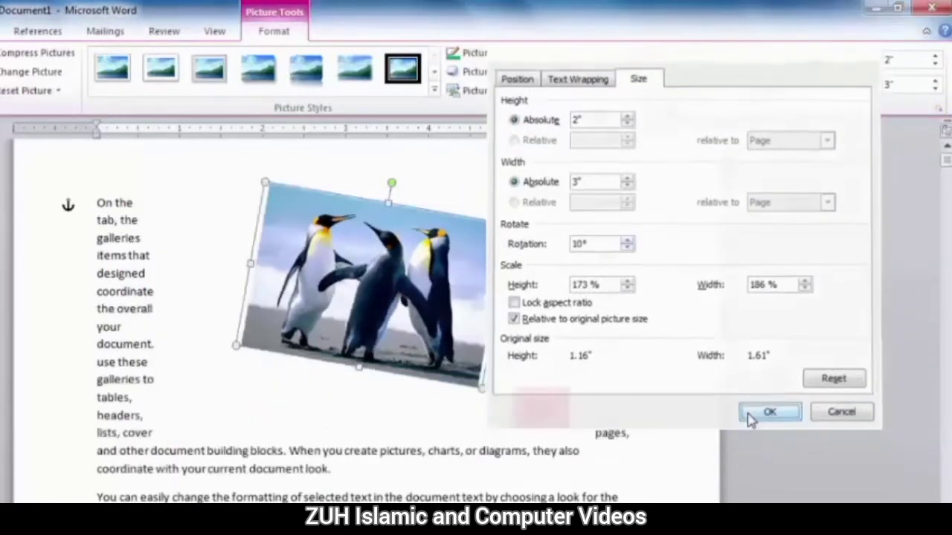
{"action": "key", "text": "ctrl+z"}
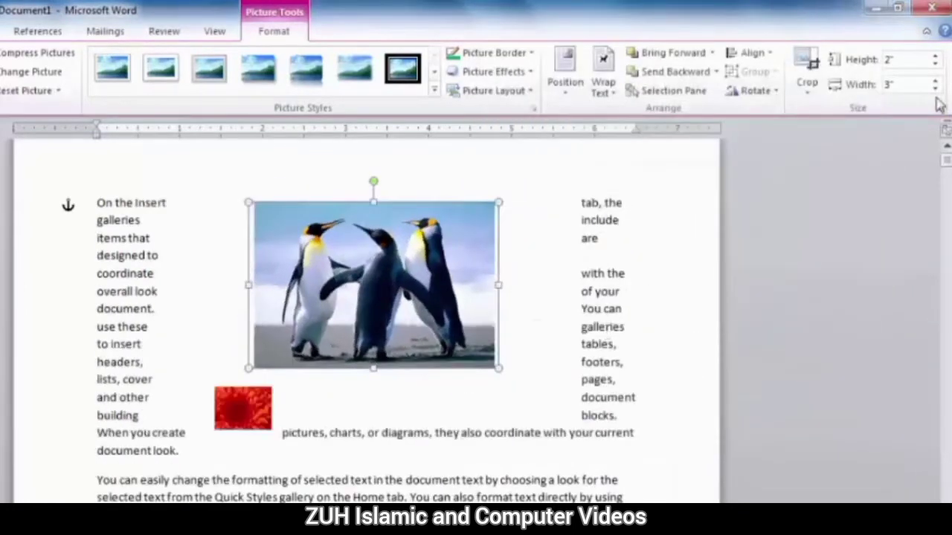
{"action": "left_click", "coordinate": [938, 109]}
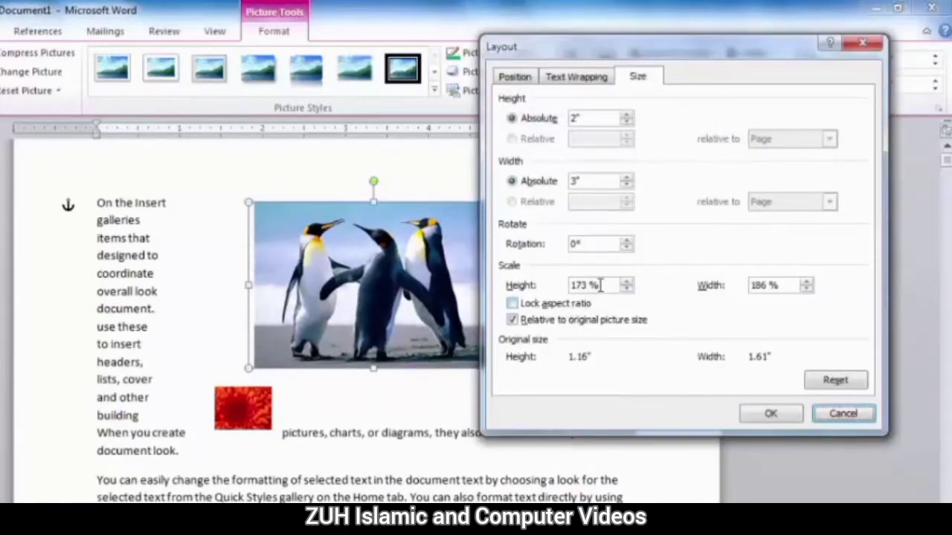
Lock the penguins picture's aspect ratio and set its height scale to 100%.
{"action": "left_click", "coordinate": [565, 311]}
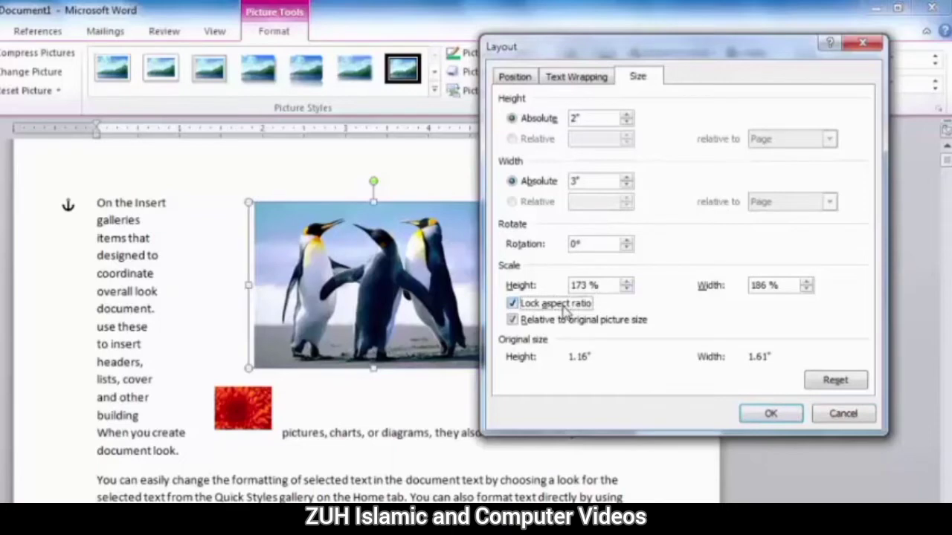
{"action": "left_click", "coordinate": [604, 286]}
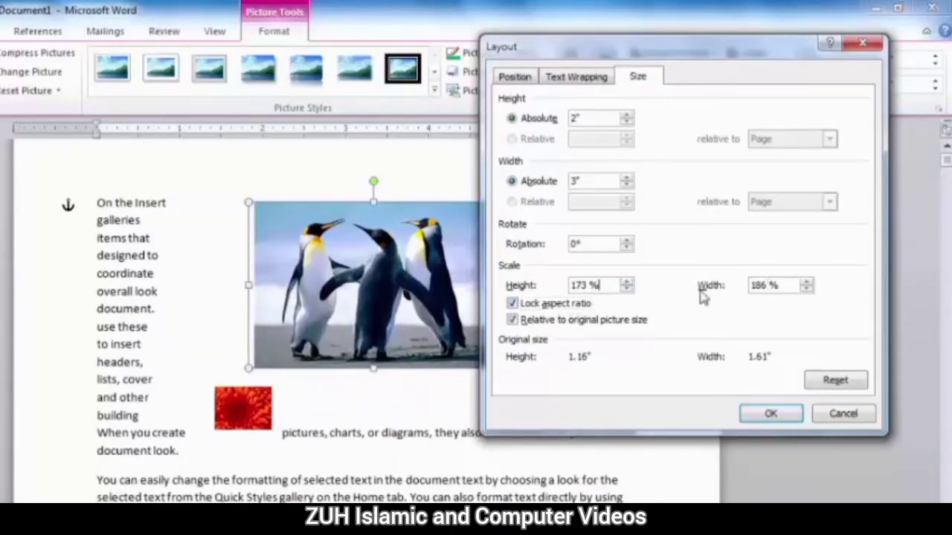
{"action": "left_click_drag", "start_coordinate": [609, 286], "coordinate": [528, 286]}
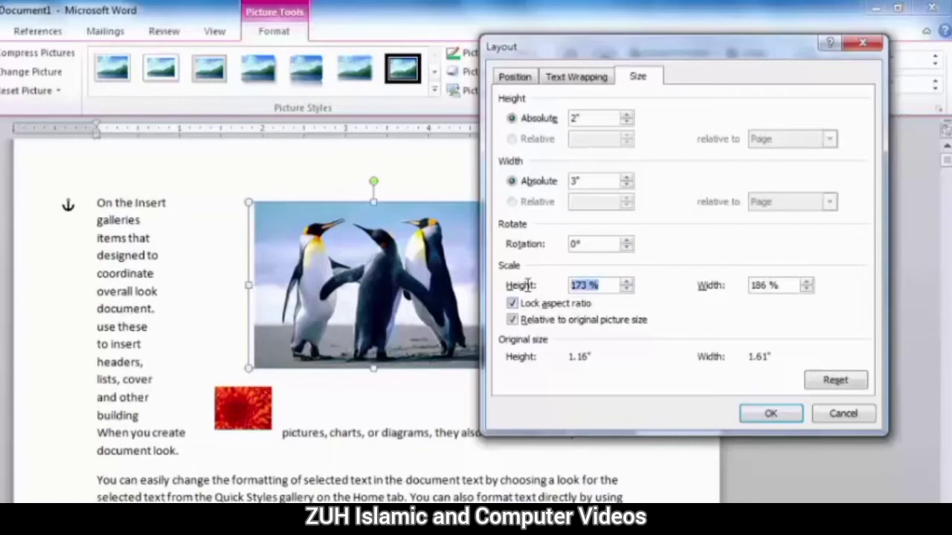
{"action": "type", "text": "100"}
{"action": "left_click", "coordinate": [758, 415]}
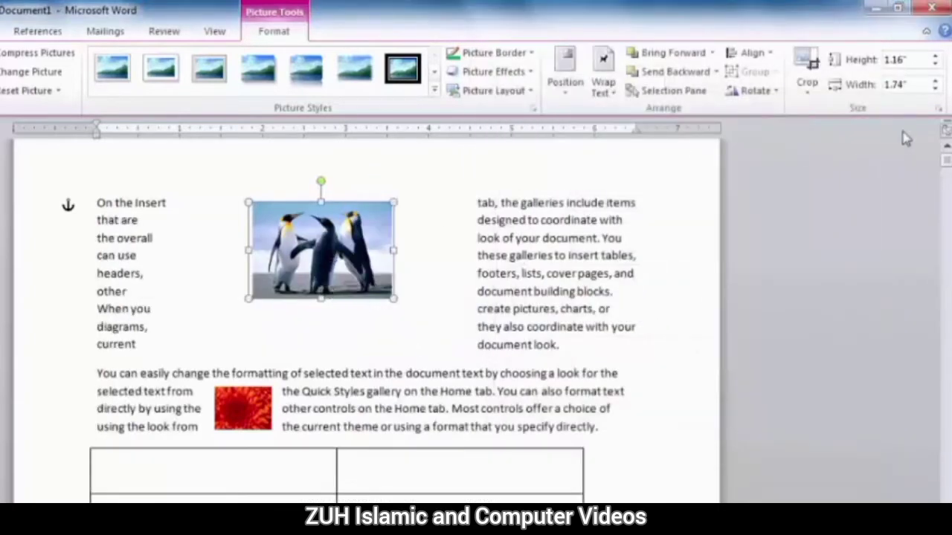
Turn off Relative to original picture size and set the height scale to 20%.
{"action": "left_click", "coordinate": [938, 109]}
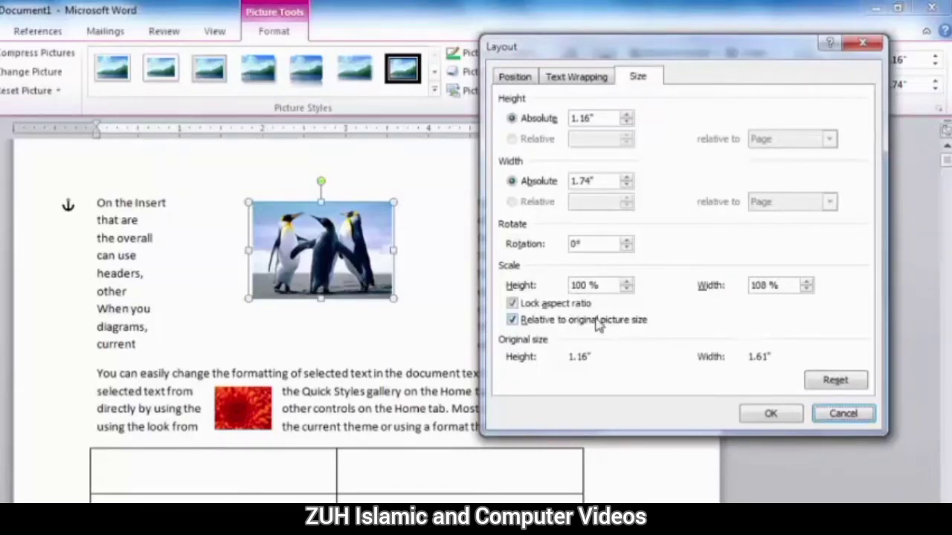
{"action": "left_click", "coordinate": [598, 320]}
{"action": "left_click", "coordinate": [770, 414]}
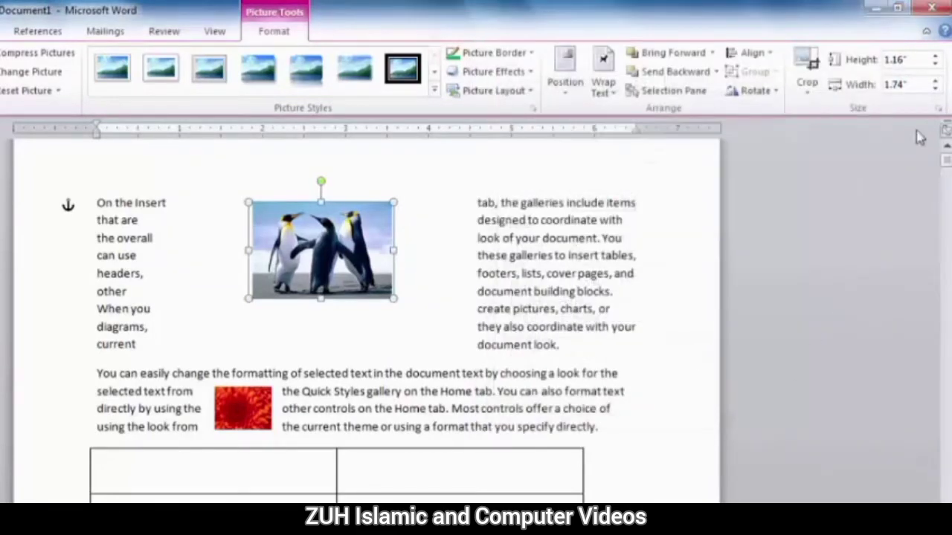
{"action": "left_click", "coordinate": [939, 108]}
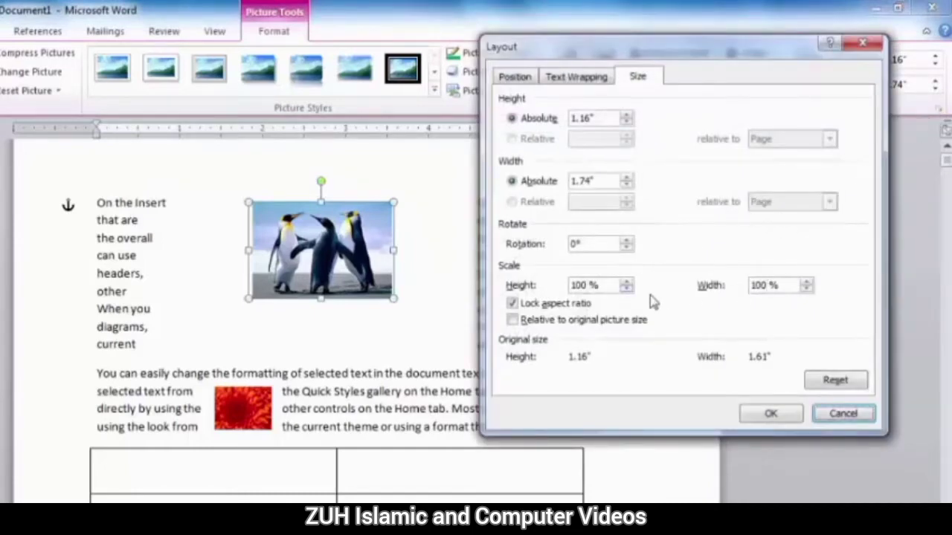
{"action": "left_click_drag", "start_coordinate": [616, 284], "coordinate": [534, 281]}
{"action": "type", "text": "20"}
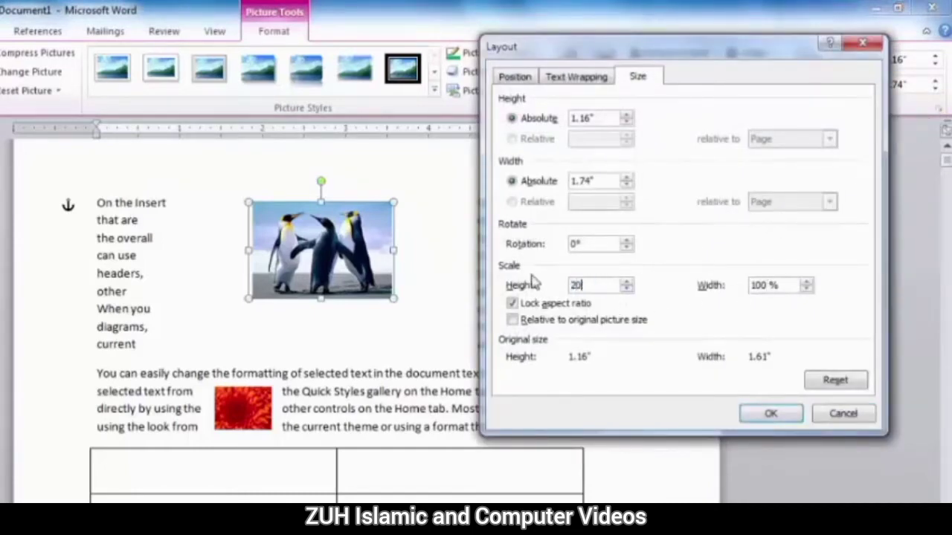
{"action": "left_click", "coordinate": [777, 414]}
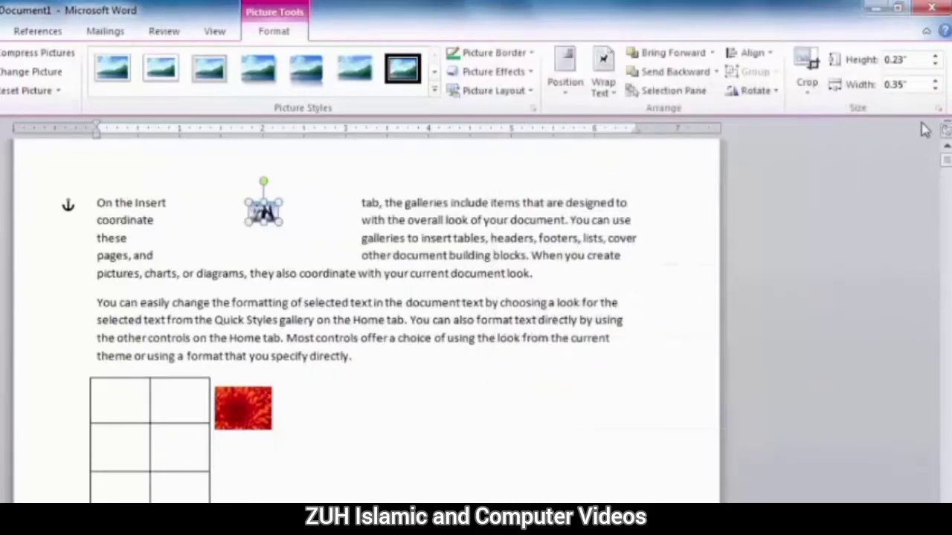
Re-enable Relative to original picture size and restore the height scale to 100%.
{"action": "left_click", "coordinate": [938, 108]}
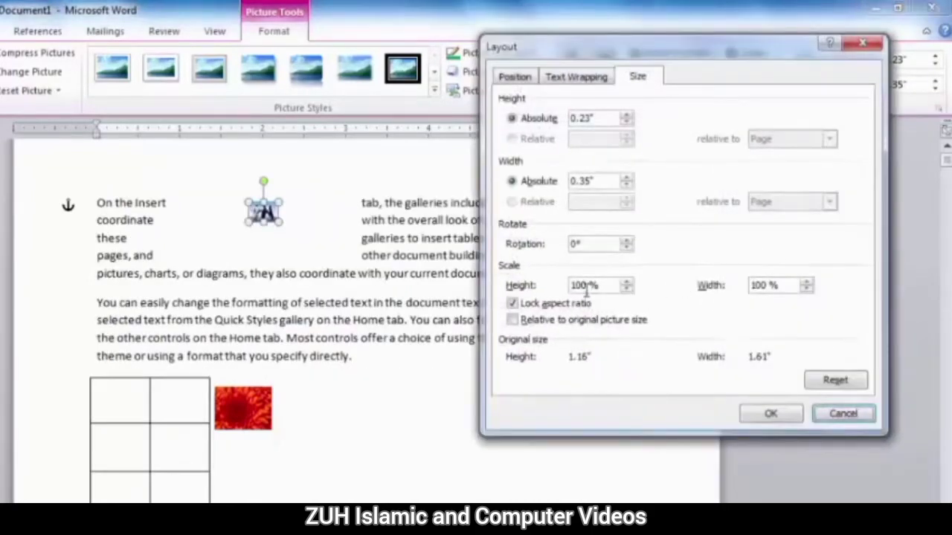
{"action": "left_click", "coordinate": [591, 325]}
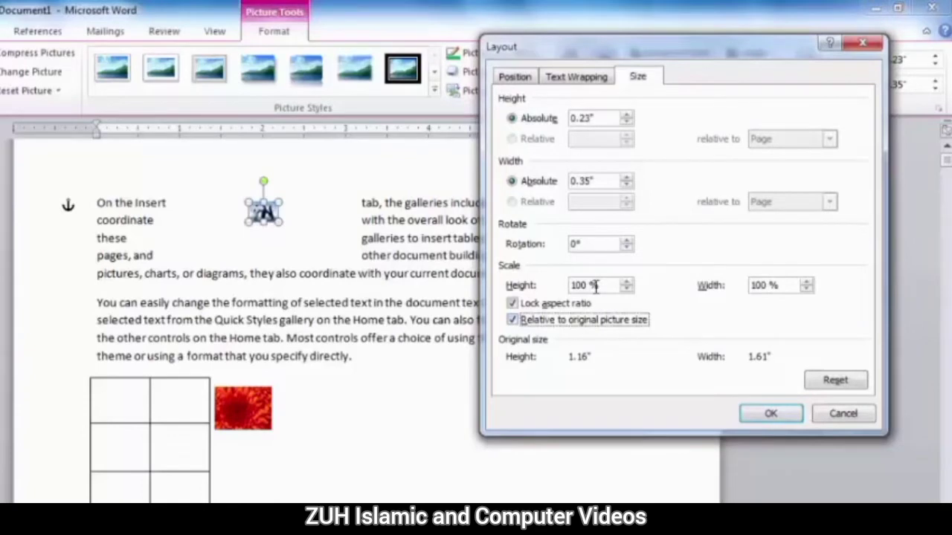
{"action": "left_click", "coordinate": [766, 421]}
{"action": "left_click", "coordinate": [938, 109]}
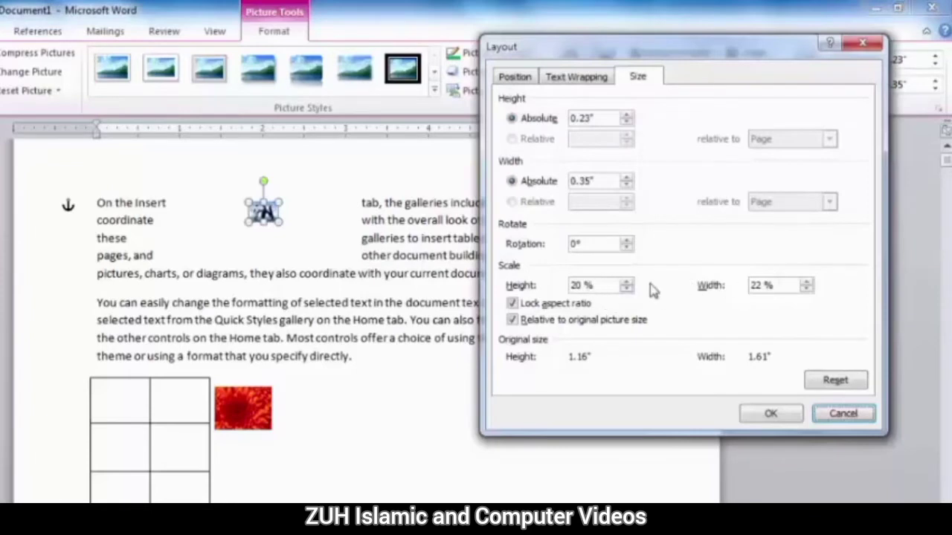
{"action": "left_click_drag", "start_coordinate": [598, 287], "coordinate": [530, 290]}
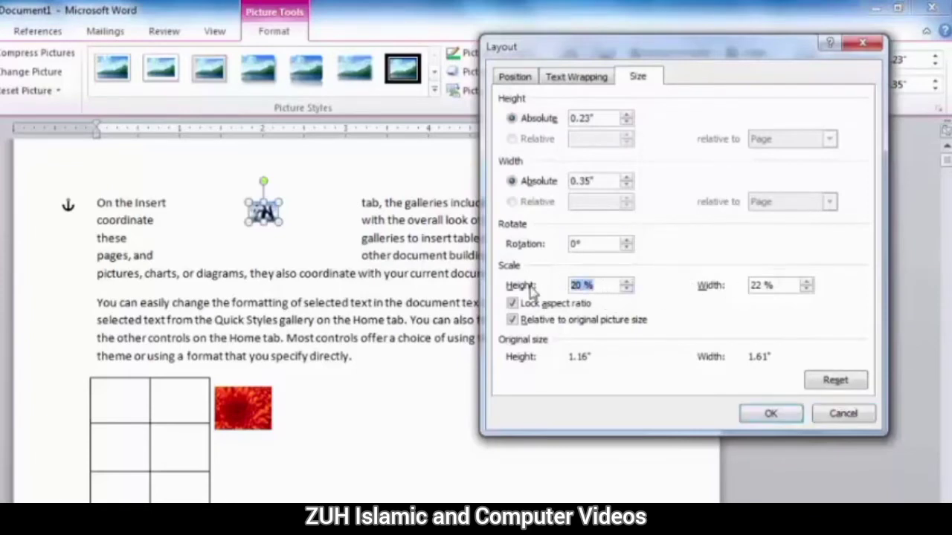
{"action": "type", "text": "100"}
{"action": "left_click", "coordinate": [765, 414]}
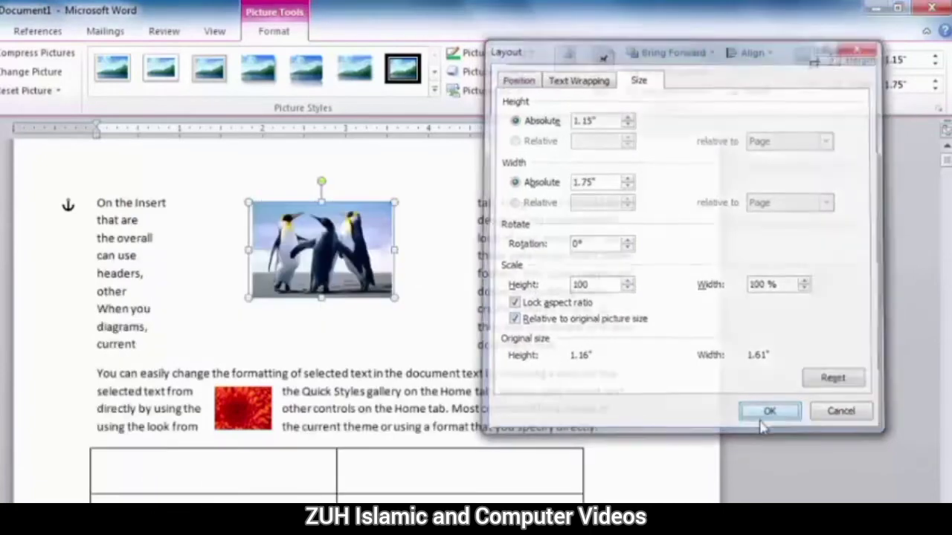
{"action": "left_click", "coordinate": [938, 108]}
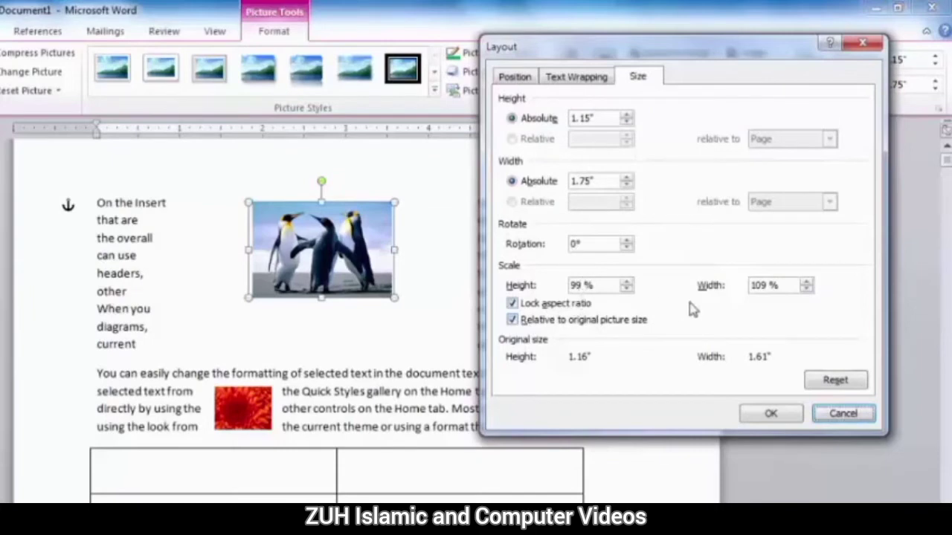
{"action": "left_click", "coordinate": [843, 413]}
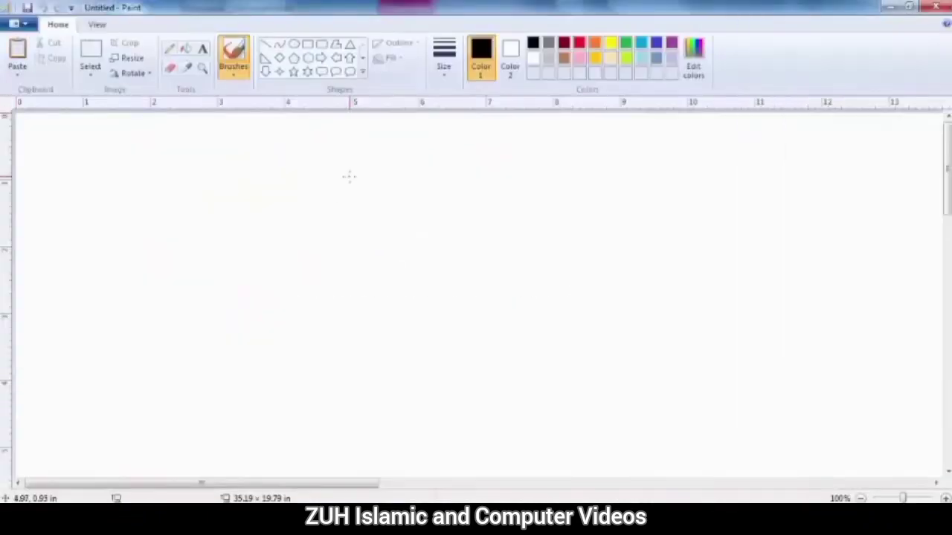
Paste the D (10) tree photo onto the Paint canvas.
{"action": "scroll", "coordinate": [348, 176], "scroll_direction": "down", "scroll_amount": 3, "text": "ctrl"}
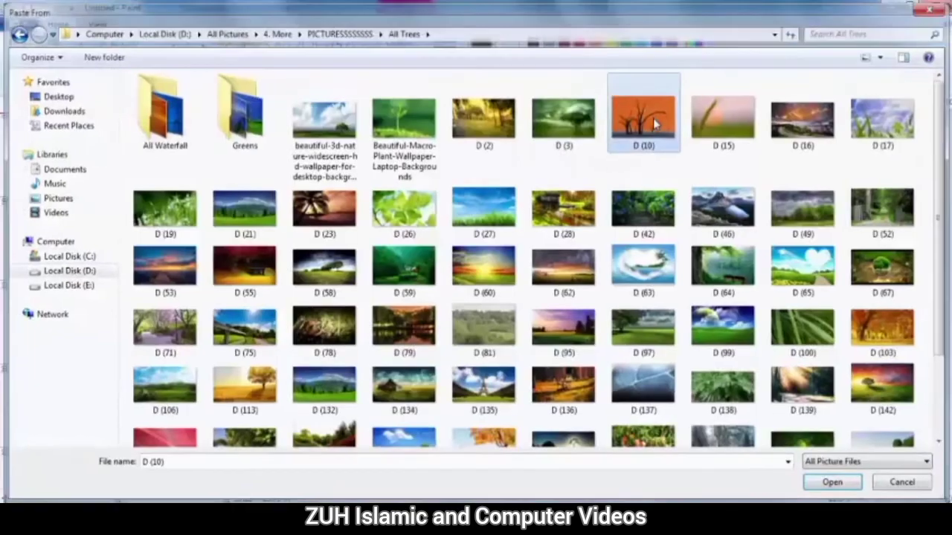
{"action": "double_click", "coordinate": [655, 125]}
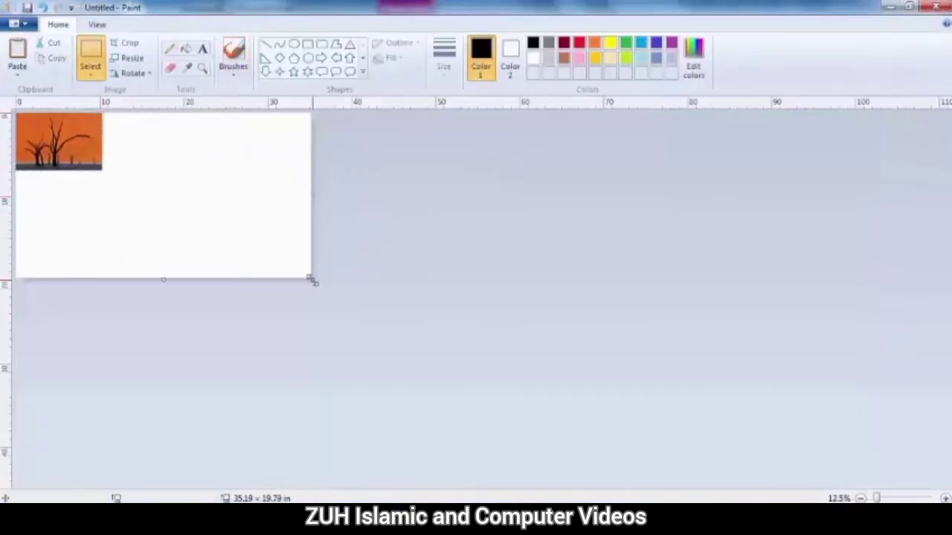
{"action": "scroll", "coordinate": [201, 213], "scroll_direction": "up", "scroll_amount": 1, "text": "ctrl"}
{"action": "scroll", "coordinate": [201, 213], "scroll_direction": "up", "scroll_amount": 2, "text": "ctrl"}
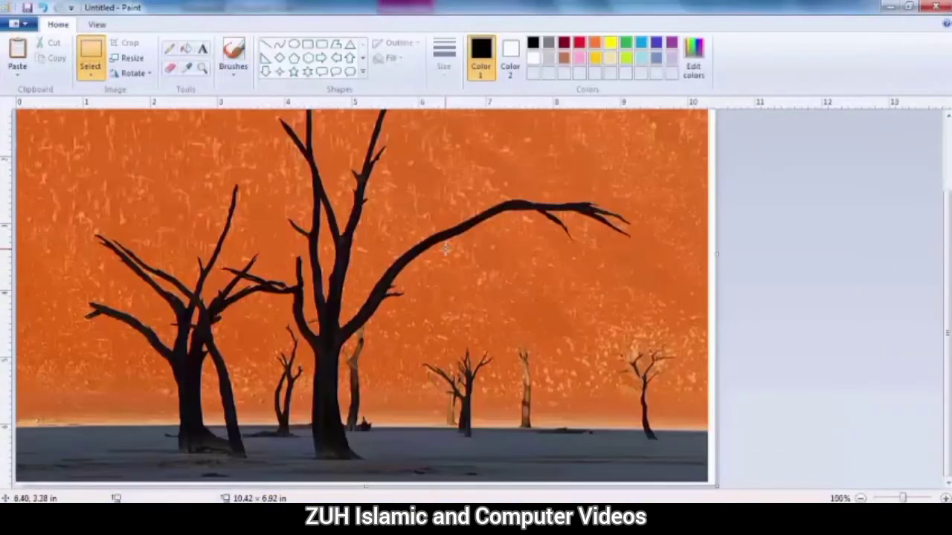
Shrink the tree photo to 50% with Resize.
{"action": "left_click", "coordinate": [128, 57]}
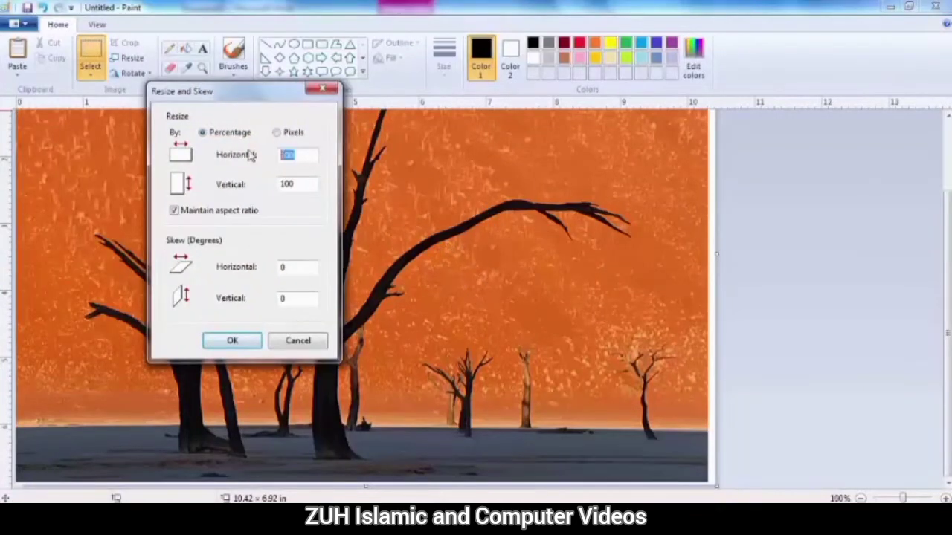
{"action": "type", "text": "50"}
{"action": "left_click", "coordinate": [232, 341]}
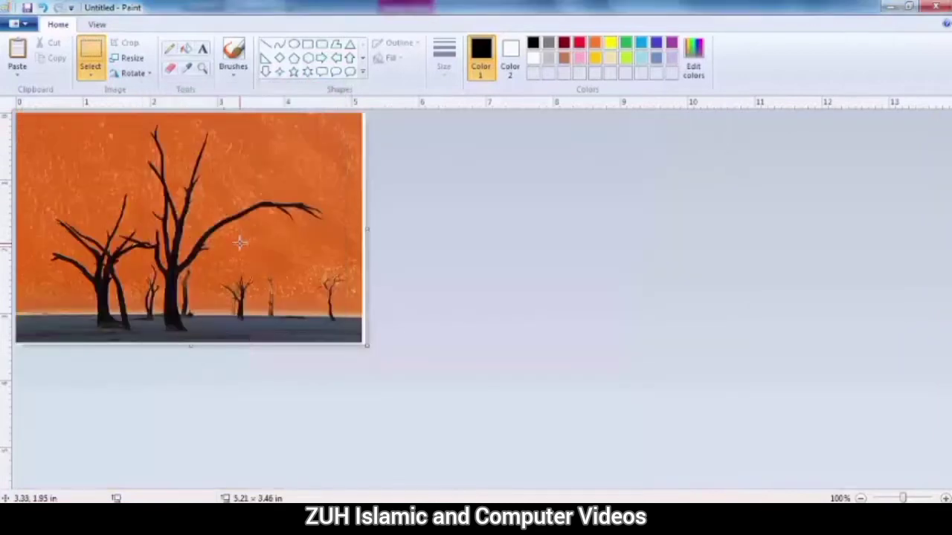
Enter 20% as the horizontal percentage for another resize.
{"action": "left_click", "coordinate": [128, 58]}
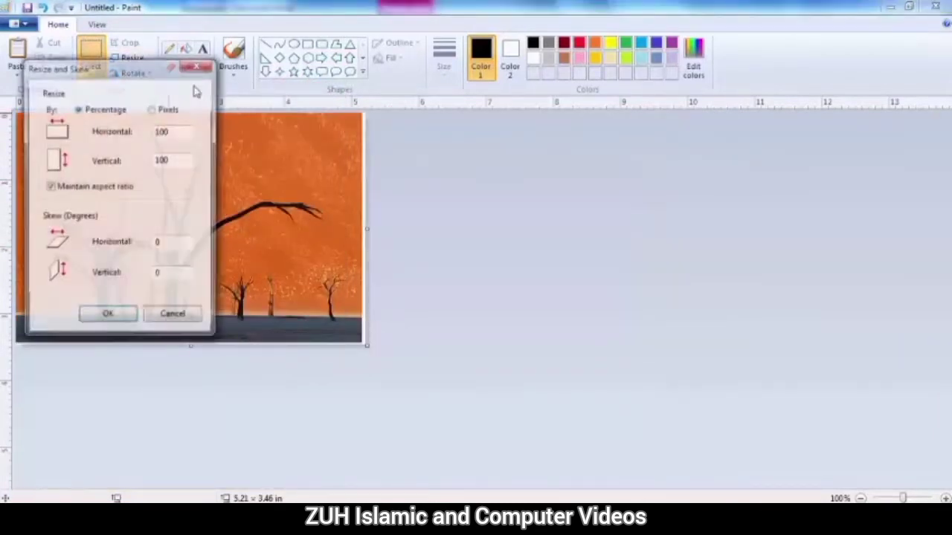
{"action": "left_click_drag", "start_coordinate": [156, 68], "coordinate": [336, 89]}
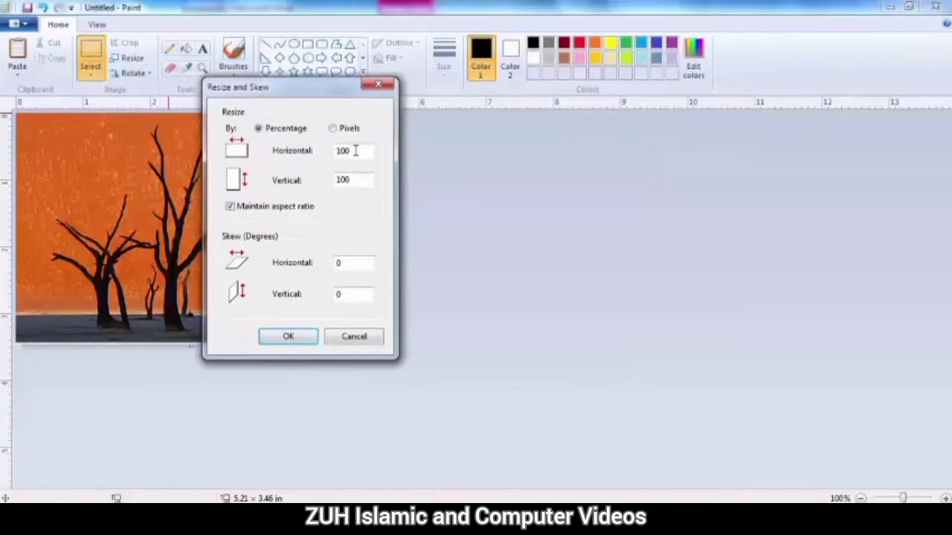
{"action": "left_click_drag", "start_coordinate": [356, 150], "coordinate": [338, 151]}
{"action": "type", "text": "20"}
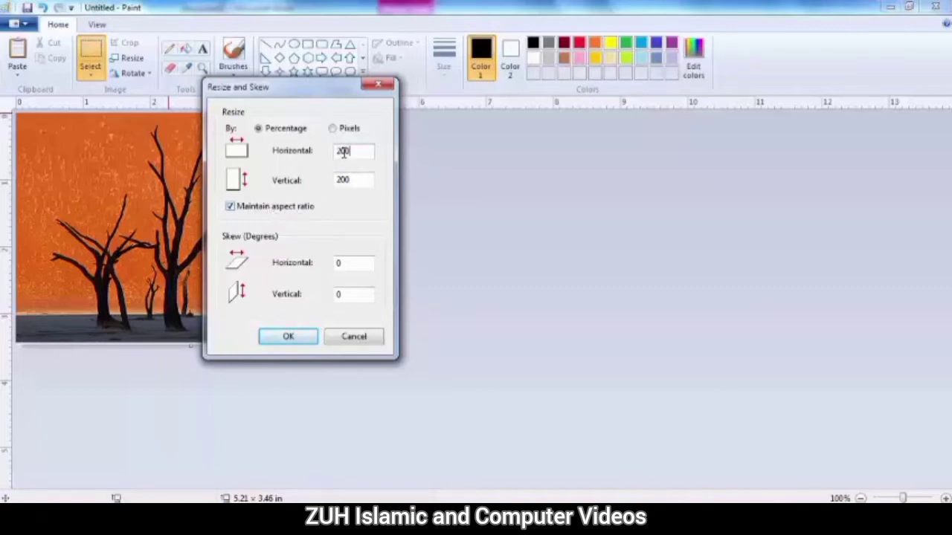
Cancel Paint's Resize and Skew dialog so the desert photo keeps its size.
{"action": "left_click", "coordinate": [353, 337]}
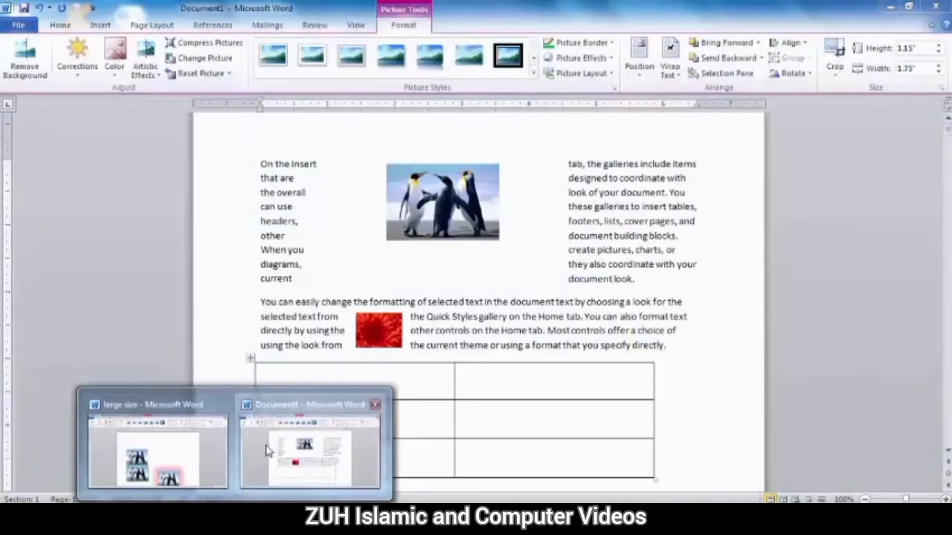
In the penguin picture's Size settings, unlock the aspect ratio and reset the scale to 100%.
{"action": "left_click", "coordinate": [268, 450]}
{"action": "left_click", "coordinate": [939, 87]}
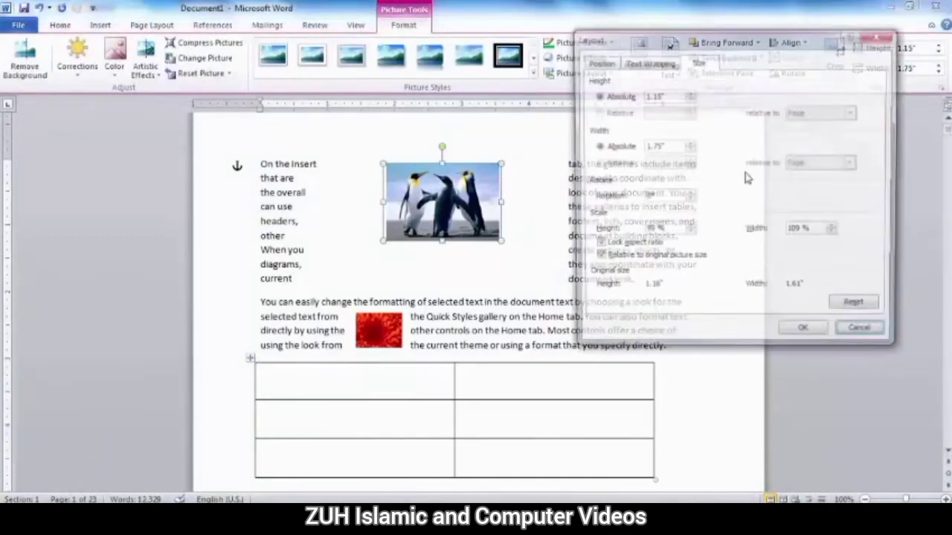
{"action": "left_click", "coordinate": [618, 247]}
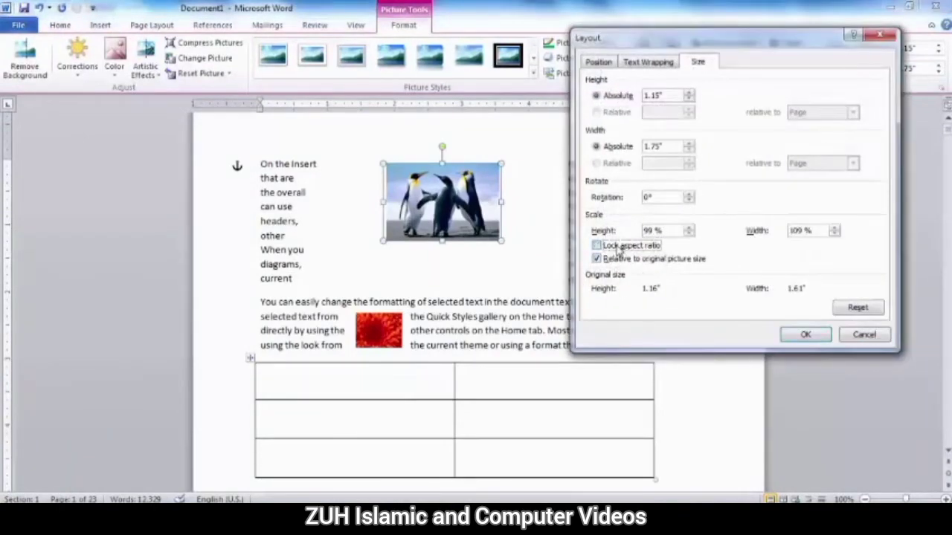
{"action": "left_click", "coordinate": [654, 231]}
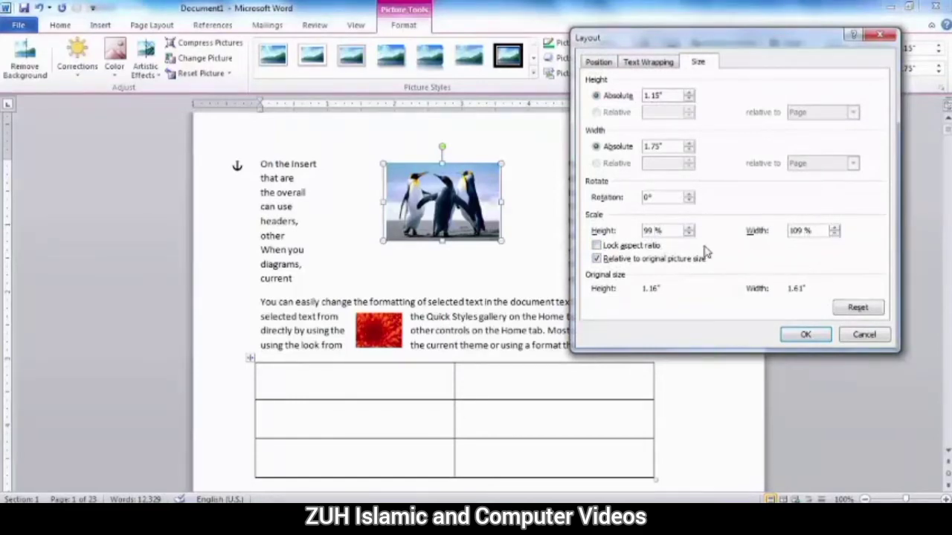
{"action": "left_click", "coordinate": [631, 262]}
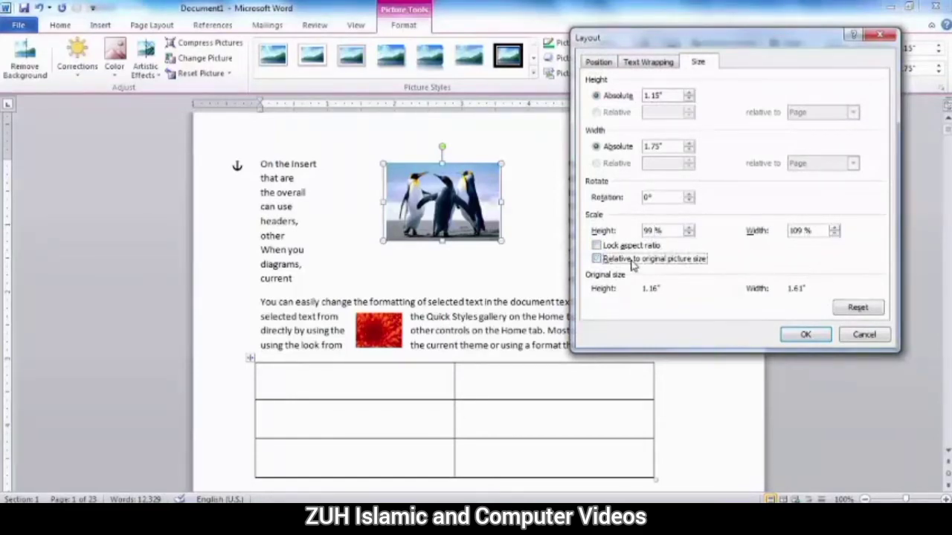
{"action": "left_click", "coordinate": [631, 264]}
{"action": "left_click", "coordinate": [863, 310]}
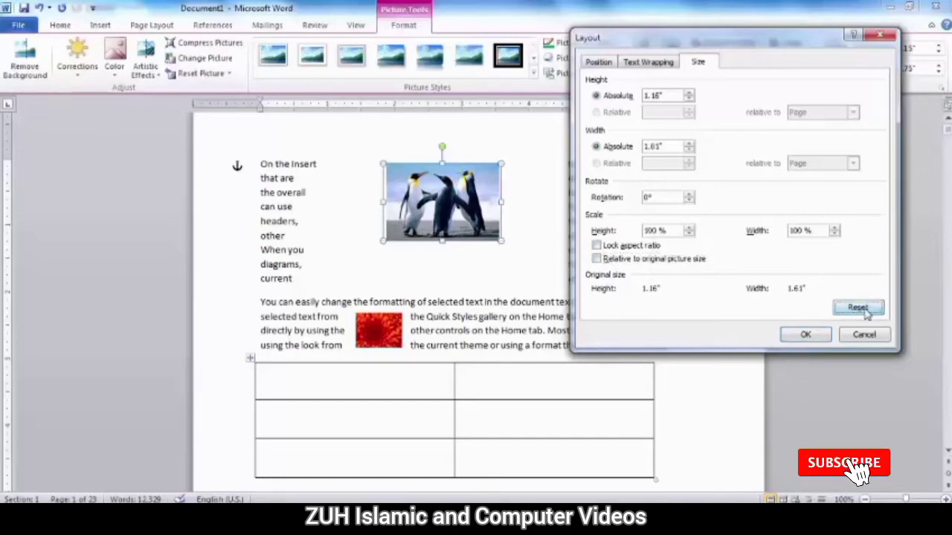
{"action": "left_click", "coordinate": [804, 336]}
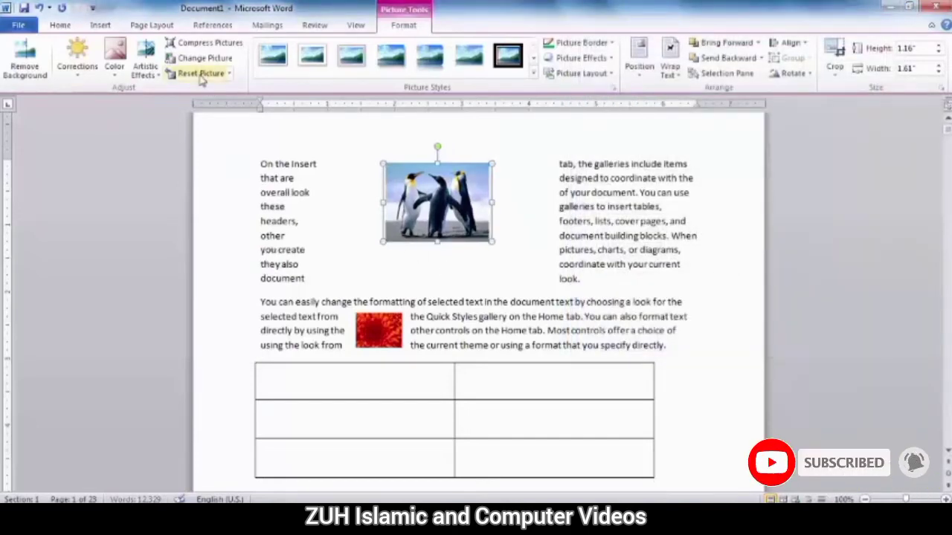
Reset the penguin picture and size, then enlarge it to about 3.02" by 3.71".
{"action": "left_click", "coordinate": [229, 73]}
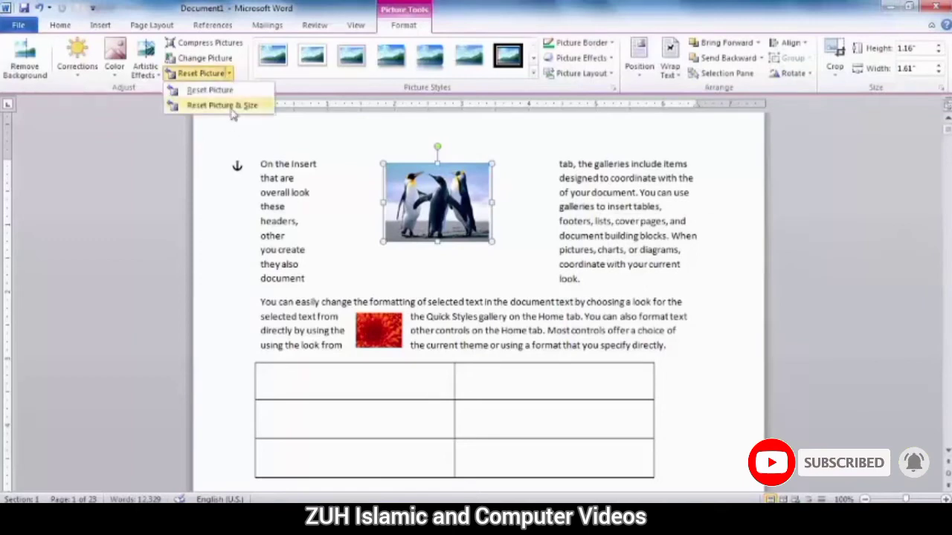
{"action": "left_click", "coordinate": [223, 106]}
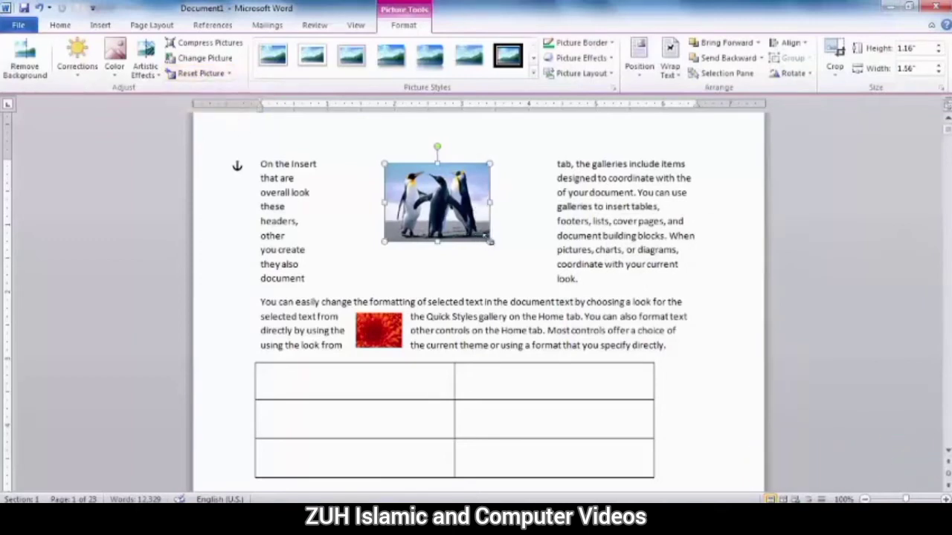
{"action": "left_click_drag", "start_coordinate": [489, 241], "coordinate": [589, 360]}
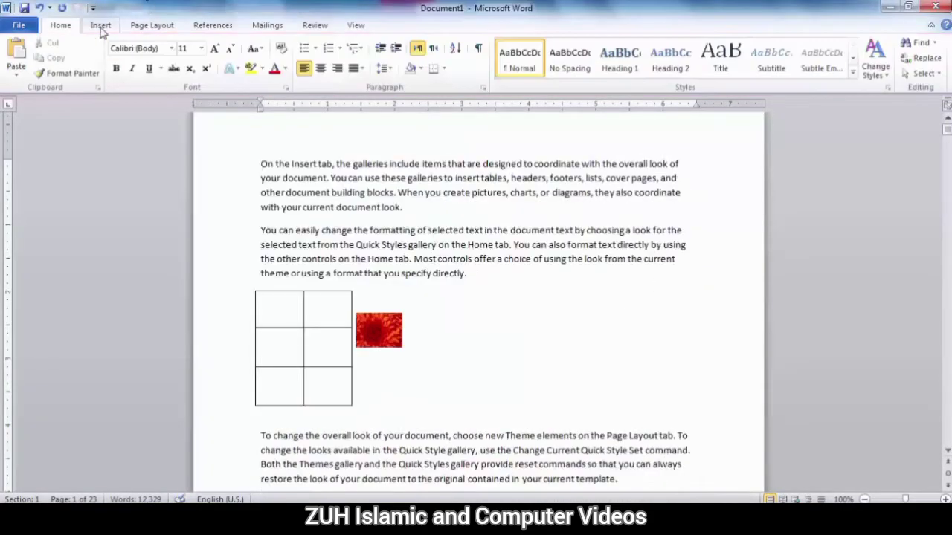
Search Clip Art for 'car' and insert the green cartoon car.
{"action": "left_click", "coordinate": [100, 25]}
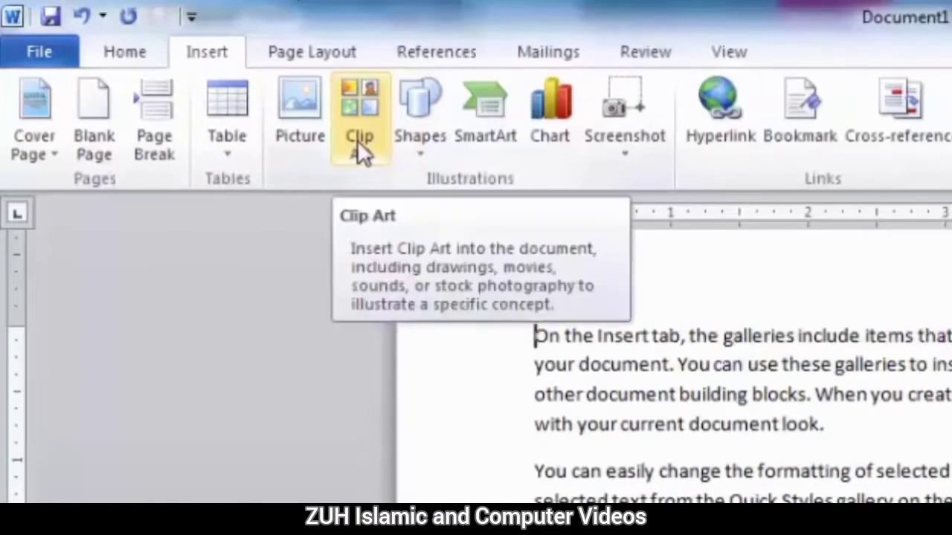
{"action": "left_click", "coordinate": [357, 140]}
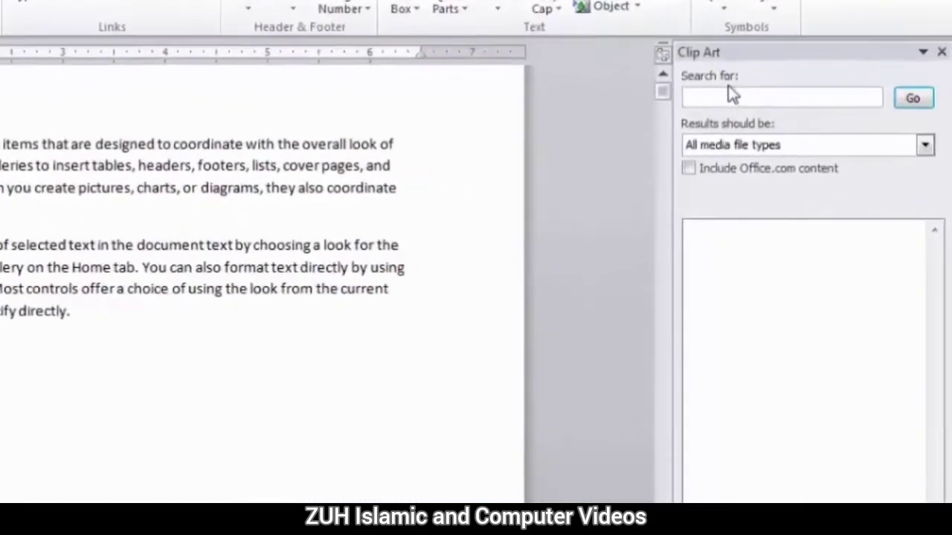
{"action": "left_click", "coordinate": [792, 128]}
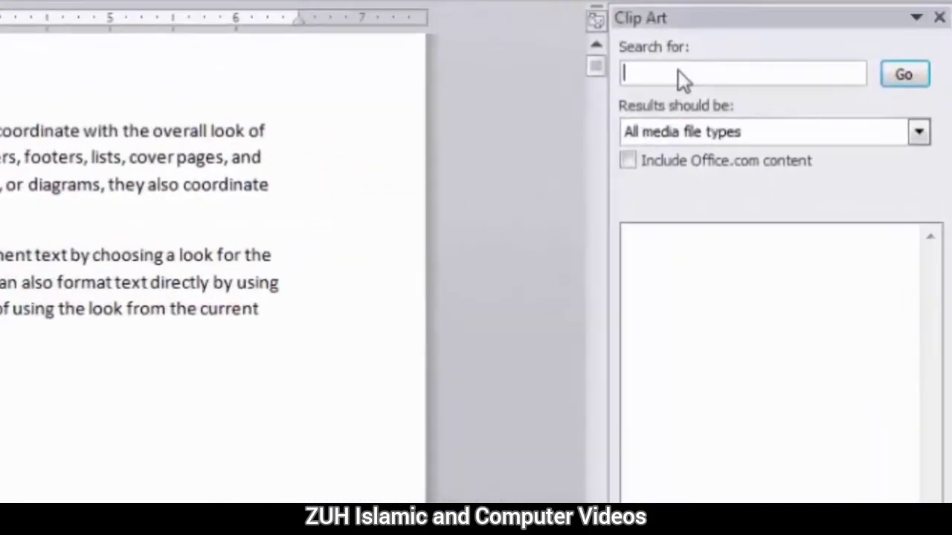
{"action": "type", "text": "car"}
{"action": "left_click", "coordinate": [903, 82]}
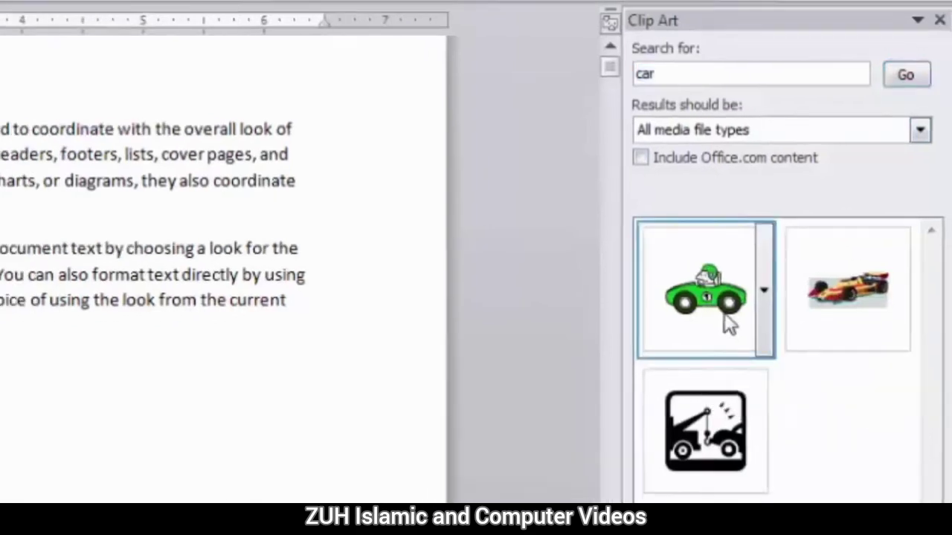
{"action": "left_click", "coordinate": [712, 316]}
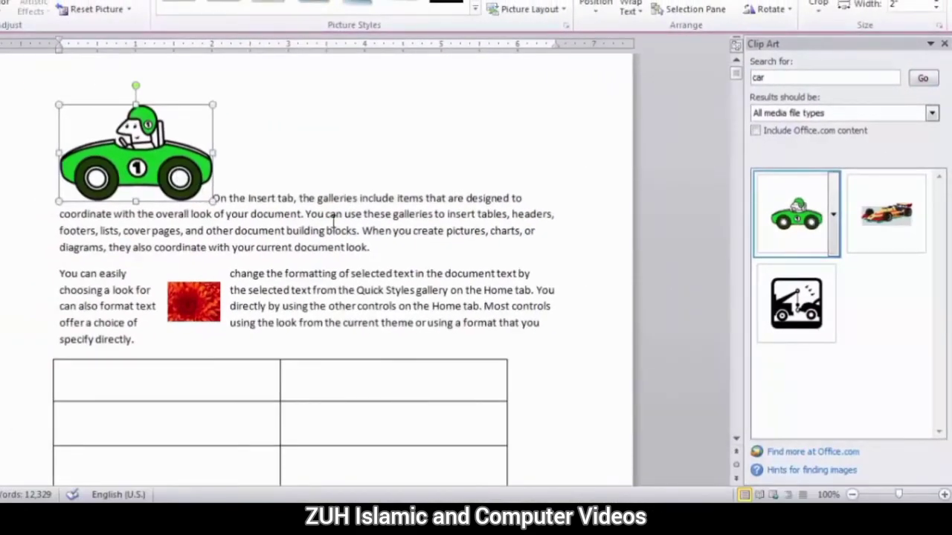
{"action": "left_click", "coordinate": [344, 217]}
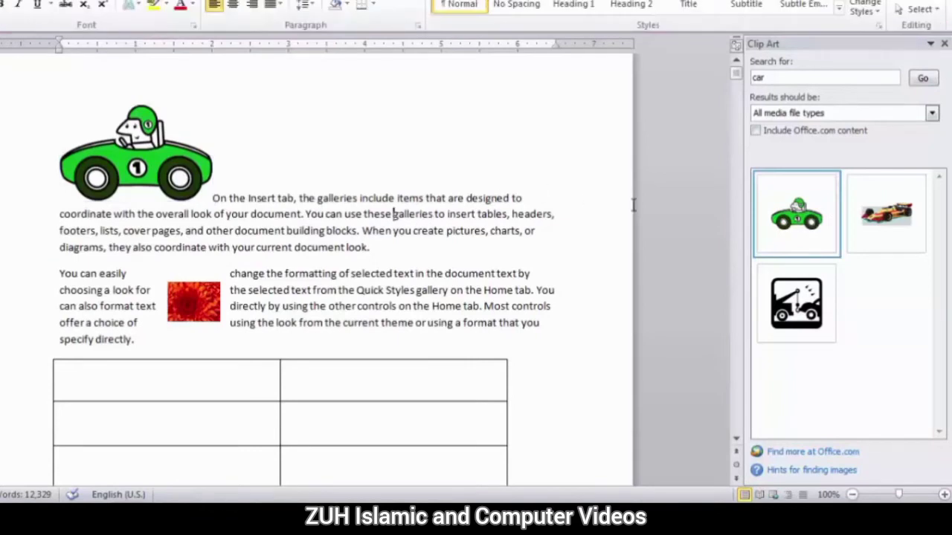
{"action": "mouse_move", "coordinate": [885, 213]}
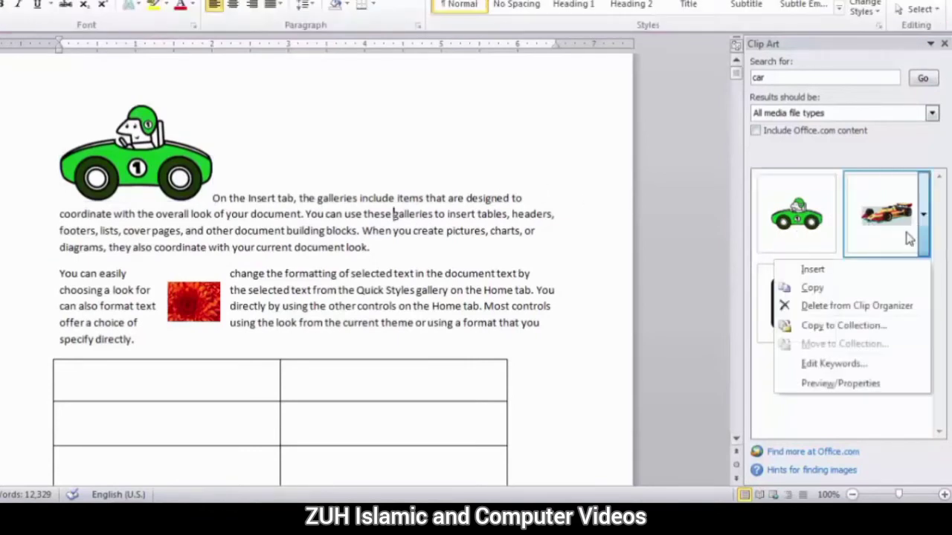
Insert the race-car clip art and paste a second copy of it.
{"action": "left_click", "coordinate": [810, 269]}
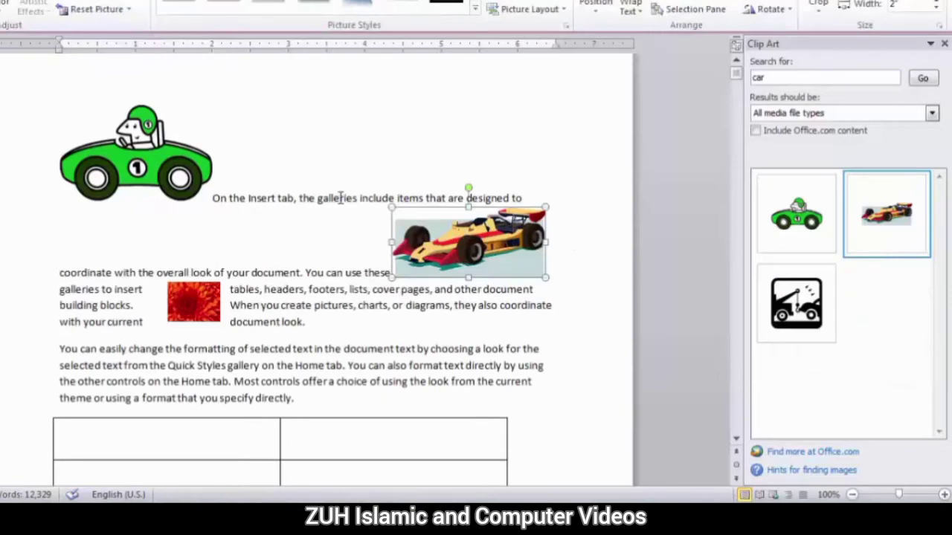
{"action": "left_click", "coordinate": [340, 197]}
{"action": "left_click", "coordinate": [922, 215]}
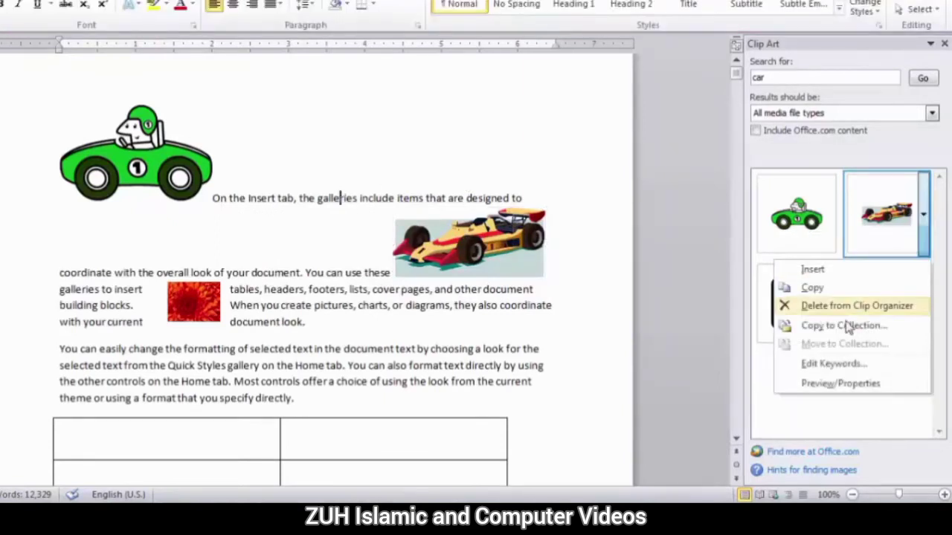
{"action": "left_click", "coordinate": [829, 288]}
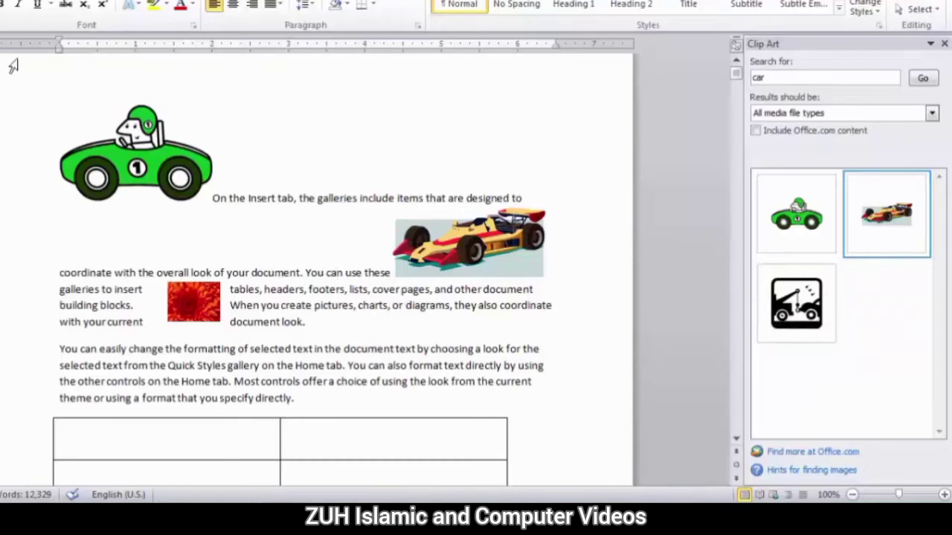
{"action": "key", "text": "ctrl+v"}
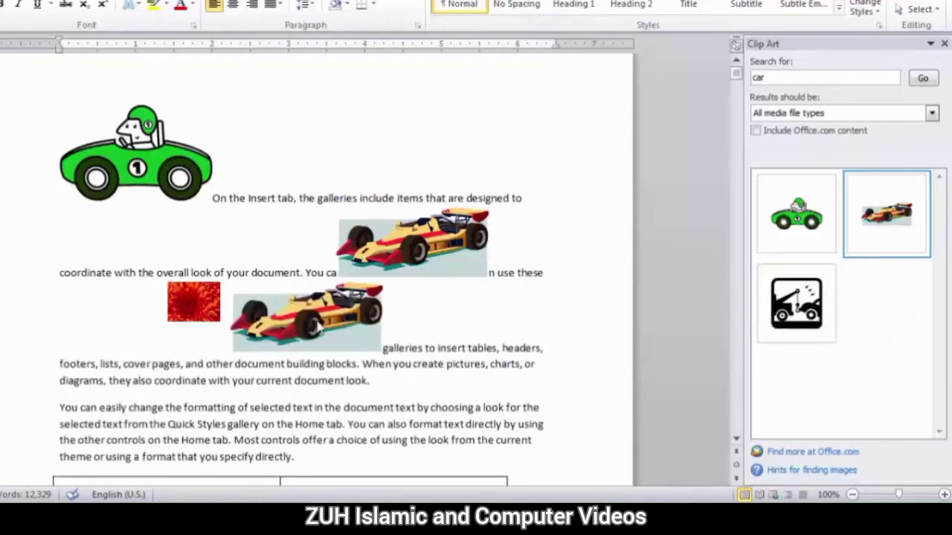
{"action": "left_click", "coordinate": [459, 337]}
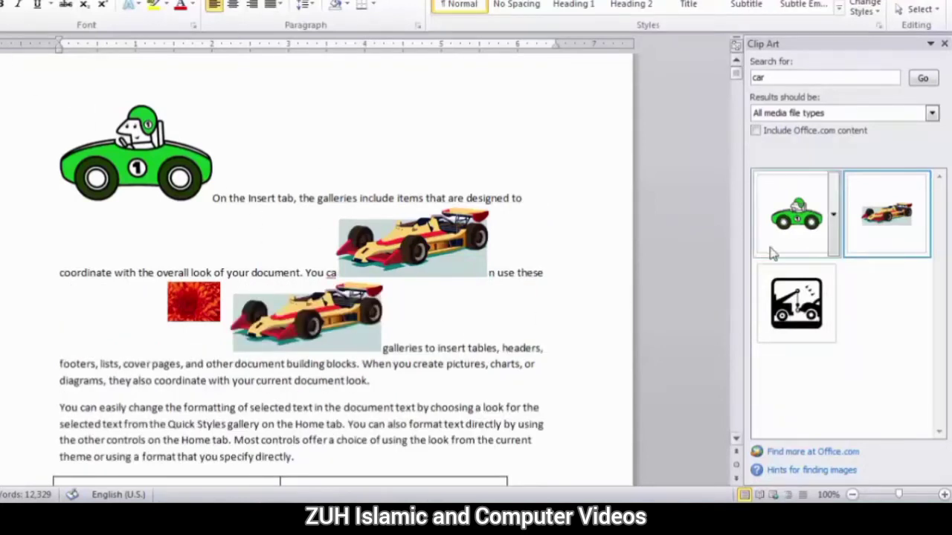
{"action": "left_click", "coordinate": [769, 80]}
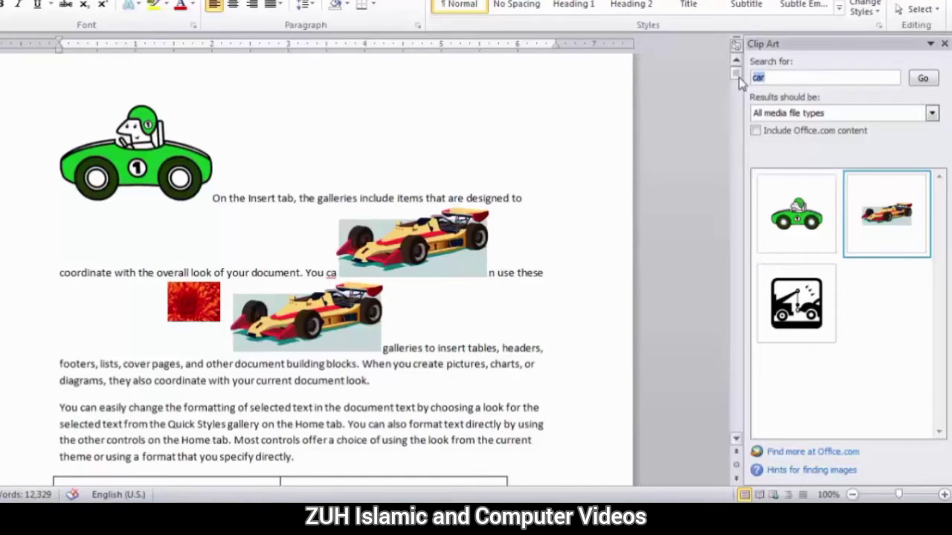
Search Clip Art for 'lions', then 'tiger', and insert the tiger beside the green car.
{"action": "key", "text": "BackSpace"}
{"action": "type", "text": "s"}
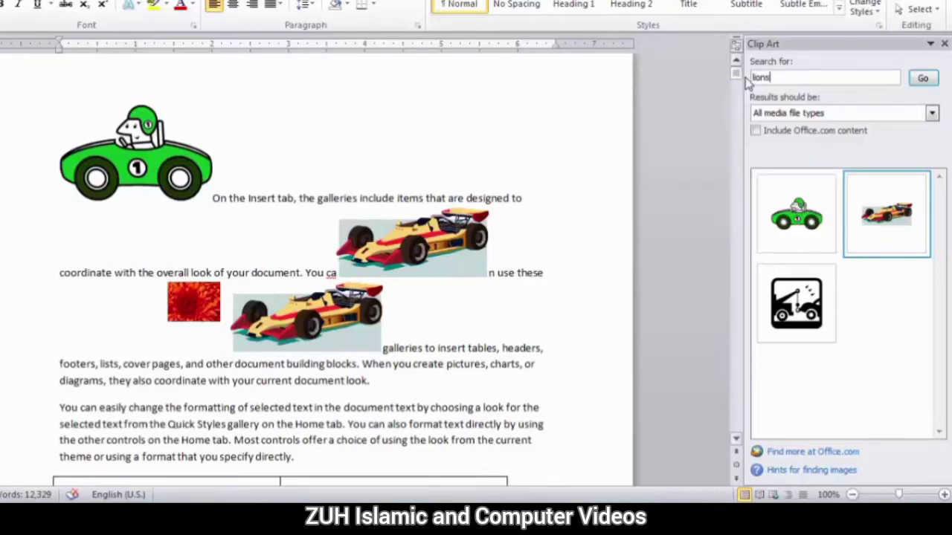
{"action": "left_click", "coordinate": [922, 78]}
{"action": "type", "text": "tiger"}
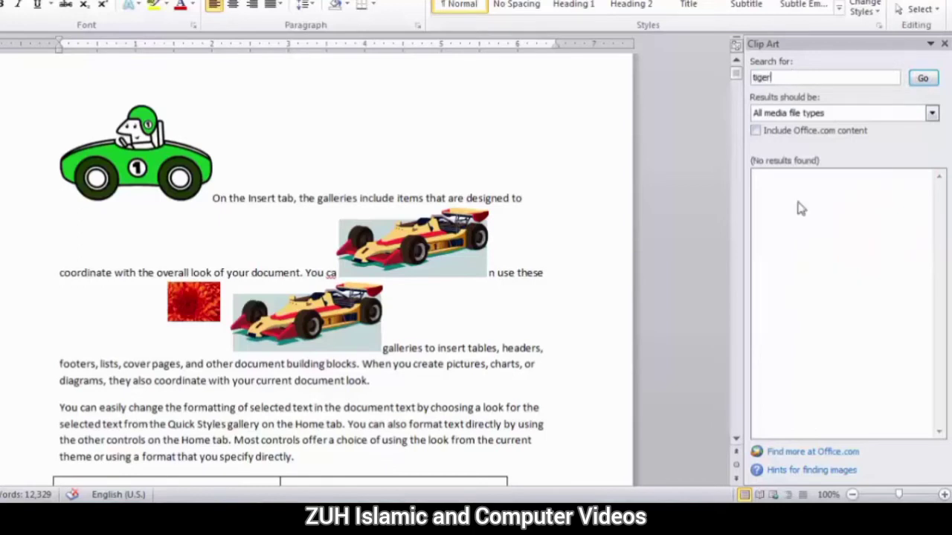
{"action": "left_click", "coordinate": [922, 78]}
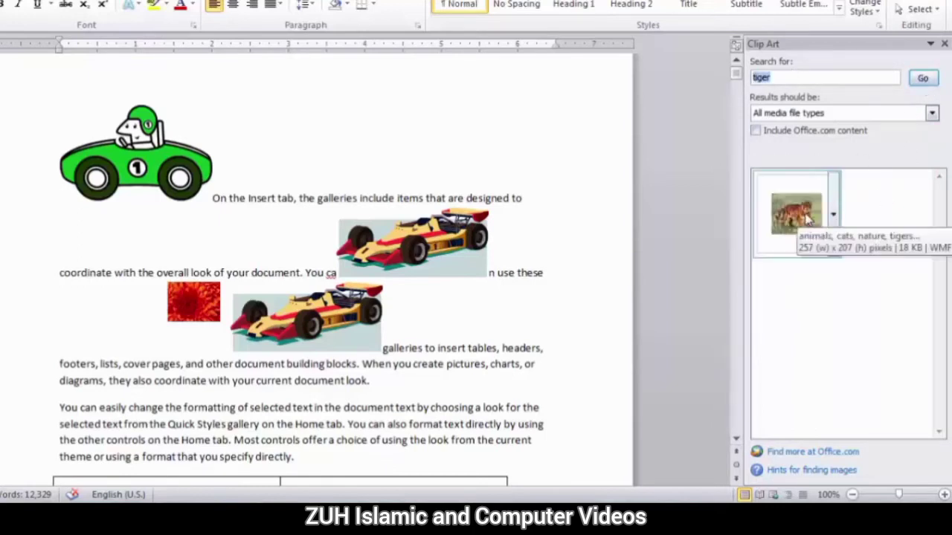
{"action": "left_click", "coordinate": [807, 214]}
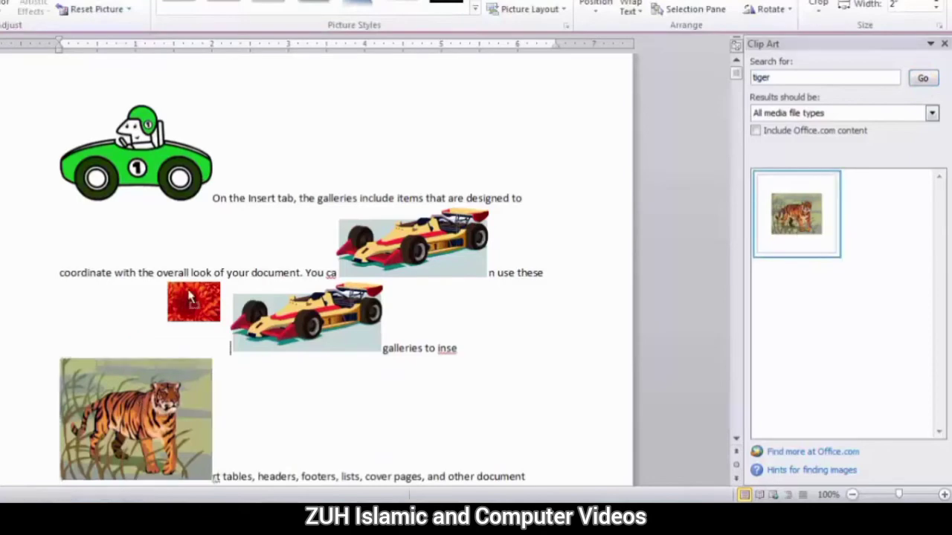
{"action": "left_click_drag", "start_coordinate": [274, 208], "coordinate": [272, 206]}
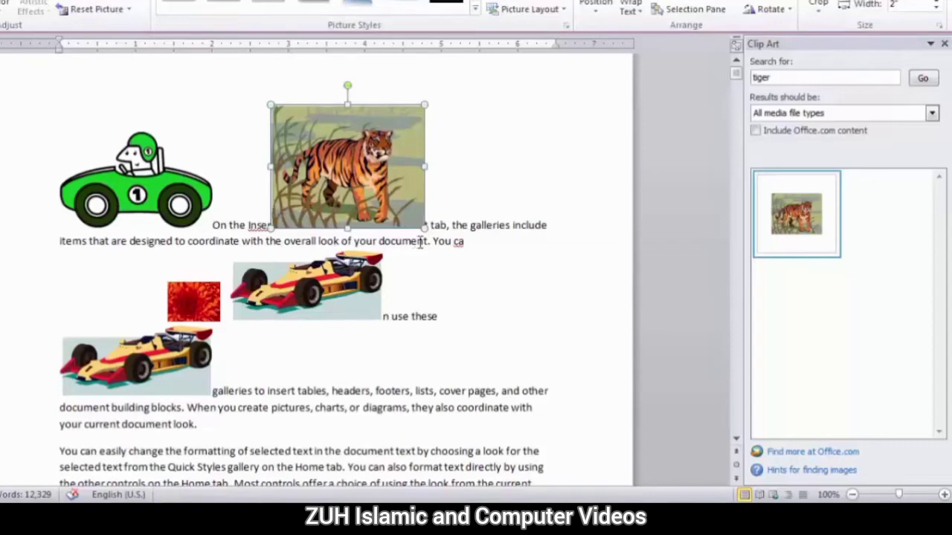
{"action": "left_click", "coordinate": [473, 244]}
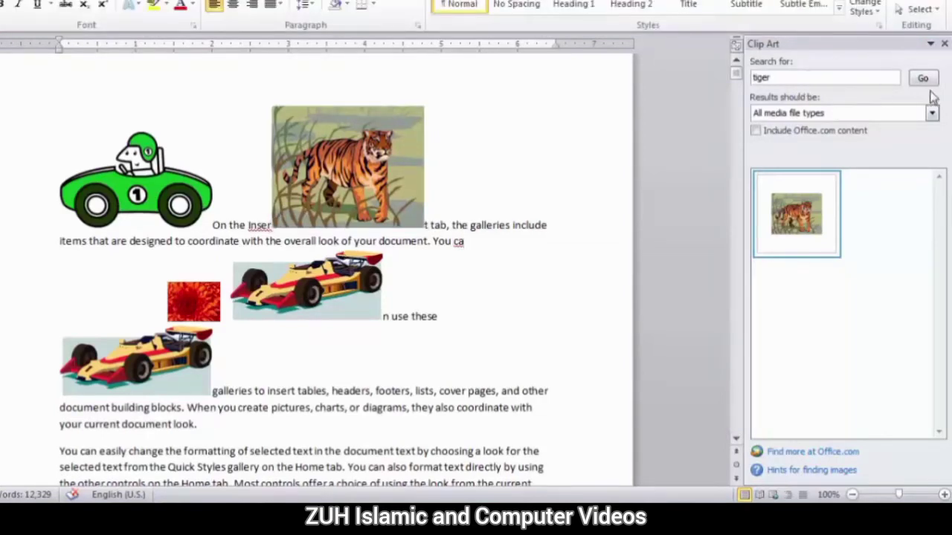
{"action": "double_click", "coordinate": [812, 80]}
{"action": "key", "text": "BackSpace"}
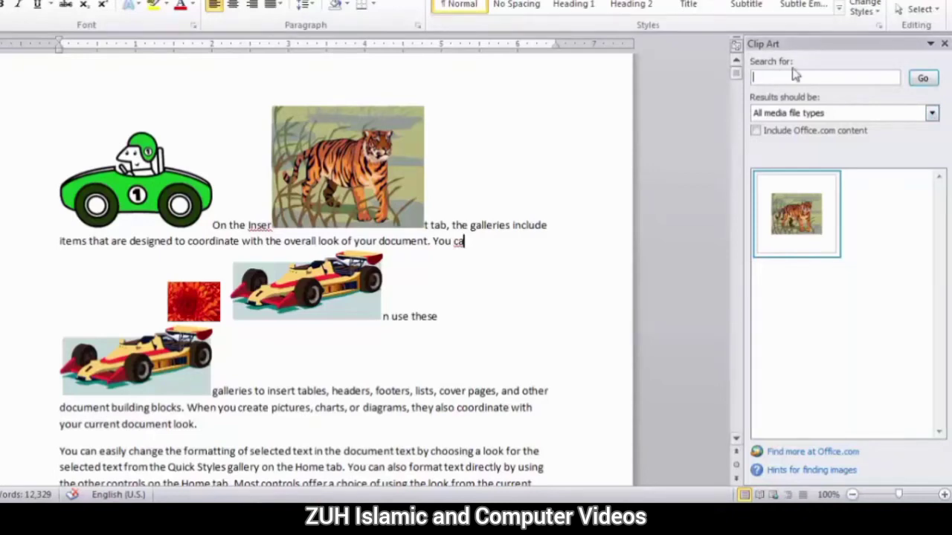
List all clip art and insert the wrench clip art.
{"action": "left_click", "coordinate": [920, 80]}
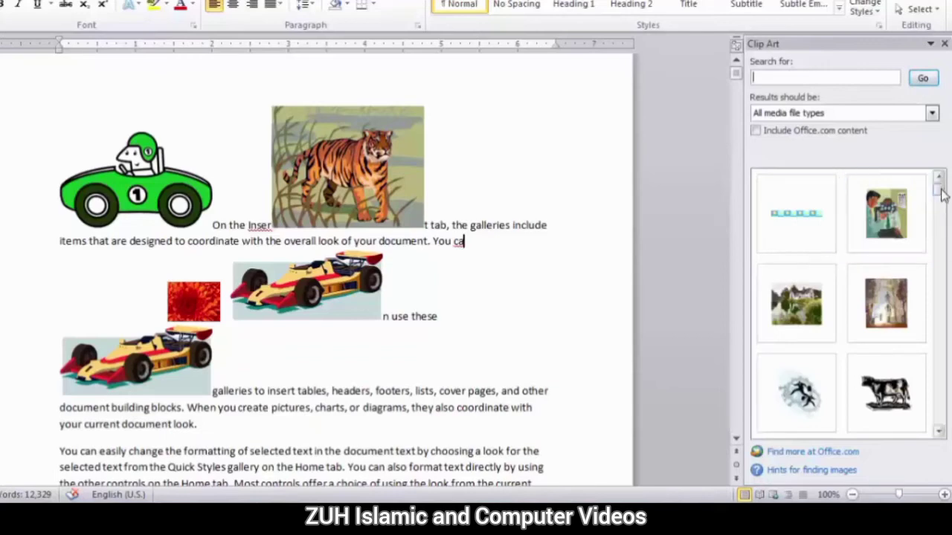
{"action": "mouse_move", "coordinate": [939, 191]}
{"action": "left_mouse_down"}
{"action": "mouse_move", "coordinate": [942, 230]}
{"action": "mouse_move", "coordinate": [939, 221]}
{"action": "left_mouse_up"}
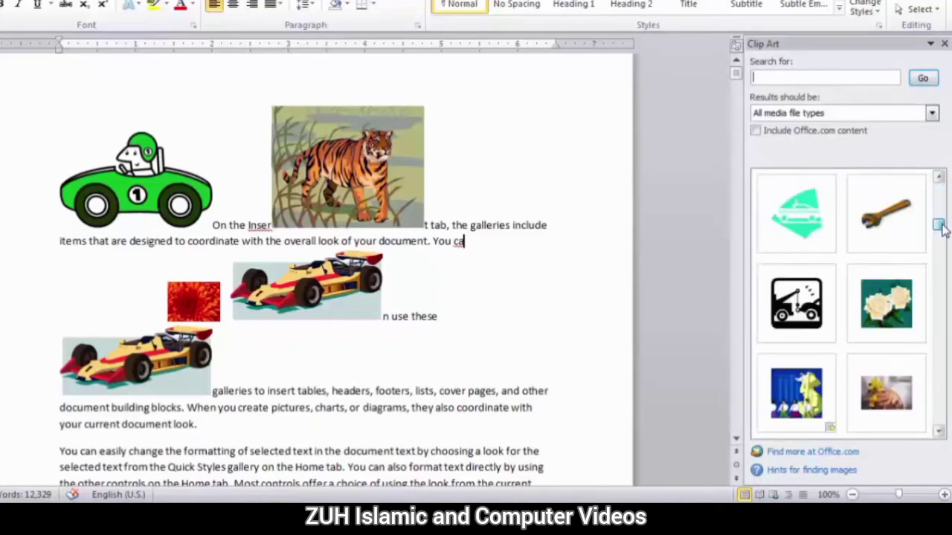
{"action": "left_click", "coordinate": [901, 217]}
{"action": "left_click", "coordinate": [335, 295]}
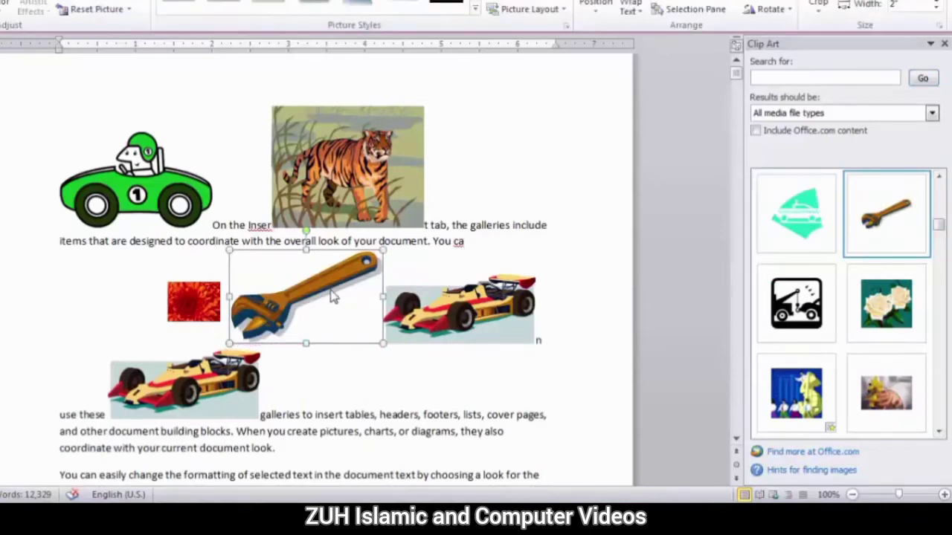
Set the wrench to In Front of Text and enlarge it to about 4.7" over the car and tiger.
{"action": "left_click", "coordinate": [627, 11]}
{"action": "left_click", "coordinate": [627, 11]}
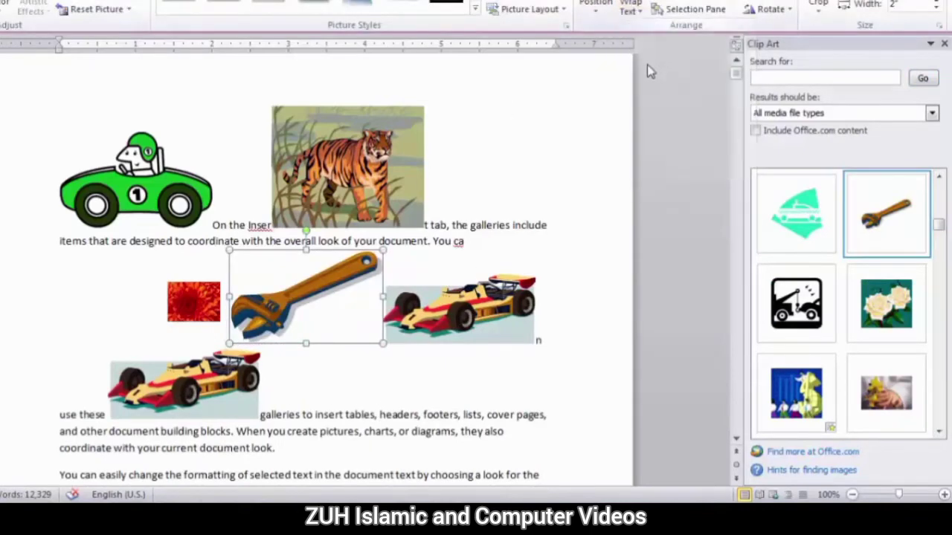
{"action": "left_click", "coordinate": [627, 11]}
{"action": "left_click", "coordinate": [662, 148]}
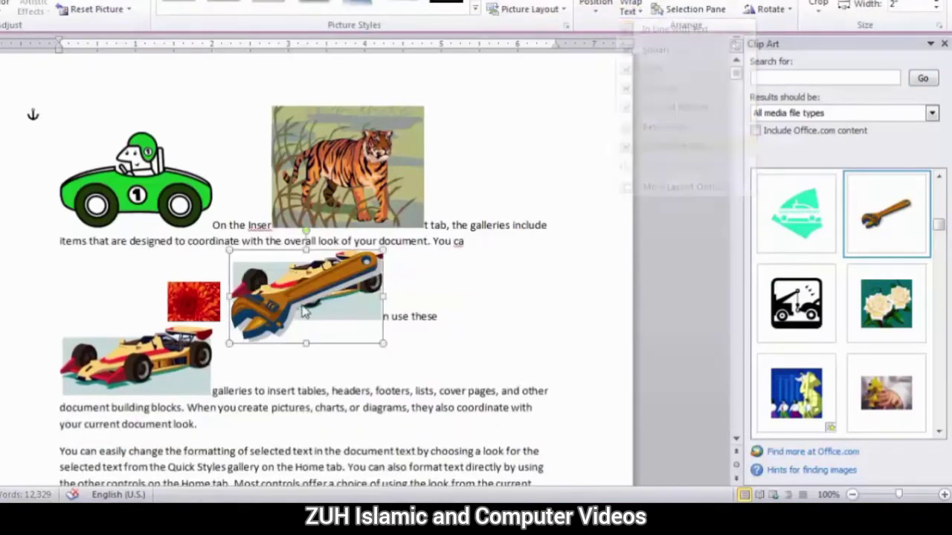
{"action": "left_click_drag", "start_coordinate": [290, 305], "coordinate": [179, 115]}
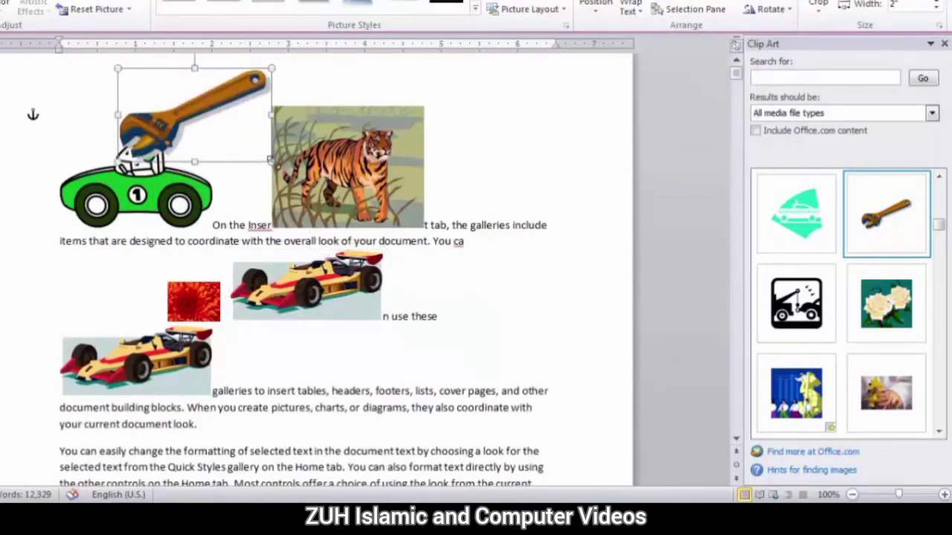
{"action": "left_click_drag", "start_coordinate": [274, 165], "coordinate": [477, 286]}
{"action": "left_click_drag", "start_coordinate": [274, 181], "coordinate": [195, 229]}
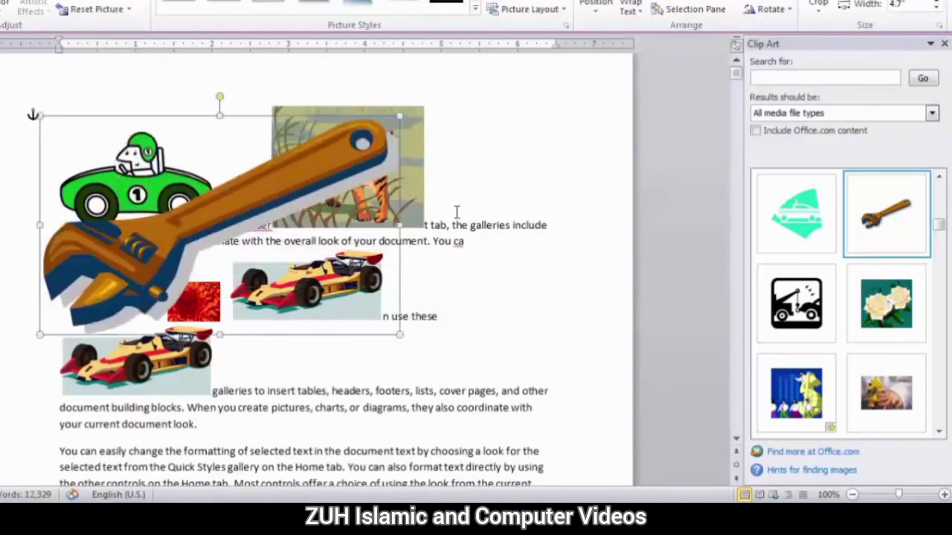
{"action": "left_click", "coordinate": [497, 221]}
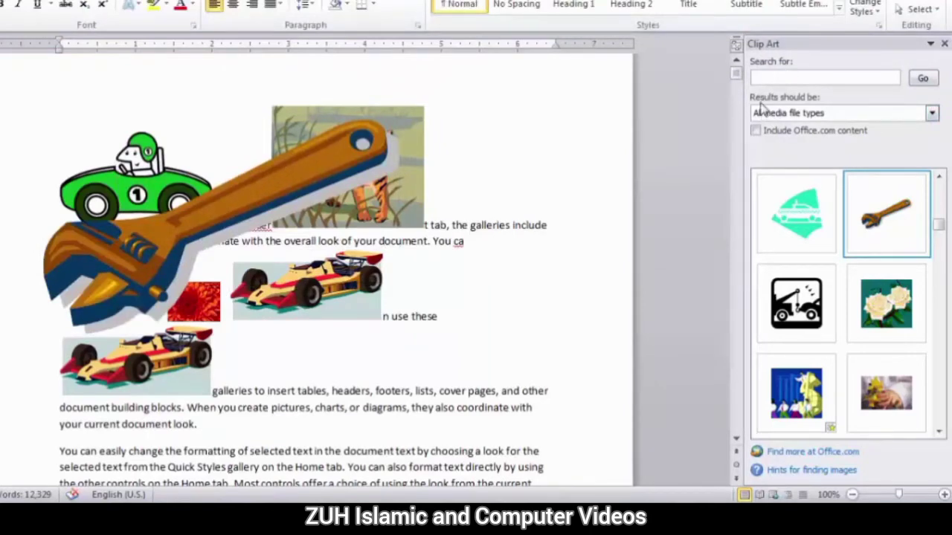
Uncheck Audio, Videos and Photographs so results show Illustrations only, then rerun the search.
{"action": "left_click", "coordinate": [816, 112]}
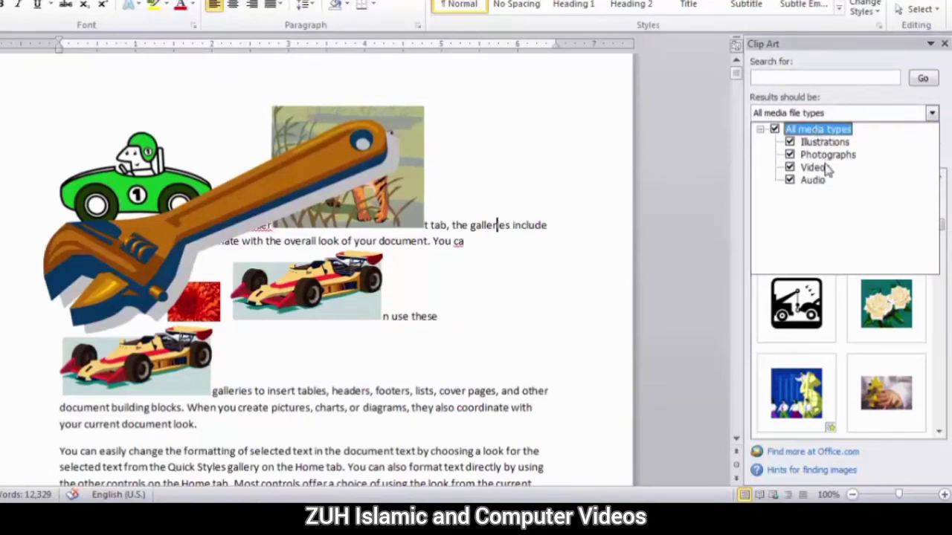
{"action": "left_click", "coordinate": [790, 180]}
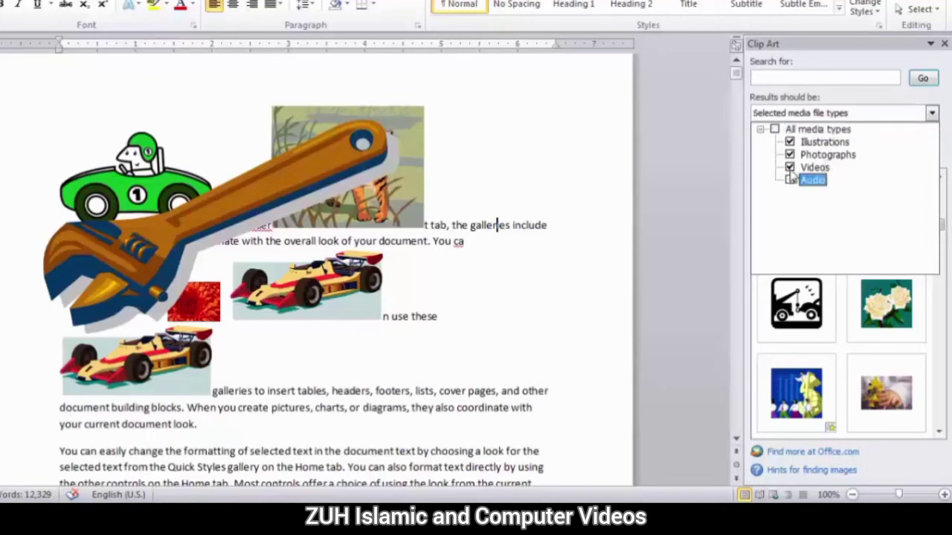
{"action": "left_click", "coordinate": [790, 167]}
{"action": "left_click", "coordinate": [790, 155]}
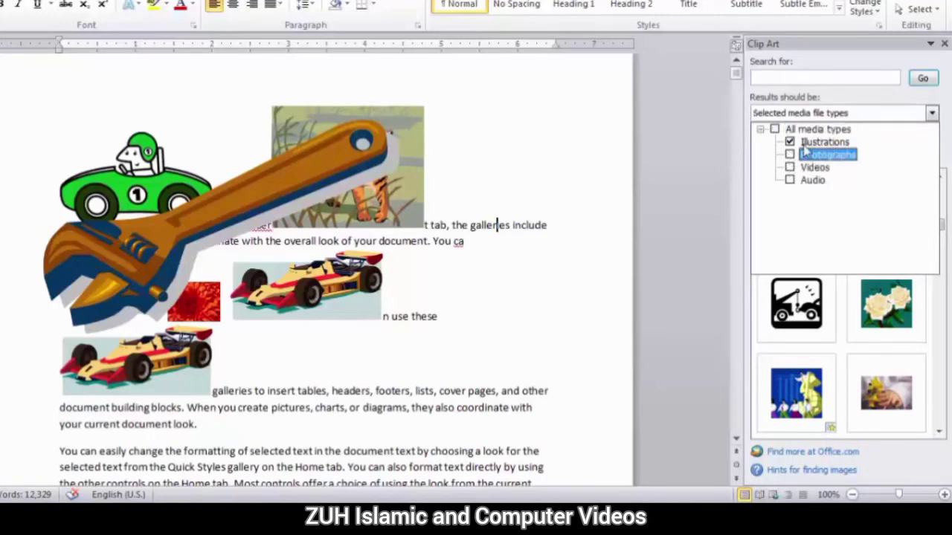
{"action": "left_click", "coordinate": [848, 78]}
{"action": "left_click", "coordinate": [922, 78]}
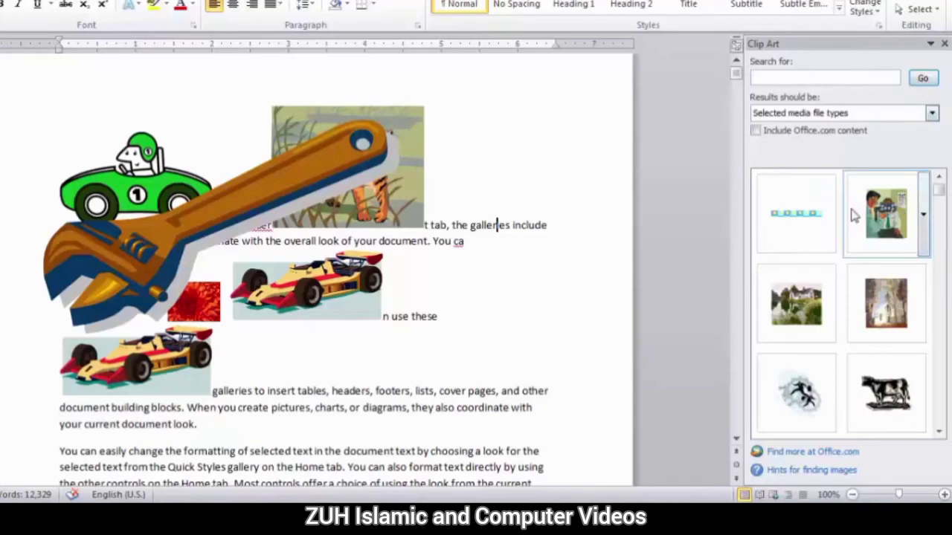
{"action": "mouse_move", "coordinate": [938, 189]}
{"action": "left_mouse_down"}
{"action": "mouse_move", "coordinate": [939, 214]}
{"action": "mouse_move", "coordinate": [940, 180]}
{"action": "mouse_move", "coordinate": [941, 202]}
{"action": "left_mouse_up"}
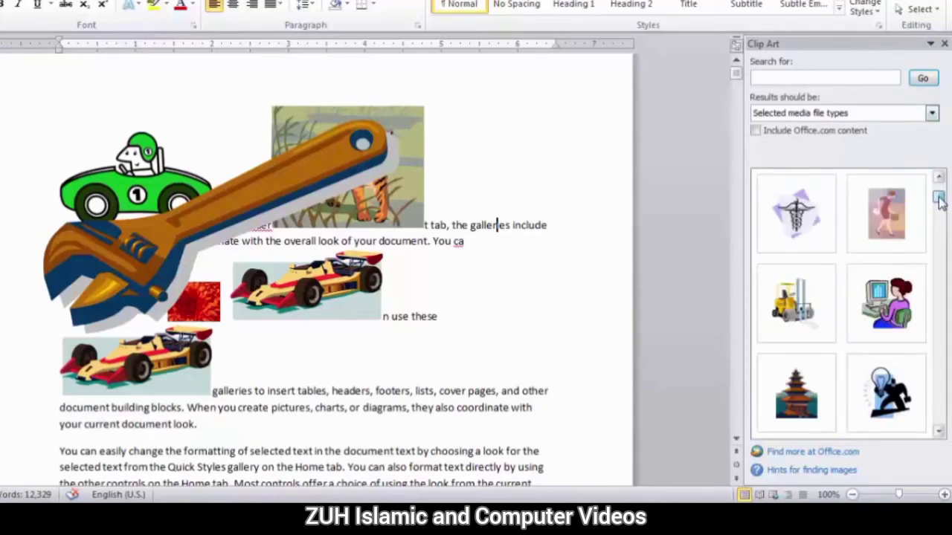
Insert and enlarge the forklift clip art, convert it to a drawing and pull its parts apart.
{"action": "left_click", "coordinate": [788, 299]}
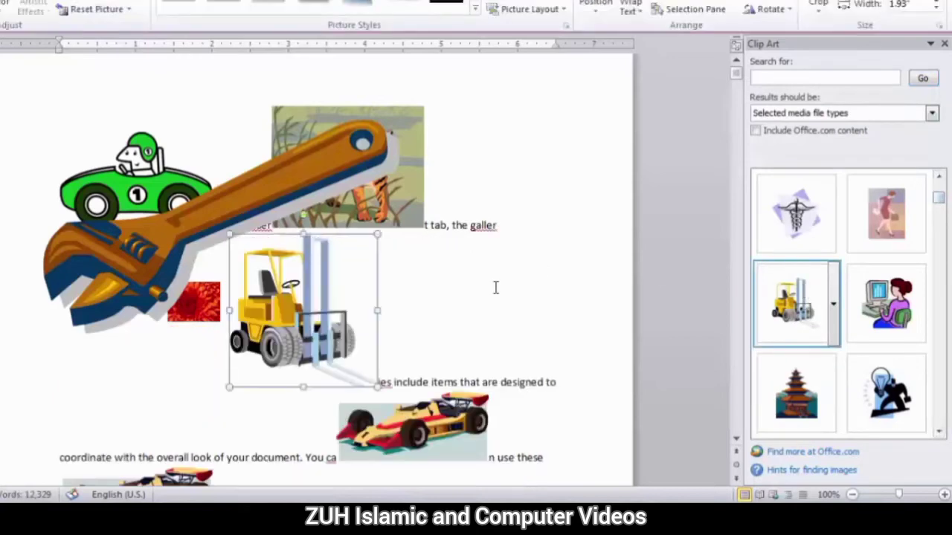
{"action": "left_click_drag", "start_coordinate": [377, 386], "coordinate": [434, 446]}
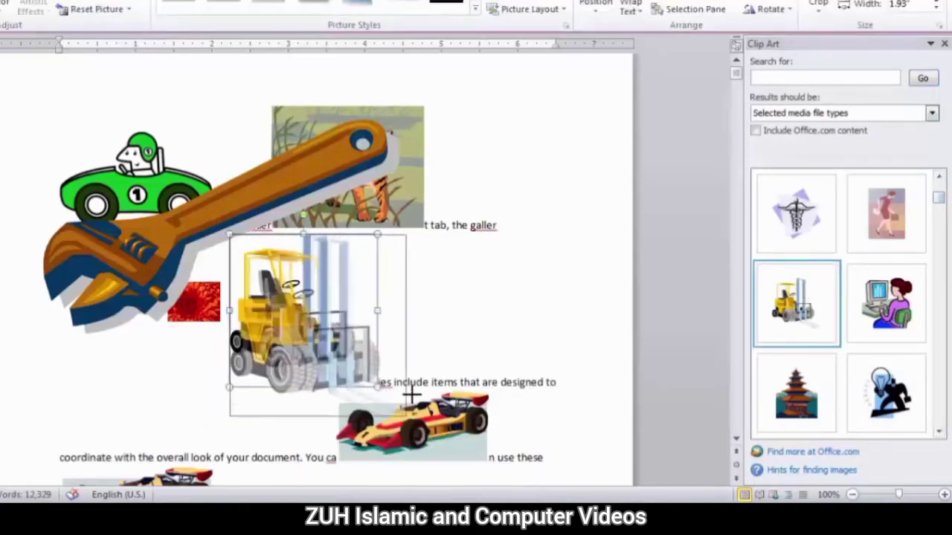
{"action": "right_click", "coordinate": [357, 361]}
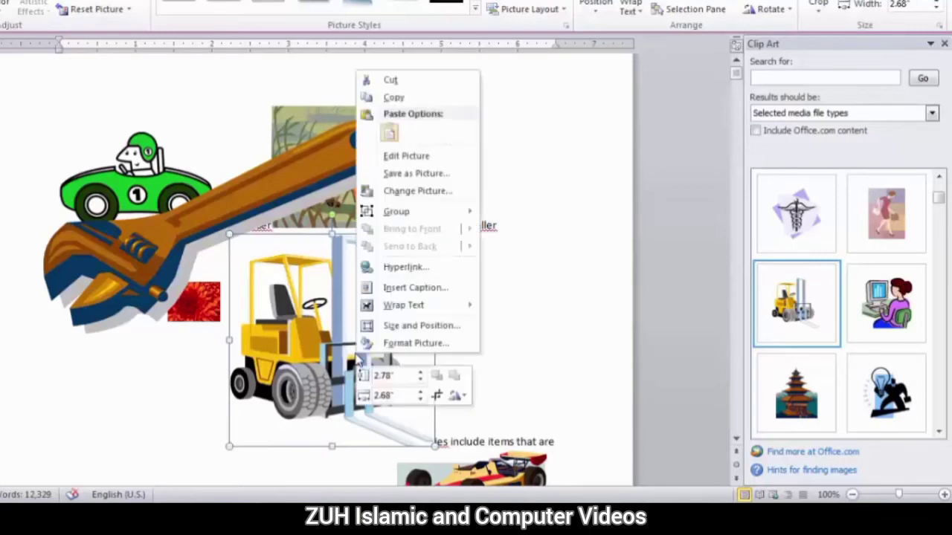
{"action": "left_click", "coordinate": [395, 161]}
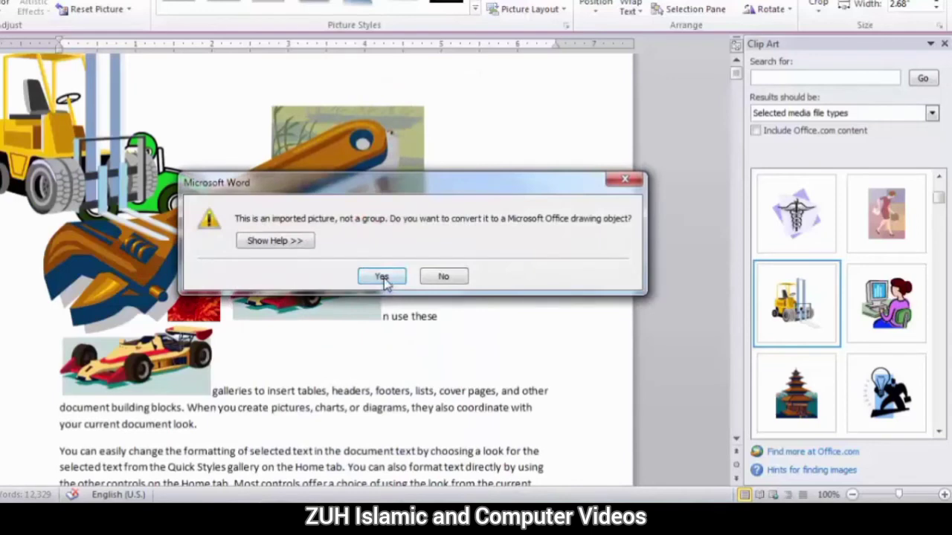
{"action": "left_click", "coordinate": [382, 277]}
{"action": "left_click_drag", "start_coordinate": [336, 297], "coordinate": [431, 320]}
{"action": "left_click", "coordinate": [336, 321]}
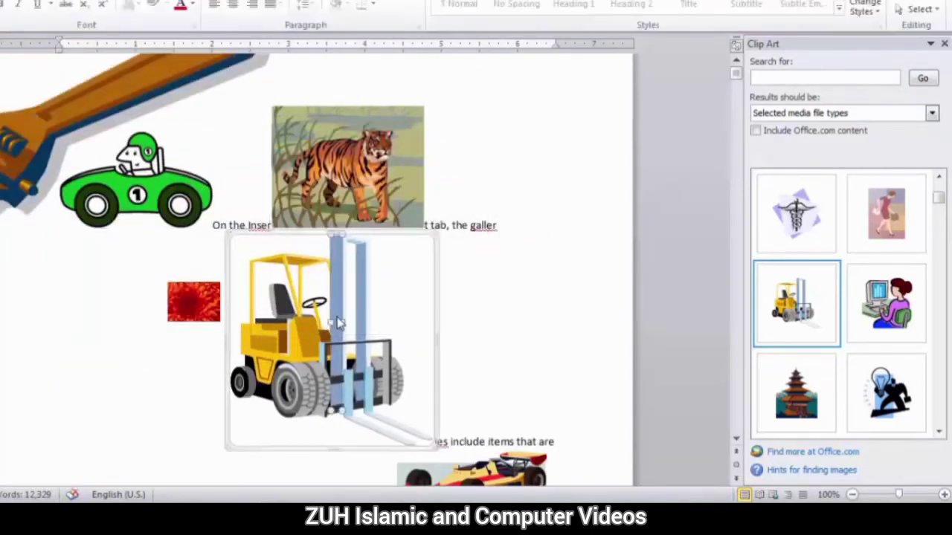
{"action": "left_click_drag", "start_coordinate": [339, 312], "coordinate": [427, 327]}
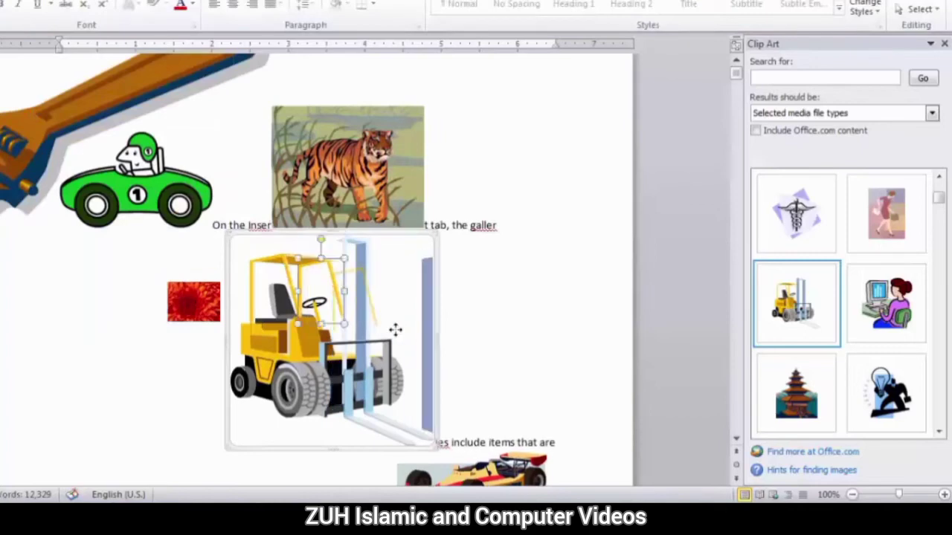
{"action": "left_click", "coordinate": [394, 329]}
{"action": "mouse_move", "coordinate": [296, 364]}
{"action": "left_mouse_down"}
{"action": "mouse_move", "coordinate": [286, 402]}
{"action": "mouse_move", "coordinate": [215, 334]}
{"action": "mouse_move", "coordinate": [243, 375]}
{"action": "left_mouse_up"}
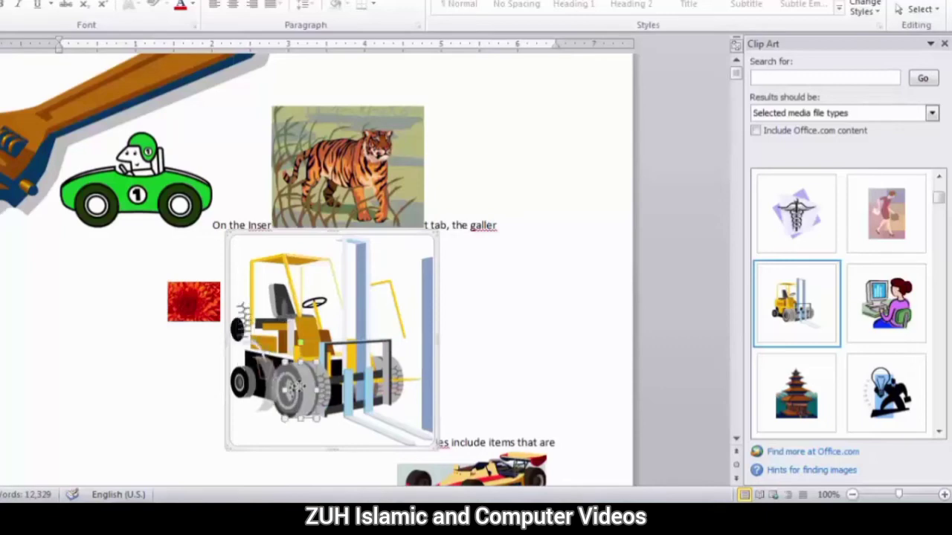
{"action": "left_click_drag", "start_coordinate": [243, 375], "coordinate": [282, 320]}
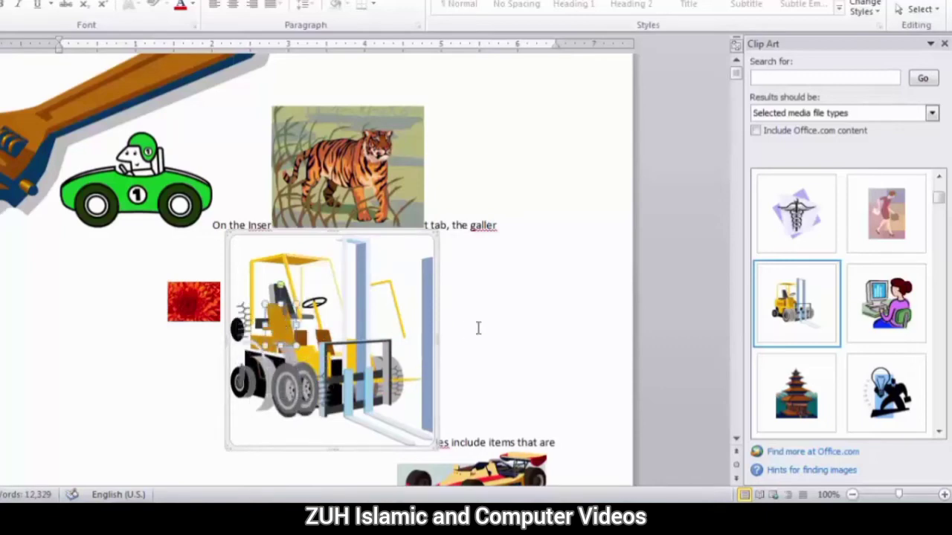
Insert the computer-woman clip art, convert it to a drawing and move her hair and shirt.
{"action": "left_click", "coordinate": [886, 304]}
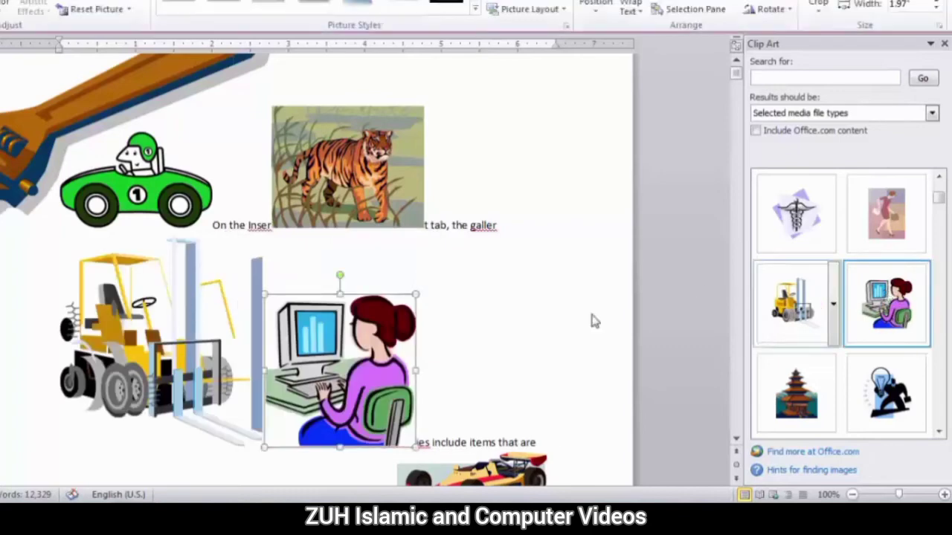
{"action": "right_click", "coordinate": [362, 356]}
{"action": "left_click", "coordinate": [395, 153]}
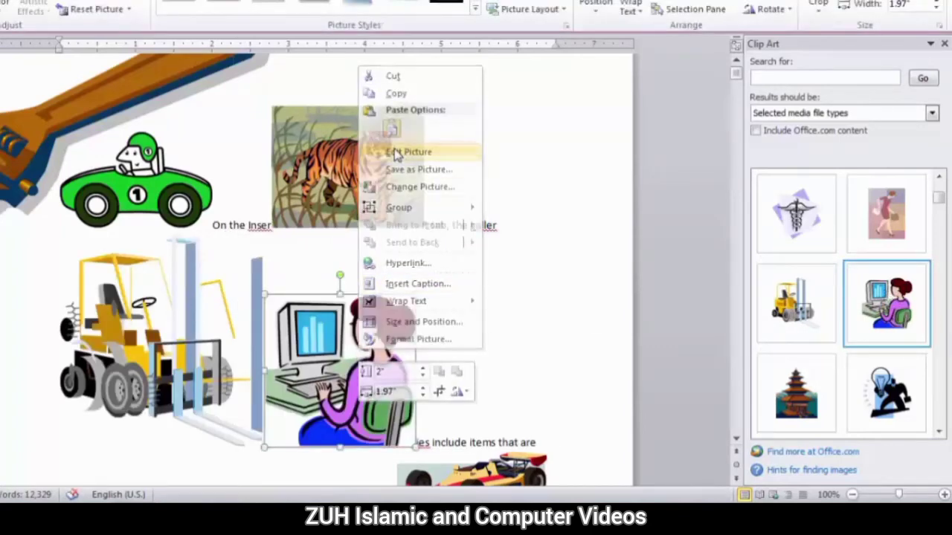
{"action": "left_click", "coordinate": [379, 274]}
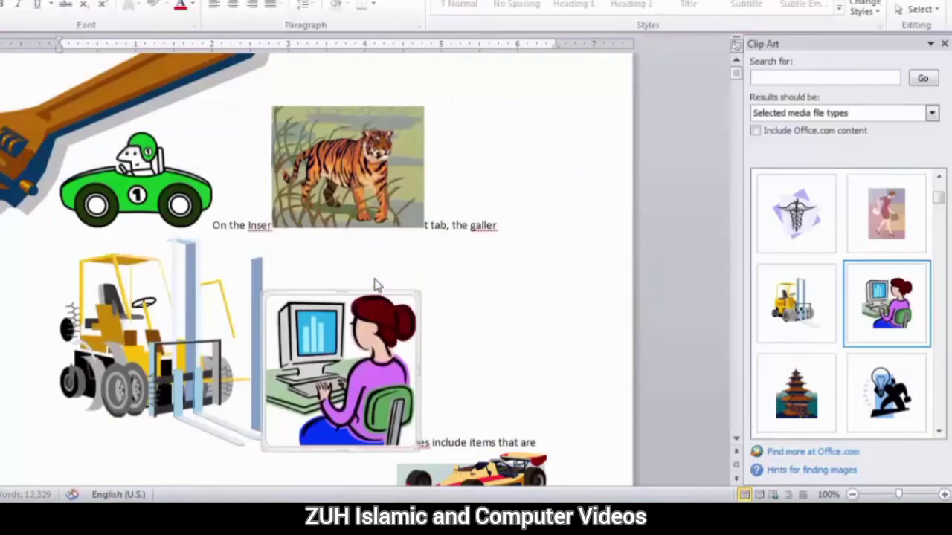
{"action": "left_click_drag", "start_coordinate": [317, 327], "coordinate": [296, 325]}
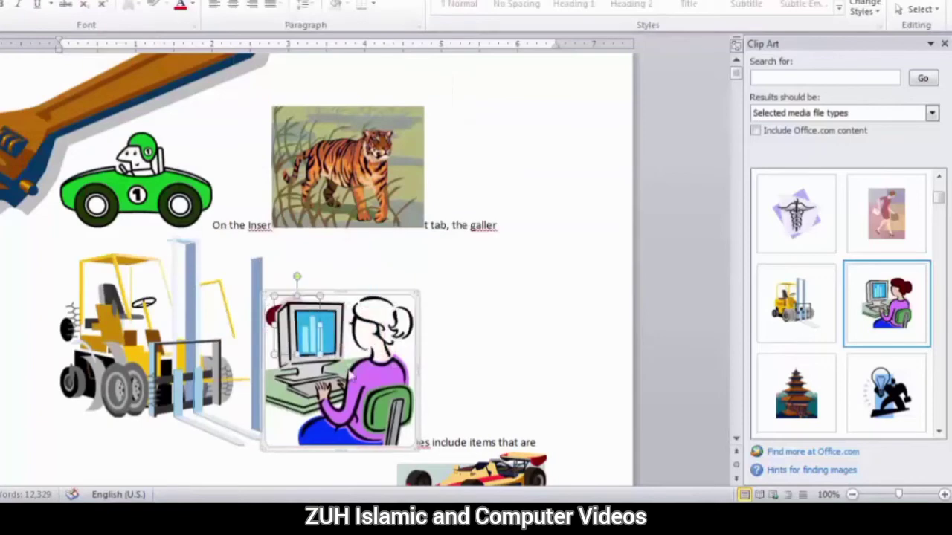
{"action": "left_click_drag", "start_coordinate": [369, 386], "coordinate": [325, 388]}
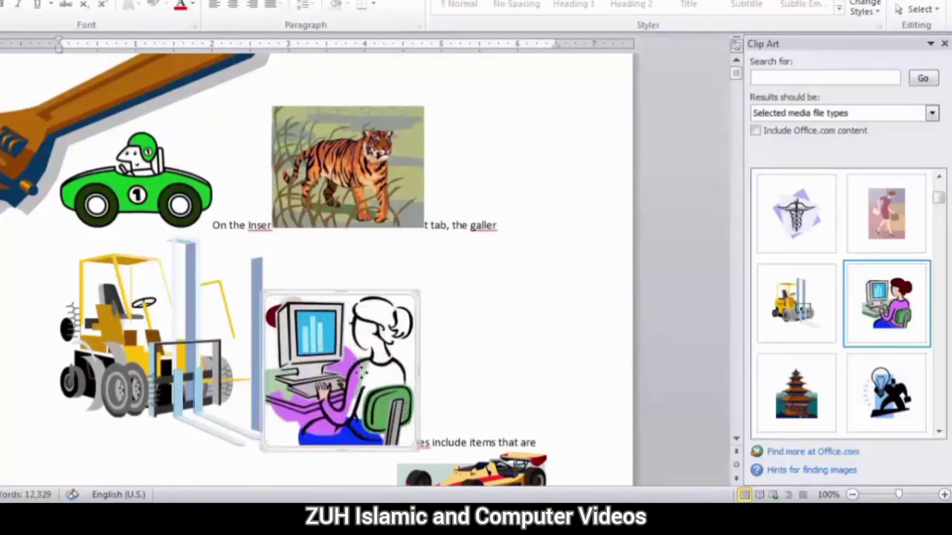
{"action": "mouse_move", "coordinate": [379, 372]}
{"action": "left_mouse_down"}
{"action": "mouse_move", "coordinate": [322, 342]}
{"action": "mouse_move", "coordinate": [374, 382]}
{"action": "left_mouse_up"}
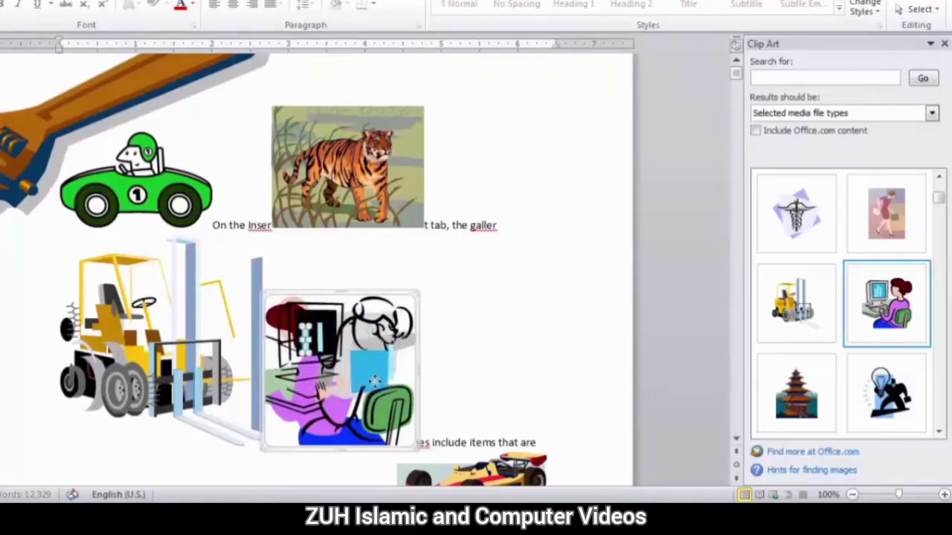
{"action": "left_click", "coordinate": [527, 235]}
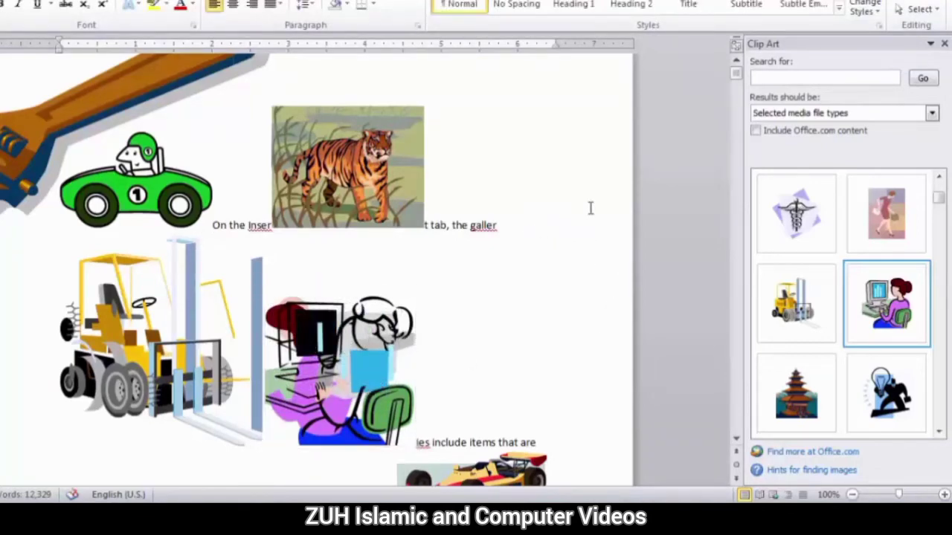
Limit Clip Art results to photographs and insert the hands-with-daffodil photo.
{"action": "left_click", "coordinate": [932, 113]}
{"action": "left_click", "coordinate": [790, 143]}
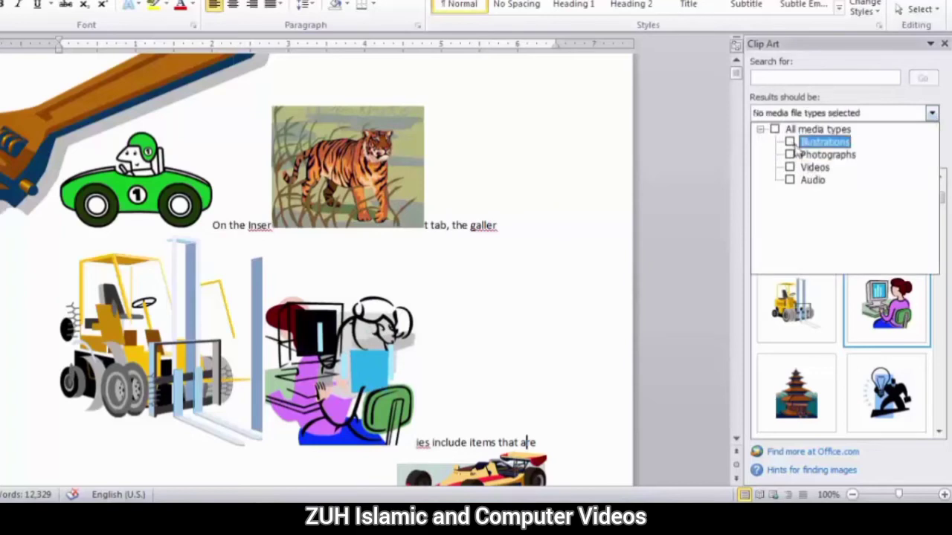
{"action": "left_click", "coordinate": [790, 154]}
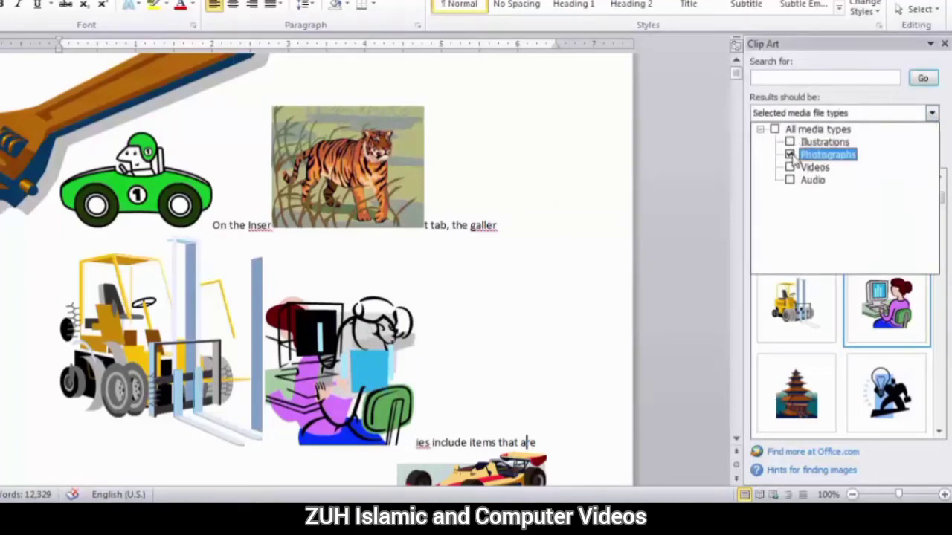
{"action": "left_click", "coordinate": [922, 78]}
{"action": "left_click", "coordinate": [791, 217]}
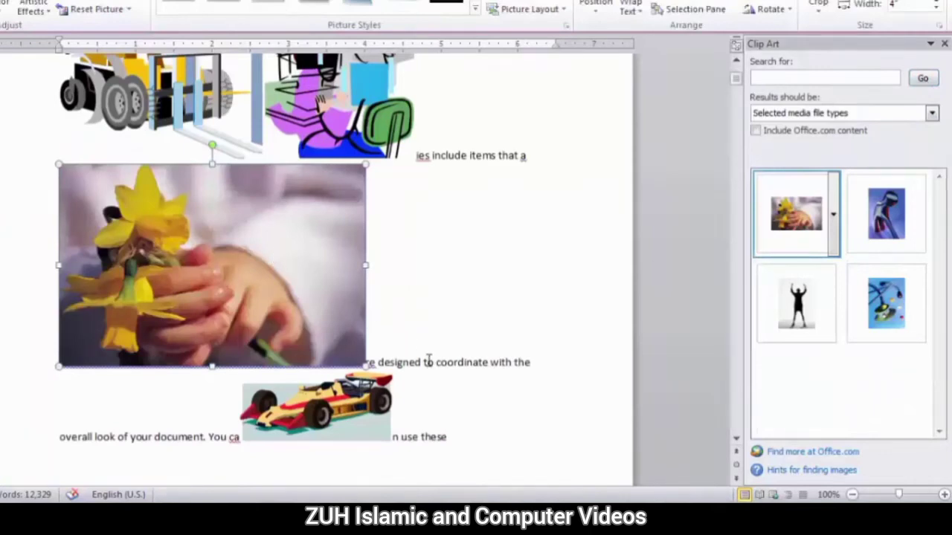
{"action": "right_click", "coordinate": [300, 261]}
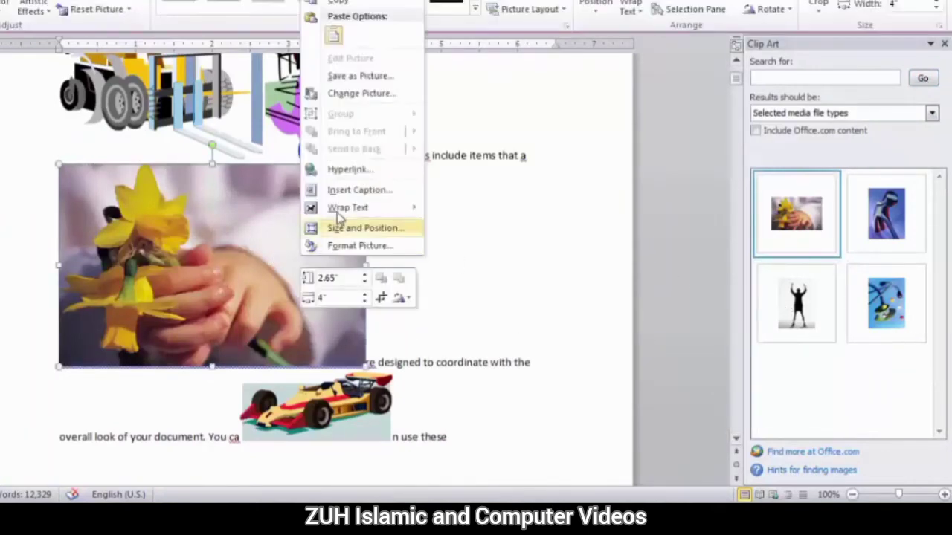
{"action": "left_click", "coordinate": [797, 305]}
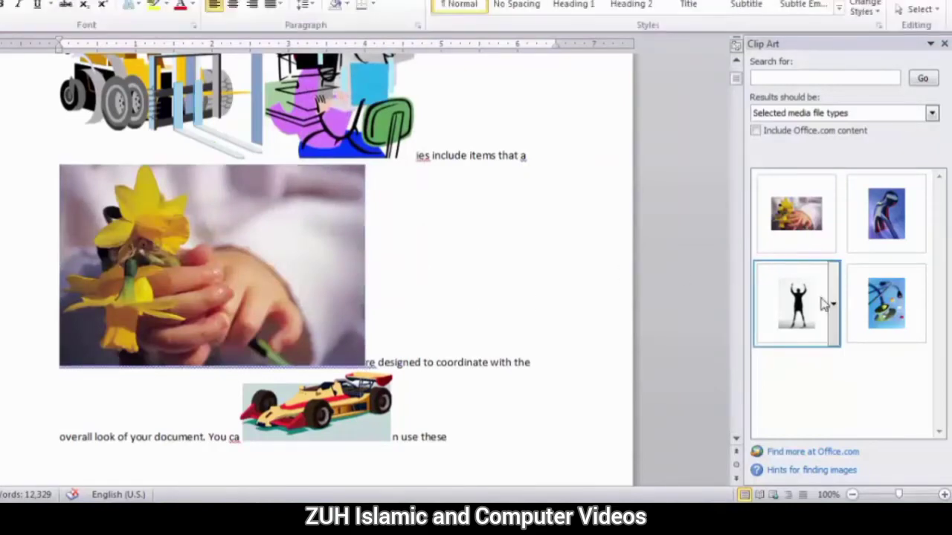
Drag the raised-arms silhouette into the document and insert the blue abstract figure beside it.
{"action": "left_click_drag", "start_coordinate": [822, 302], "coordinate": [376, 312]}
{"action": "right_click", "coordinate": [377, 311]}
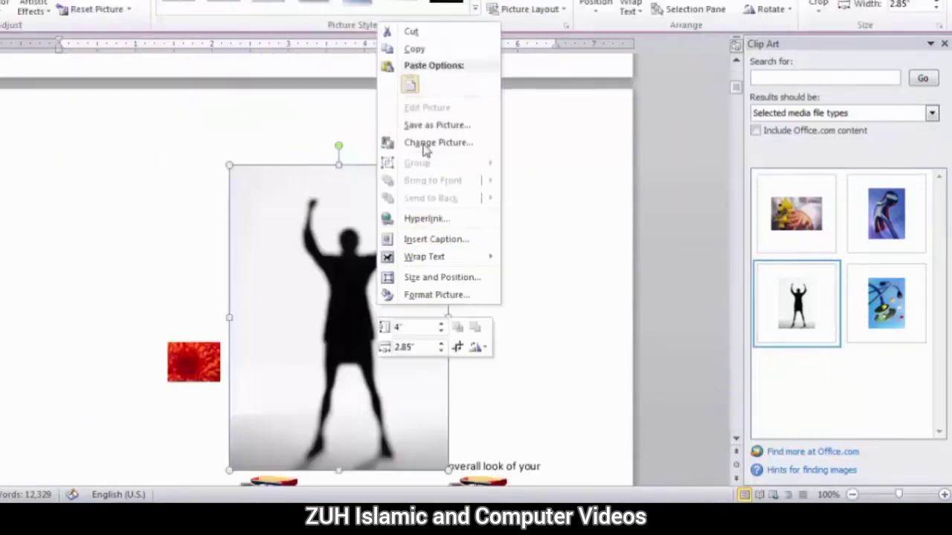
{"action": "left_click", "coordinate": [897, 312]}
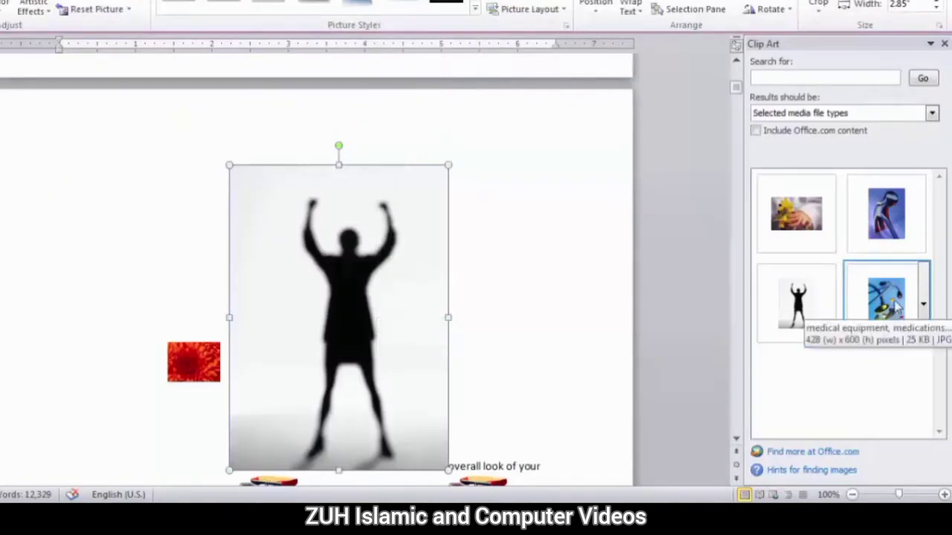
{"action": "left_click", "coordinate": [883, 200]}
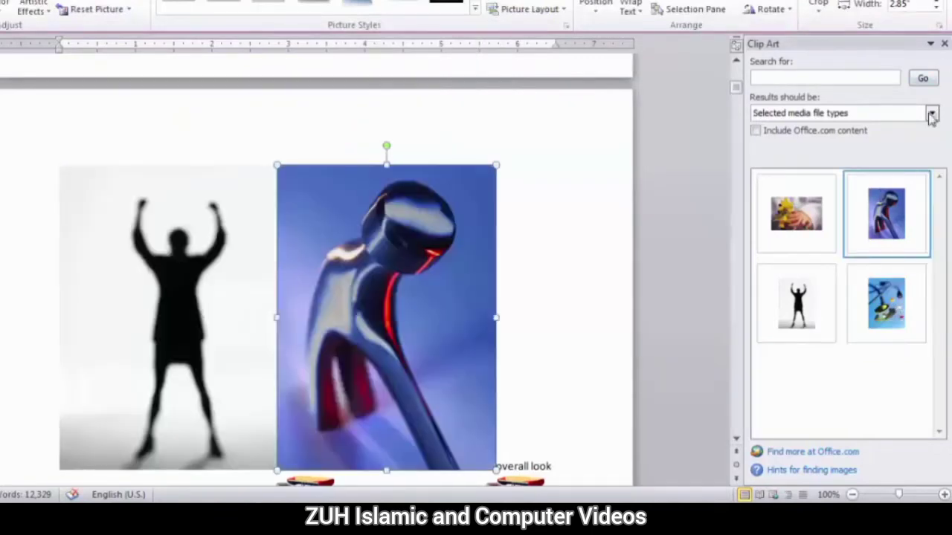
{"action": "right_click", "coordinate": [402, 292]}
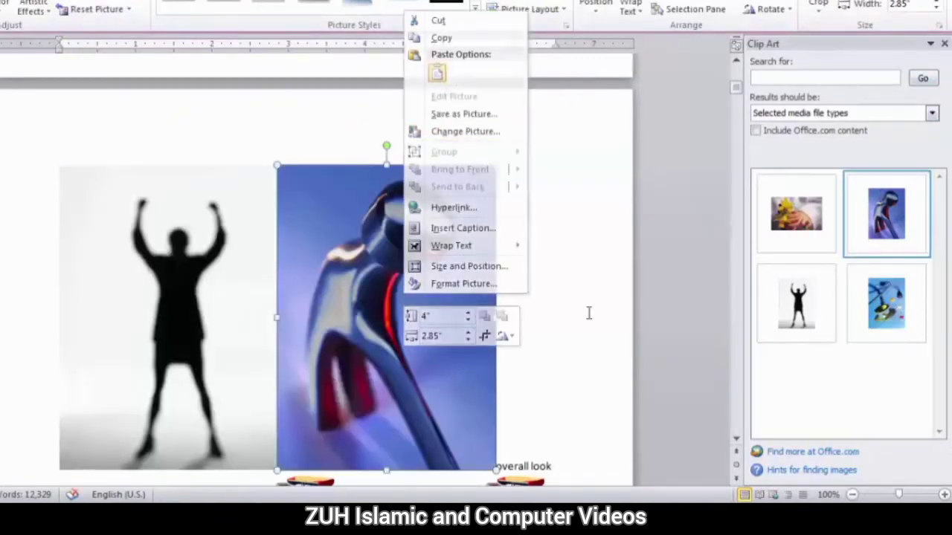
Change the result media types to exclude photographs and include videos.
{"action": "left_click", "coordinate": [931, 112]}
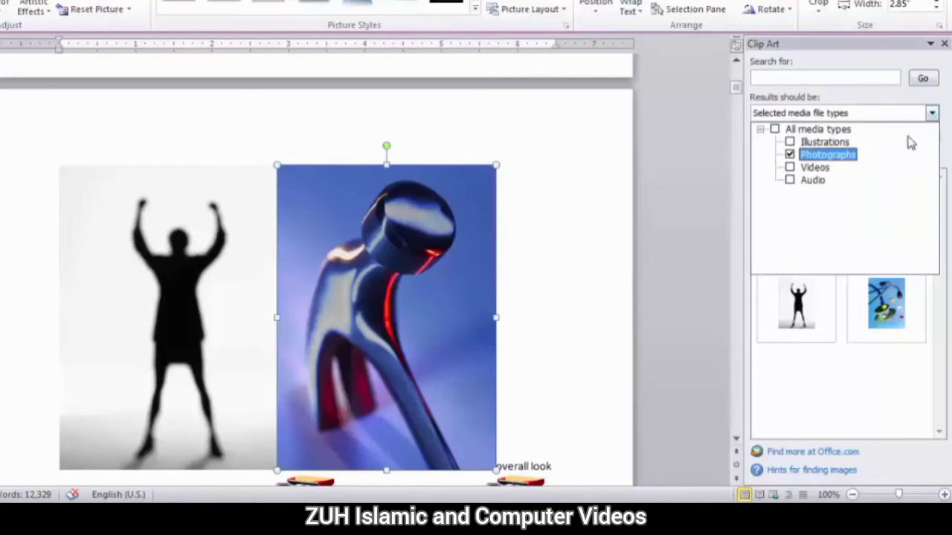
{"action": "left_click", "coordinate": [790, 154]}
{"action": "left_click", "coordinate": [790, 167]}
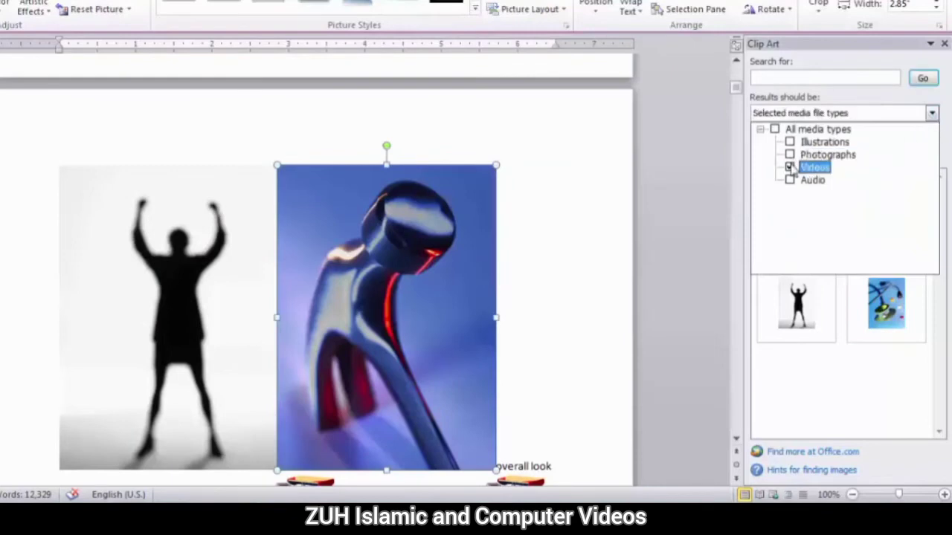
{"action": "left_click", "coordinate": [828, 80]}
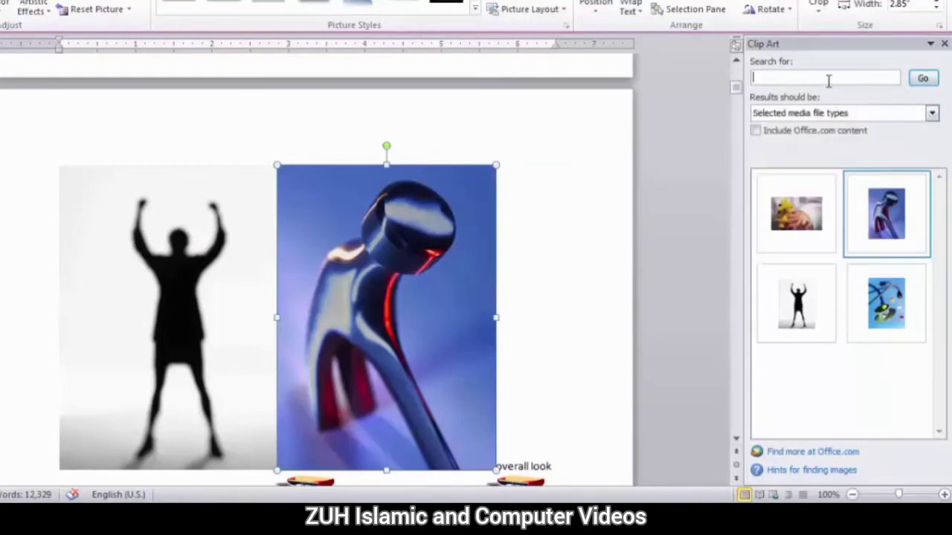
Rerun the Clip Art search and insert two copies of the businesspeople dollar-sign clip art.
{"action": "left_click", "coordinate": [921, 79]}
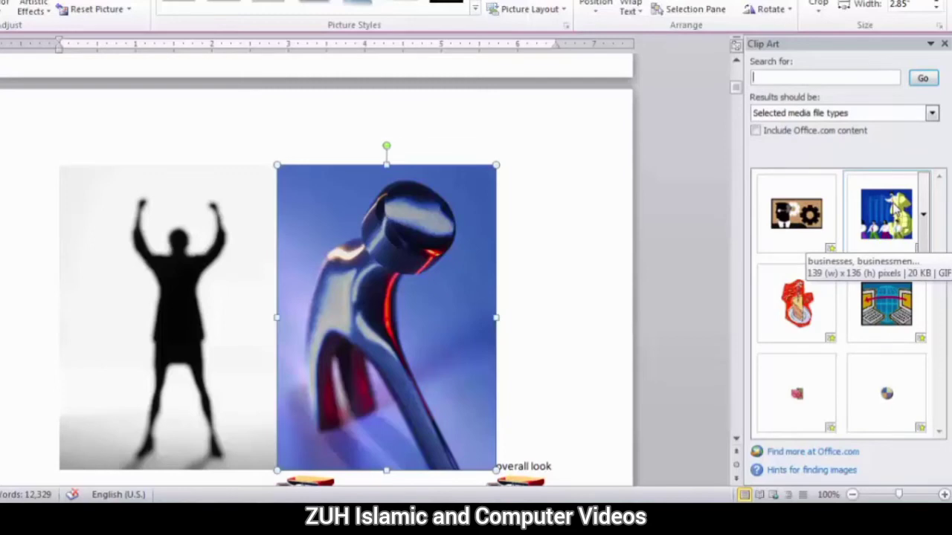
{"action": "left_click", "coordinate": [896, 212]}
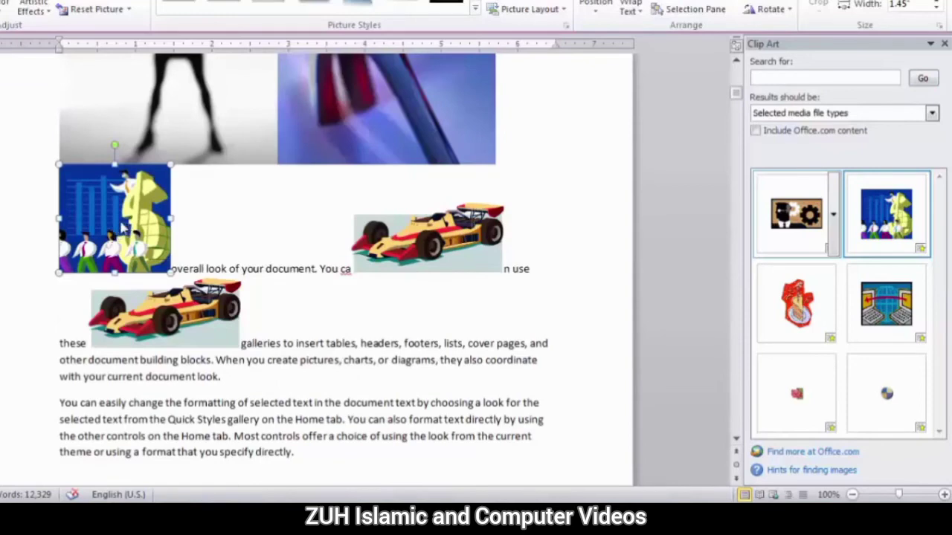
{"action": "left_click", "coordinate": [291, 269]}
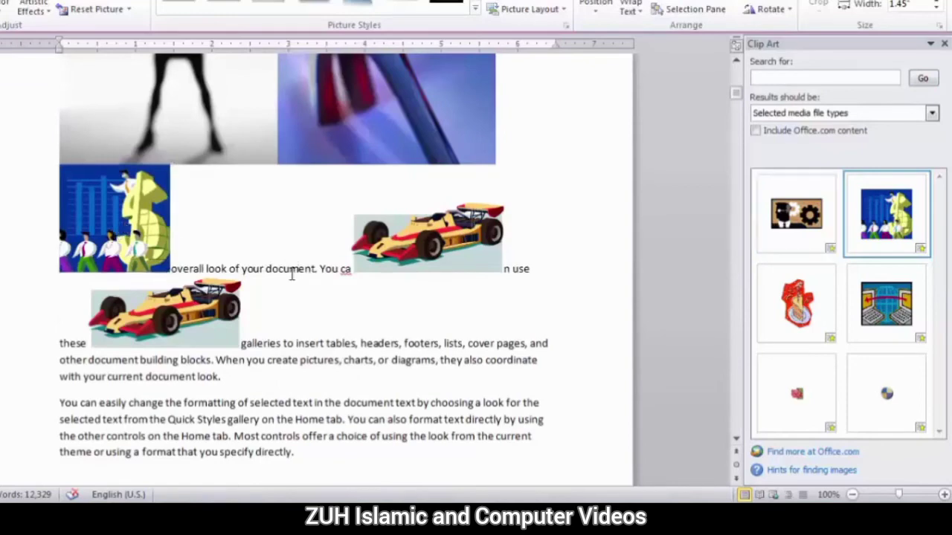
{"action": "left_click", "coordinate": [892, 212]}
{"action": "left_click", "coordinate": [923, 216]}
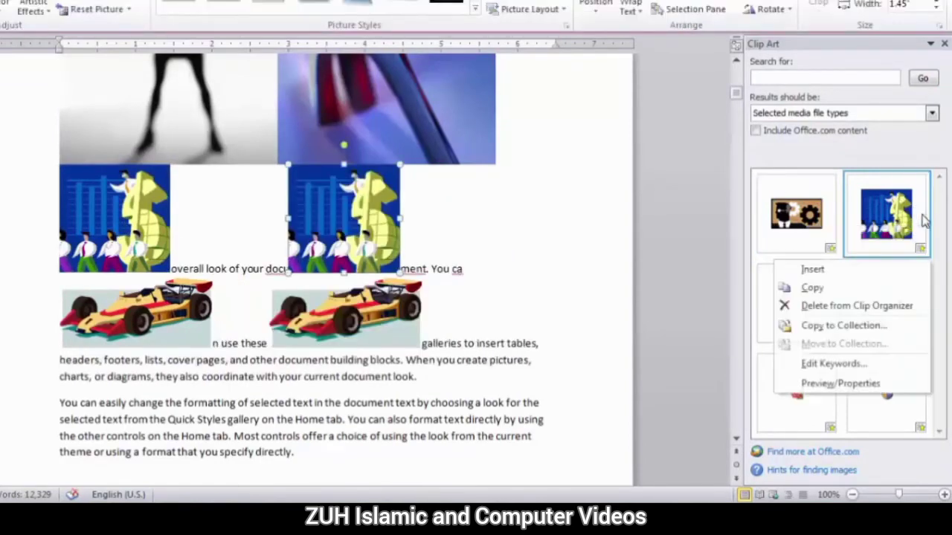
{"action": "left_click", "coordinate": [852, 392]}
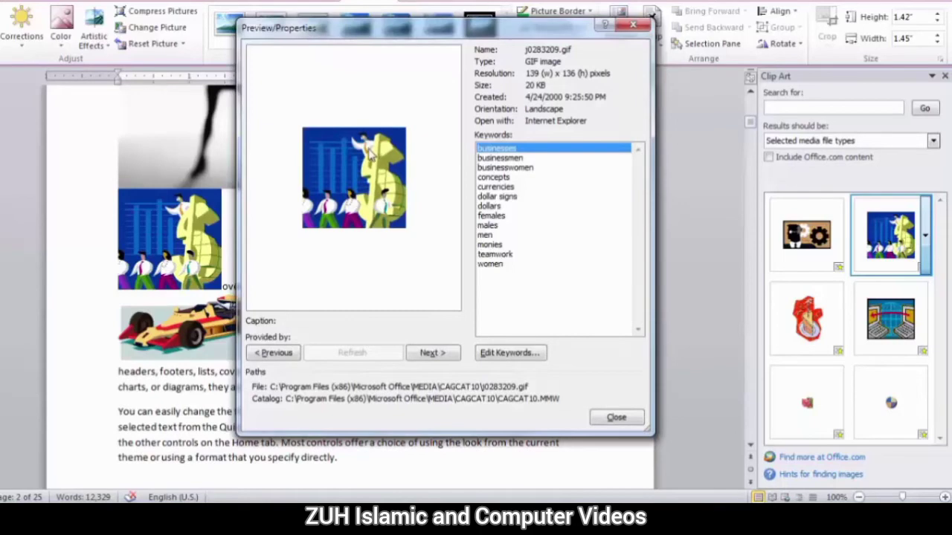
{"action": "left_click", "coordinate": [617, 418]}
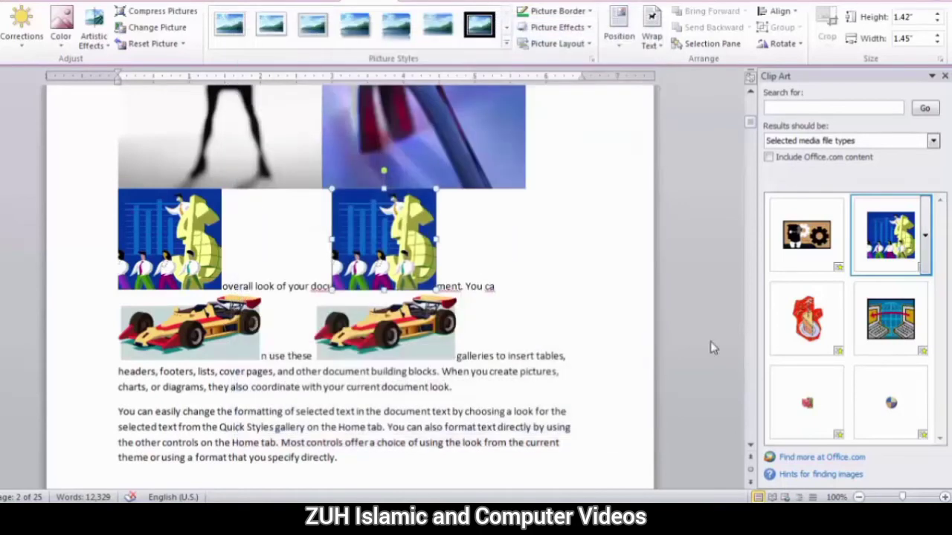
{"action": "left_click", "coordinate": [926, 234]}
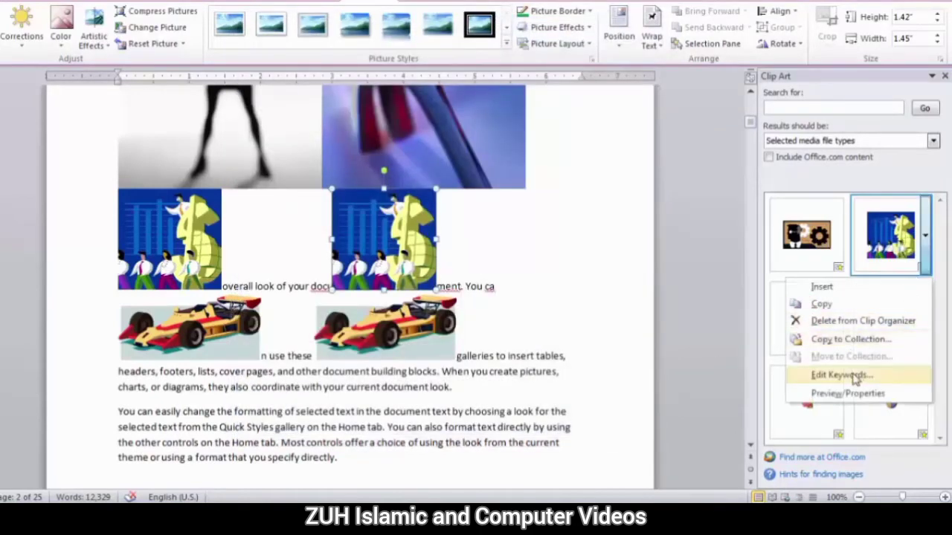
{"action": "left_click", "coordinate": [833, 223]}
{"action": "left_click", "coordinate": [841, 235]}
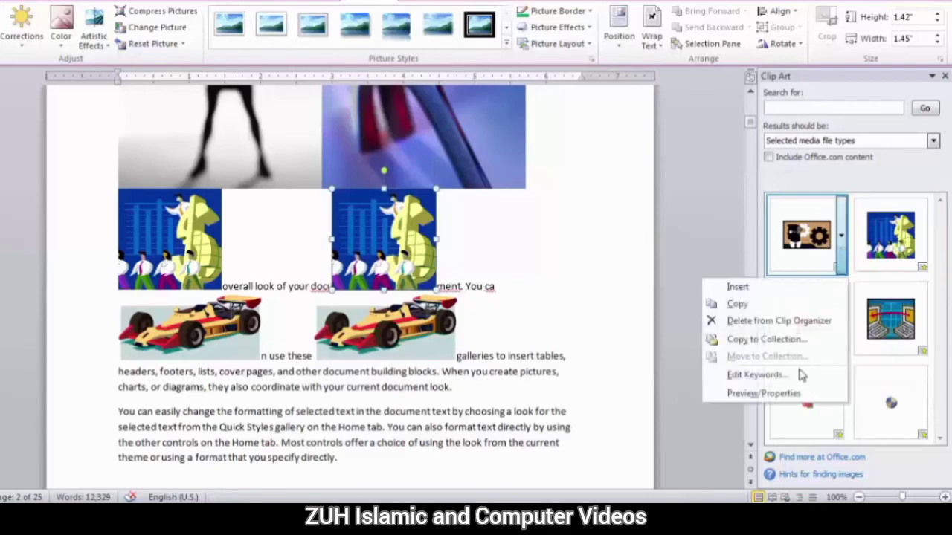
{"action": "left_click", "coordinate": [755, 375]}
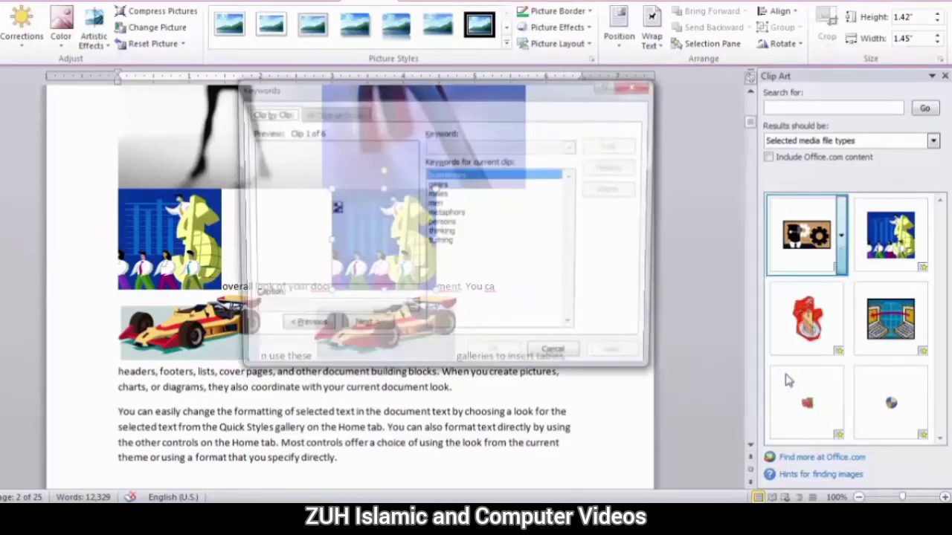
{"action": "left_click", "coordinate": [437, 203]}
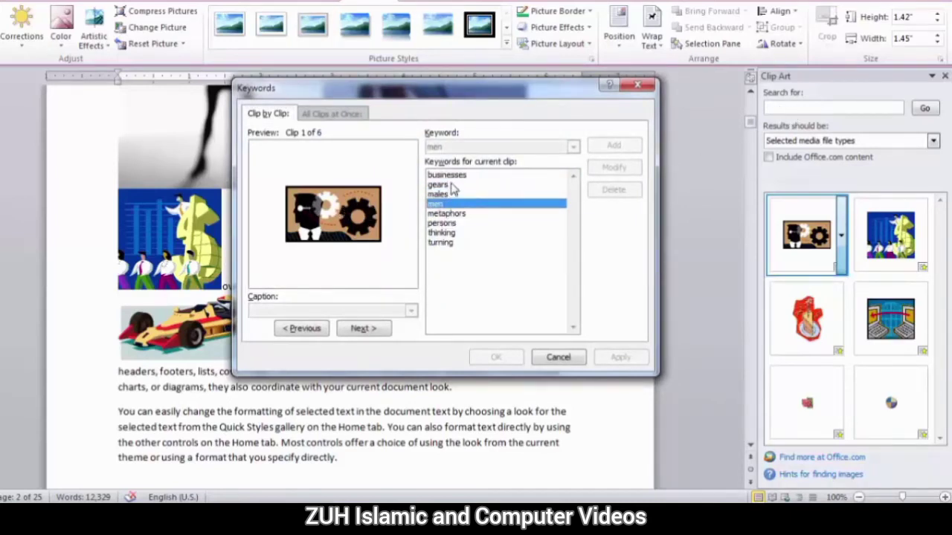
{"action": "left_click", "coordinate": [457, 177]}
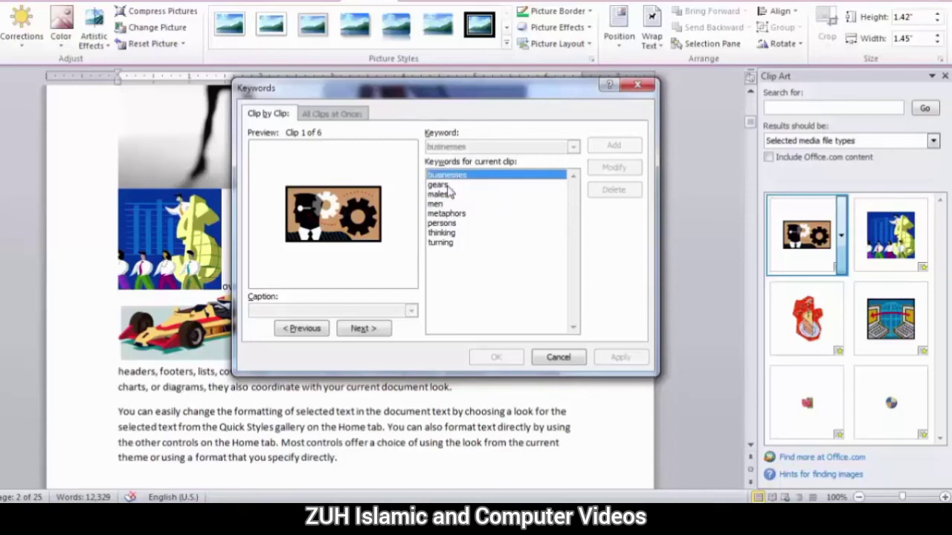
{"action": "left_click", "coordinate": [447, 185]}
{"action": "left_click", "coordinate": [451, 195]}
{"action": "left_click", "coordinate": [454, 203]}
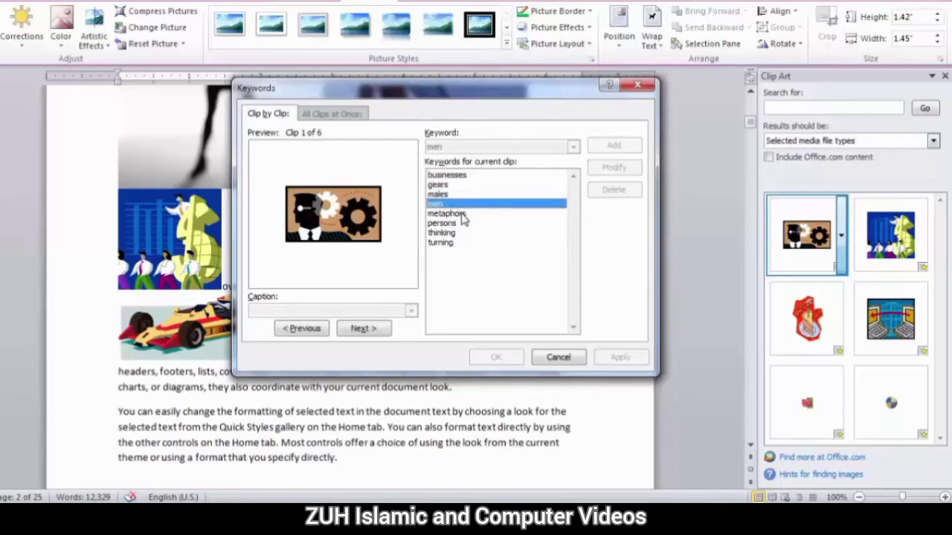
{"action": "left_click", "coordinate": [462, 214]}
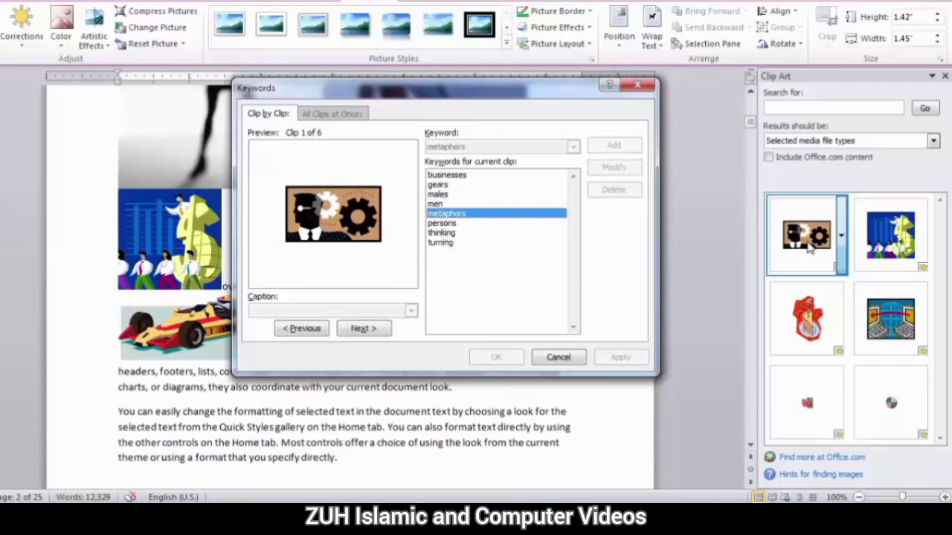
{"action": "left_click", "coordinate": [557, 357]}
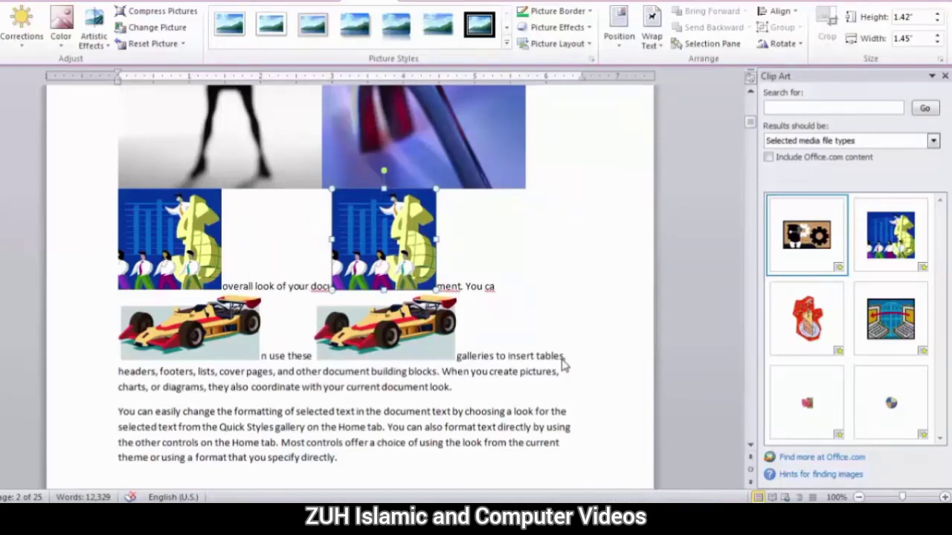
Search Clip Art for 'cat' across all media types and insert the vet-with-cat and tiger clips.
{"action": "left_click", "coordinate": [781, 108]}
{"action": "type", "text": "cat"}
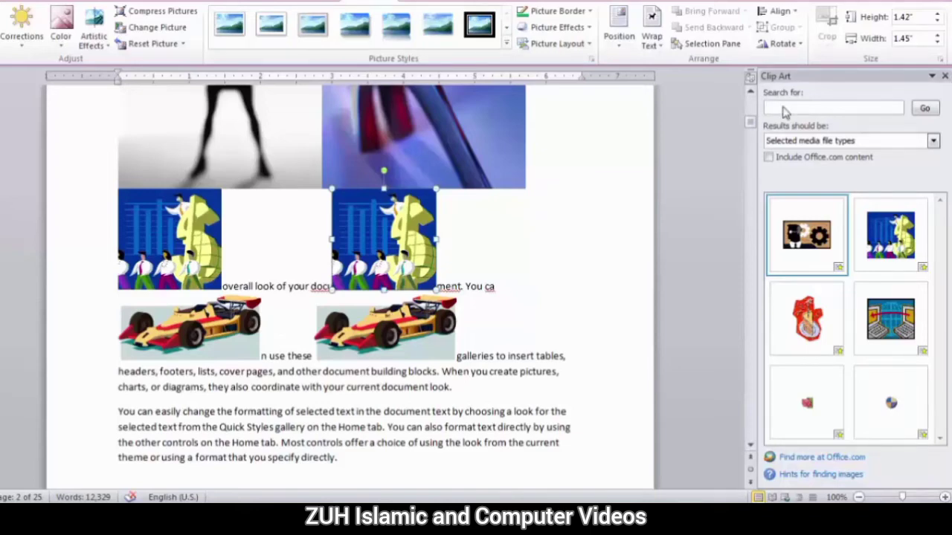
{"action": "left_click", "coordinate": [926, 109]}
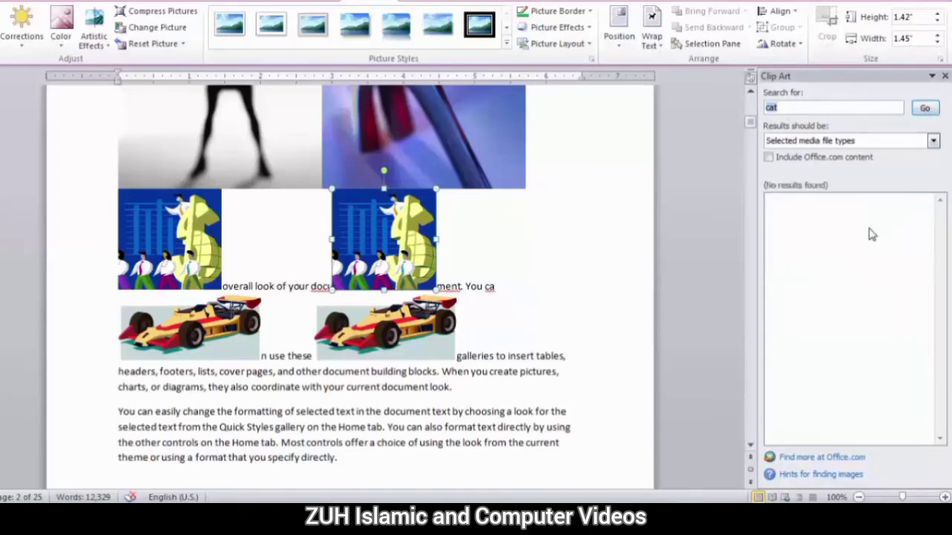
{"action": "left_click", "coordinate": [844, 141]}
{"action": "left_click", "coordinate": [786, 156]}
{"action": "left_click", "coordinate": [924, 108]}
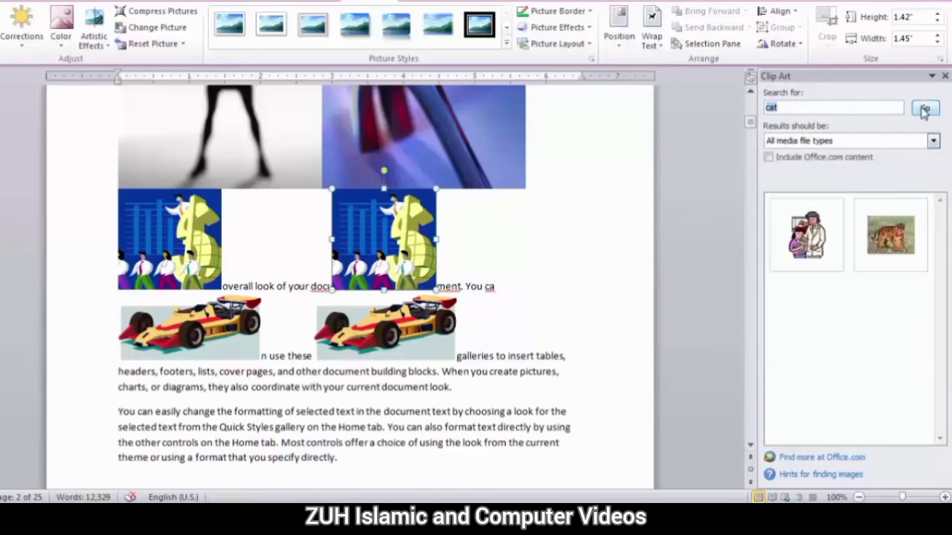
{"action": "left_click", "coordinate": [807, 237]}
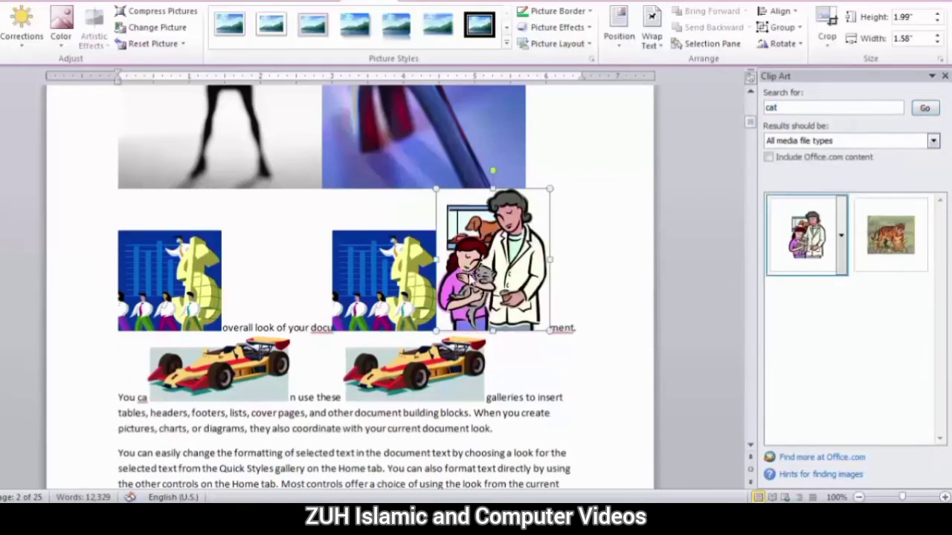
{"action": "left_click", "coordinate": [568, 367]}
{"action": "left_click", "coordinate": [890, 235]}
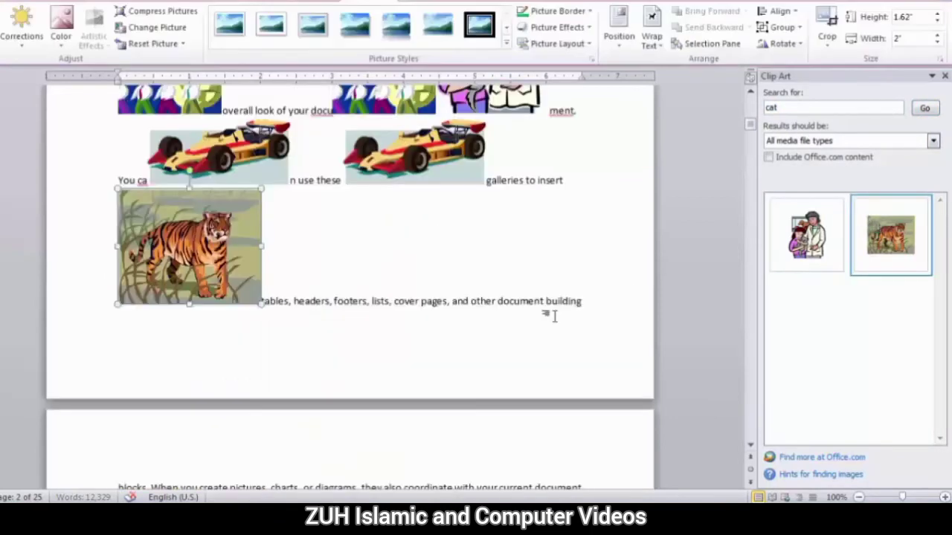
{"action": "left_click", "coordinate": [524, 296]}
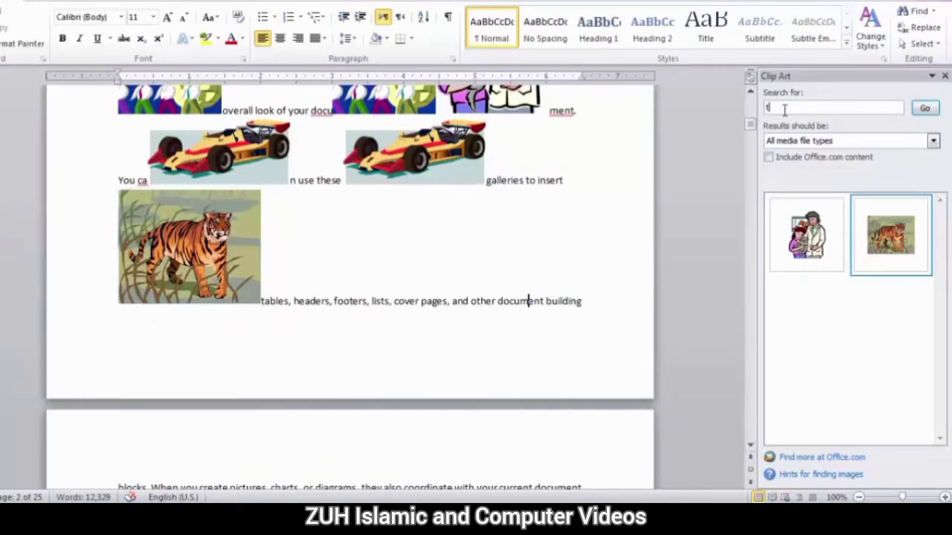
Search for tiger, review the tiger clip's keywords (cats, nature, tigers, wildlife), then enter 'wildlife' as the search term.
{"action": "key", "text": "Return"}
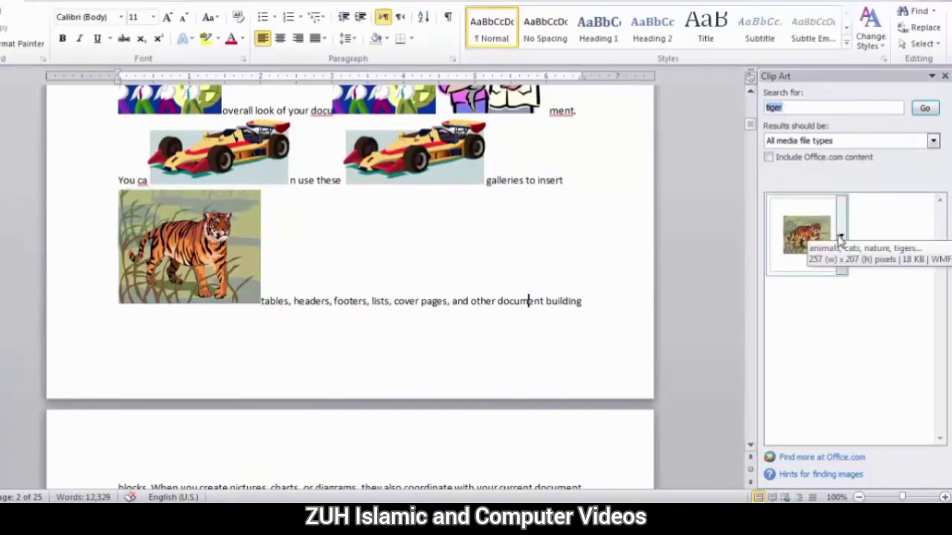
{"action": "left_click", "coordinate": [840, 236]}
{"action": "left_click", "coordinate": [759, 375]}
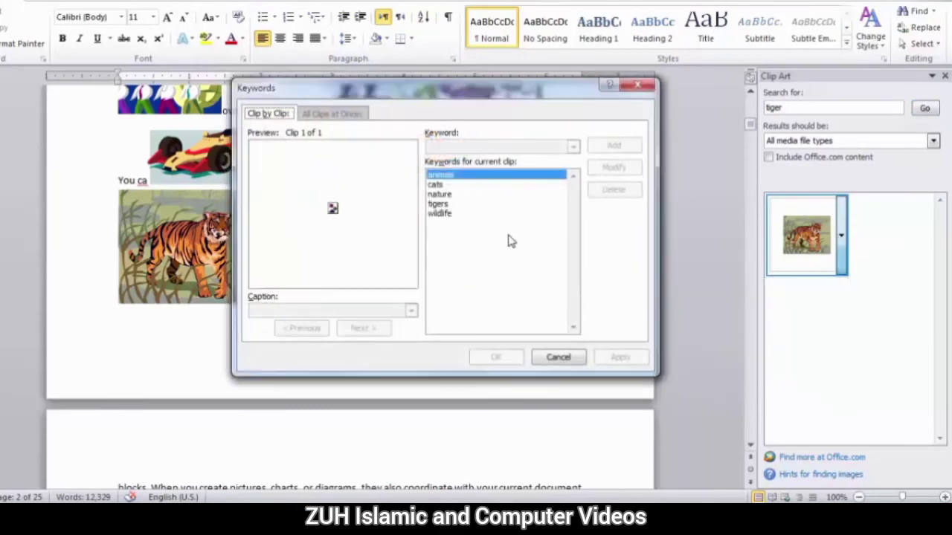
{"action": "left_click", "coordinate": [438, 184]}
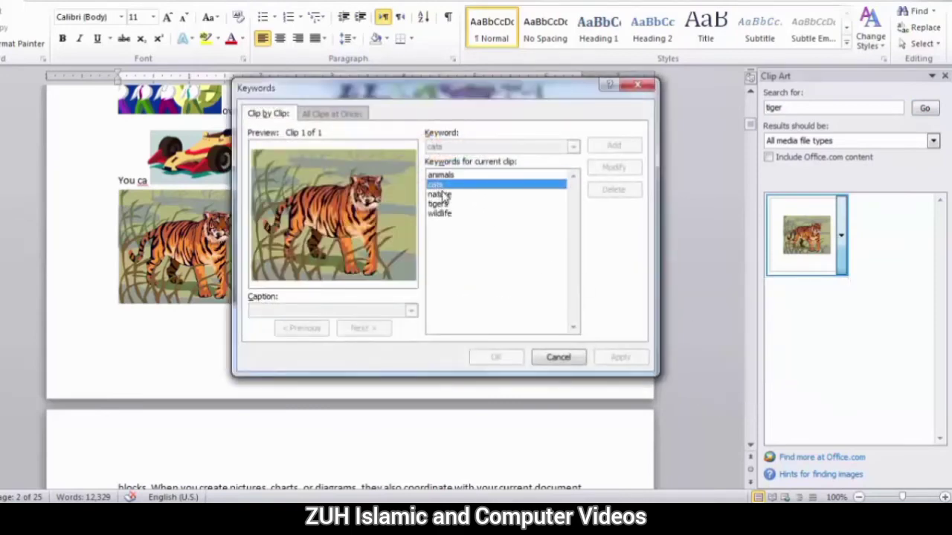
{"action": "left_click", "coordinate": [441, 194]}
{"action": "left_click", "coordinate": [441, 204]}
{"action": "left_click", "coordinate": [442, 214]}
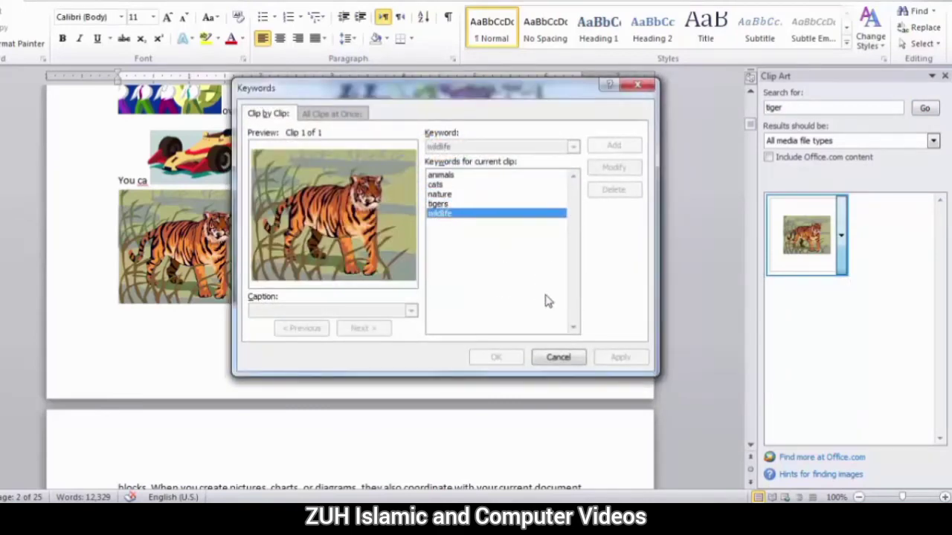
{"action": "left_click", "coordinate": [559, 357]}
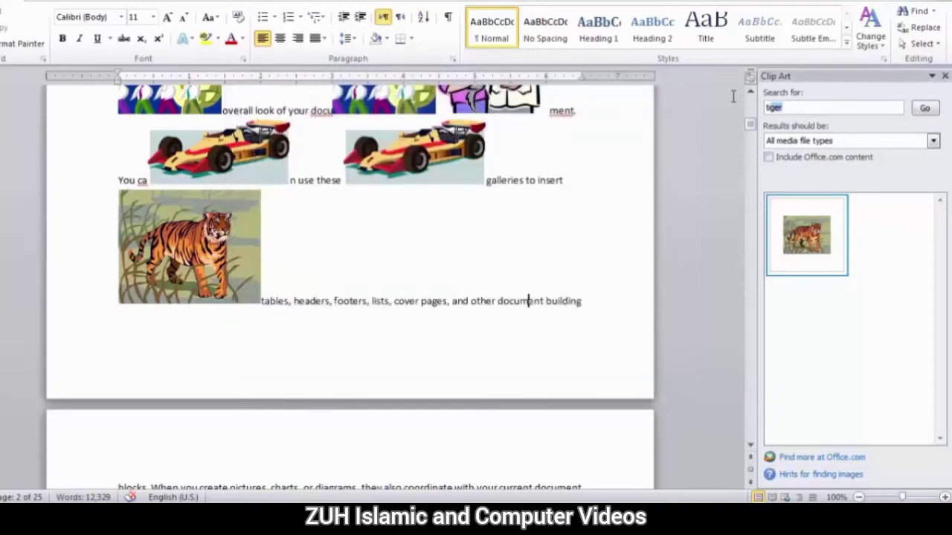
{"action": "type", "text": "wildlife"}
Search for wildlife, restrict results to audio only, and clear the search term.
{"action": "left_click", "coordinate": [924, 108]}
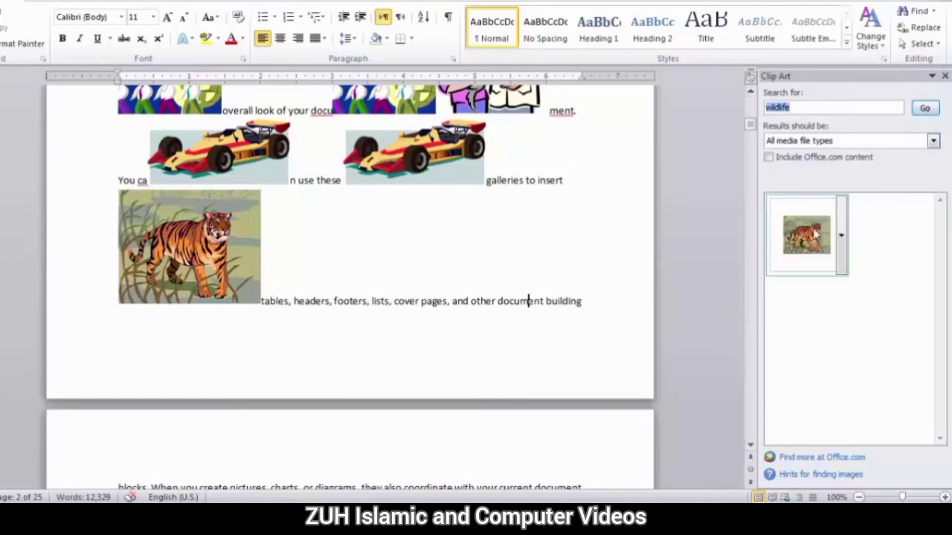
{"action": "left_click", "coordinate": [843, 140]}
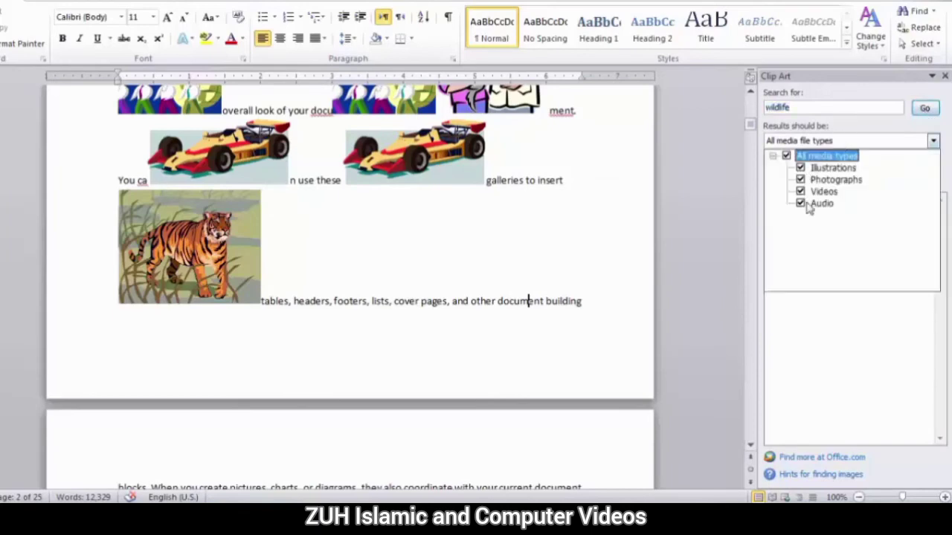
{"action": "left_click", "coordinate": [800, 179]}
{"action": "left_click", "coordinate": [800, 167]}
{"action": "left_click", "coordinate": [800, 191]}
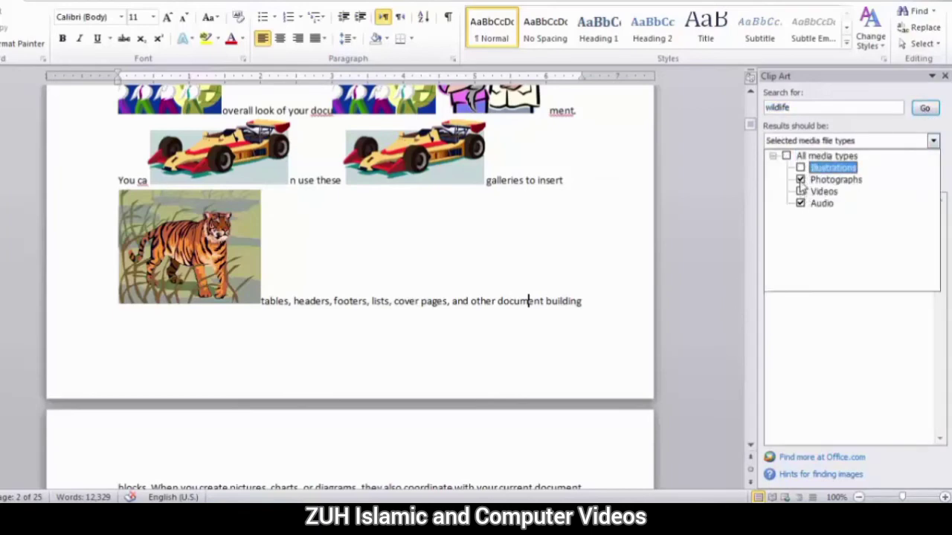
{"action": "left_click", "coordinate": [800, 203]}
{"action": "left_click", "coordinate": [800, 203]}
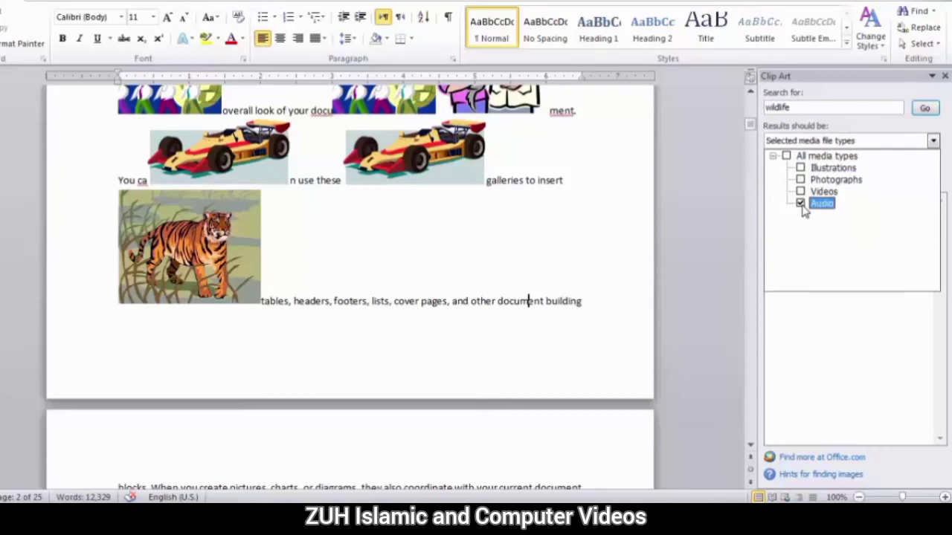
{"action": "left_click", "coordinate": [802, 108]}
{"action": "key", "text": "BackSpace"}
{"action": "type", "text": "telephone"}
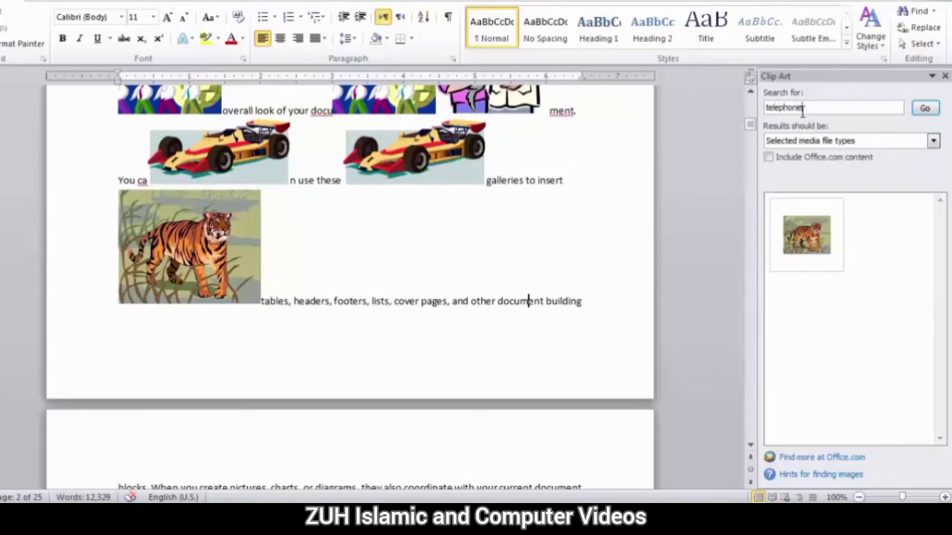
Search audio clips for telephone and view the Telephone clip's preview and properties.
{"action": "left_click", "coordinate": [928, 109]}
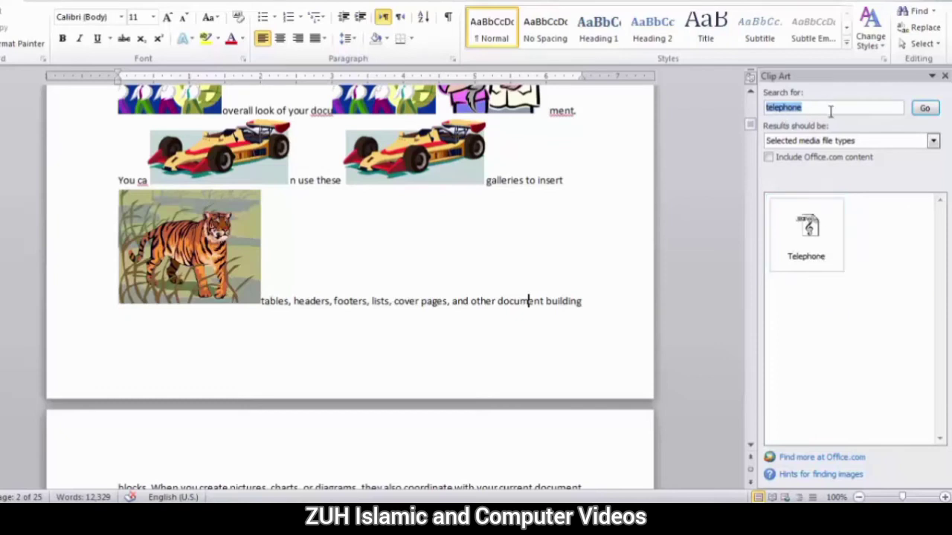
{"action": "left_click", "coordinate": [836, 143]}
{"action": "left_click", "coordinate": [838, 143]}
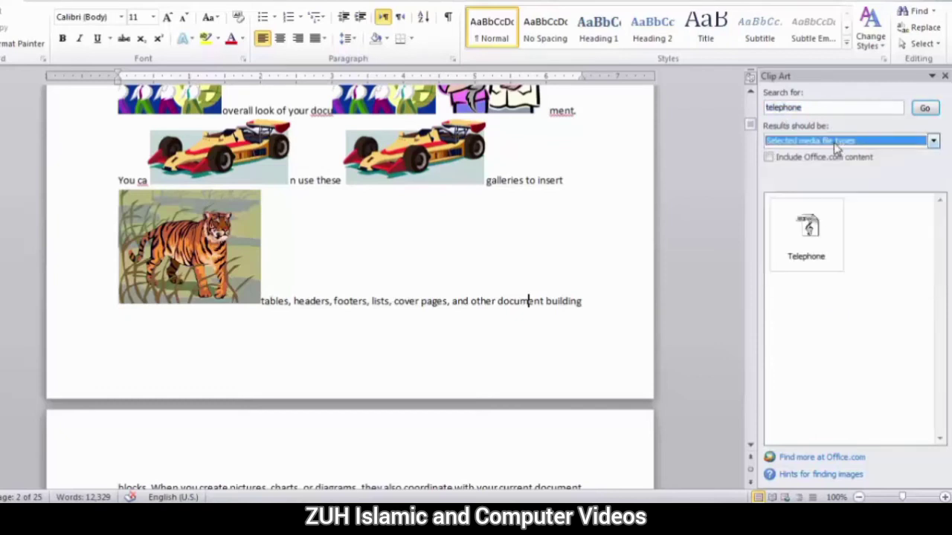
{"action": "mouse_move", "coordinate": [807, 229]}
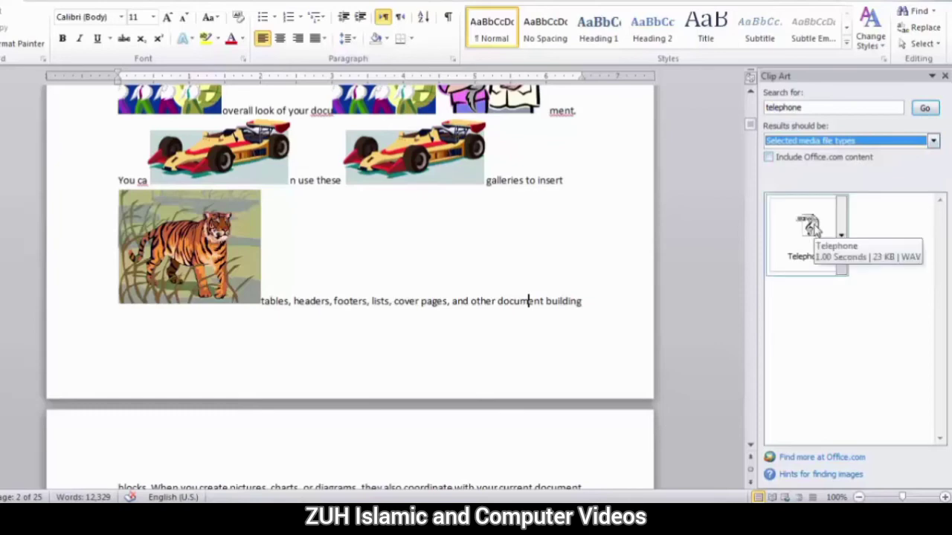
{"action": "left_click", "coordinate": [841, 235]}
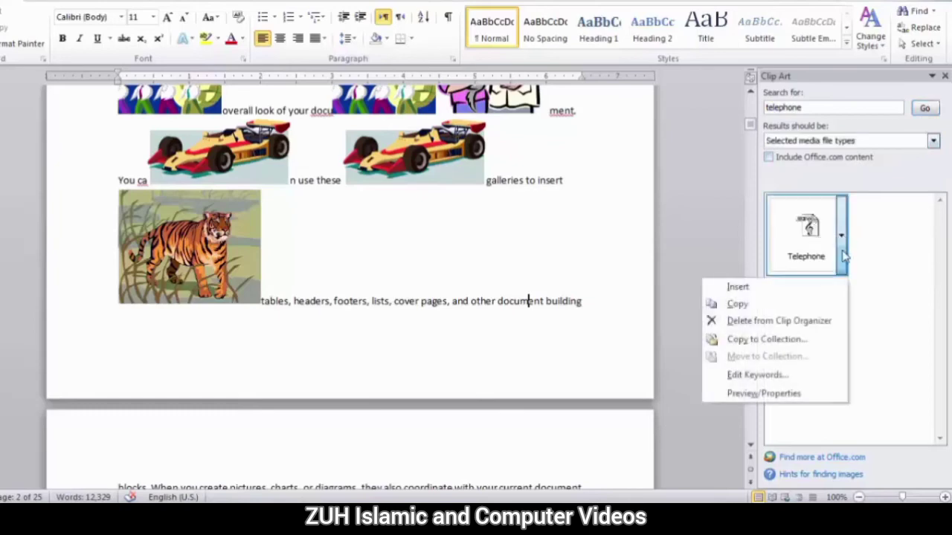
{"action": "left_click", "coordinate": [774, 393]}
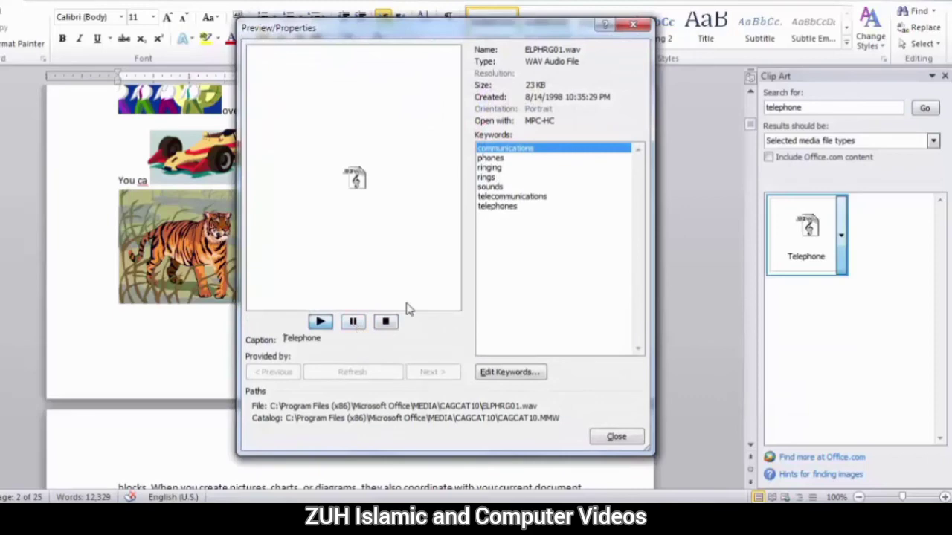
{"action": "left_click", "coordinate": [616, 438]}
{"action": "mouse_move", "coordinate": [806, 234]}
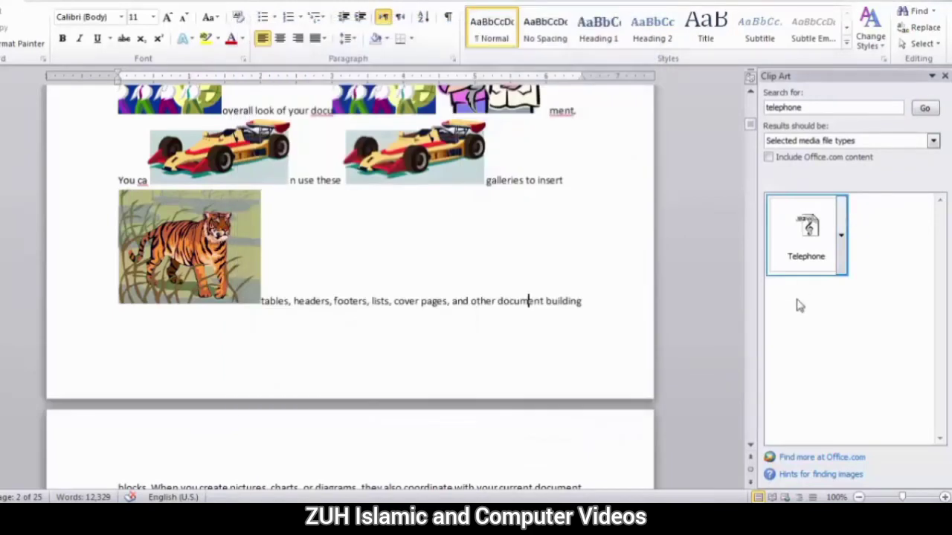
Review the Telephone clip's keywords: phones, rings, sounds, telecommunications, telephones.
{"action": "left_click", "coordinate": [841, 233]}
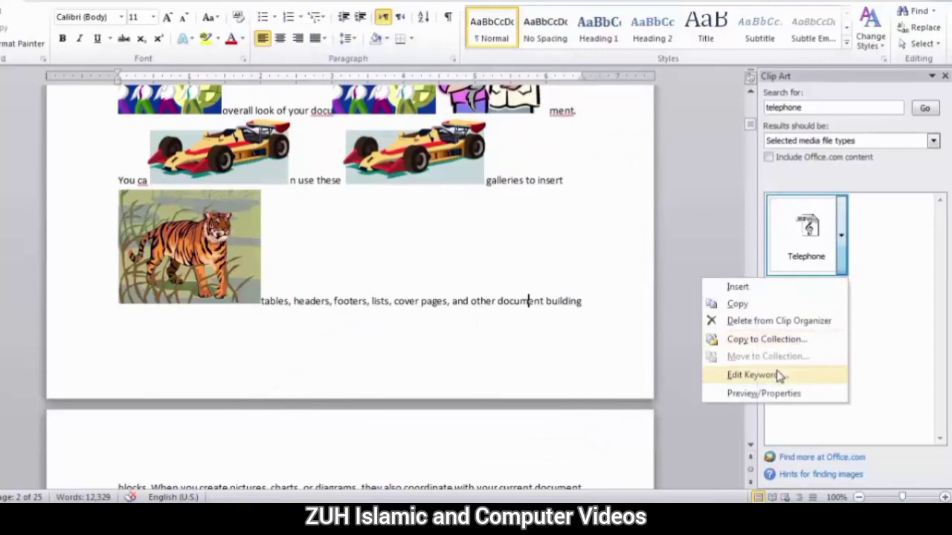
{"action": "left_click", "coordinate": [780, 374]}
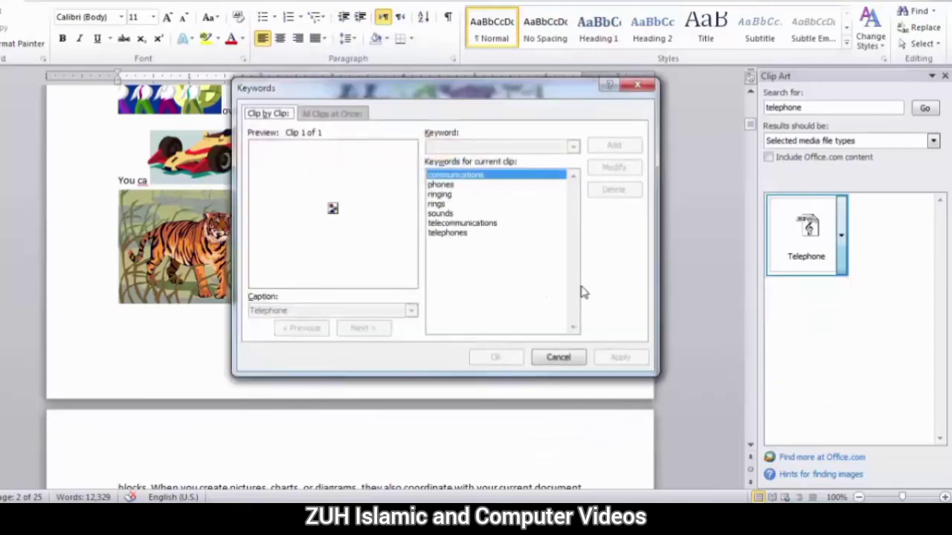
{"action": "left_click", "coordinate": [455, 186]}
{"action": "left_click", "coordinate": [454, 205]}
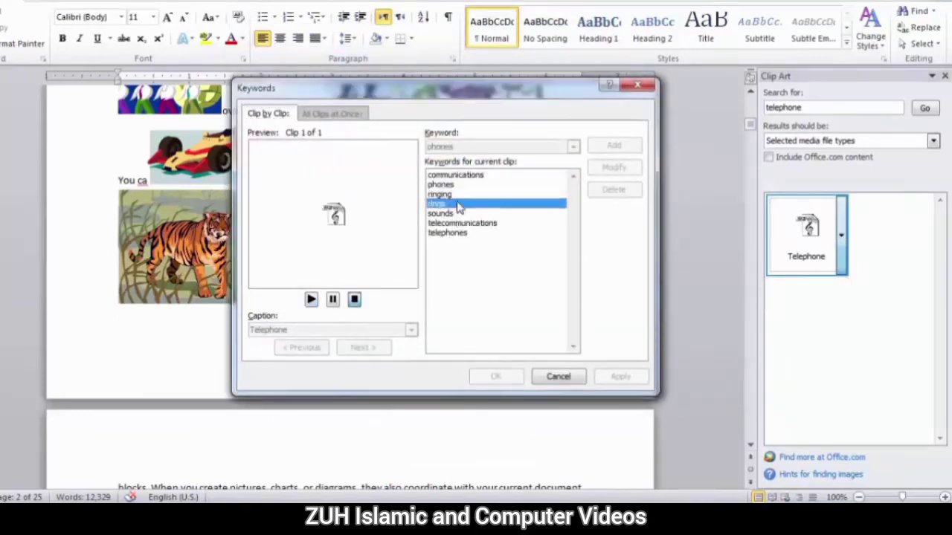
{"action": "left_click", "coordinate": [455, 214]}
{"action": "left_click", "coordinate": [461, 224]}
{"action": "left_click", "coordinate": [463, 234]}
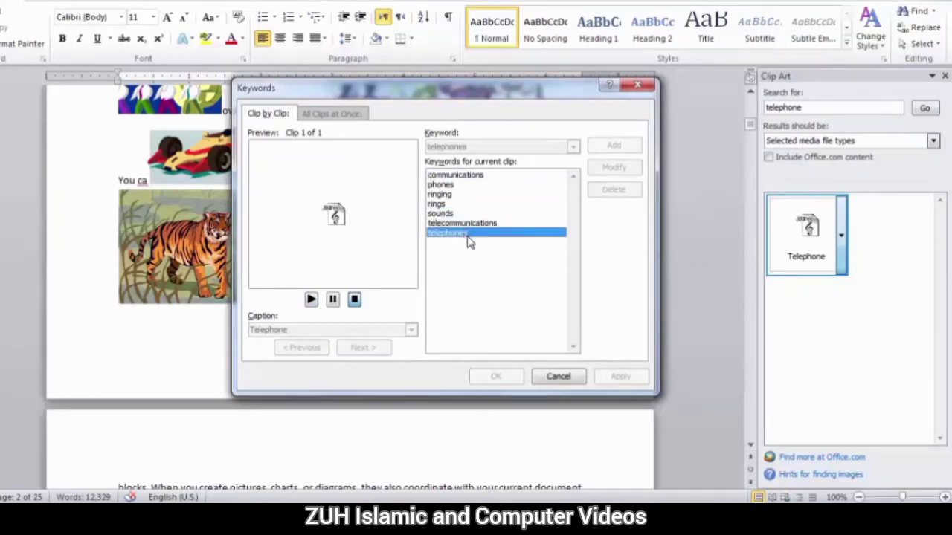
{"action": "left_click", "coordinate": [558, 377]}
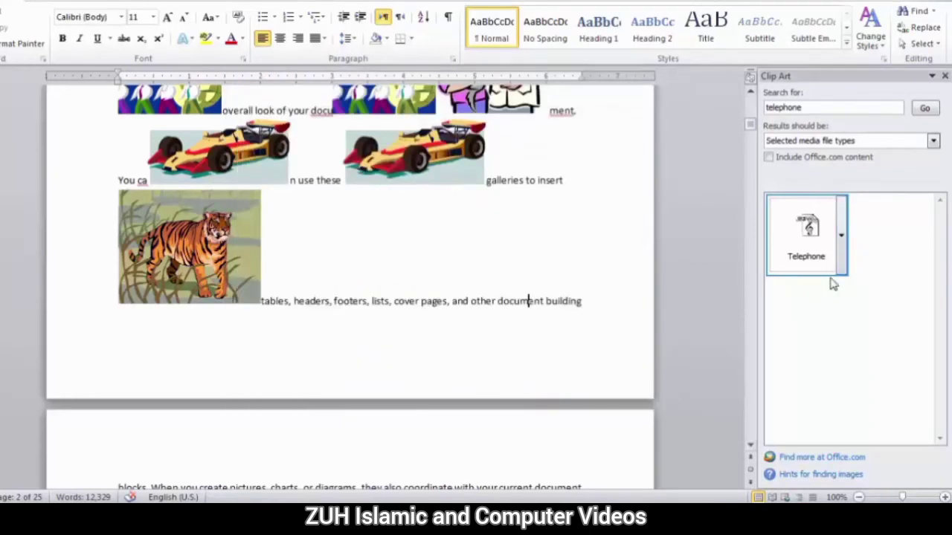
Include Office.com content in searches and clear the 'telephone' search term.
{"action": "left_click", "coordinate": [793, 163]}
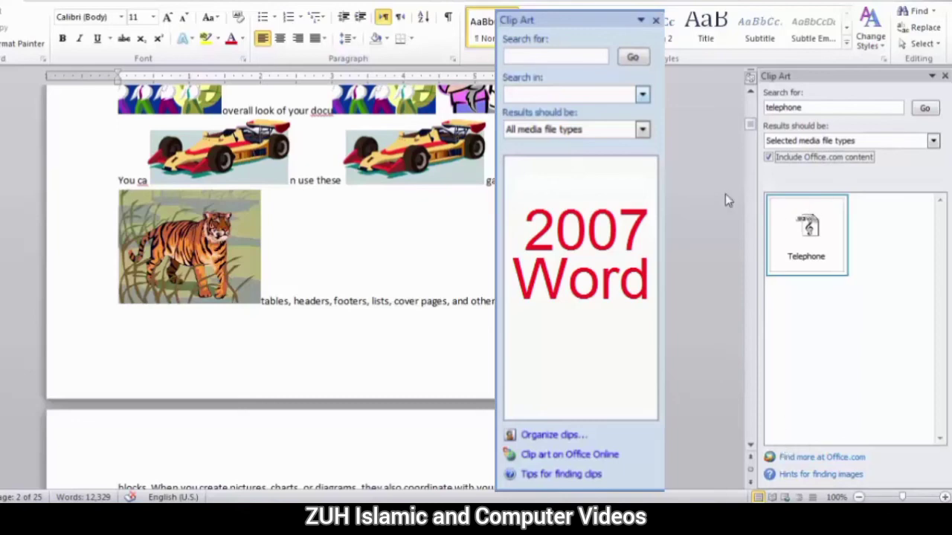
{"action": "double_click", "coordinate": [807, 107]}
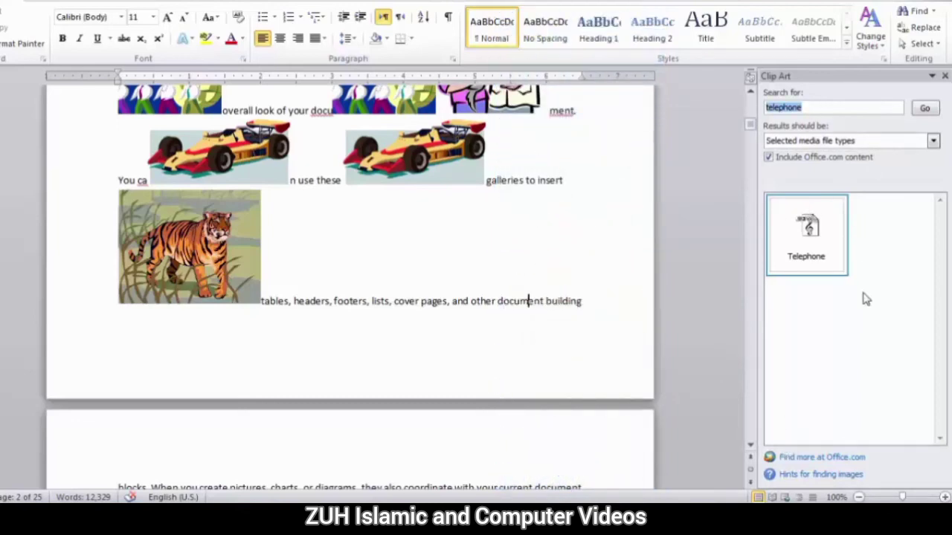
{"action": "key", "text": "BackSpace"}
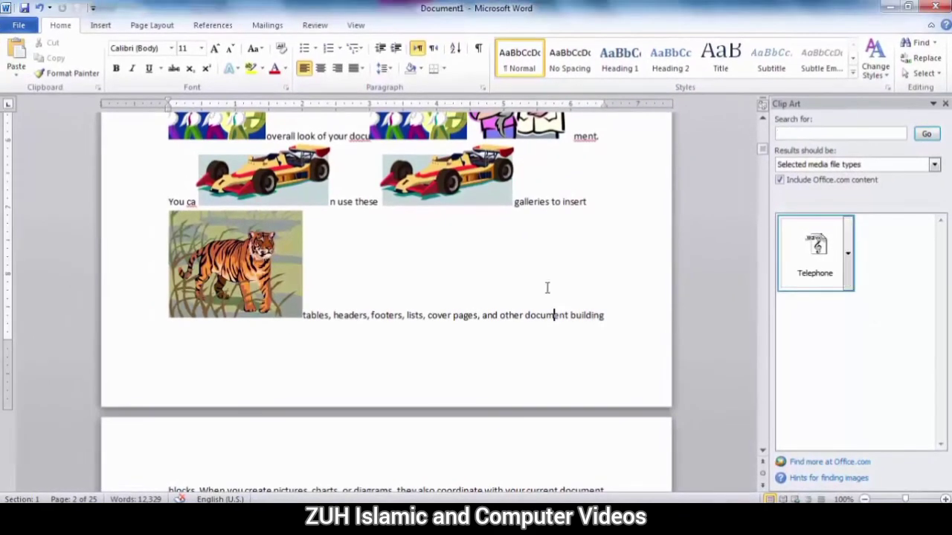
Launch Clip Organizer via Start > All Programs > Microsoft Office > Microsoft Office 2010 Tools.
{"action": "left_click", "coordinate": [52, 494]}
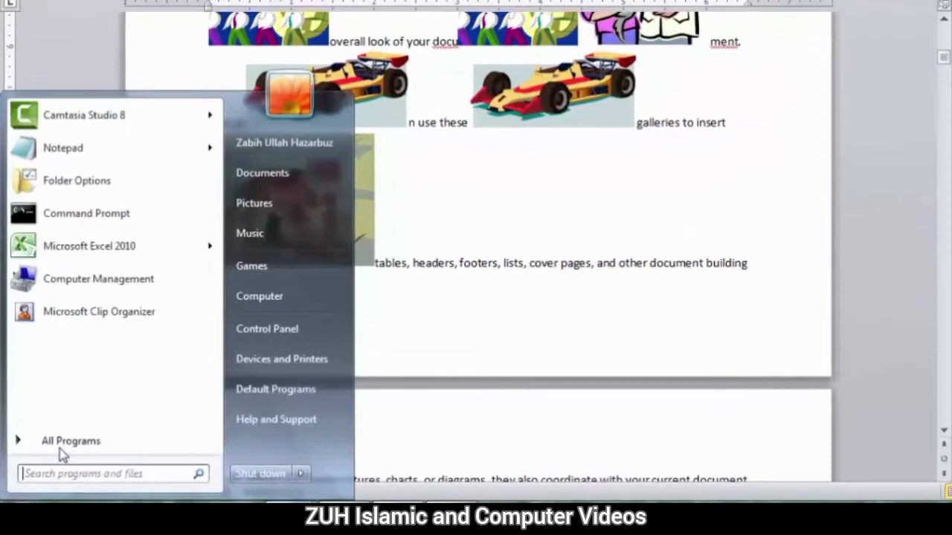
{"action": "left_click", "coordinate": [62, 446]}
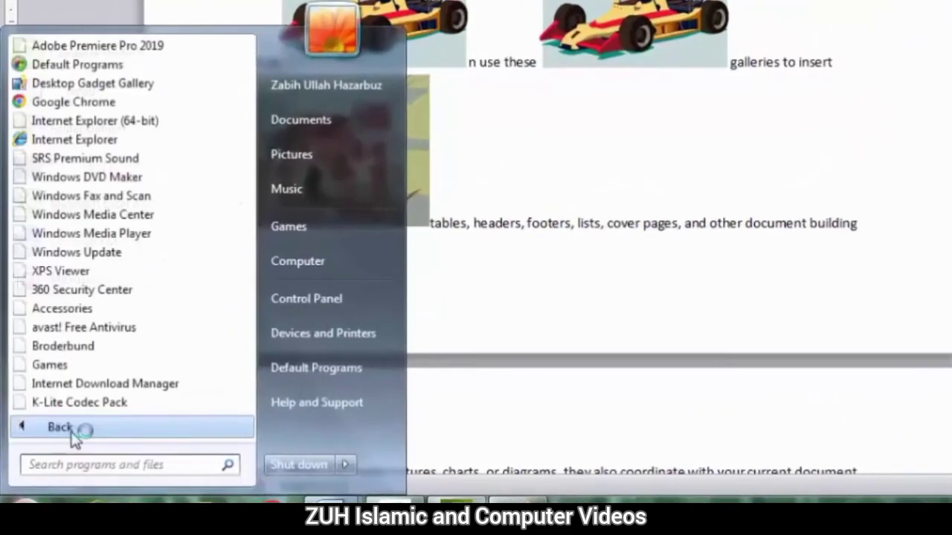
{"action": "scroll", "coordinate": [170, 320], "scroll_direction": "down", "scroll_amount": 1}
{"action": "scroll", "coordinate": [170, 320], "scroll_direction": "down", "scroll_amount": 2}
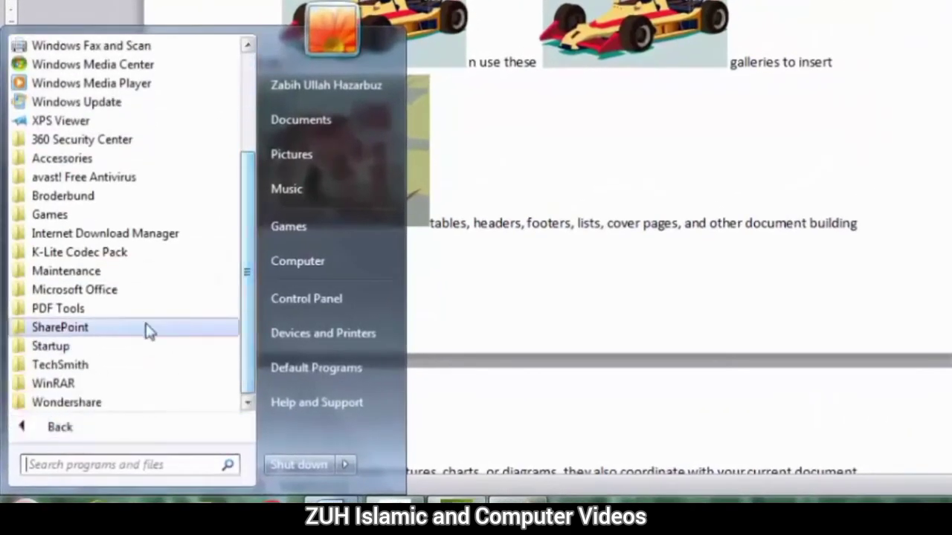
{"action": "left_click", "coordinate": [112, 290]}
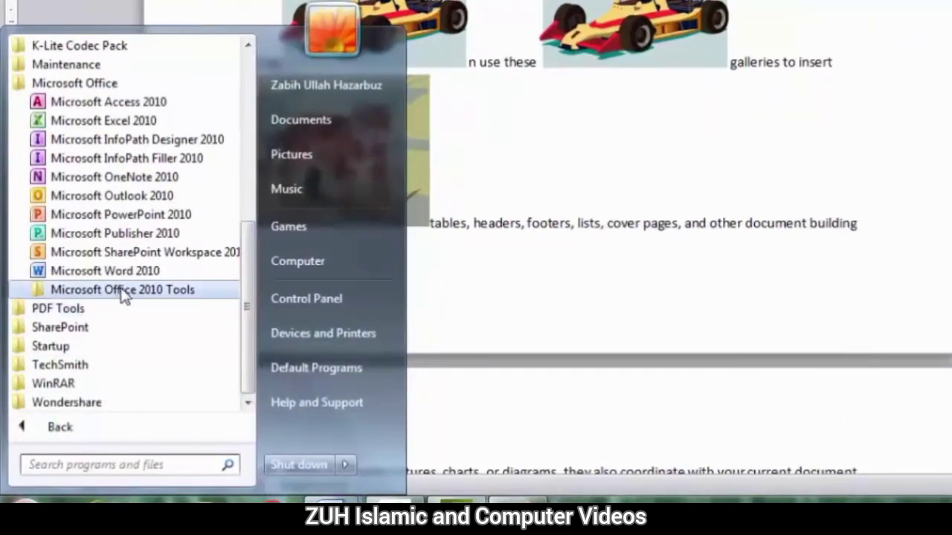
{"action": "left_click", "coordinate": [174, 294]}
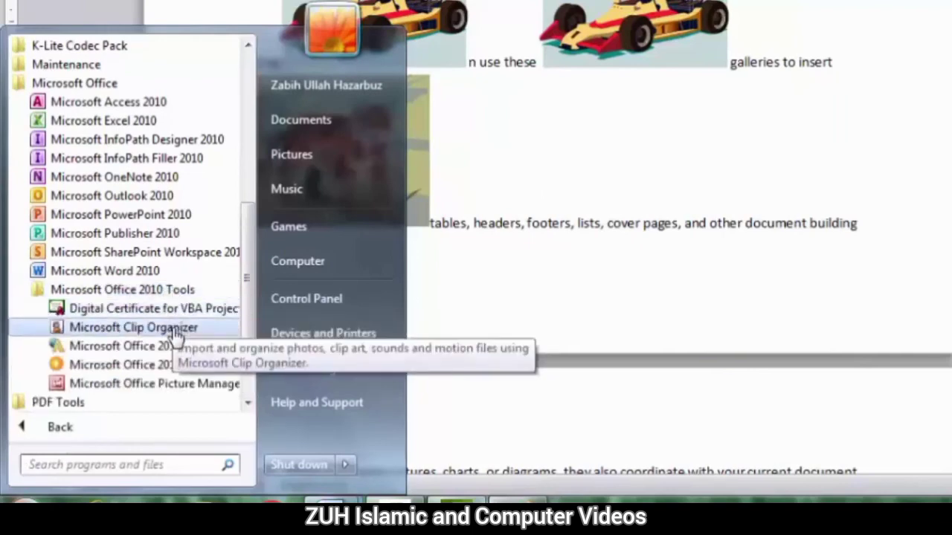
{"action": "left_click", "coordinate": [173, 329]}
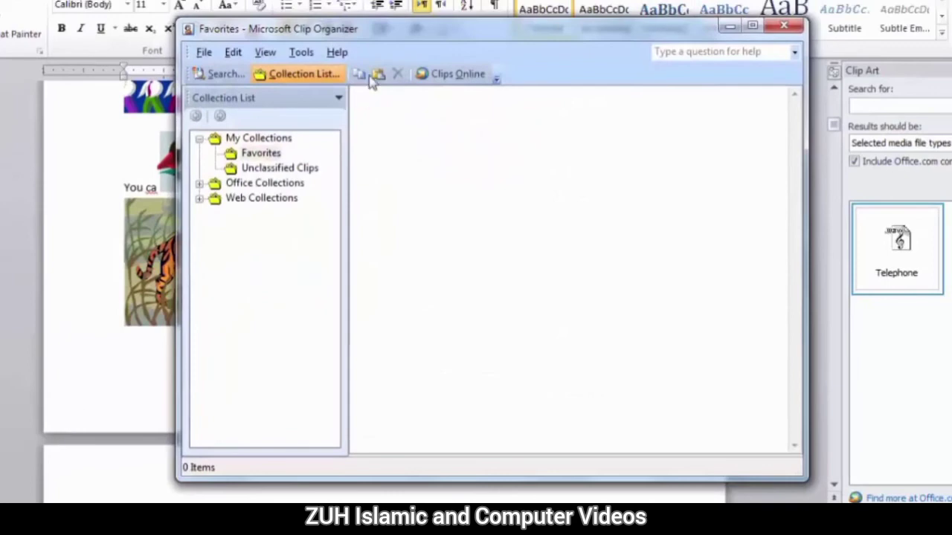
Add the Desert picture from Sample Pictures to the Favorites collection.
{"action": "left_click_drag", "start_coordinate": [376, 37], "coordinate": [310, 56]}
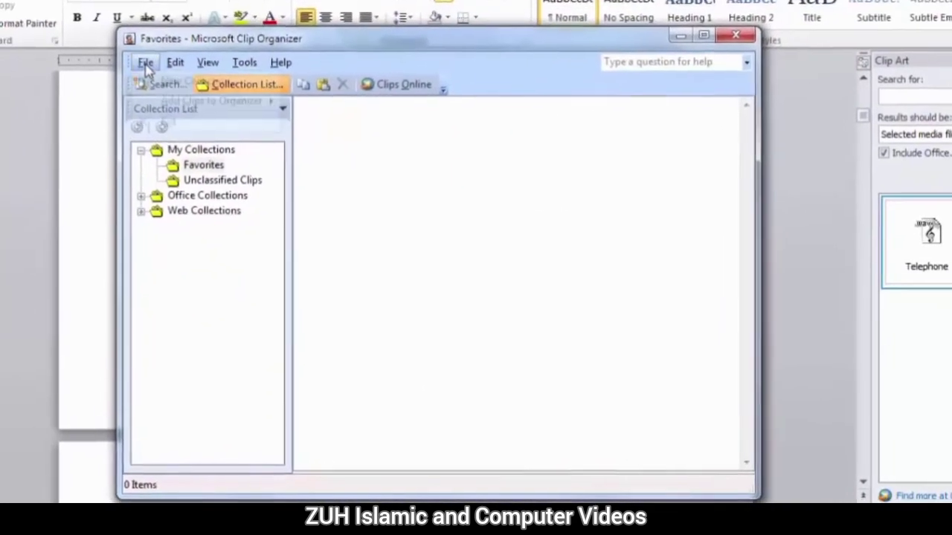
{"action": "left_click", "coordinate": [129, 73]}
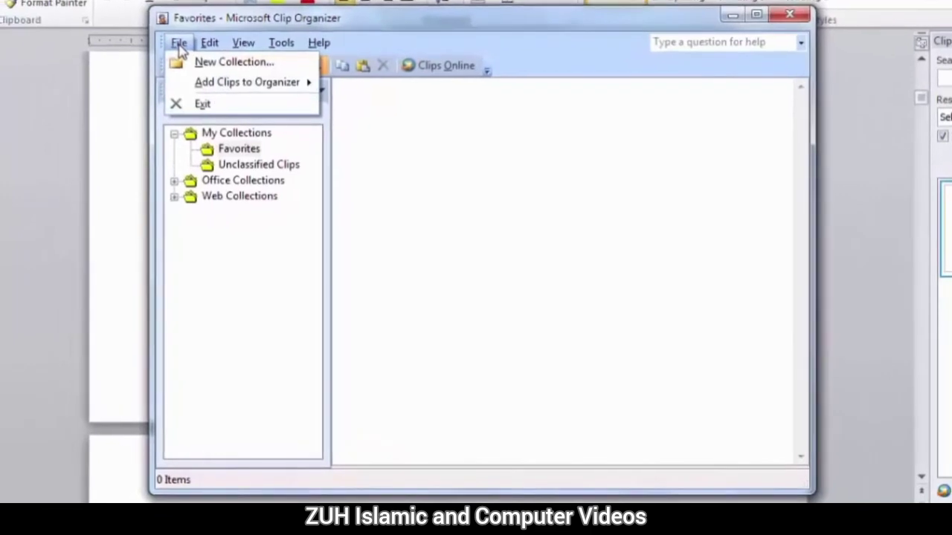
{"action": "mouse_move", "coordinate": [247, 82]}
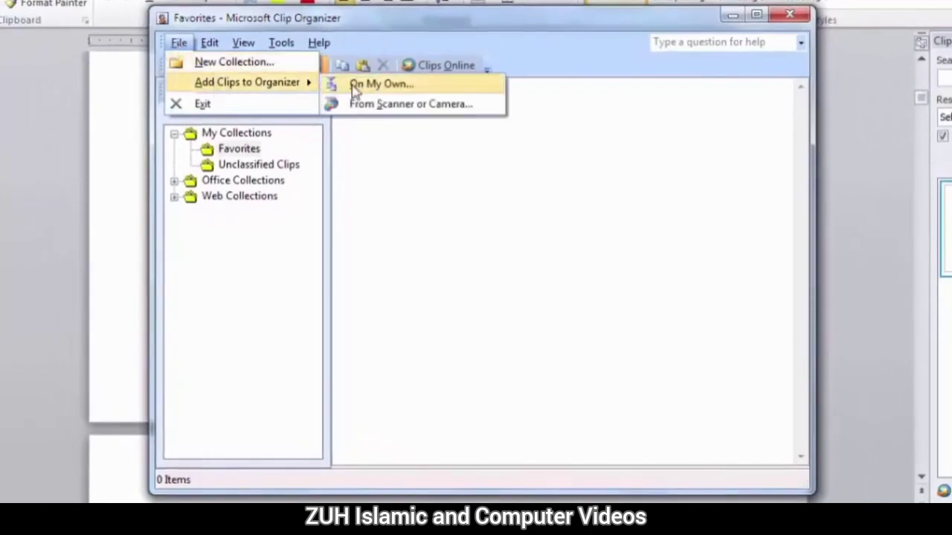
{"action": "left_click", "coordinate": [355, 86]}
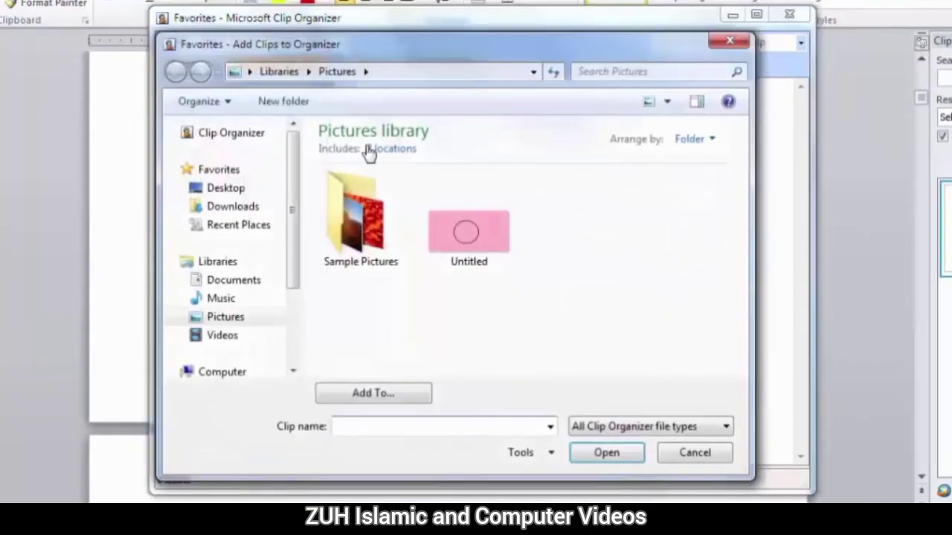
{"action": "double_click", "coordinate": [361, 219]}
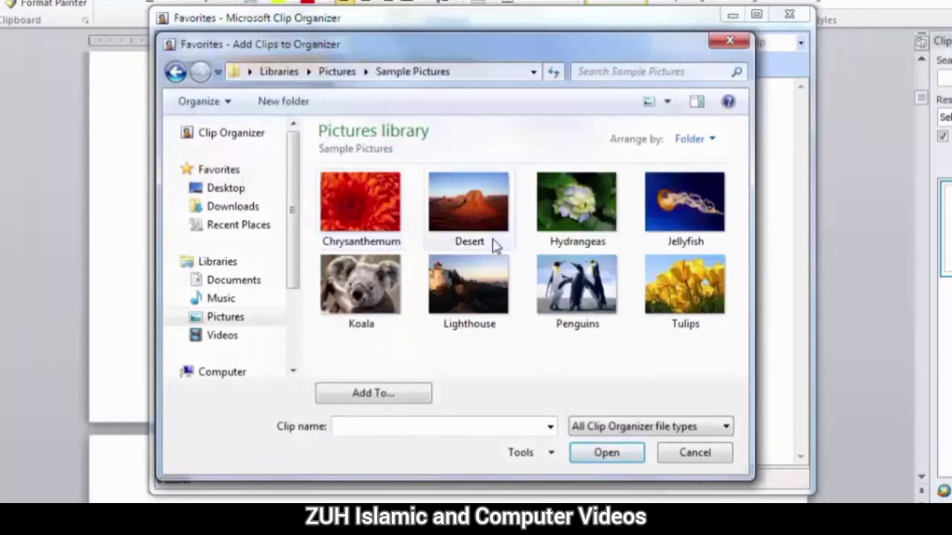
{"action": "left_click", "coordinate": [467, 232]}
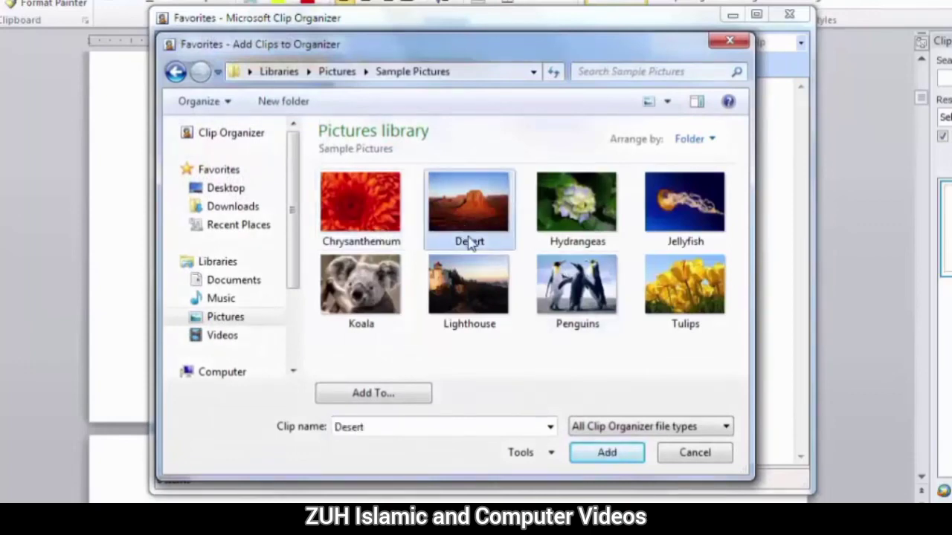
{"action": "left_click", "coordinate": [595, 451]}
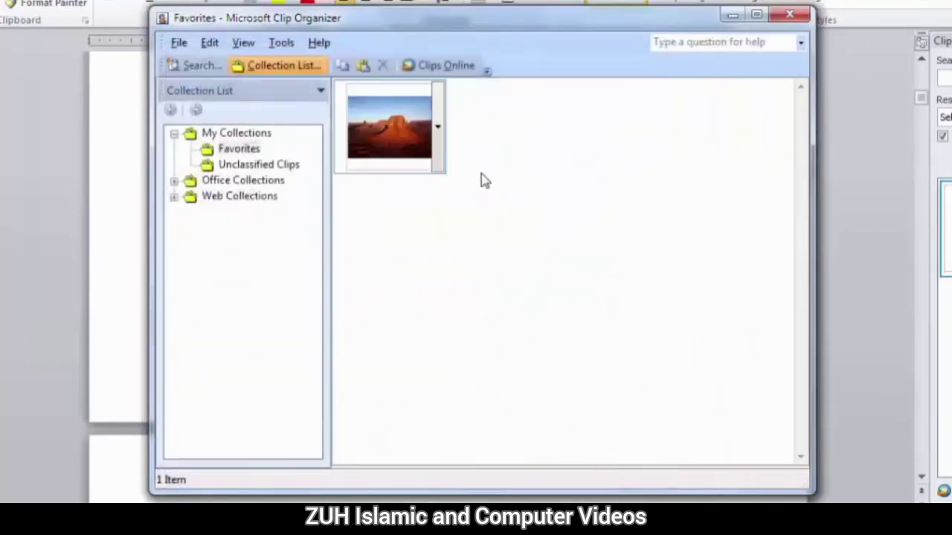
Browse Office Collections from Agriculture through Emotions, open the orange face clip's options, then close the organizer.
{"action": "left_click", "coordinate": [174, 180]}
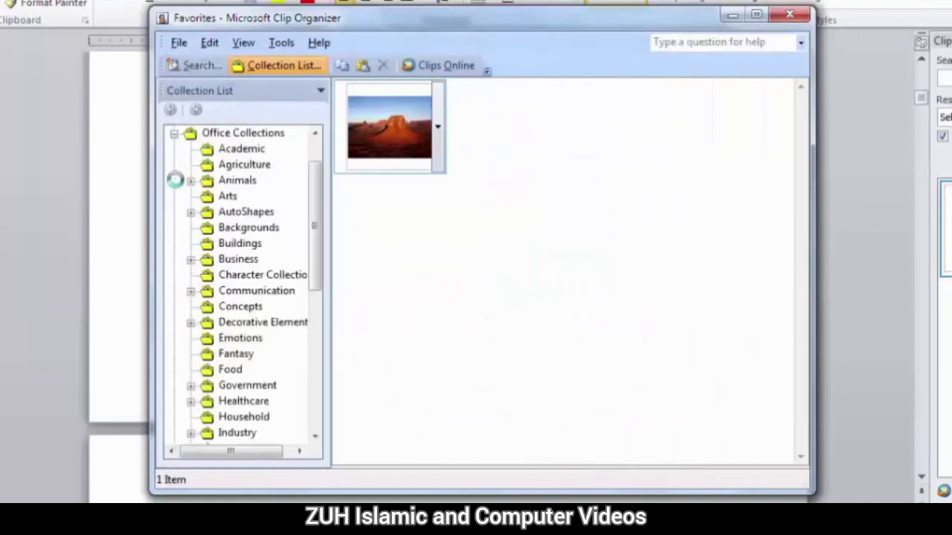
{"action": "left_click", "coordinate": [233, 165]}
{"action": "left_click", "coordinate": [237, 181]}
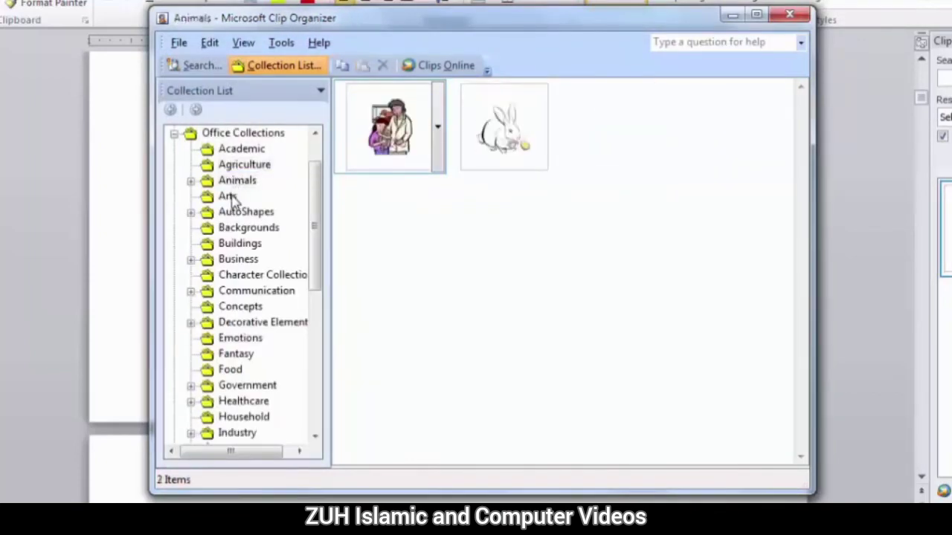
{"action": "left_click", "coordinate": [227, 196]}
{"action": "left_click", "coordinate": [236, 211]}
{"action": "left_click", "coordinate": [236, 227]}
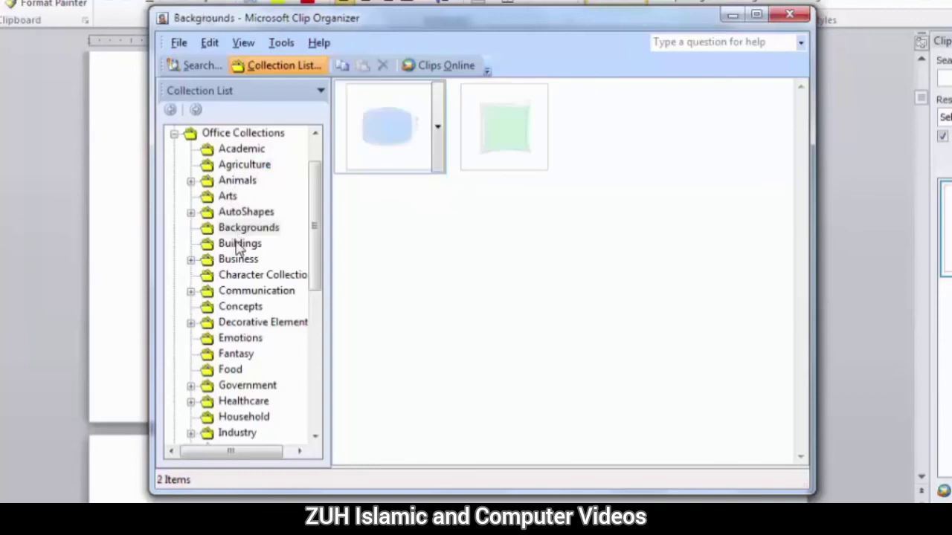
{"action": "left_click", "coordinate": [238, 244]}
{"action": "left_click", "coordinate": [246, 291]}
{"action": "left_click", "coordinate": [249, 338]}
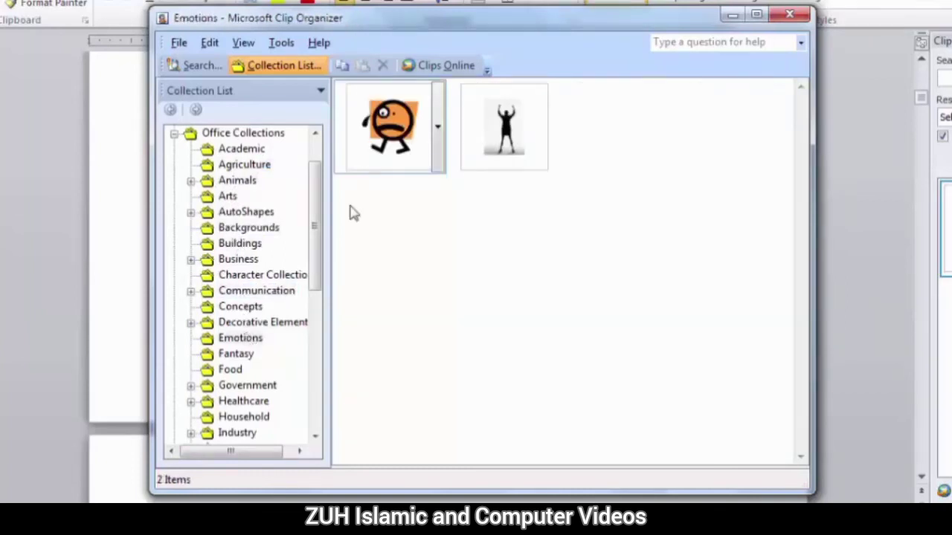
{"action": "left_click", "coordinate": [438, 127]}
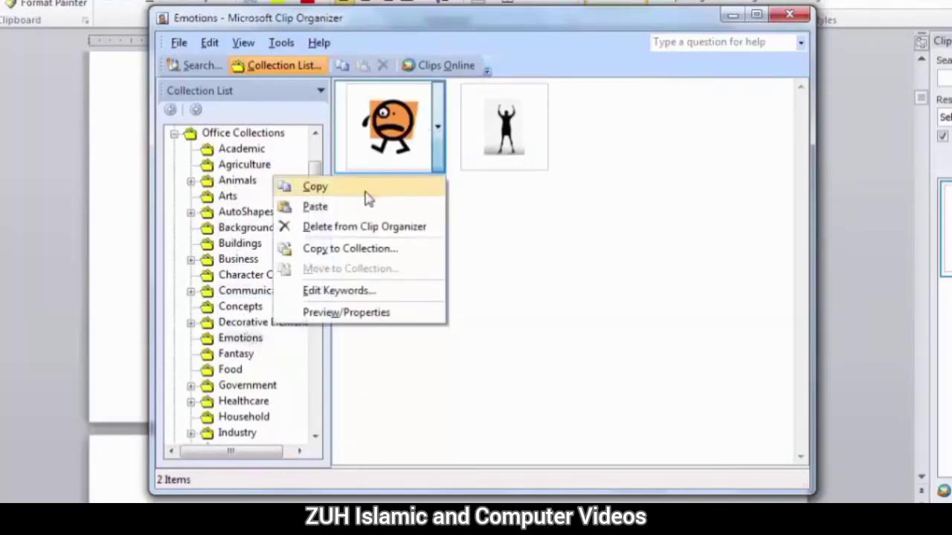
{"action": "left_click", "coordinate": [789, 14]}
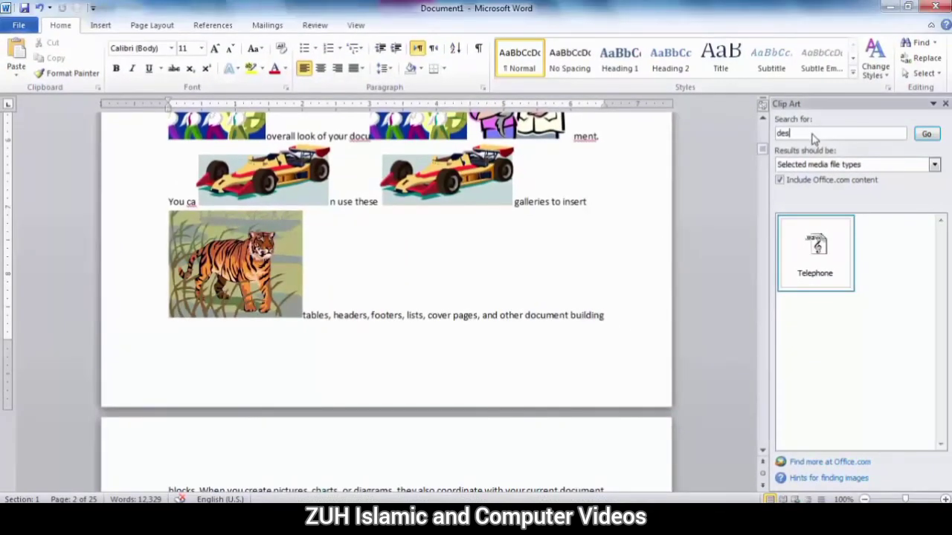
Search Clip Art for desert across all media types and insert the Desert photo into the document.
{"action": "left_click", "coordinate": [926, 134]}
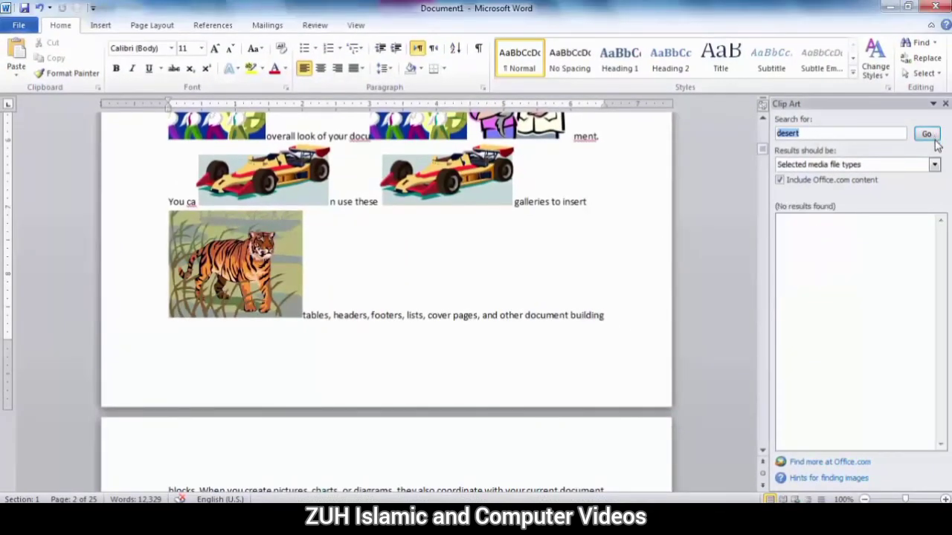
{"action": "left_click", "coordinate": [934, 164]}
{"action": "left_click", "coordinate": [796, 179]}
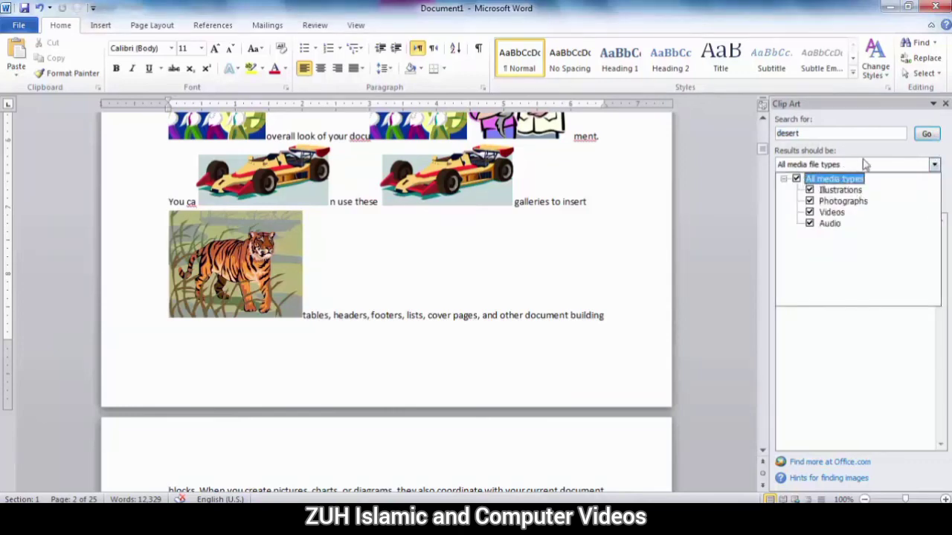
{"action": "left_click", "coordinate": [927, 134]}
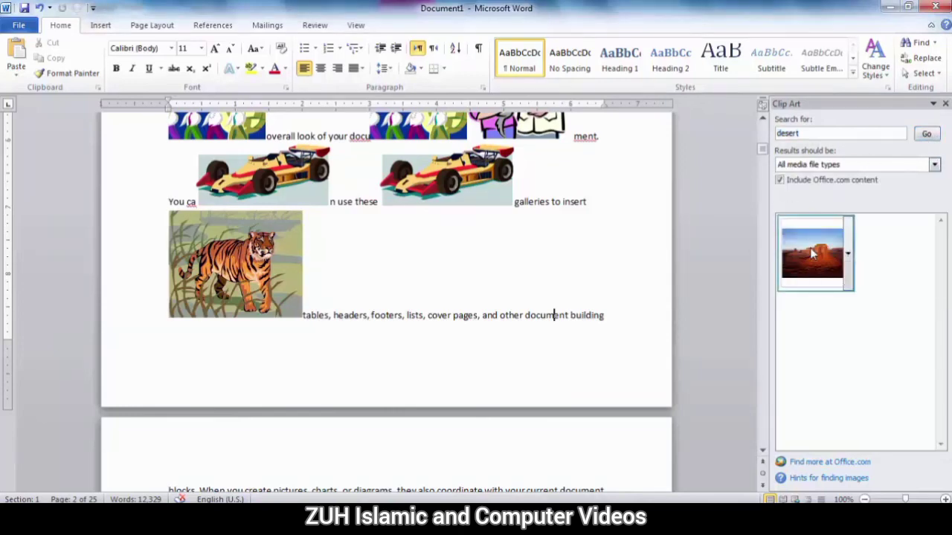
{"action": "left_click", "coordinate": [812, 254]}
{"action": "left_click", "coordinate": [849, 255]}
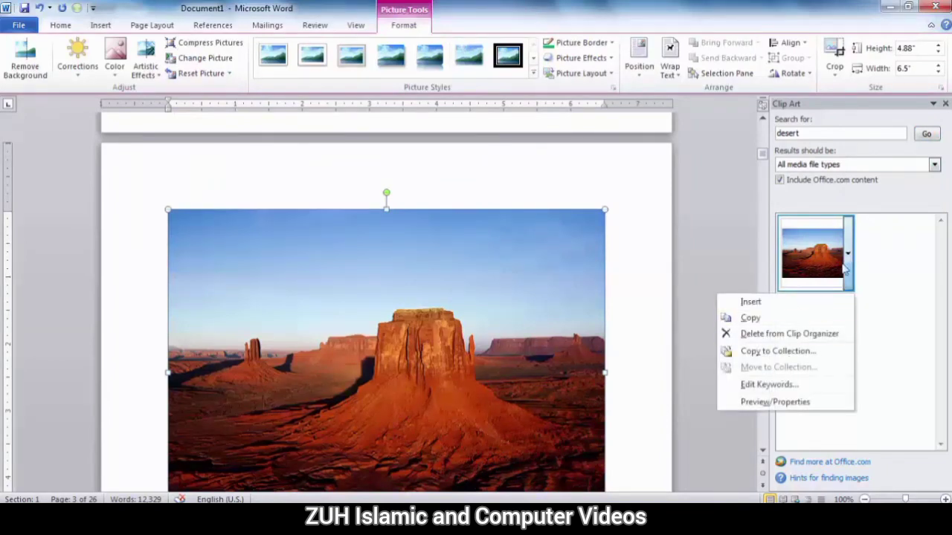
Add the keyword 'My Picture' to the Desert clip alongside Pictures, Public, Users and Sample Pictures.
{"action": "left_click", "coordinate": [779, 384]}
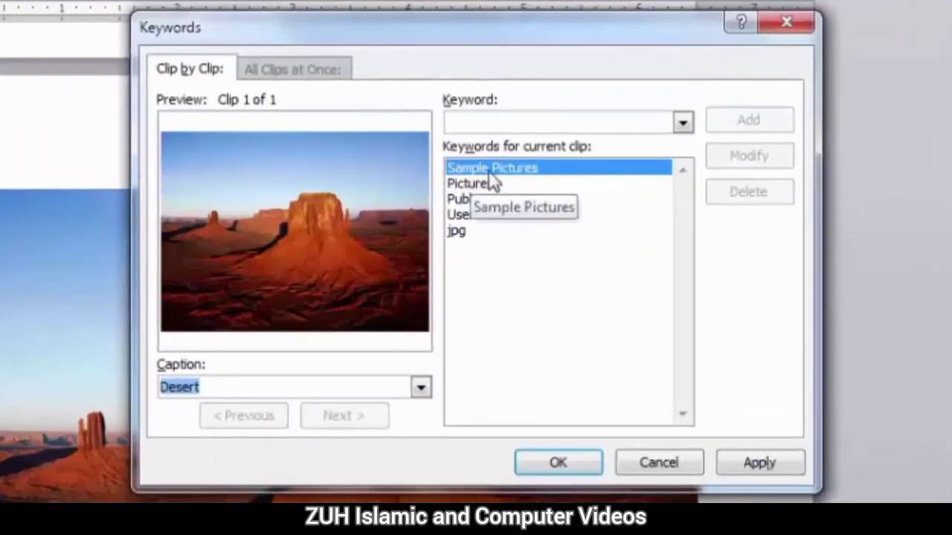
{"action": "left_click", "coordinate": [487, 186]}
{"action": "left_click", "coordinate": [485, 199]}
{"action": "left_click", "coordinate": [484, 215]}
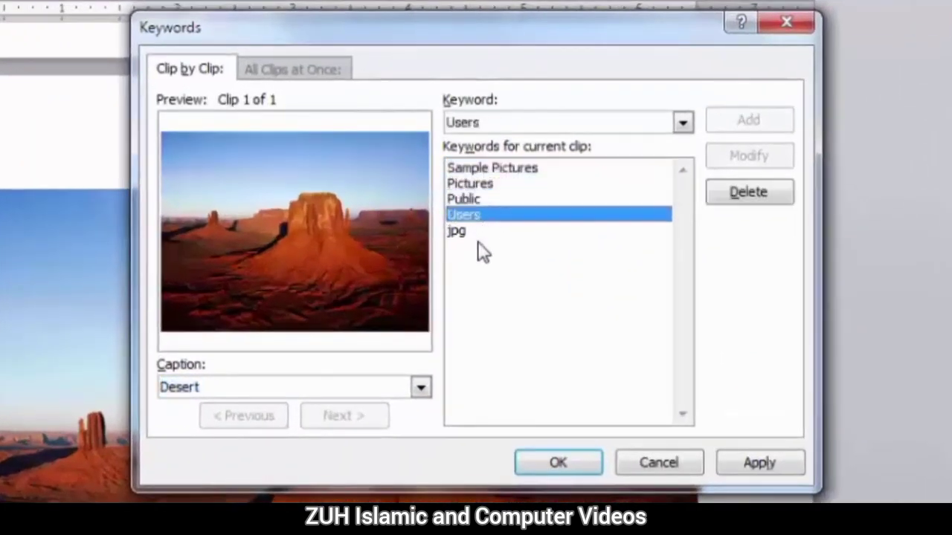
{"action": "left_click", "coordinate": [524, 170]}
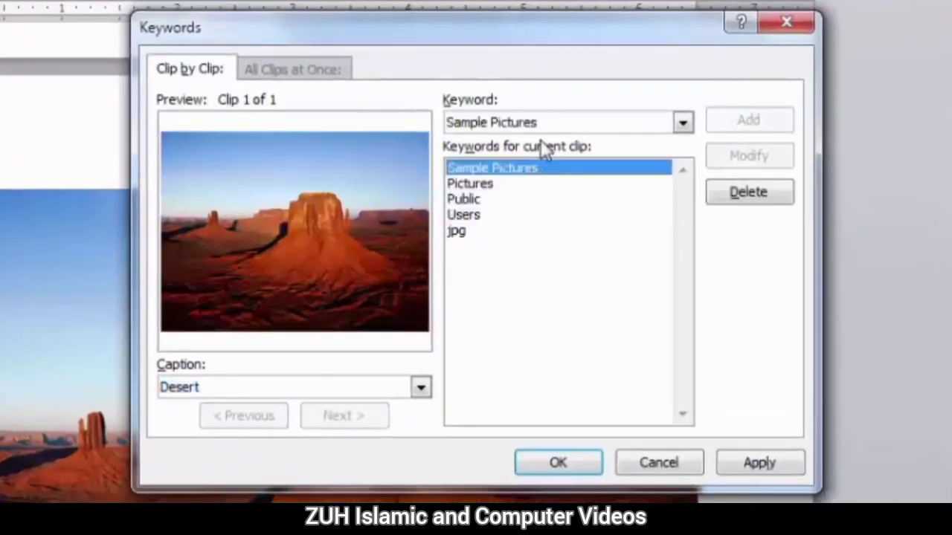
{"action": "key", "text": "BackSpace"}
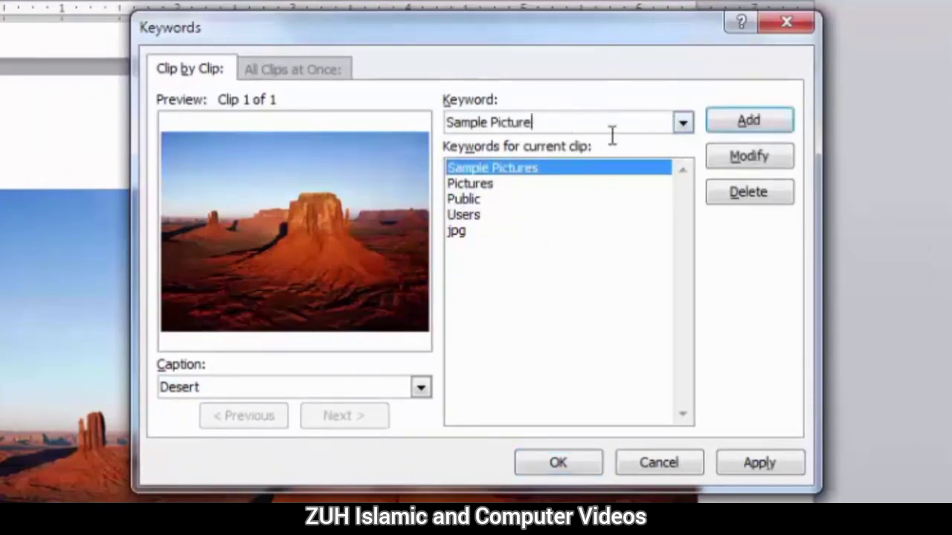
{"action": "key", "text": "BackSpace"}
{"action": "key", "text": "BackSpace"}
{"action": "key", "text": "BackSpace"}
{"action": "key", "text": "BackSpace"}
{"action": "key", "text": "BackSpace"}
{"action": "key", "text": "BackSpace"}
{"action": "type", "text": "My P"}
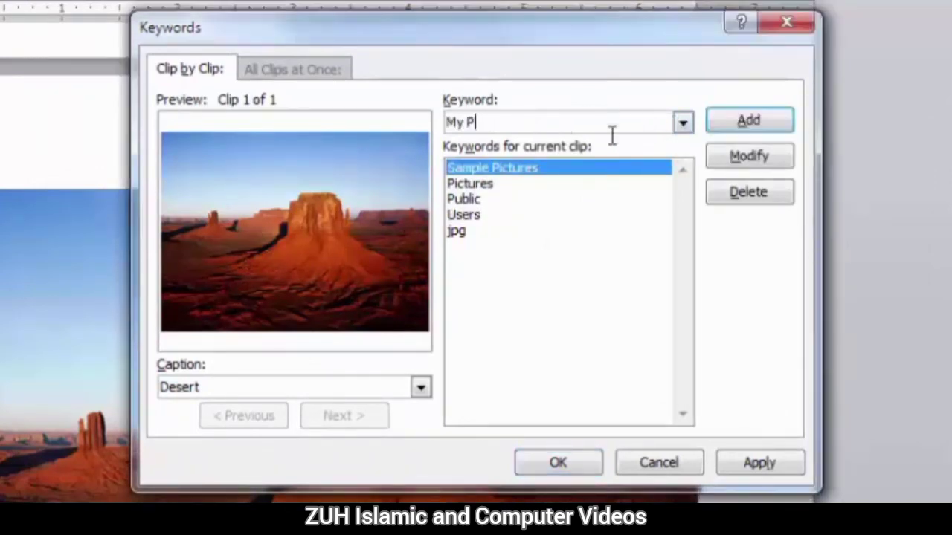
{"action": "type", "text": "icture"}
{"action": "left_click", "coordinate": [754, 126]}
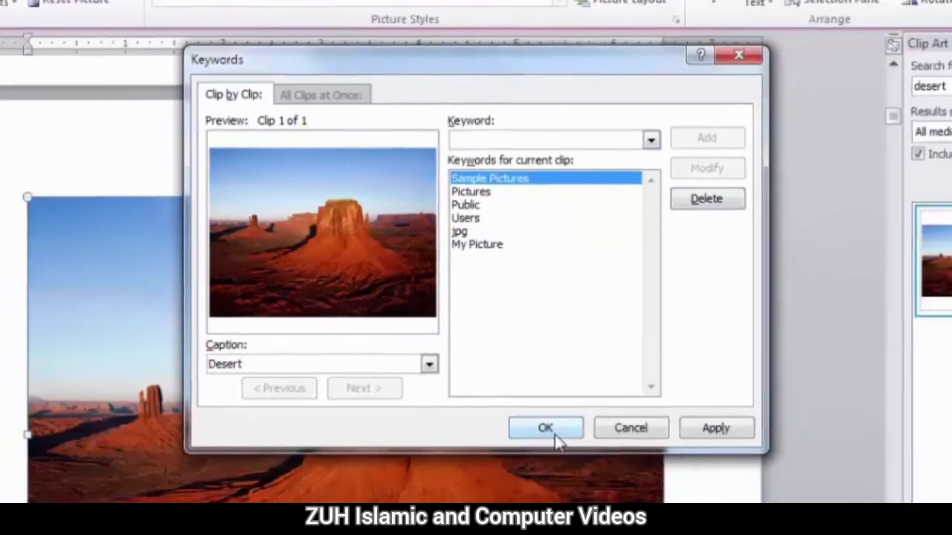
{"action": "left_click", "coordinate": [551, 435]}
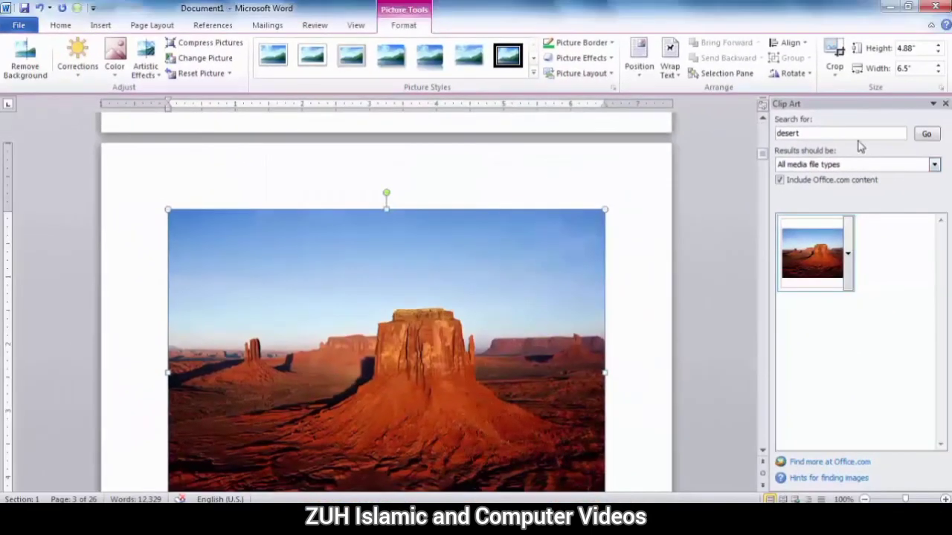
Run a blank search, then a tiger search, then search 'my picture' to return the Desert photo.
{"action": "key", "text": "BackSpace"}
{"action": "left_click", "coordinate": [919, 138]}
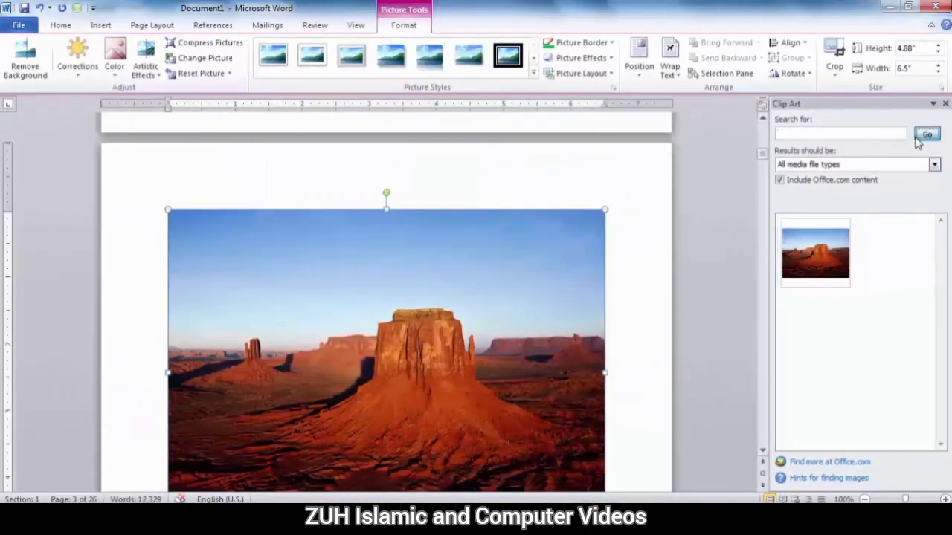
{"action": "mouse_move", "coordinate": [815, 253]}
{"action": "left_click", "coordinate": [829, 133]}
{"action": "type", "text": "tiger"}
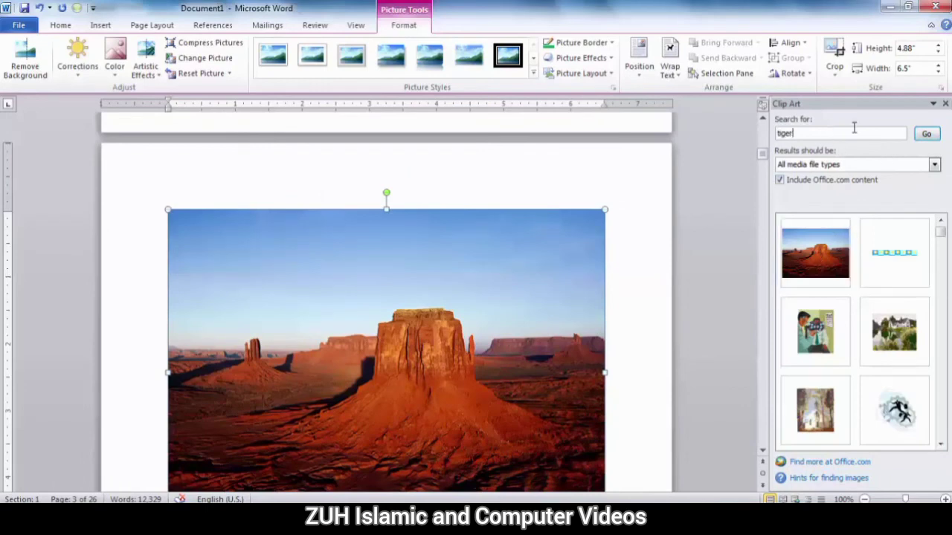
{"action": "type", "text": "my picture"}
{"action": "key", "text": "Return"}
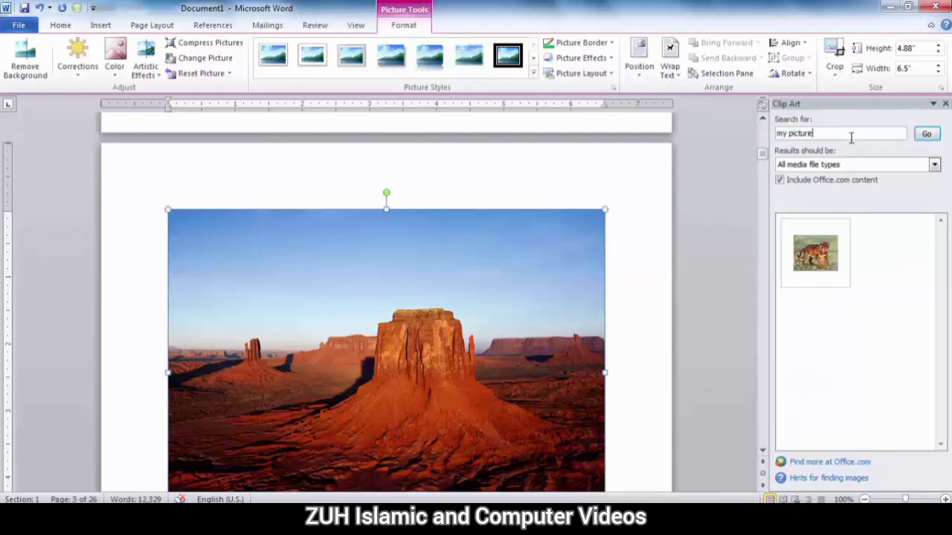
{"action": "left_click", "coordinate": [926, 134]}
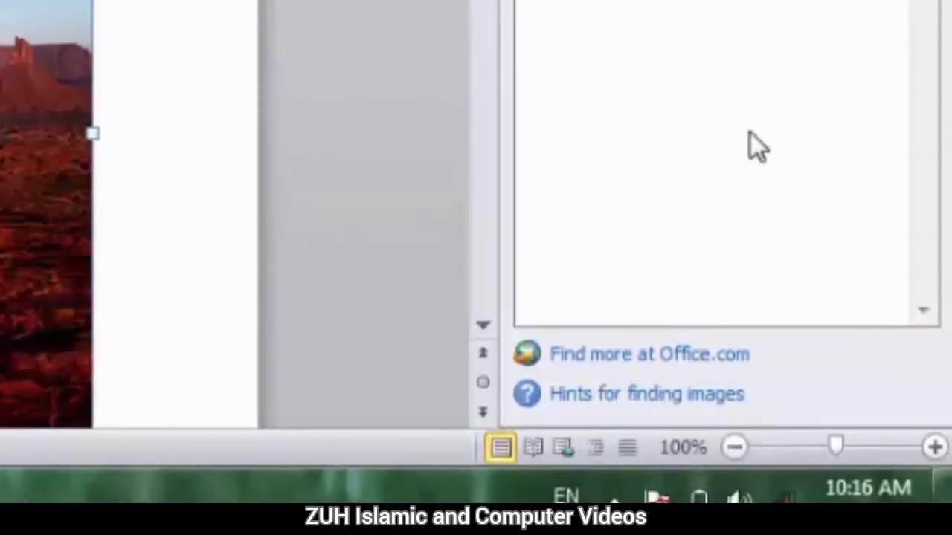
{"action": "left_click", "coordinate": [665, 397]}
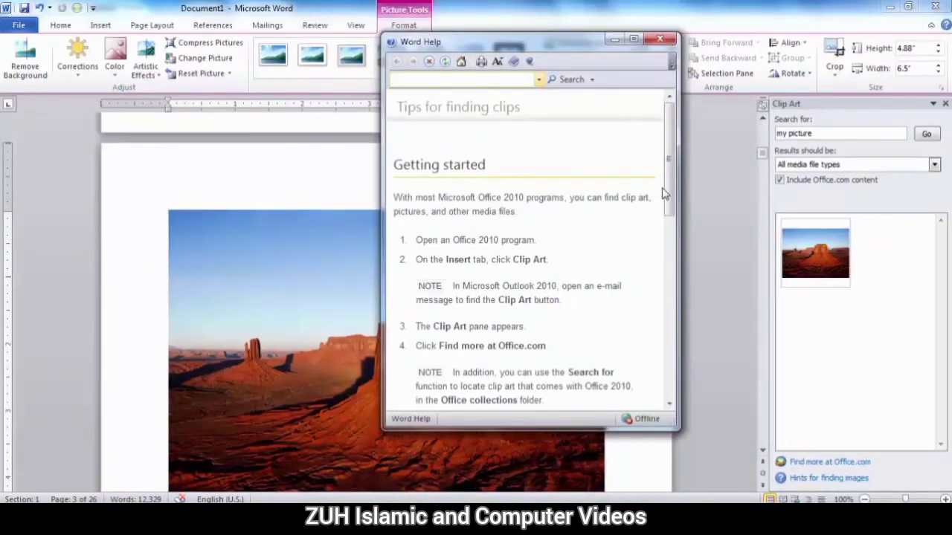
{"action": "left_click_drag", "start_coordinate": [667, 188], "coordinate": [669, 387]}
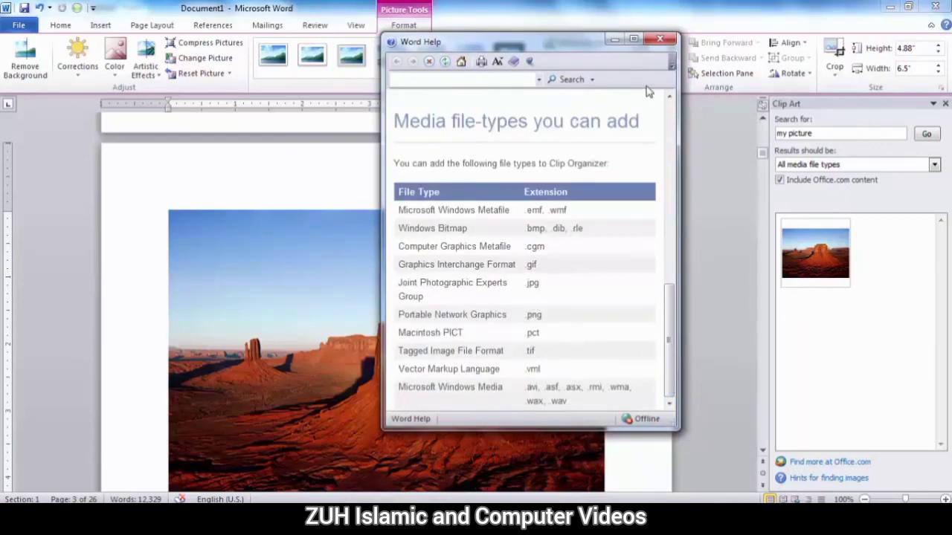
{"action": "left_click", "coordinate": [659, 38]}
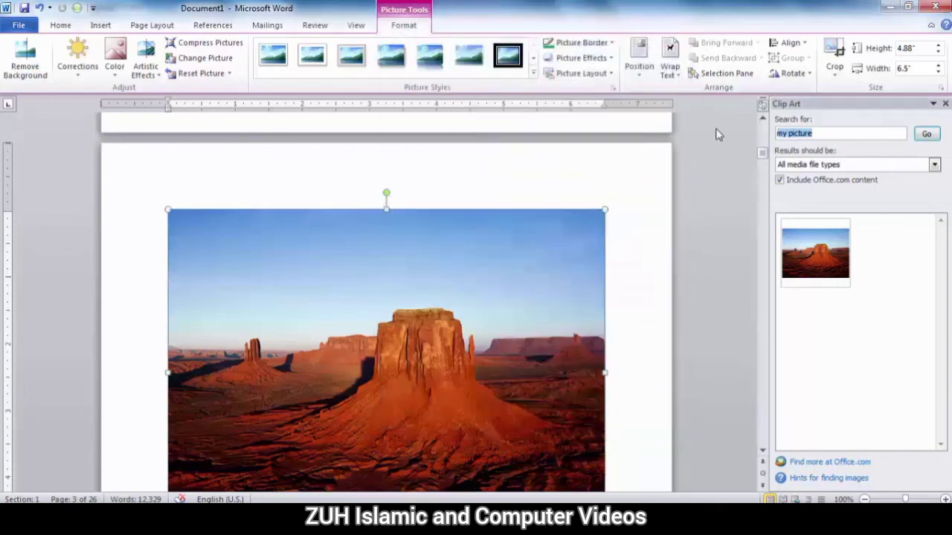
Try wildcard searches *.jpg, *.bmp and *.*, then close the Clip Art pane and delete the Desert picture.
{"action": "type", "text": "t"}
{"action": "left_click", "coordinate": [927, 134]}
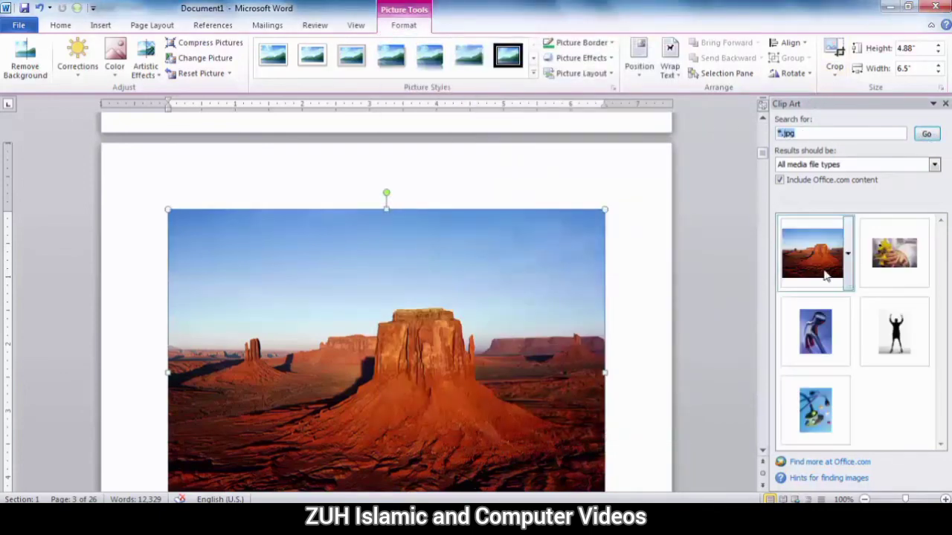
{"action": "type", "text": "*"}
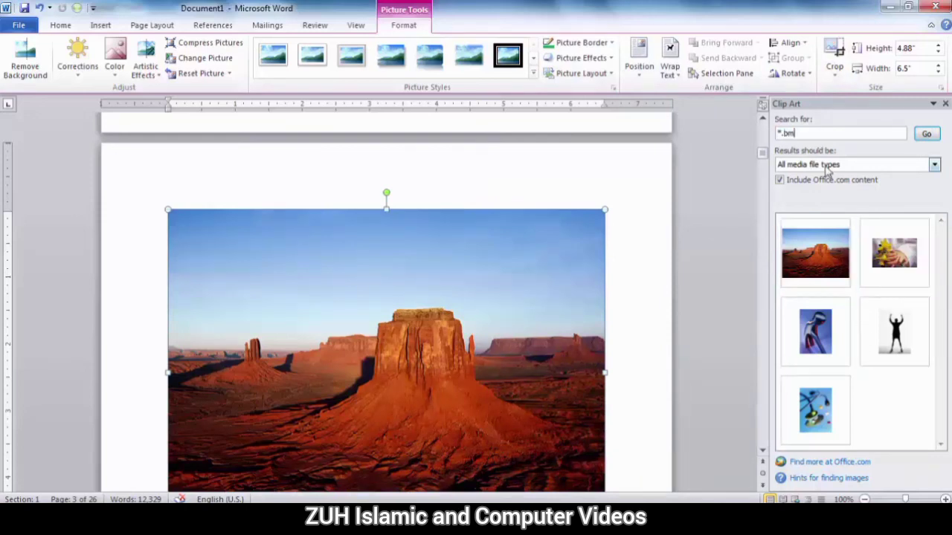
{"action": "left_click", "coordinate": [926, 134]}
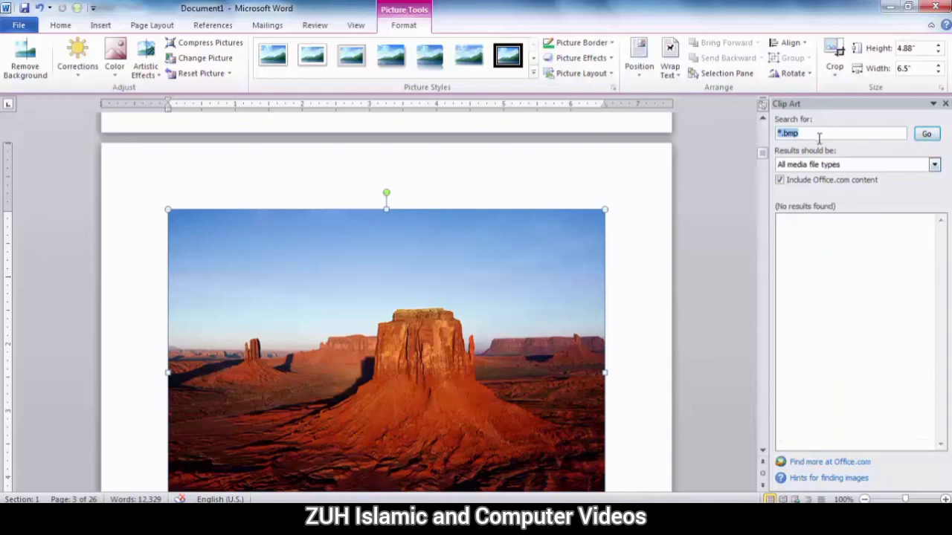
{"action": "type", "text": "*"}
{"action": "key", "text": "Return"}
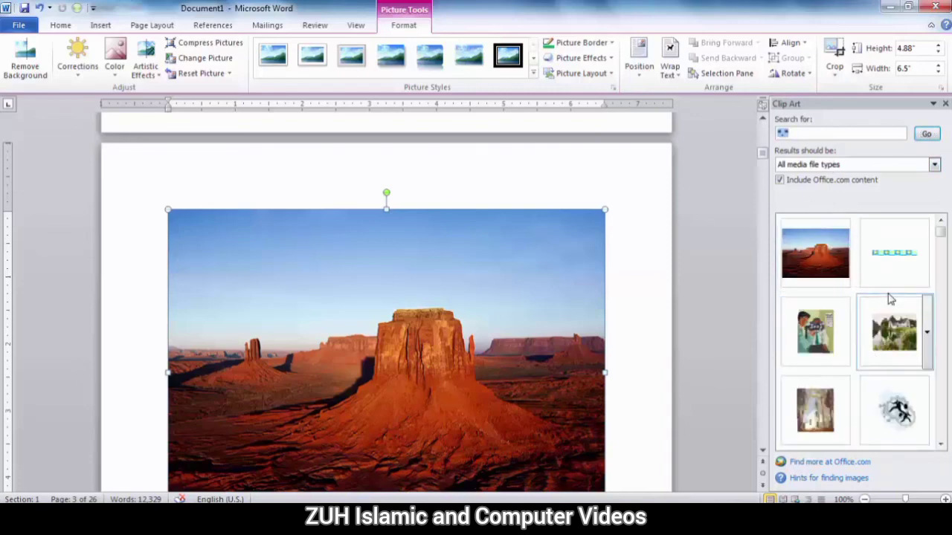
{"action": "left_click", "coordinate": [945, 106]}
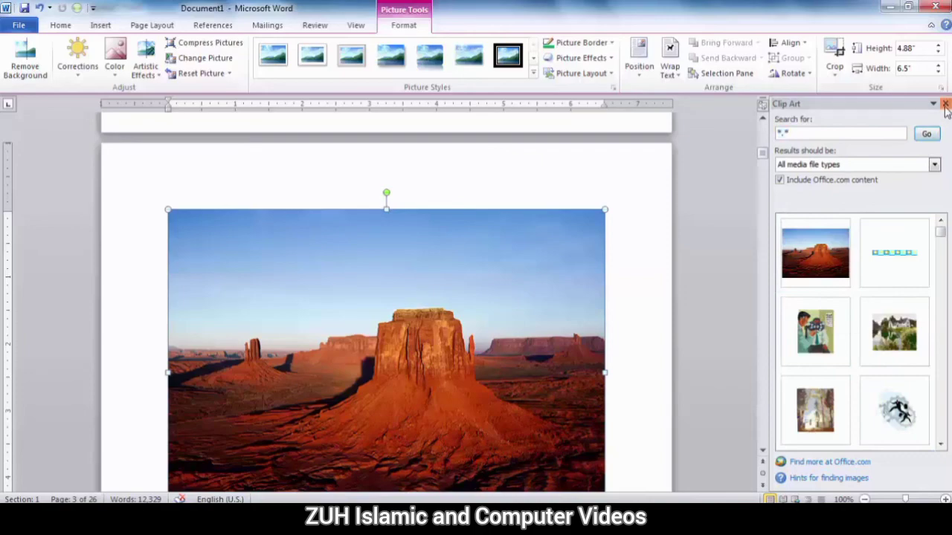
{"action": "key", "text": "Delete"}
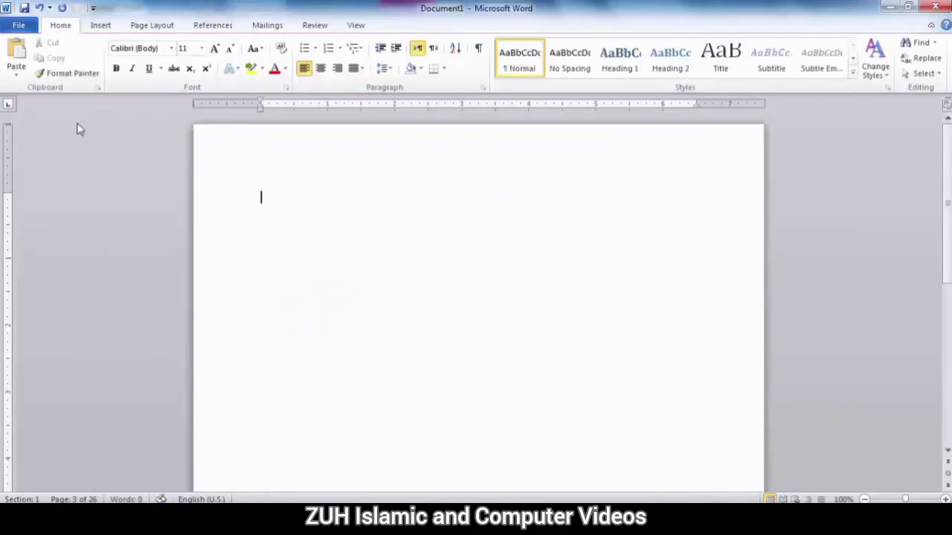